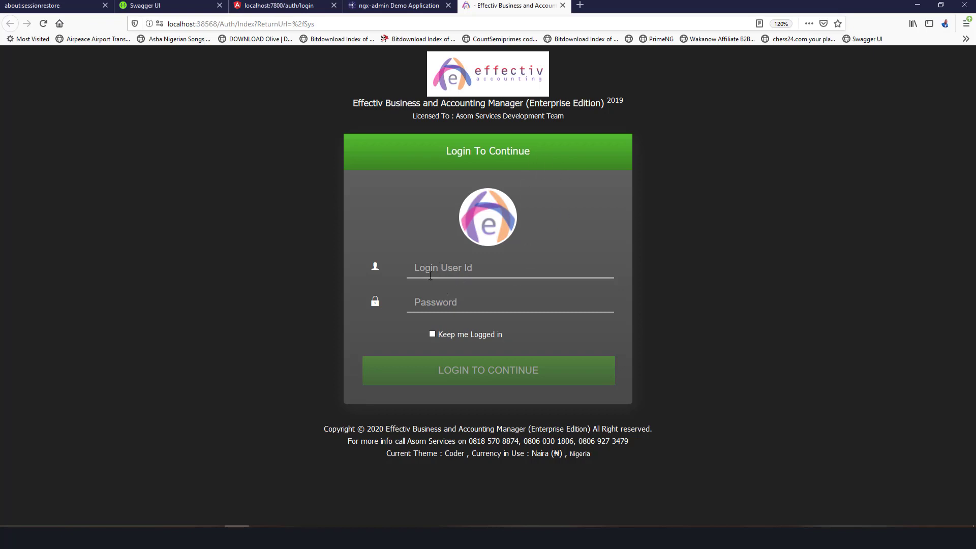
Log in using the saved user ID and password from the autofill list.
click(469, 261)
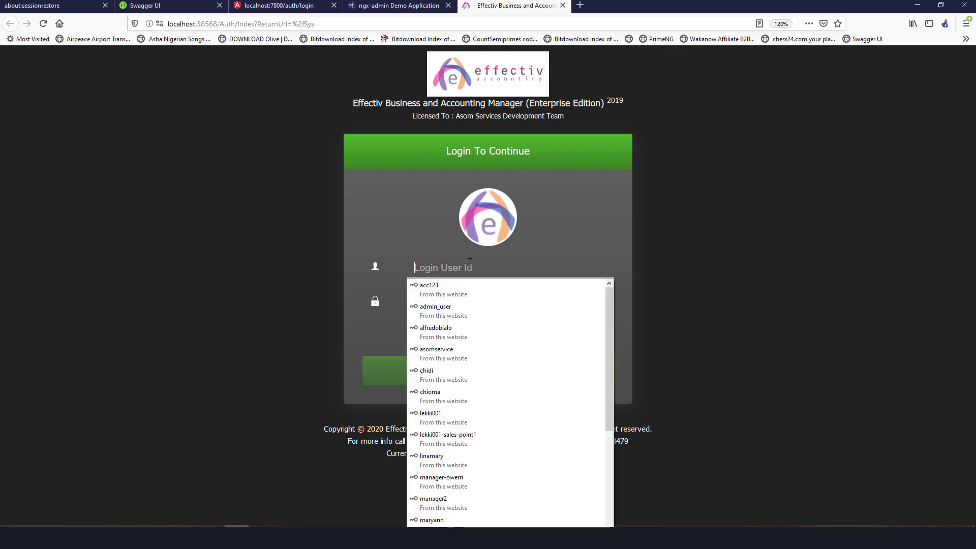
click(477, 194)
click(456, 264)
text(al)
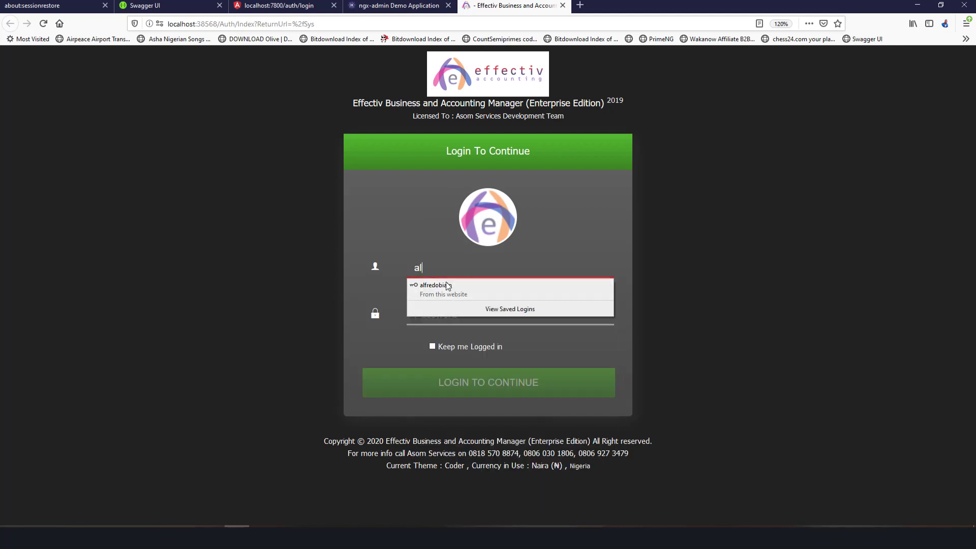
click(446, 283)
click(480, 368)
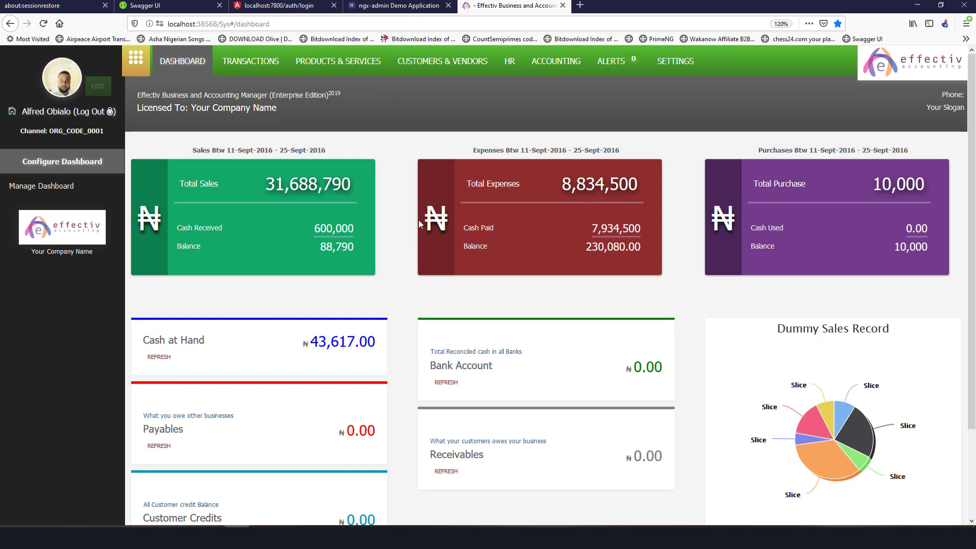
Scroll through the dashboard totals, then go to the Settings area.
scroll(406, 203, down, 2)
scroll(386, 214, up, 3)
scroll(359, 268, down, 2)
scroll(360, 268, up, 2)
click(675, 62)
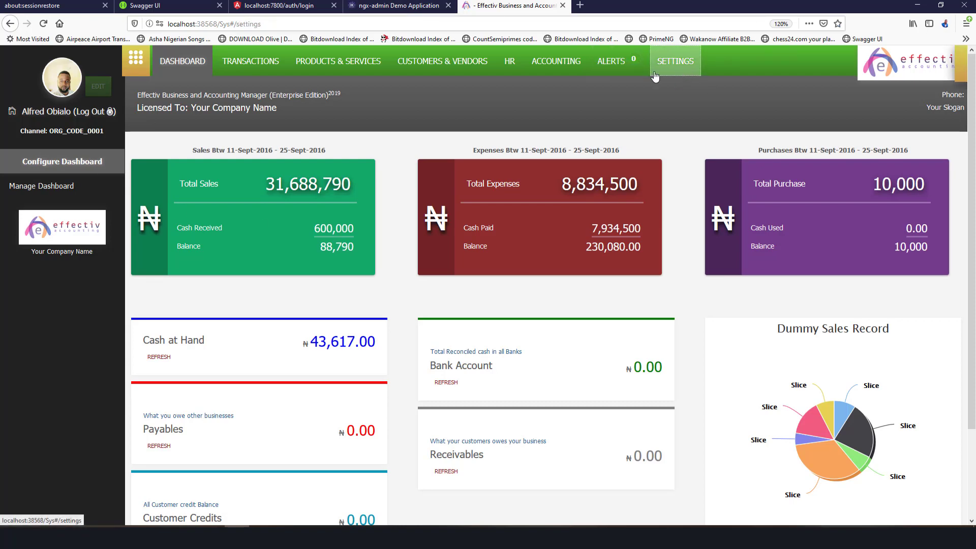
Preview the Darkn, Skoologic, Pumkn, Facebook and Halo themes in Themes Settings.
click(68, 222)
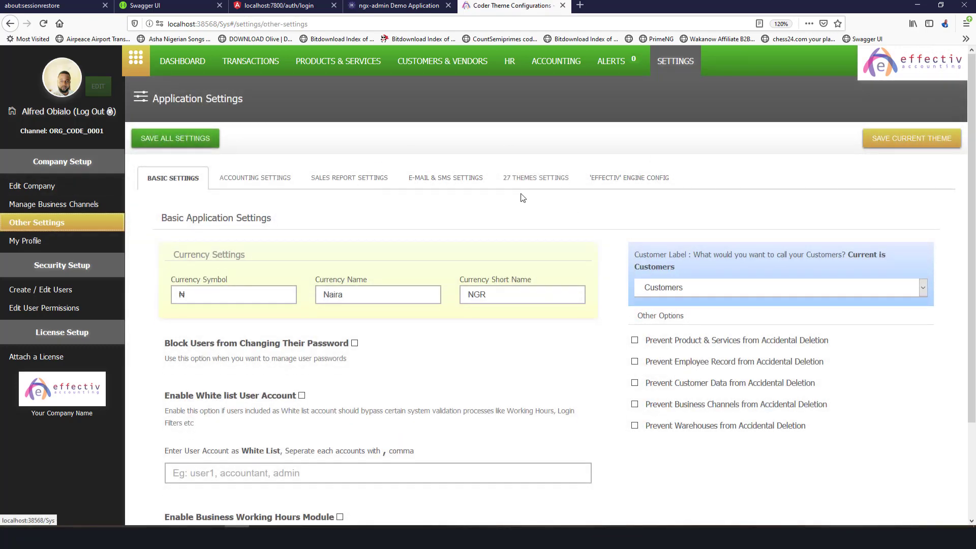
click(531, 179)
scroll(571, 264, down, 3)
scroll(571, 264, down, 3)
click(516, 269)
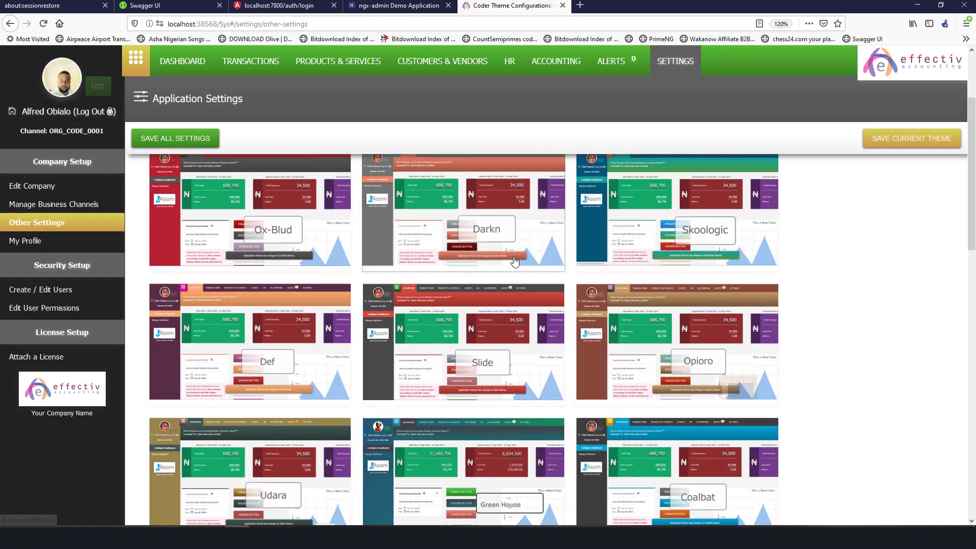
click(697, 209)
scroll(696, 207, up, 4)
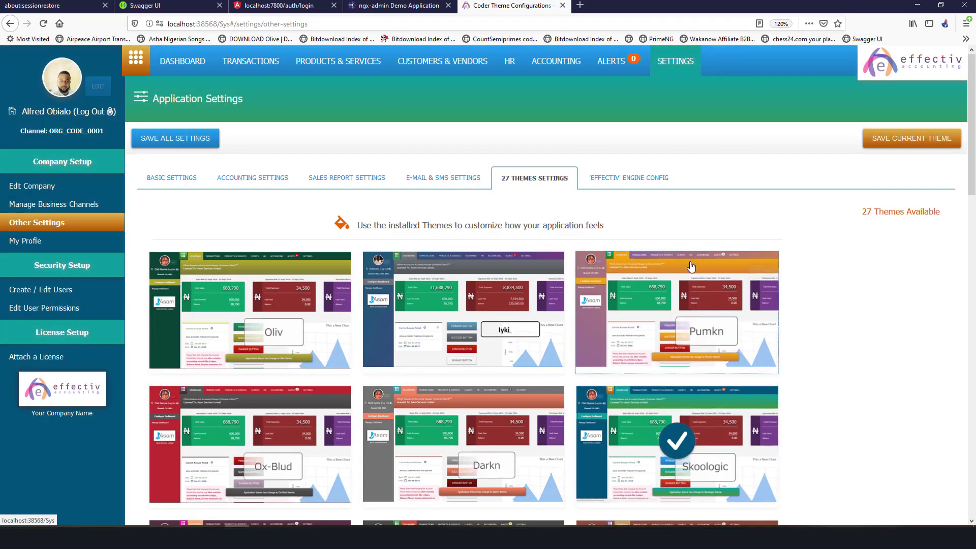
click(693, 290)
scroll(694, 290, down, 10)
scroll(299, 249, down, 10)
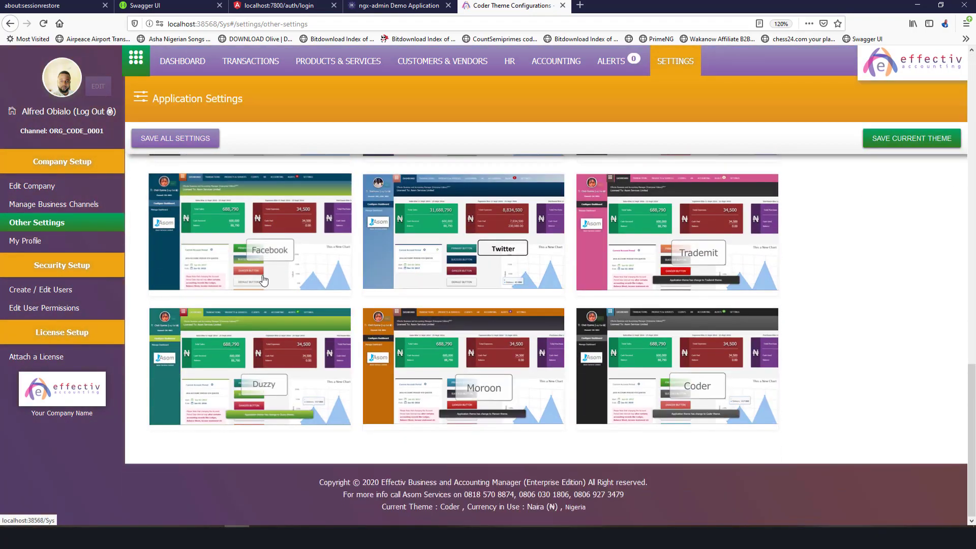
click(272, 249)
scroll(484, 250, up, 5)
scroll(483, 250, up, 2)
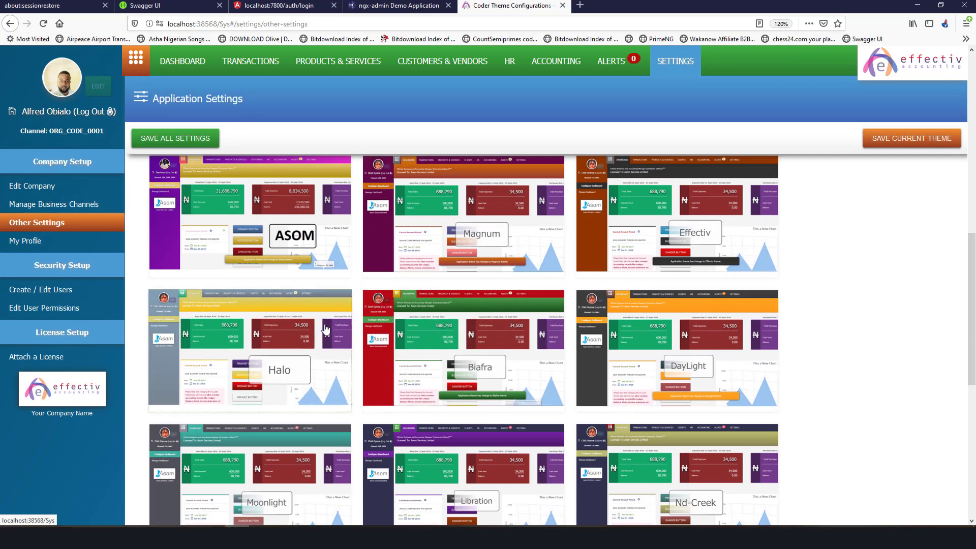
click(327, 331)
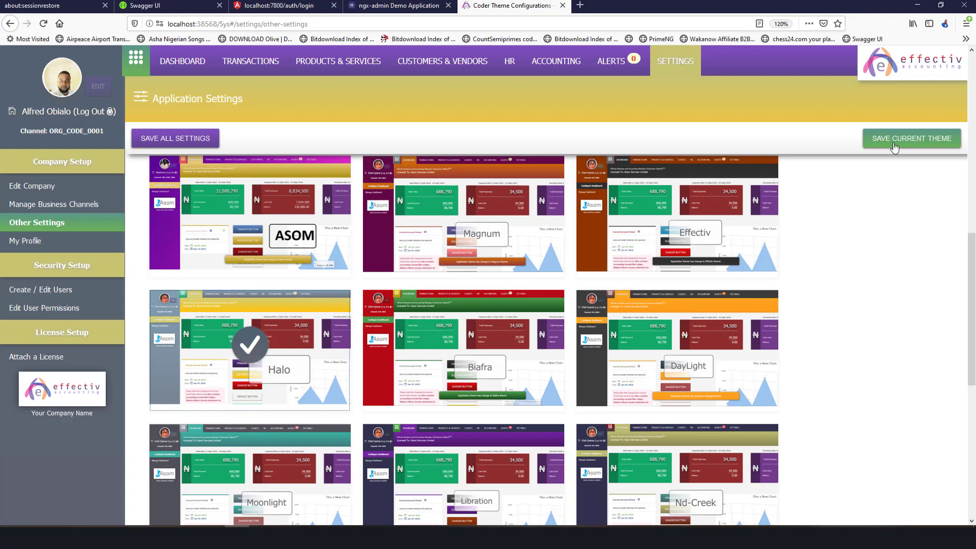
After previewing Coalbat, save ASOM as the current theme and return to the dashboard.
scroll(459, 271, down, 5)
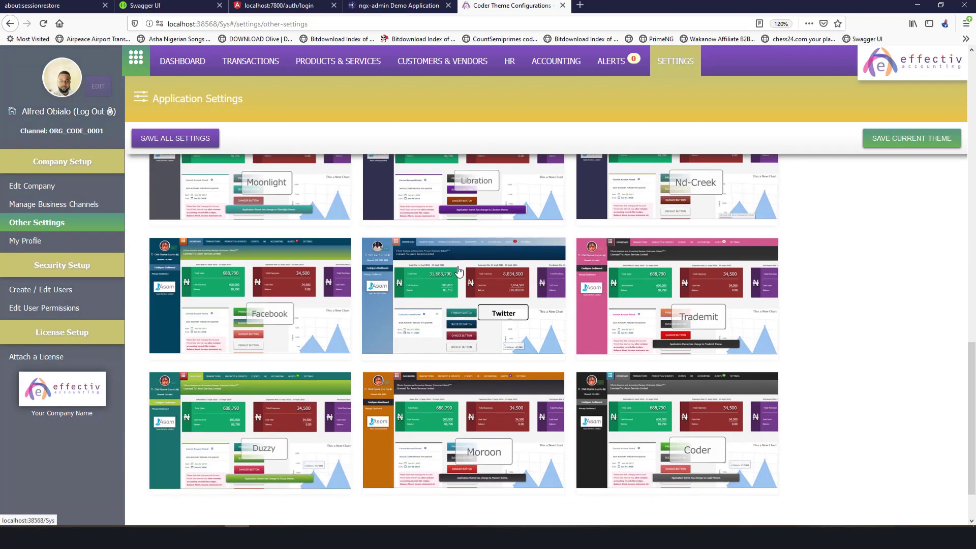
scroll(459, 271, down, 2)
scroll(459, 271, up, 6)
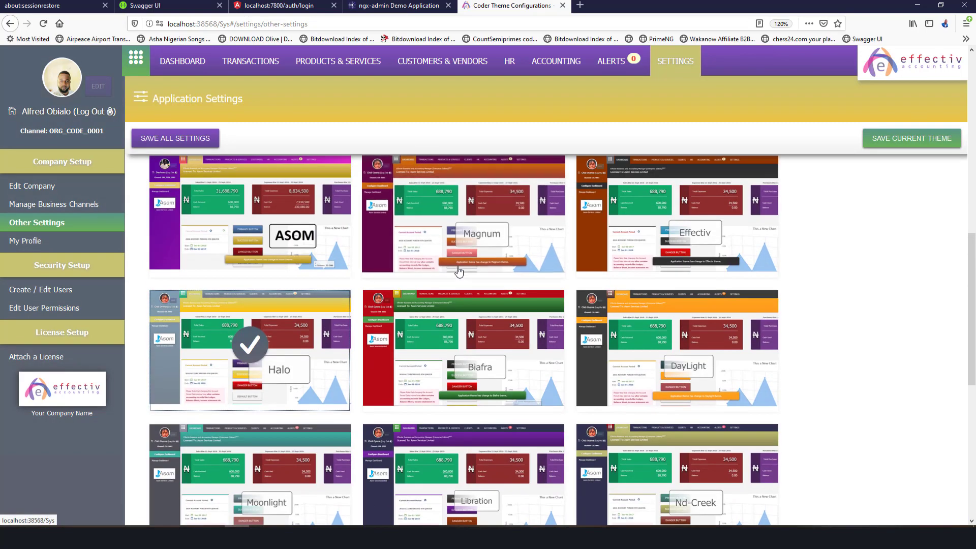
scroll(458, 271, up, 1)
scroll(458, 271, down, 5)
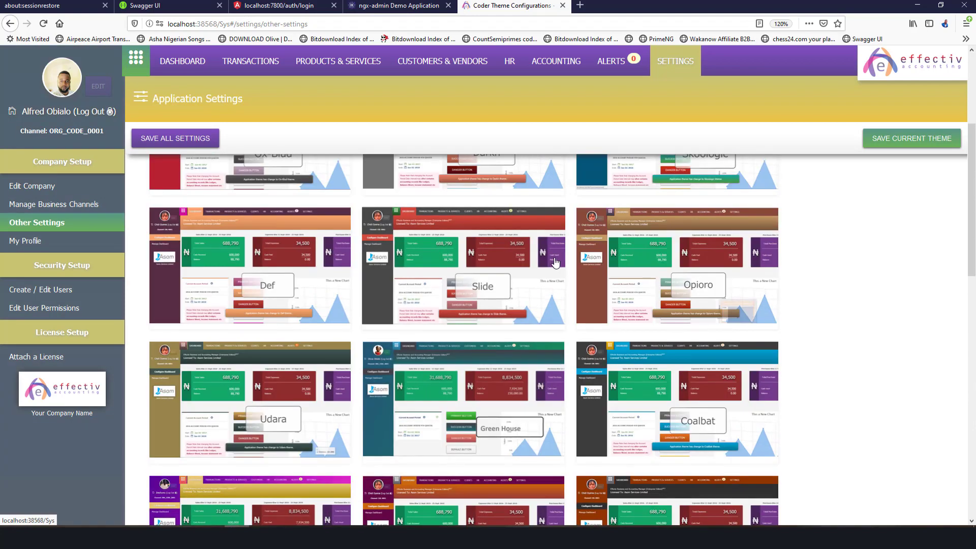
click(635, 355)
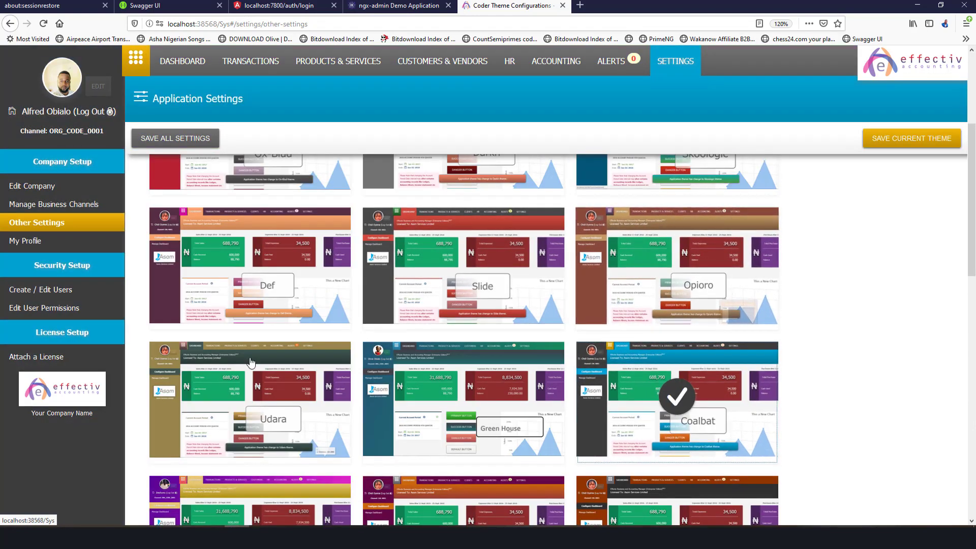
scroll(213, 473, down, 1)
click(222, 476)
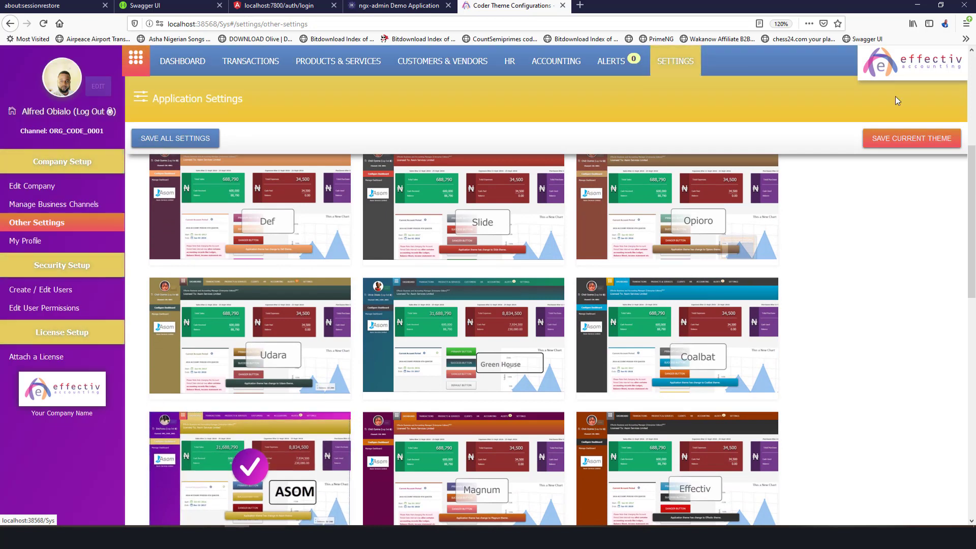
click(887, 141)
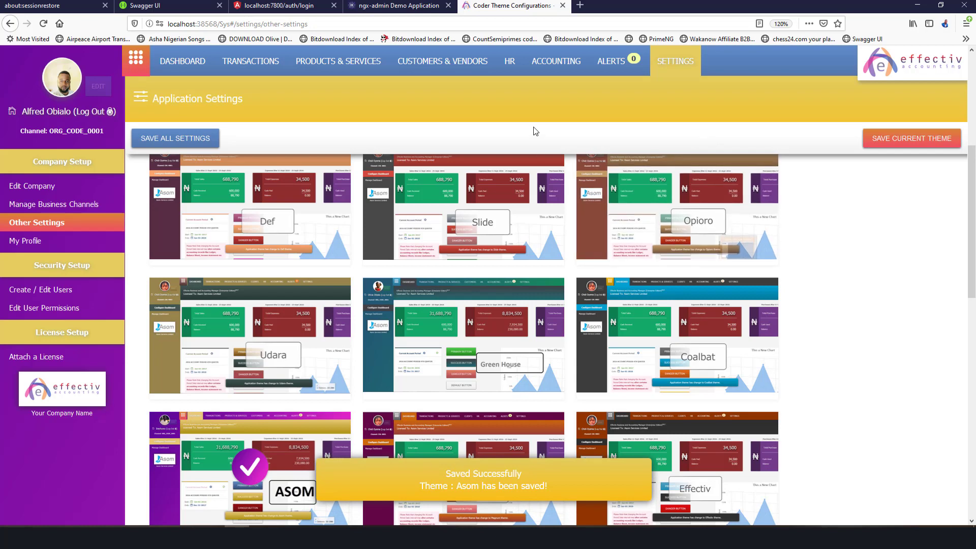
click(182, 62)
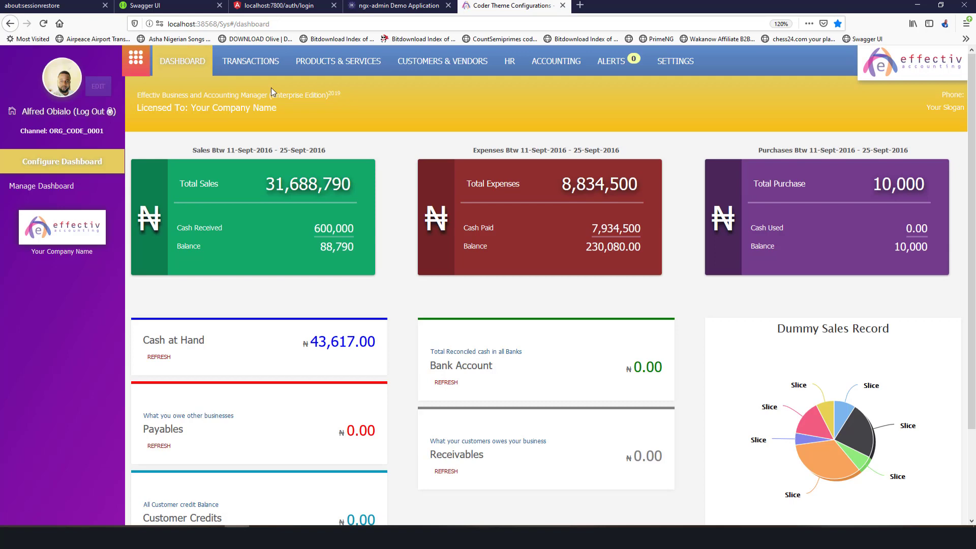
Edit the company profile fields, save the changes, and go to Manage Business Channels.
click(676, 62)
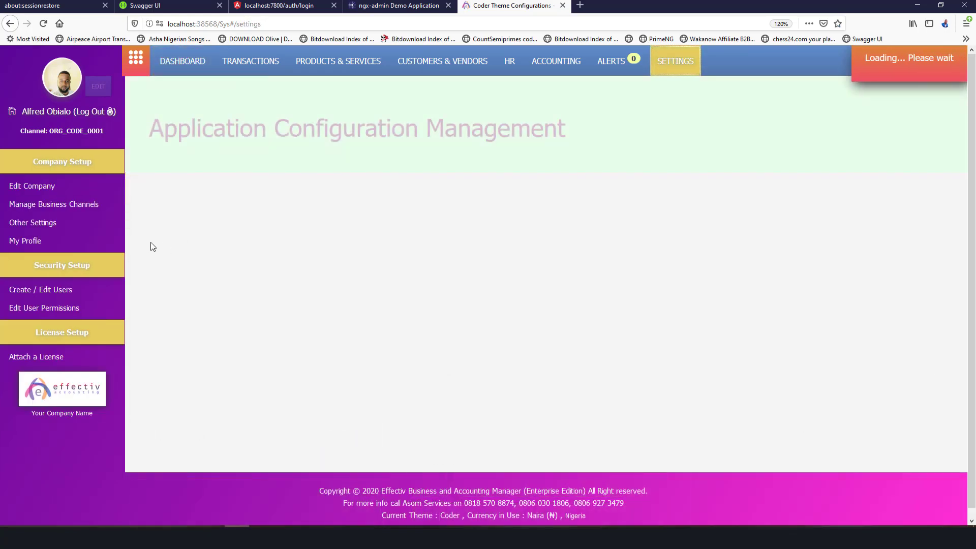
click(37, 186)
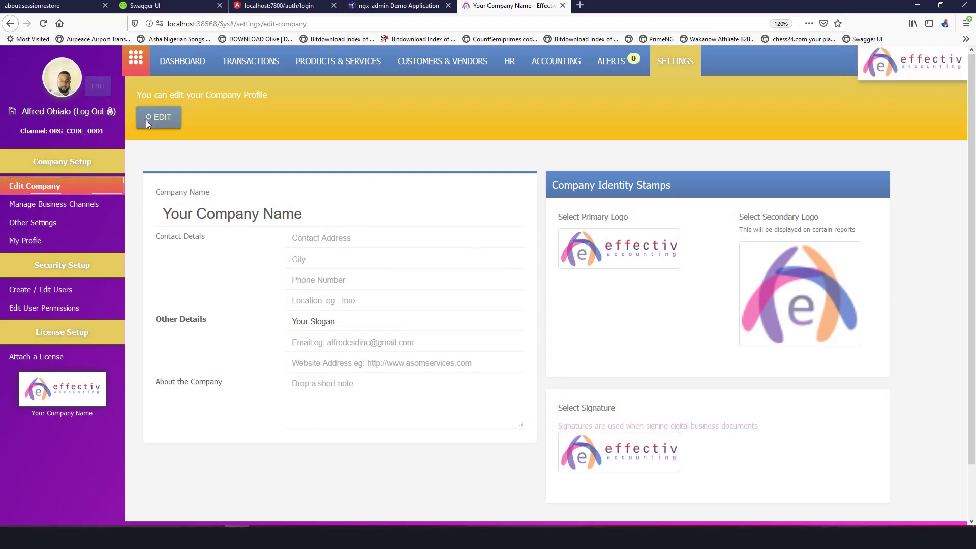
click(171, 119)
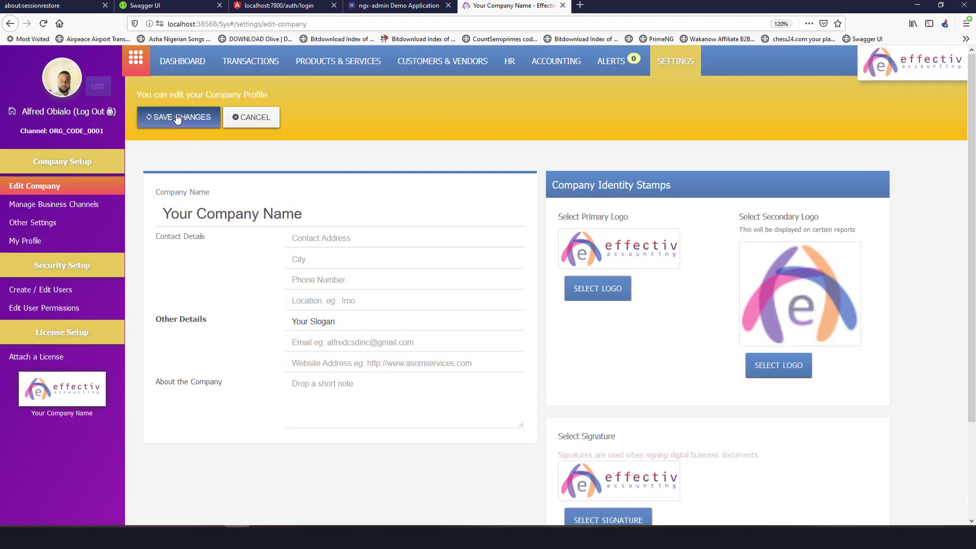
double_click(363, 216)
click(379, 253)
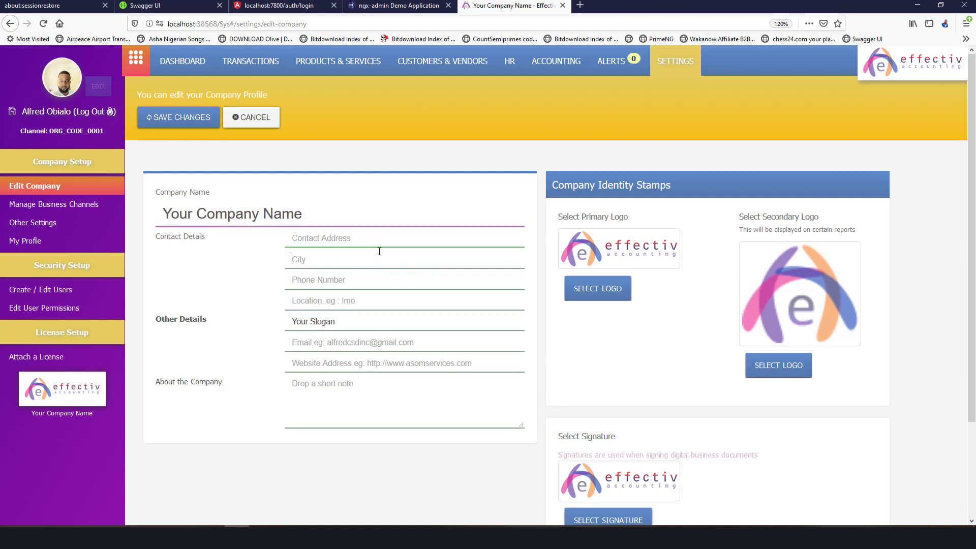
click(379, 240)
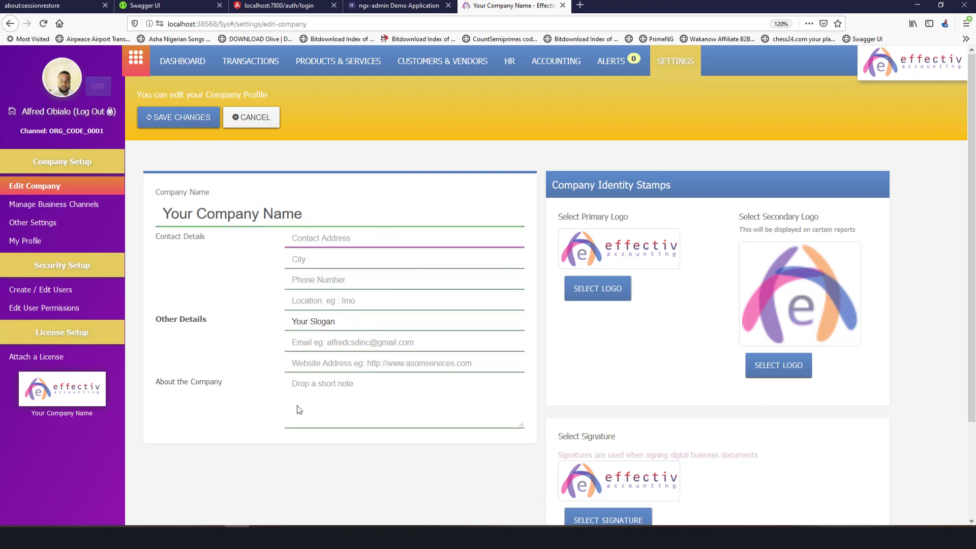
click(445, 391)
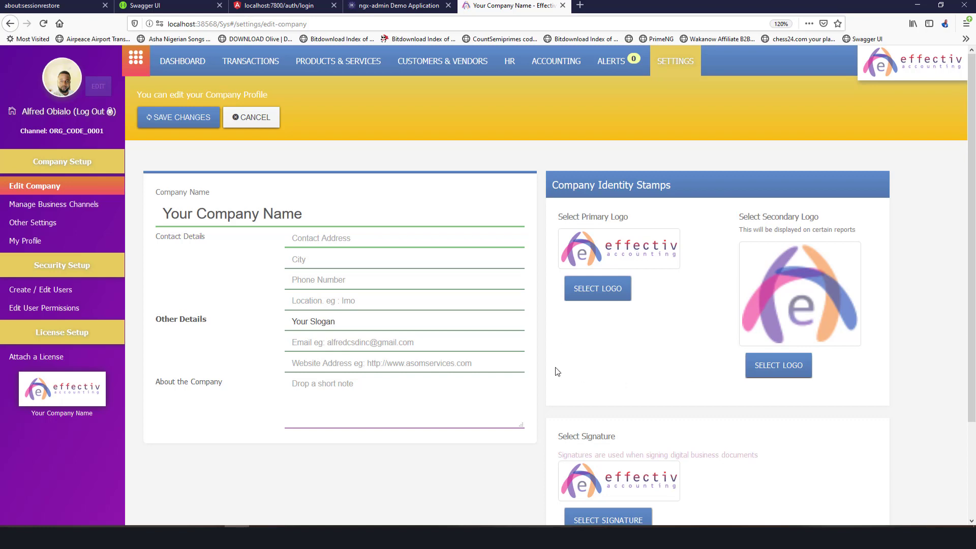
scroll(732, 316, down, 2)
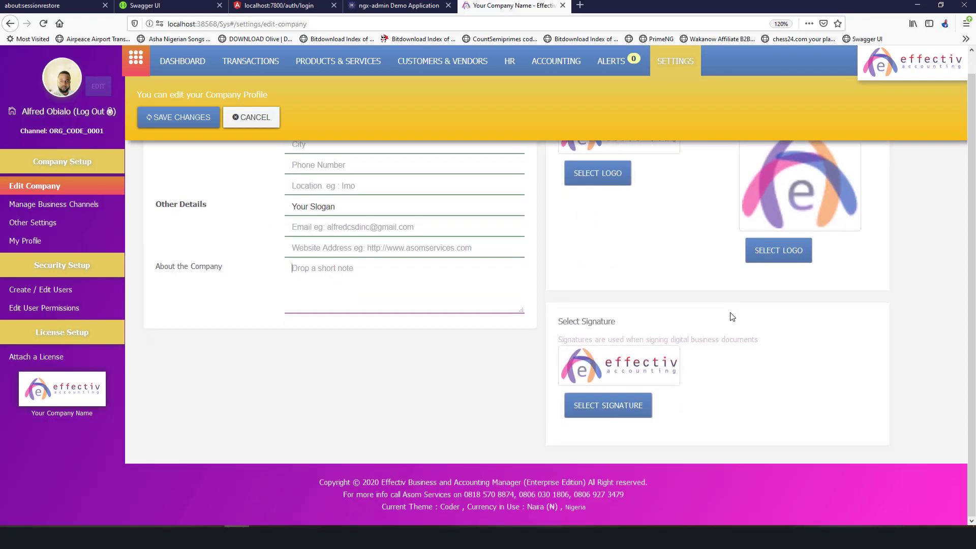
scroll(620, 274, up, 2)
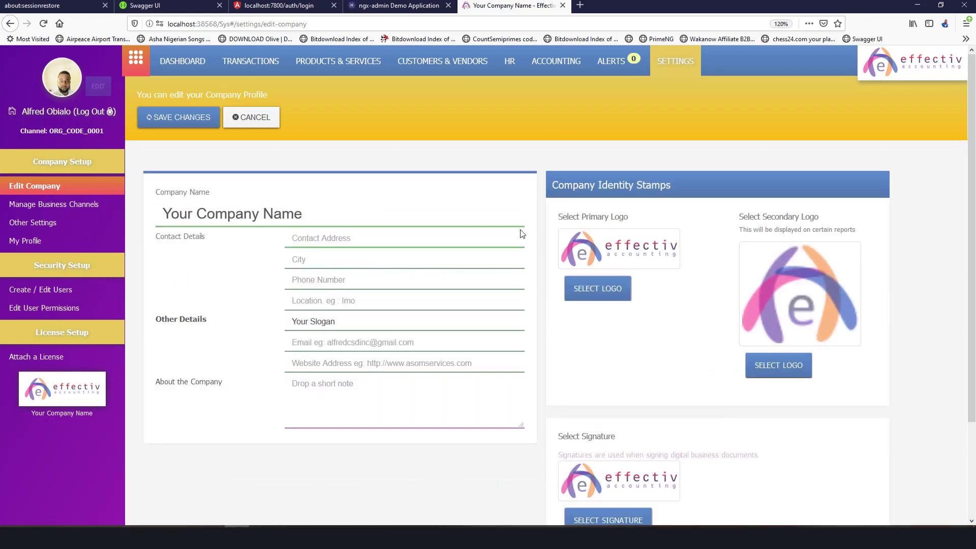
click(208, 119)
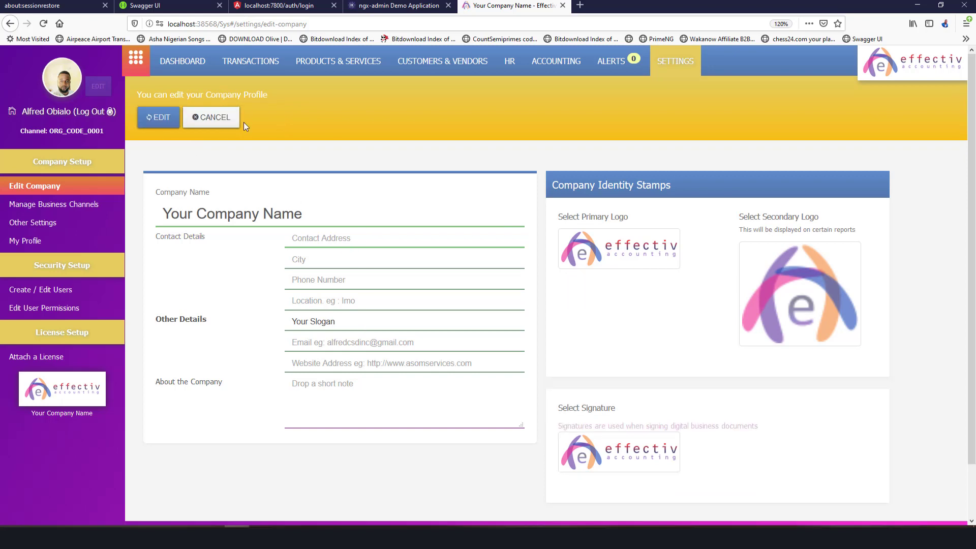
click(92, 211)
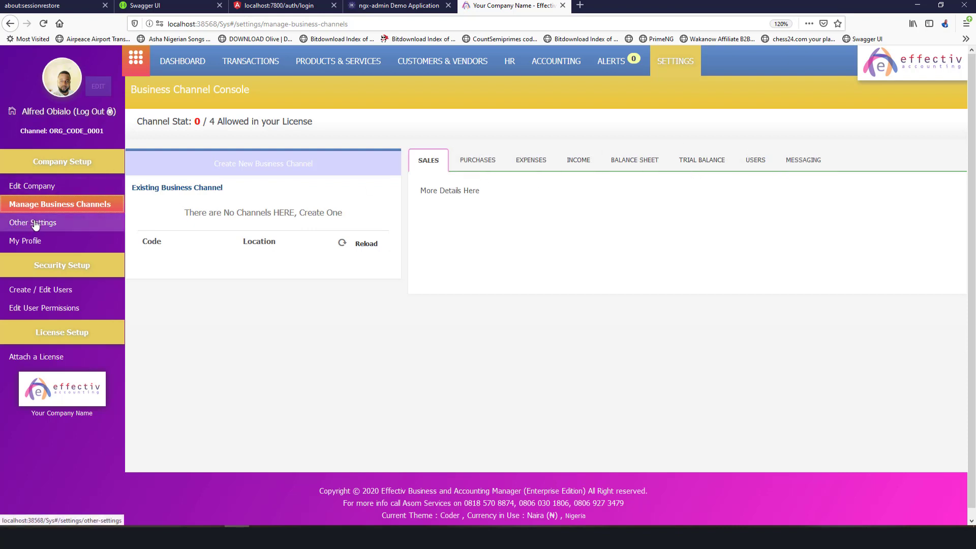
Go from the Business Channel Console to Other Settings' Accounting Settings section.
click(60, 226)
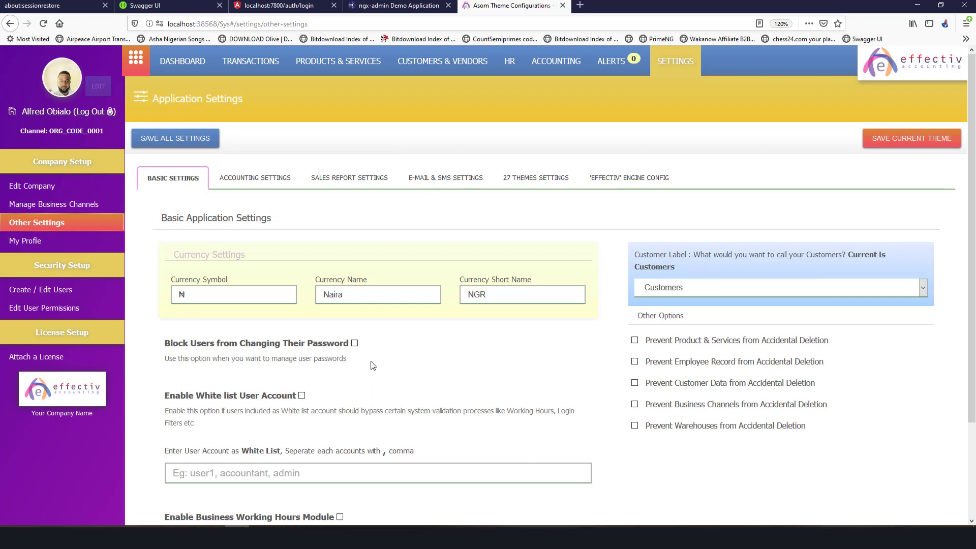
scroll(374, 364, down, 2)
scroll(374, 364, up, 2)
click(254, 178)
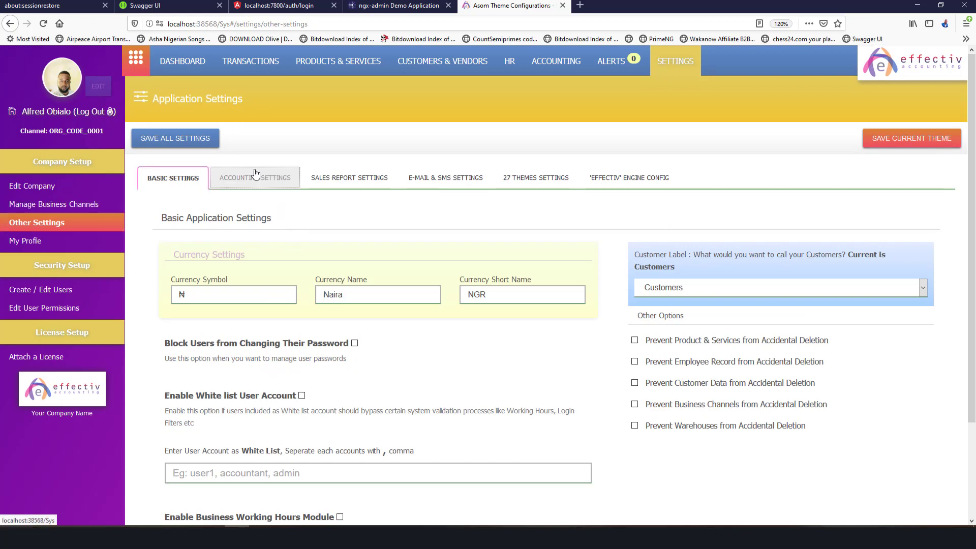
scroll(451, 271, down, 8)
scroll(449, 267, up, 9)
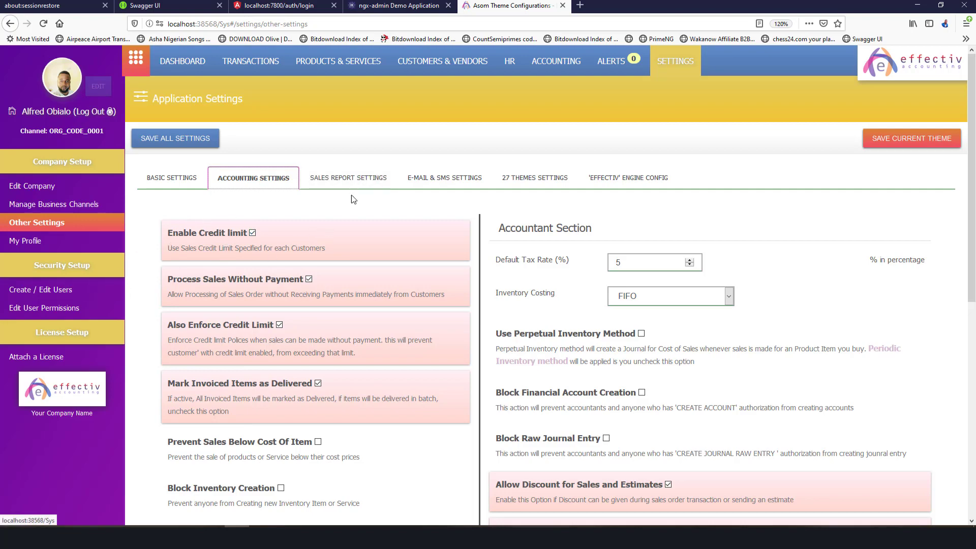
scroll(345, 219, down, 6)
scroll(359, 211, up, 6)
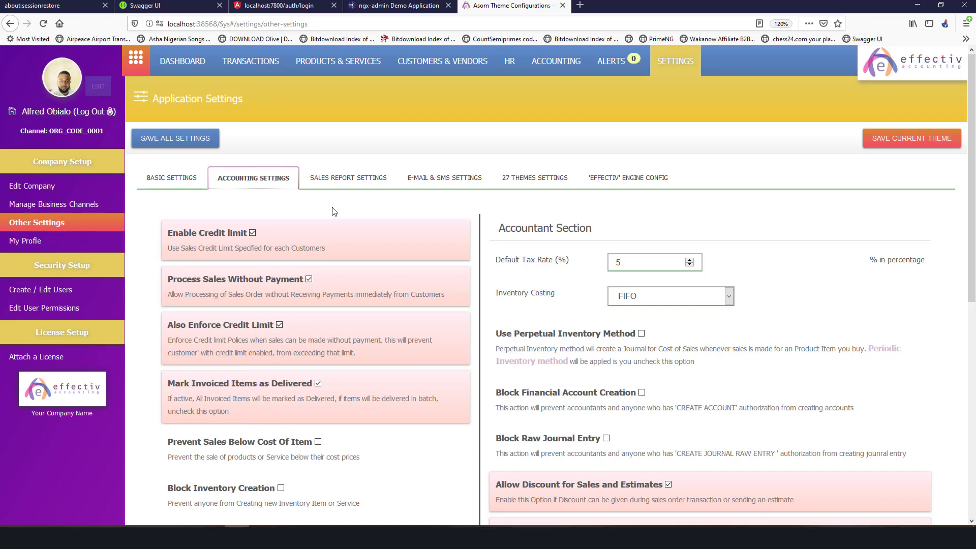
scroll(326, 305, down, 4)
scroll(325, 305, up, 5)
scroll(366, 355, down, 5)
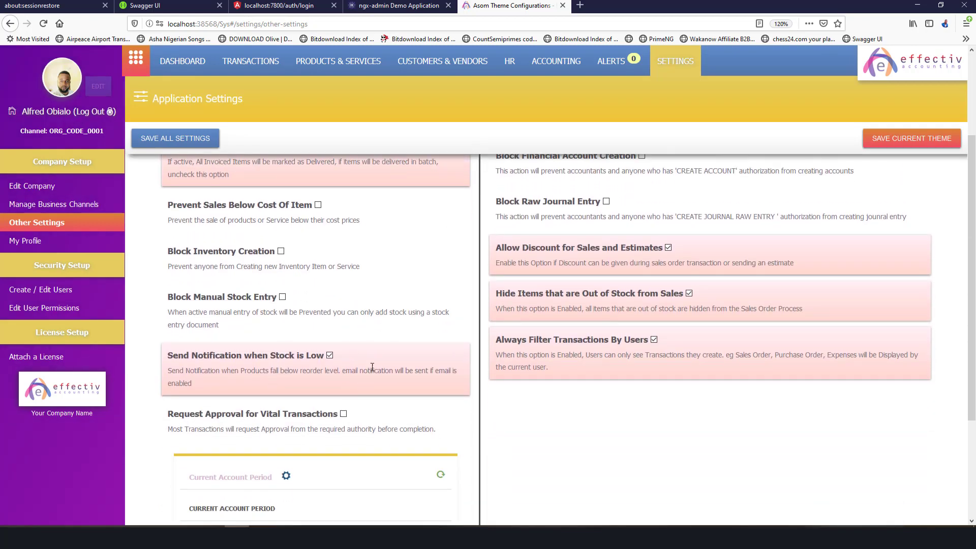
scroll(393, 323, down, 3)
scroll(391, 324, up, 5)
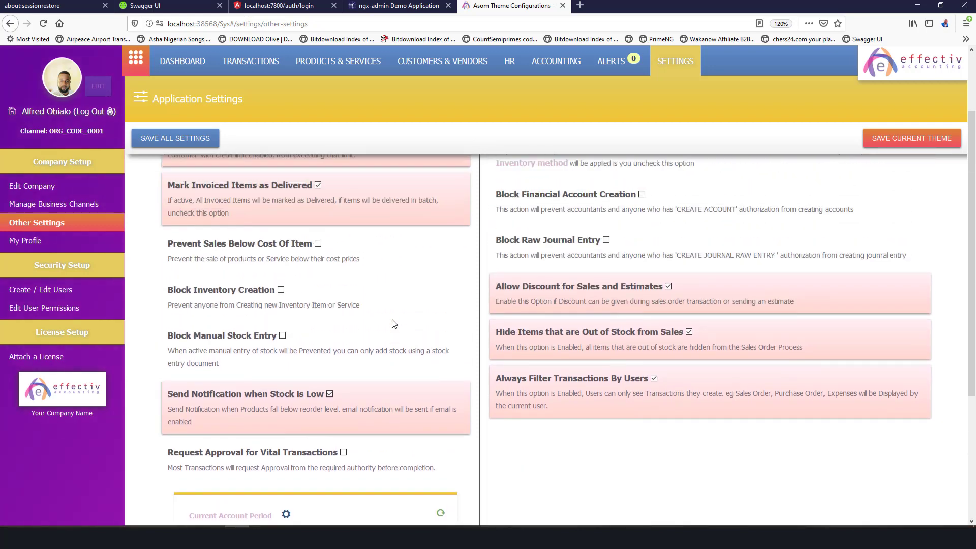
scroll(576, 295, up, 3)
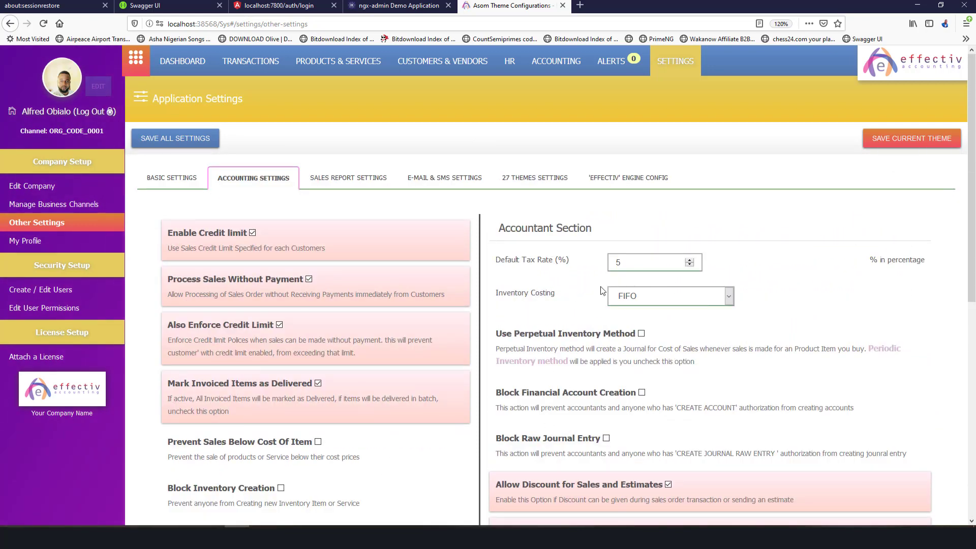
Keep FIFO as the inventory costing method.
click(661, 295)
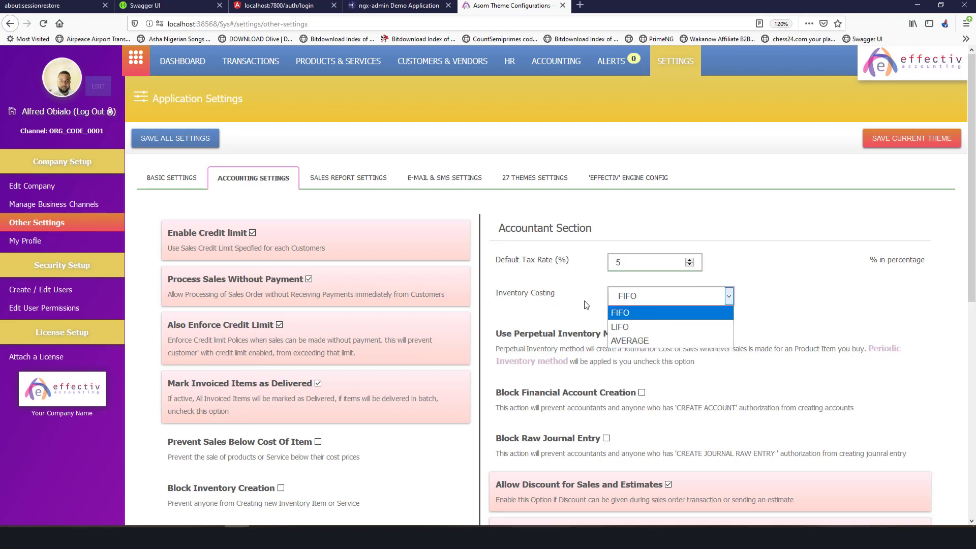
click(647, 313)
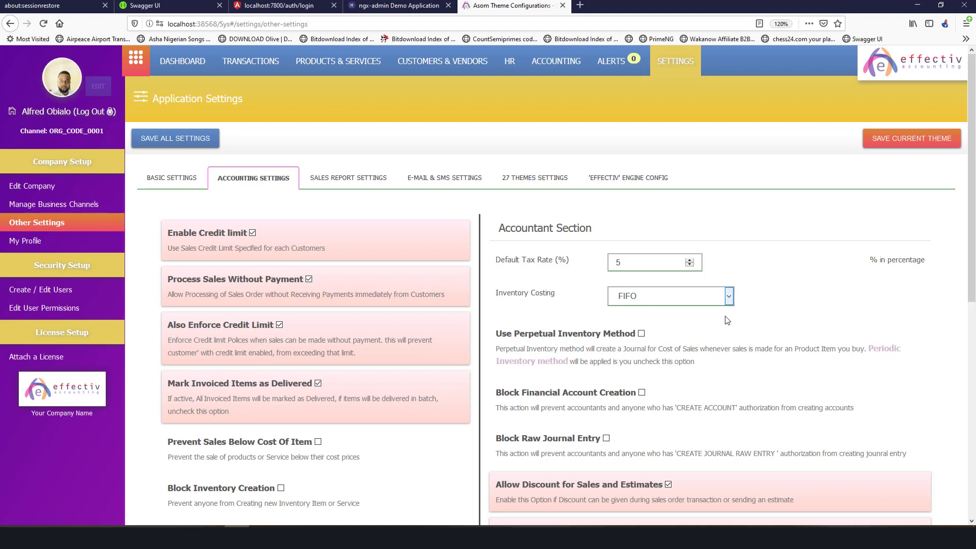
click(722, 297)
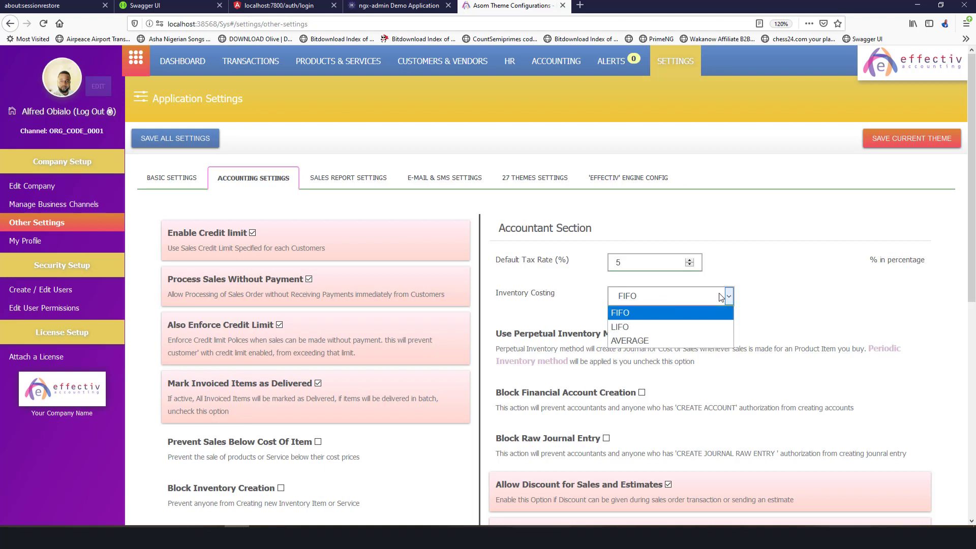
click(801, 343)
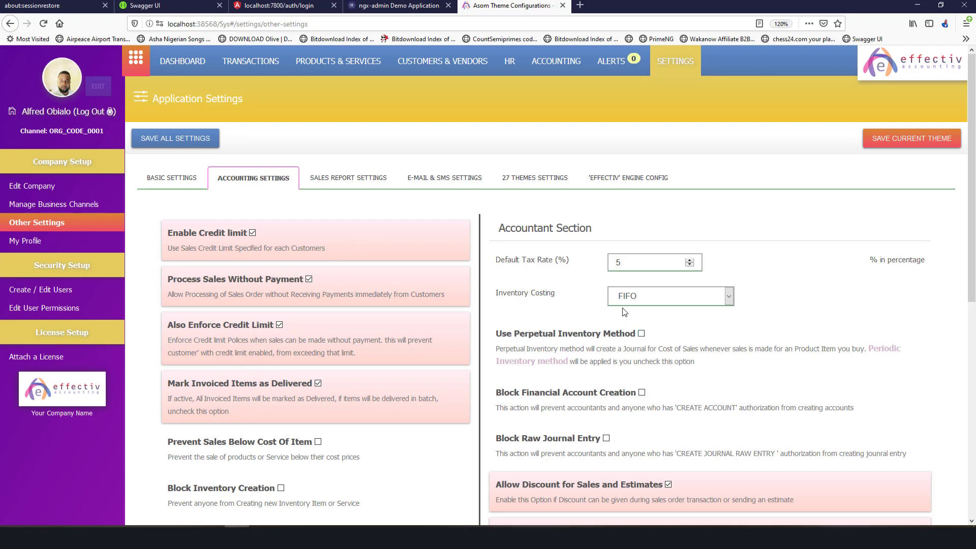
scroll(630, 310, down, 5)
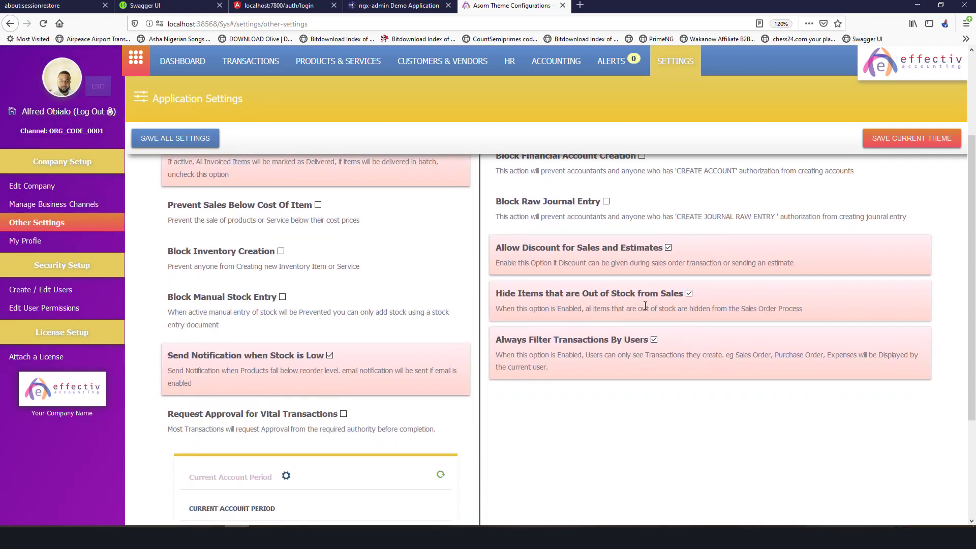
scroll(645, 305, up, 5)
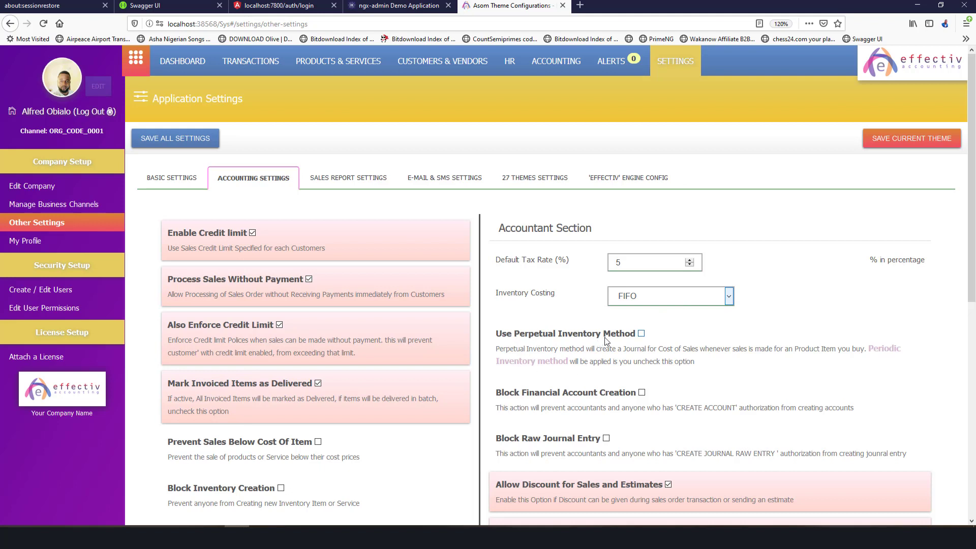
Toggle Use Perpetual Inventory Method on and back off, then view Sales Report Settings.
click(640, 334)
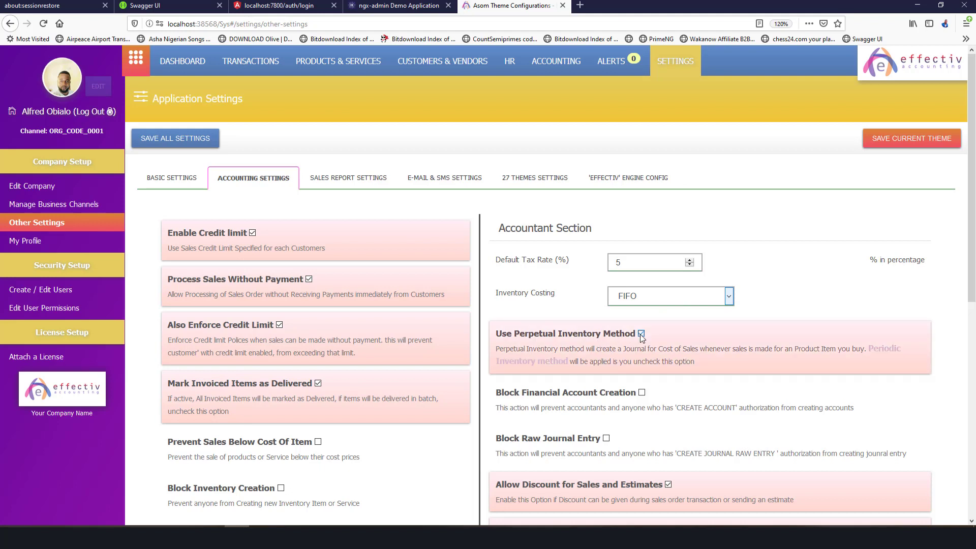
click(641, 334)
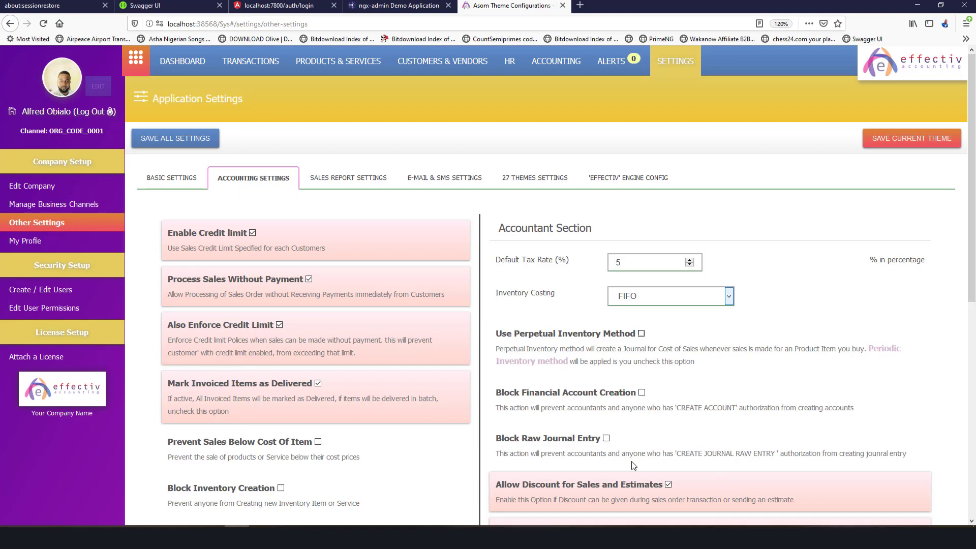
scroll(687, 388, down, 5)
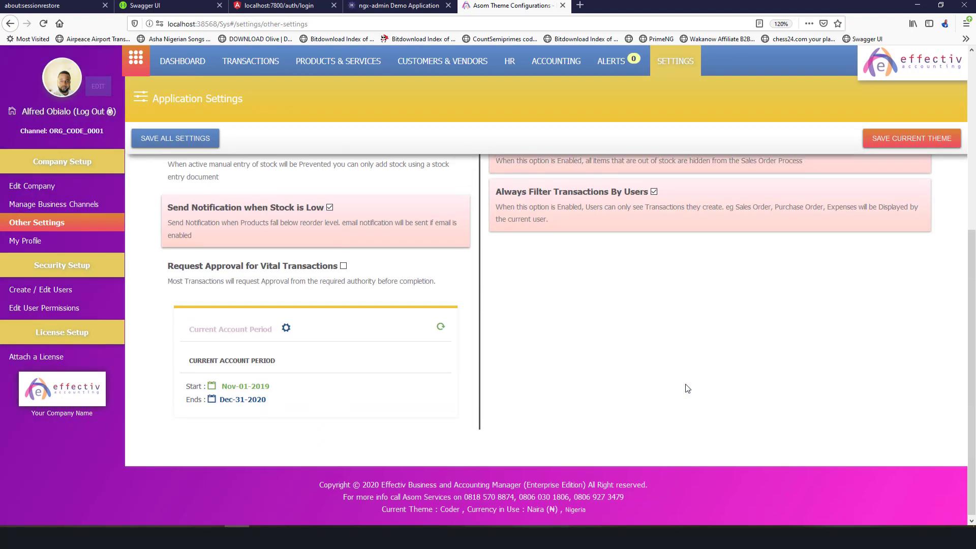
scroll(687, 388, up, 5)
scroll(688, 389, down, 5)
scroll(687, 388, up, 5)
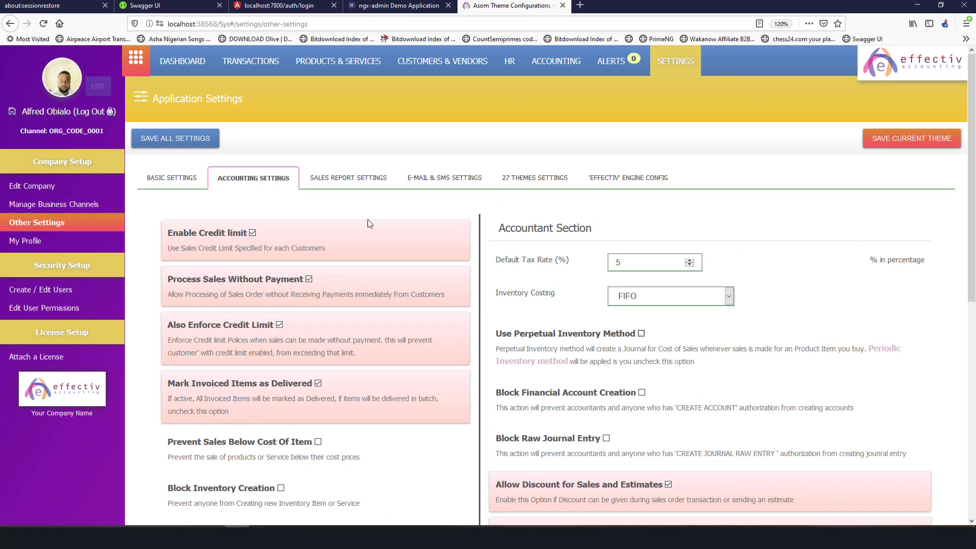
click(344, 178)
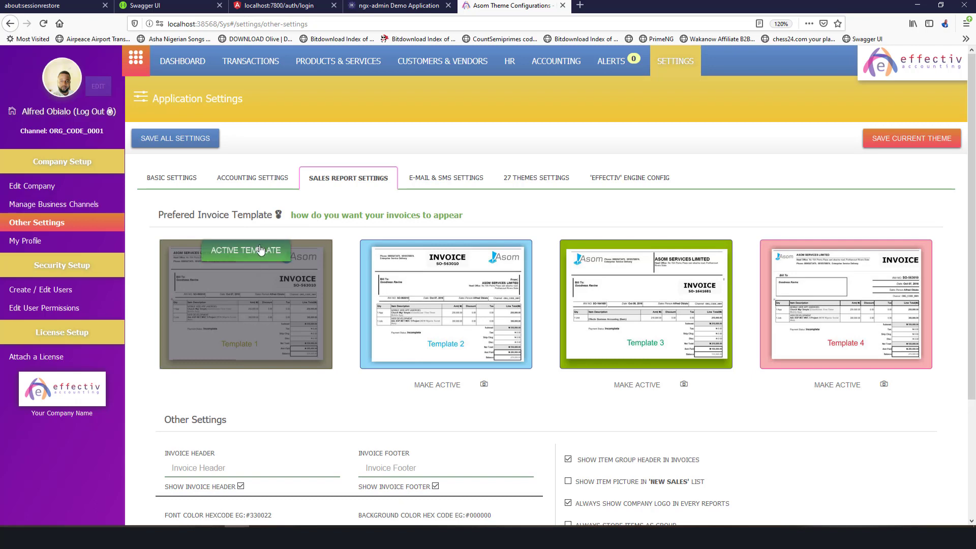
Make Template 2 the active invoice template and save all settings.
click(437, 385)
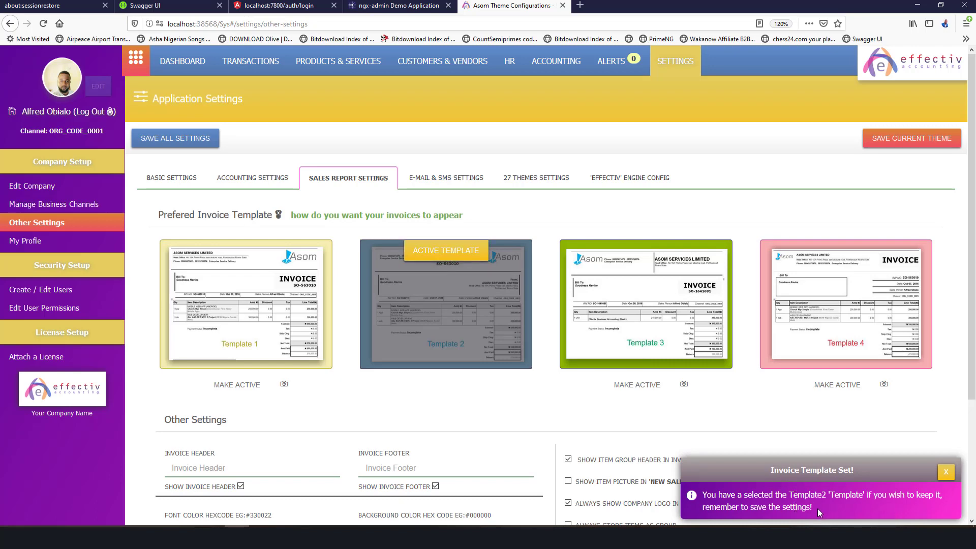
click(155, 142)
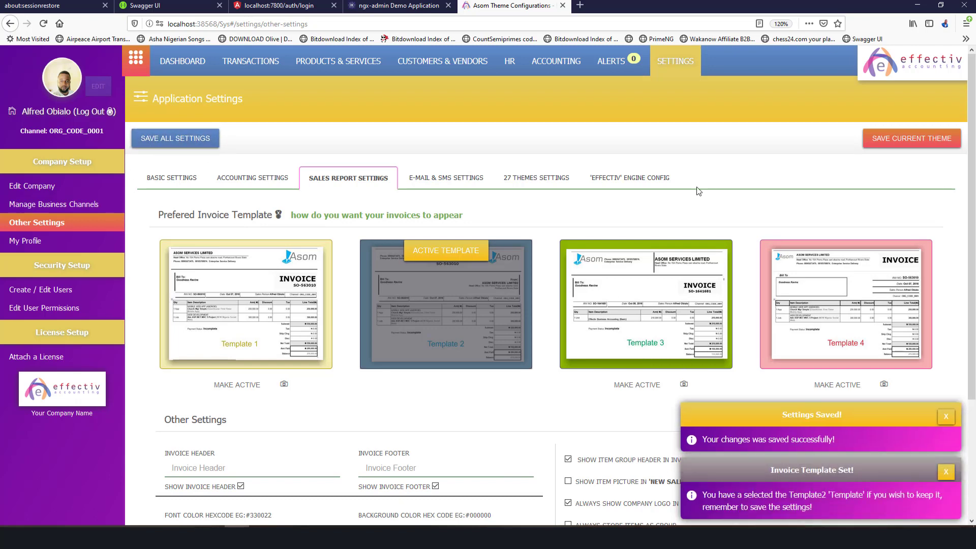
scroll(695, 204, down, 3)
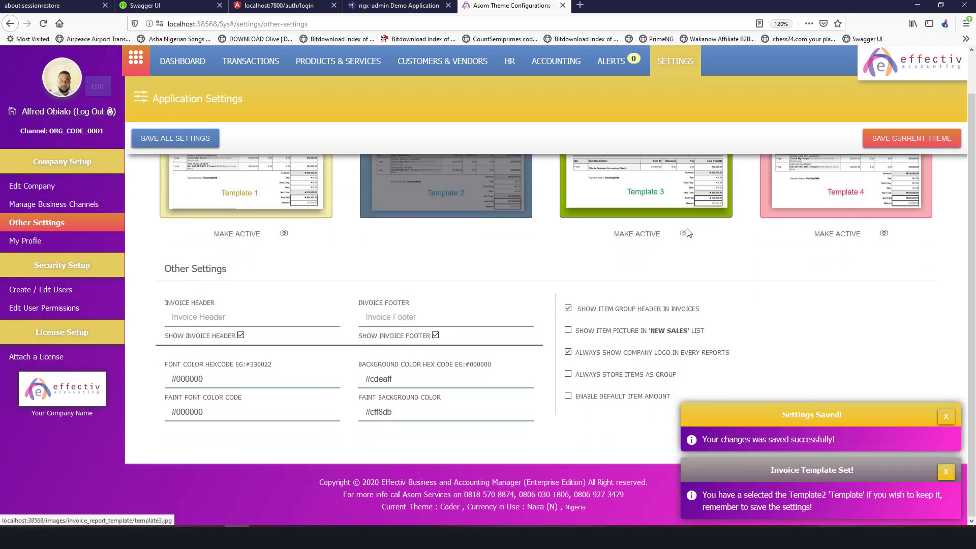
double_click(264, 296)
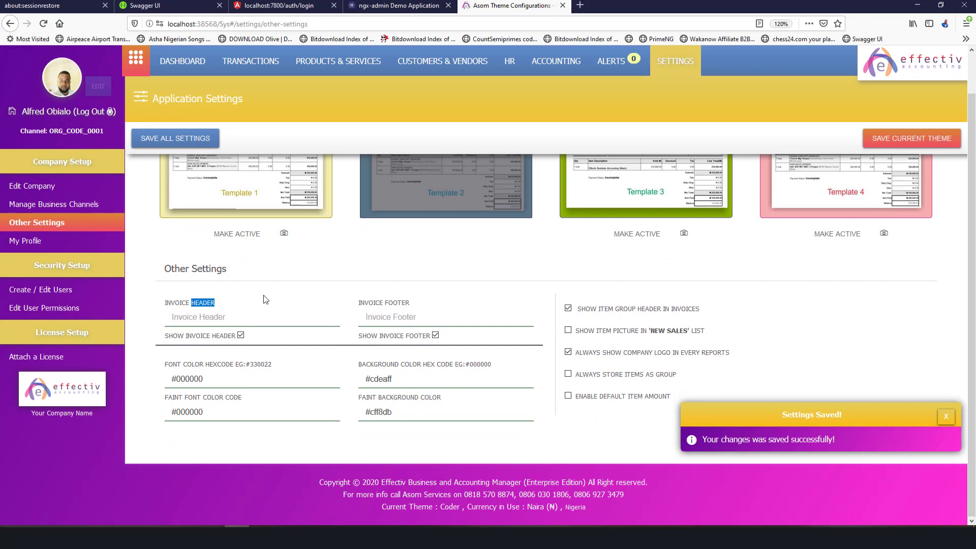
scroll(332, 291, up, 3)
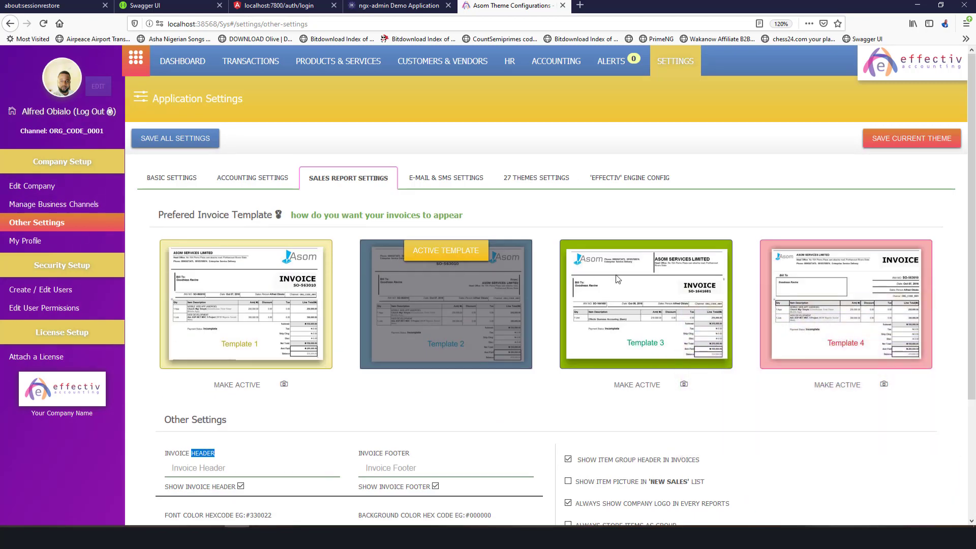
Look over the Invoice Header and Footer fields, then open E-mail & SMS Settings.
scroll(290, 295, down, 3)
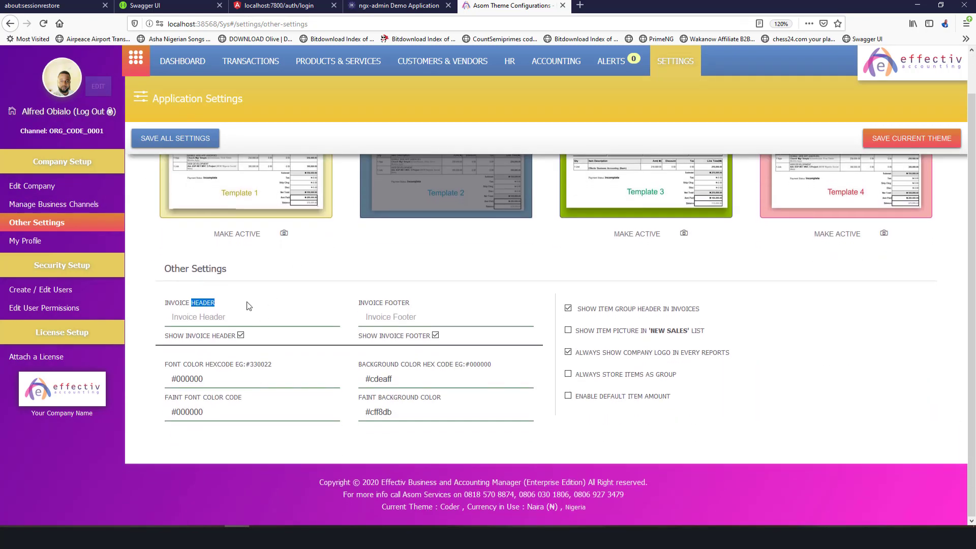
click(249, 314)
scroll(286, 182, up, 3)
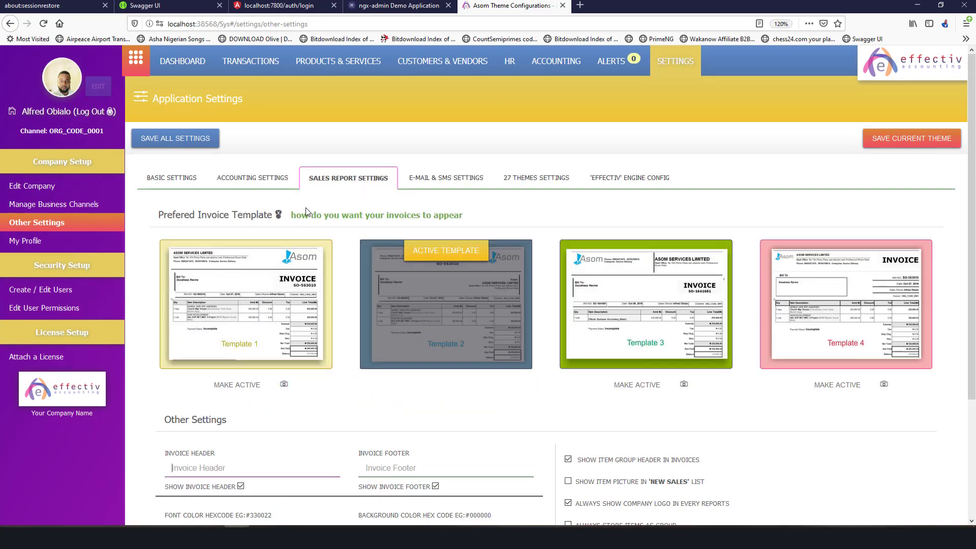
scroll(233, 442, down, 3)
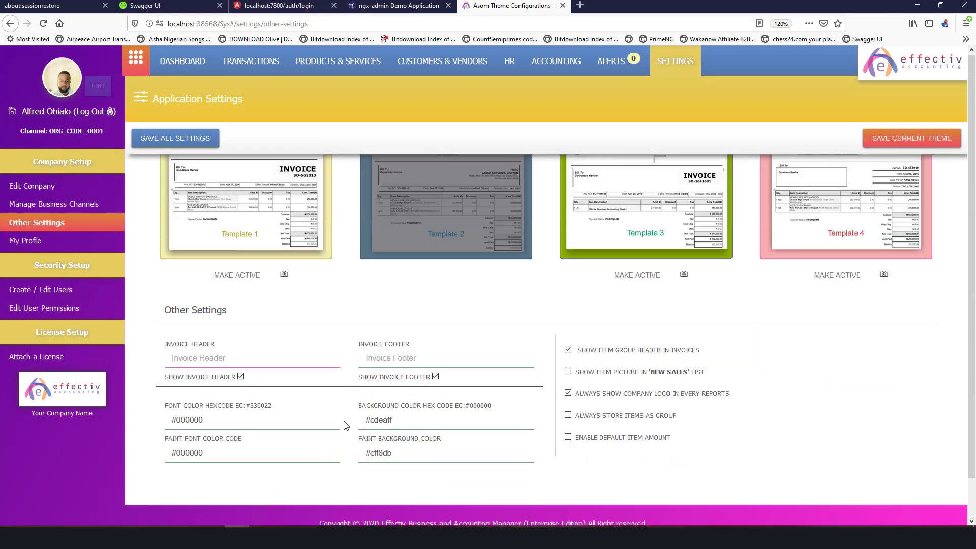
double_click(188, 303)
click(187, 316)
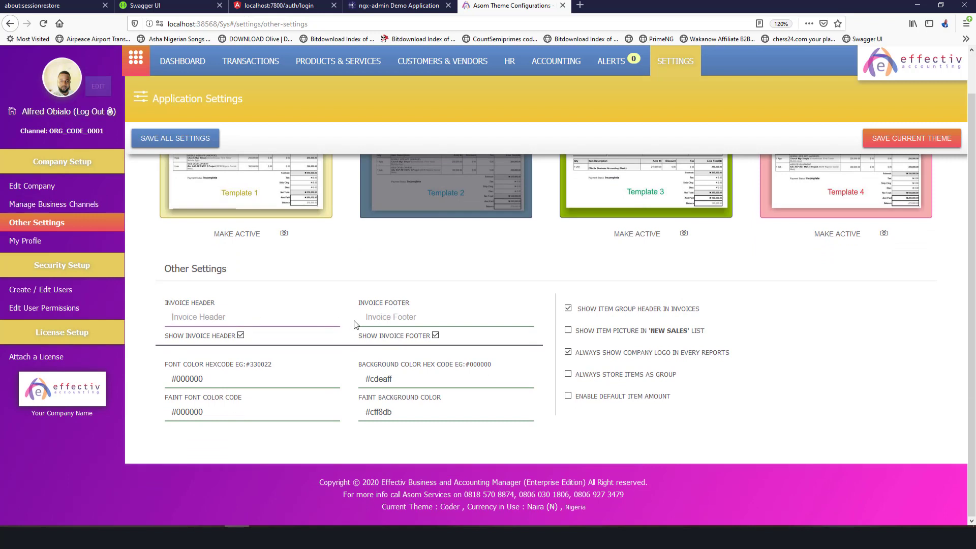
click(404, 312)
scroll(376, 394, up, 3)
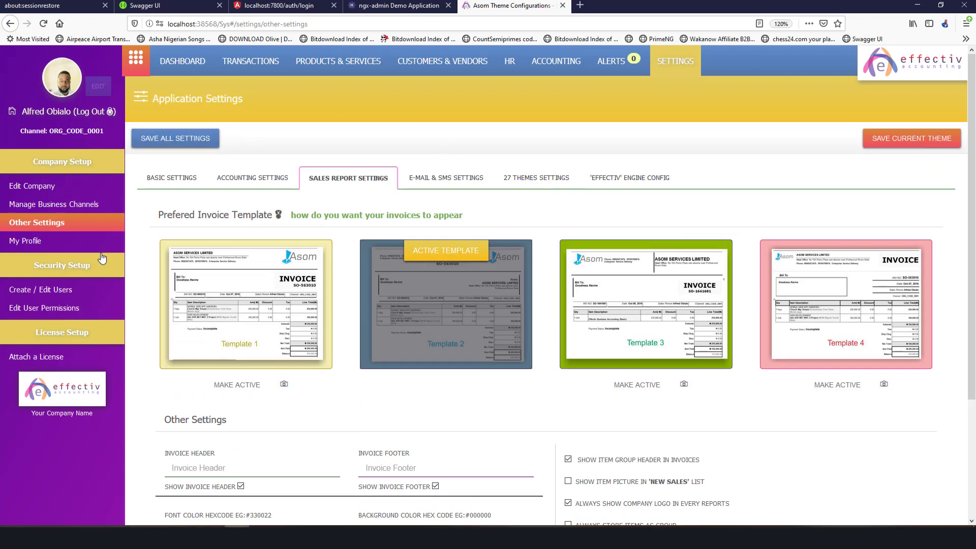
scroll(472, 287, down, 3)
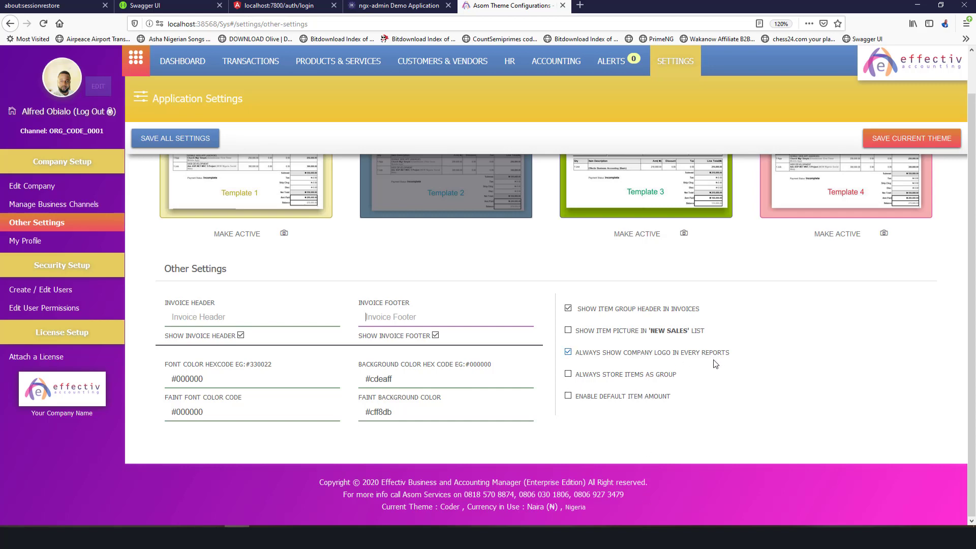
scroll(714, 357, up, 3)
scroll(414, 257, down, 3)
scroll(414, 257, up, 3)
click(430, 190)
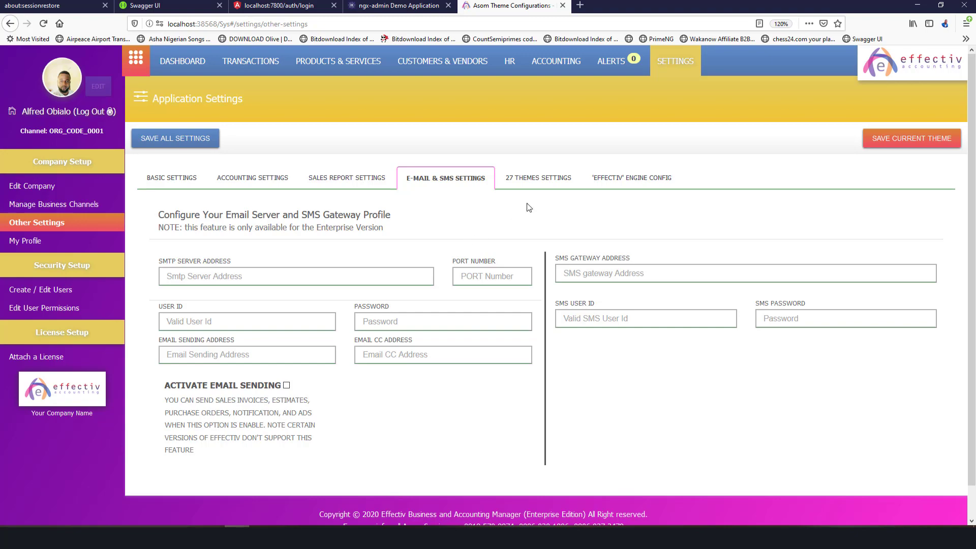
click(663, 178)
click(548, 186)
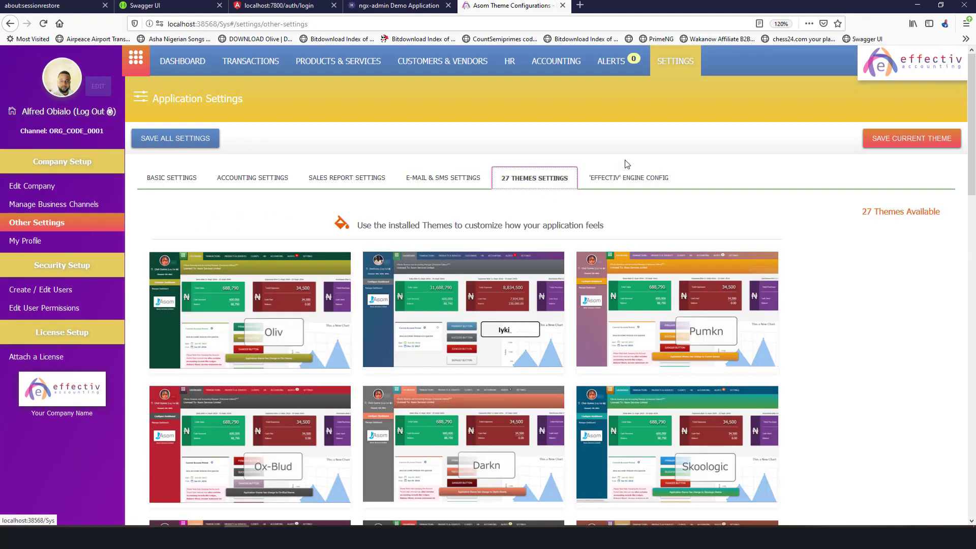
click(622, 177)
scroll(545, 252, down, 3)
scroll(545, 252, up, 5)
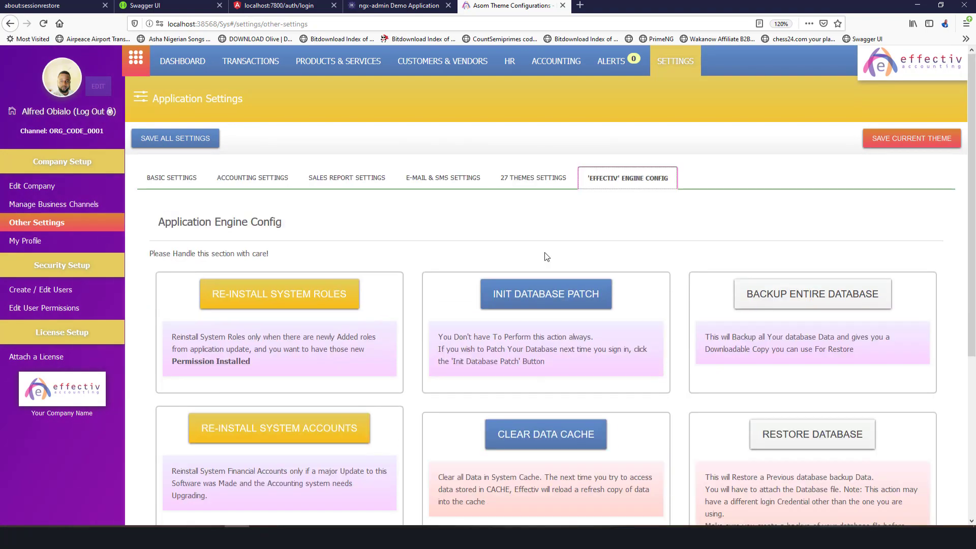
scroll(458, 262, down, 5)
scroll(454, 265, up, 5)
scroll(453, 265, down, 3)
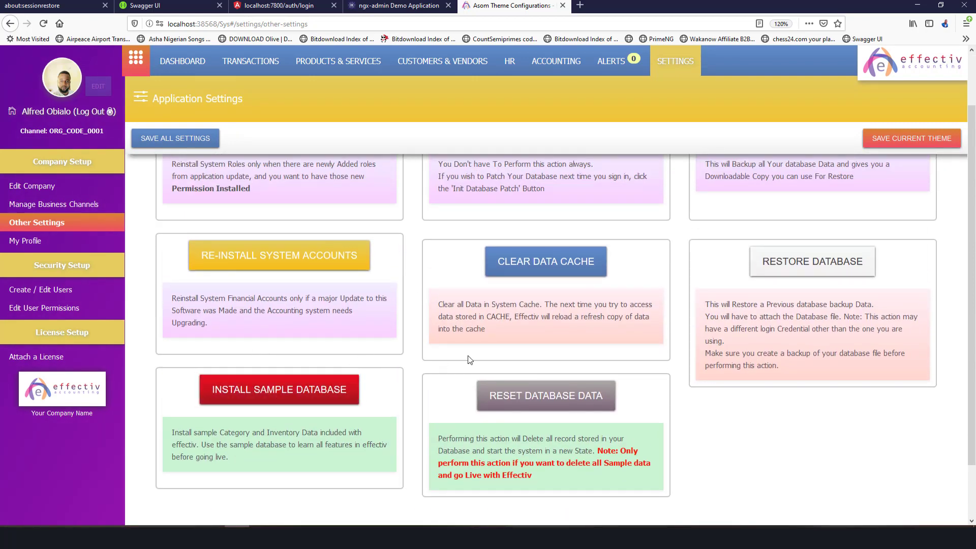
scroll(467, 355, up, 3)
scroll(467, 356, down, 3)
scroll(402, 447, up, 3)
scroll(437, 323, down, 4)
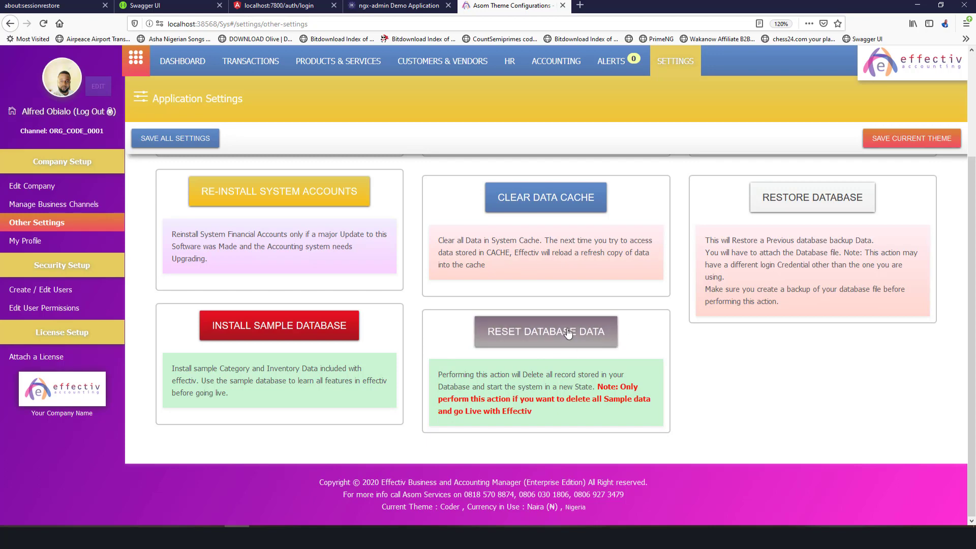
scroll(570, 333, up, 4)
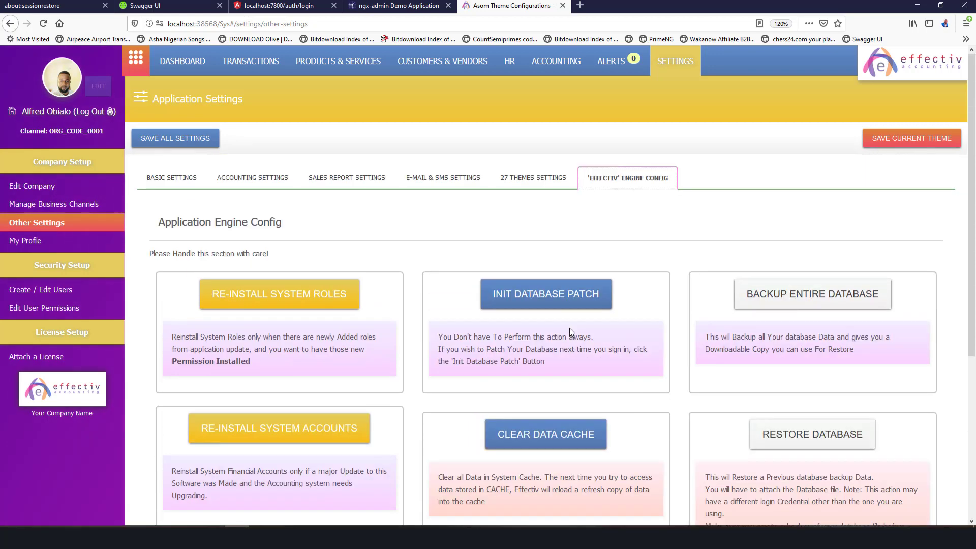
scroll(571, 333, down, 4)
scroll(570, 333, up, 4)
Change the customer label to Clients, save, and reload the app.
click(169, 184)
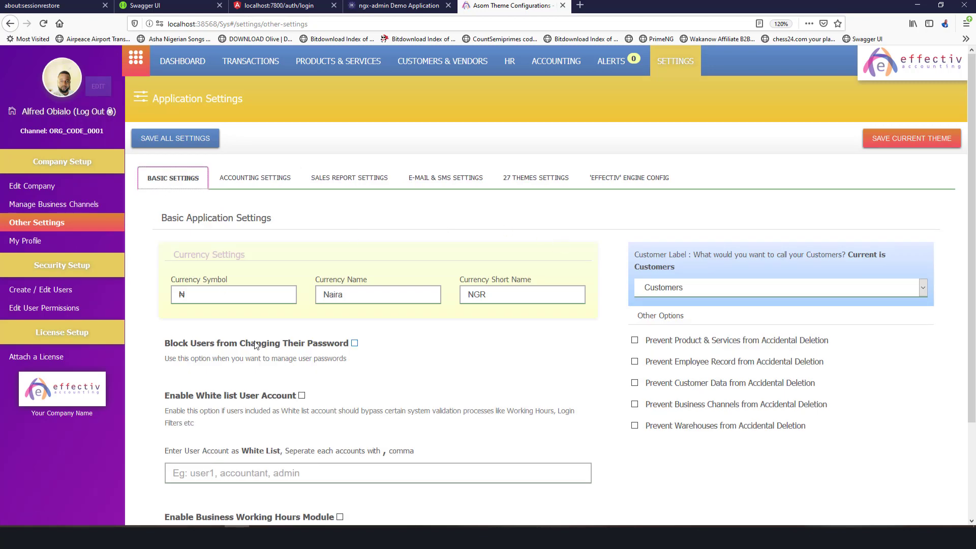
scroll(457, 263, down, 3)
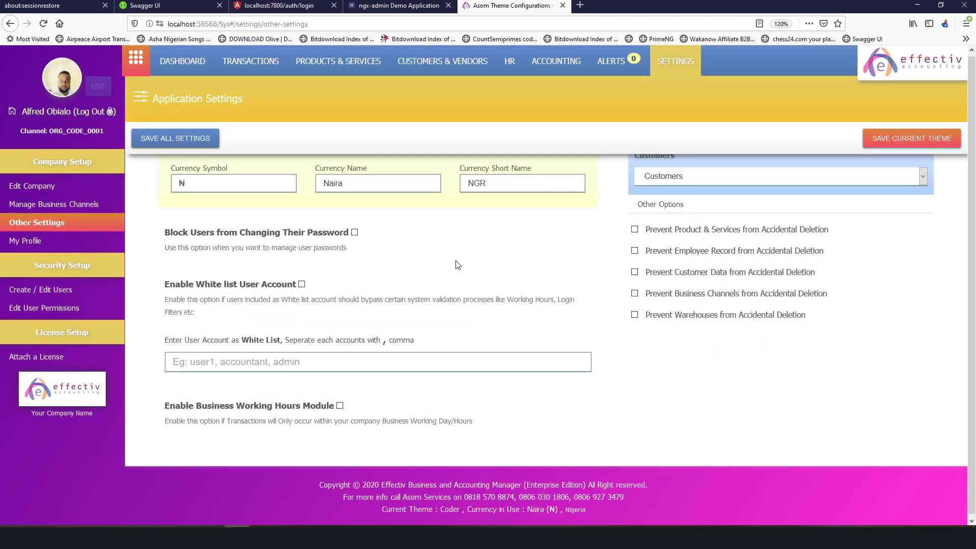
scroll(246, 292, up, 3)
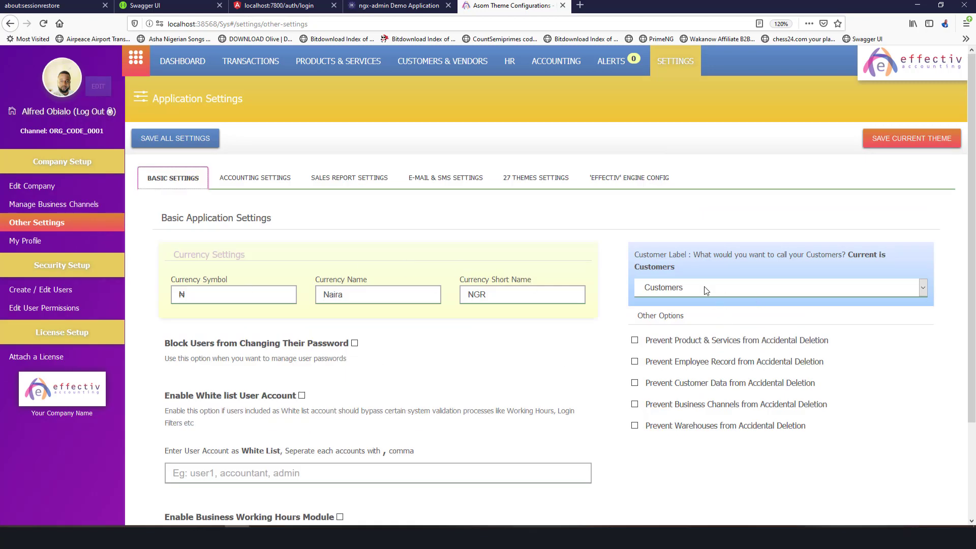
click(820, 288)
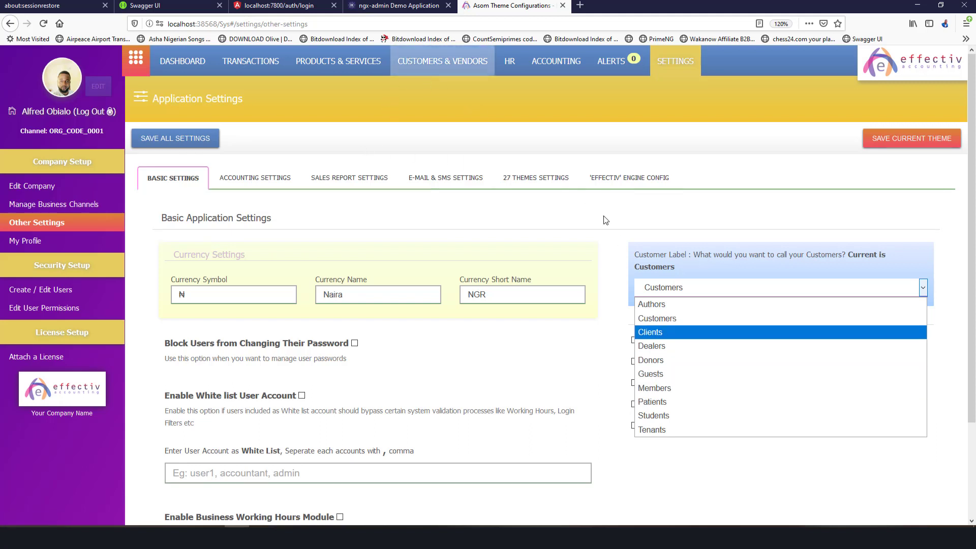
click(645, 330)
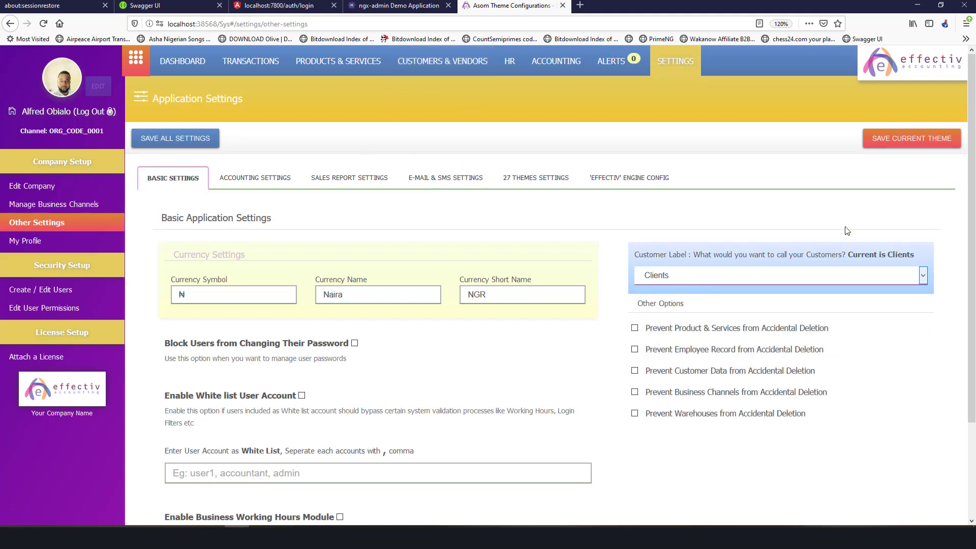
click(152, 135)
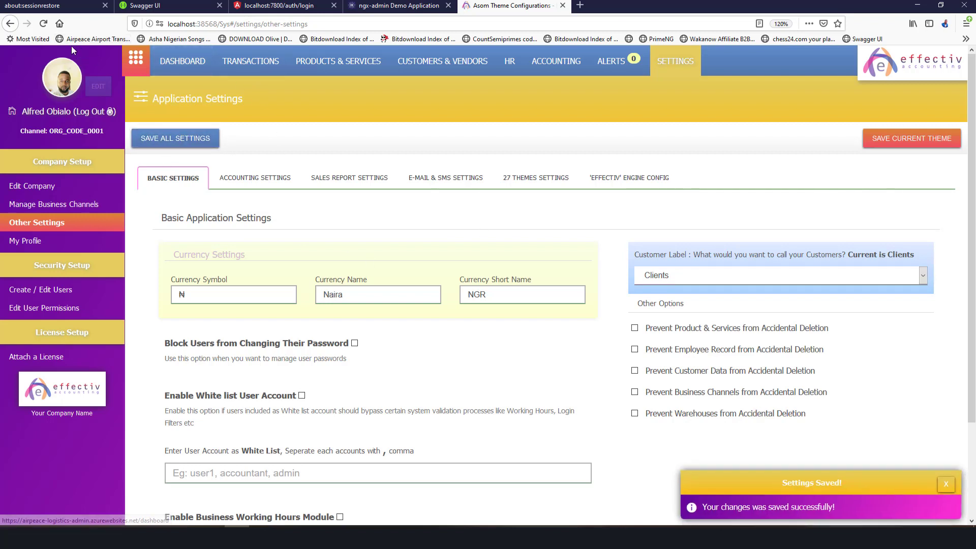
click(44, 24)
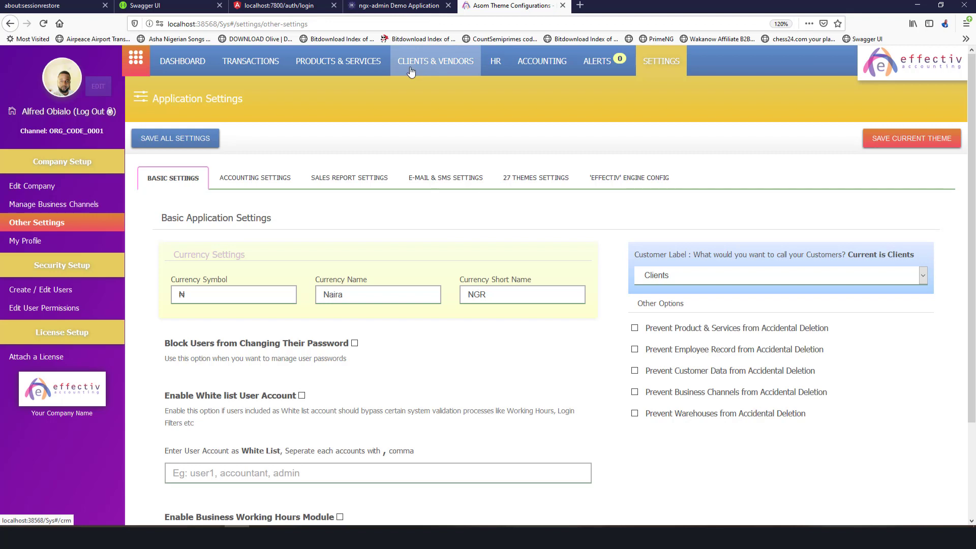
Switch the customer label back to Customers and save.
click(705, 277)
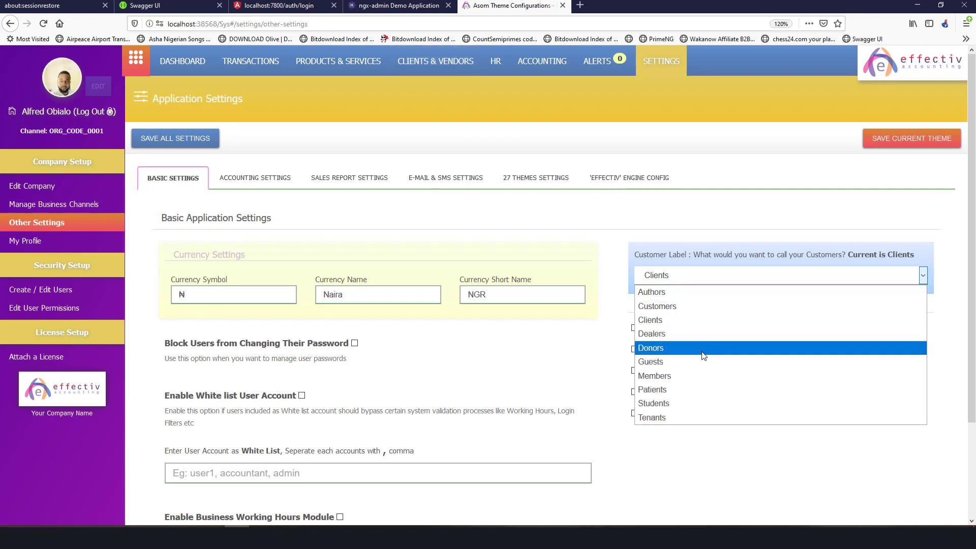
click(690, 304)
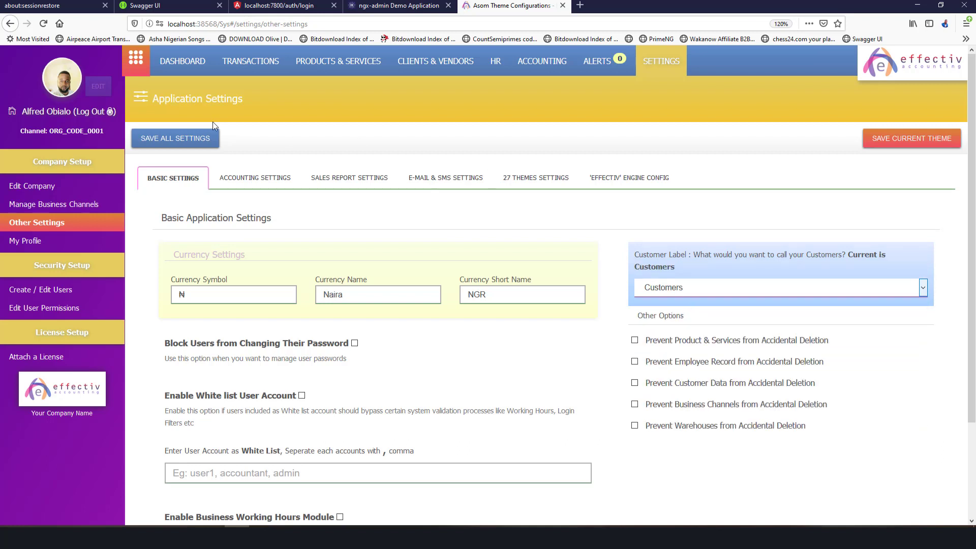
click(188, 145)
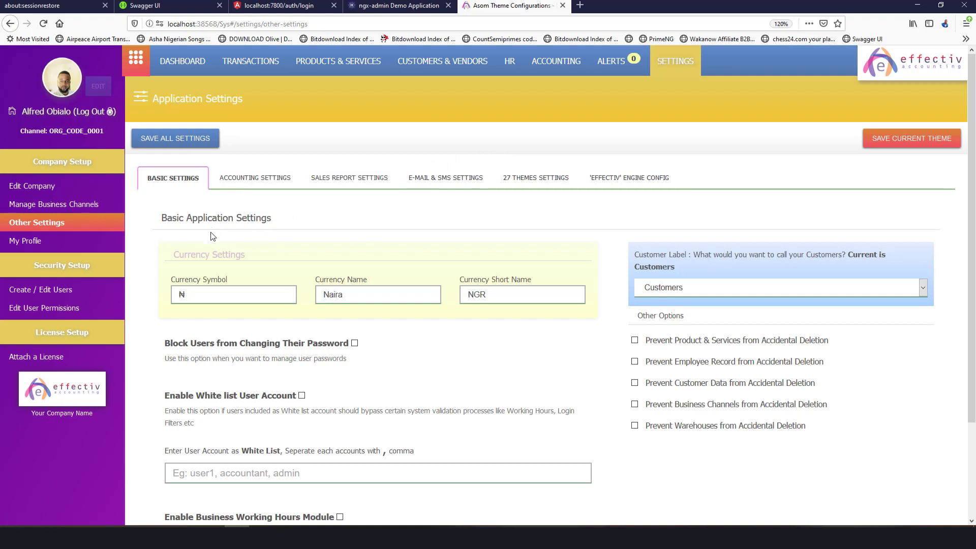
Browse the user list in User Account Management and start a blank new-user form.
click(39, 290)
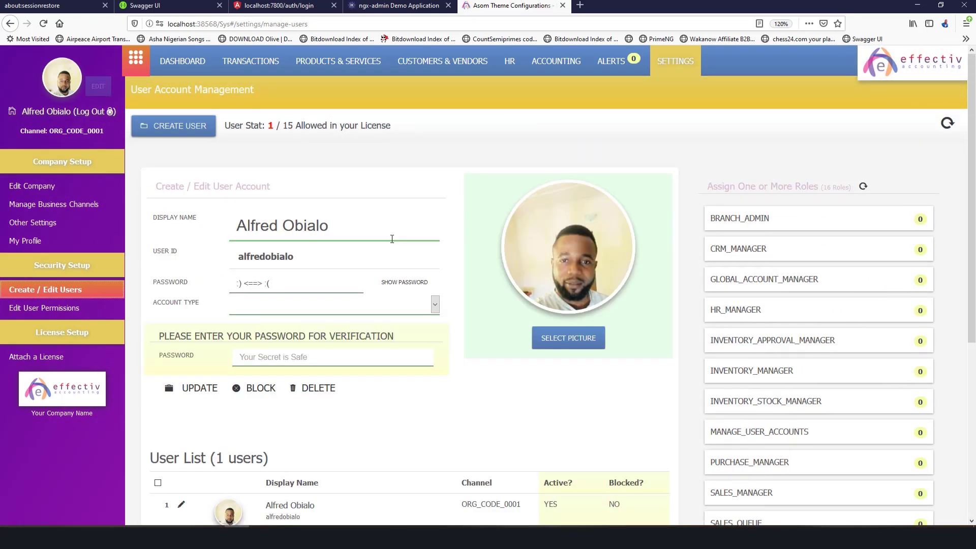
scroll(392, 238, down, 5)
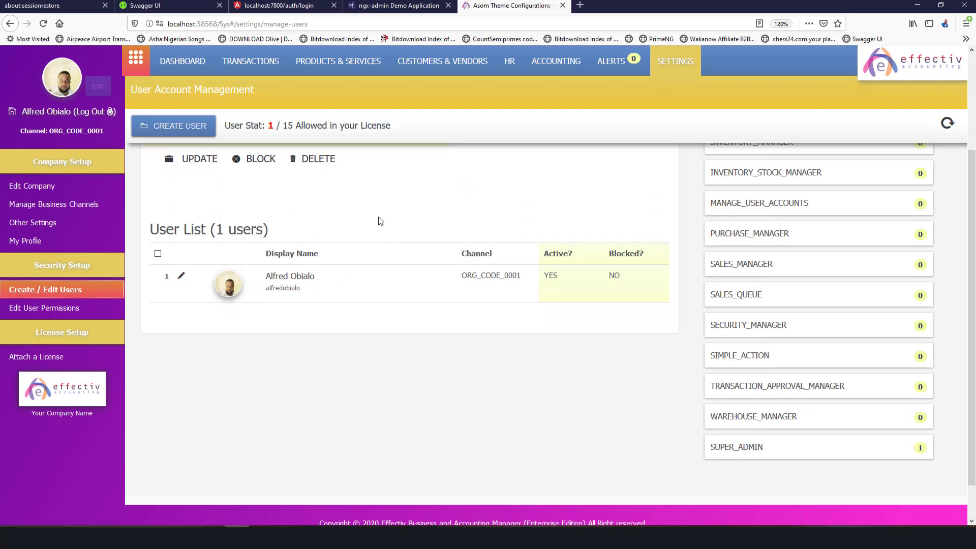
scroll(379, 218, up, 4)
scroll(374, 213, down, 2)
scroll(381, 229, down, 1)
scroll(394, 250, up, 1)
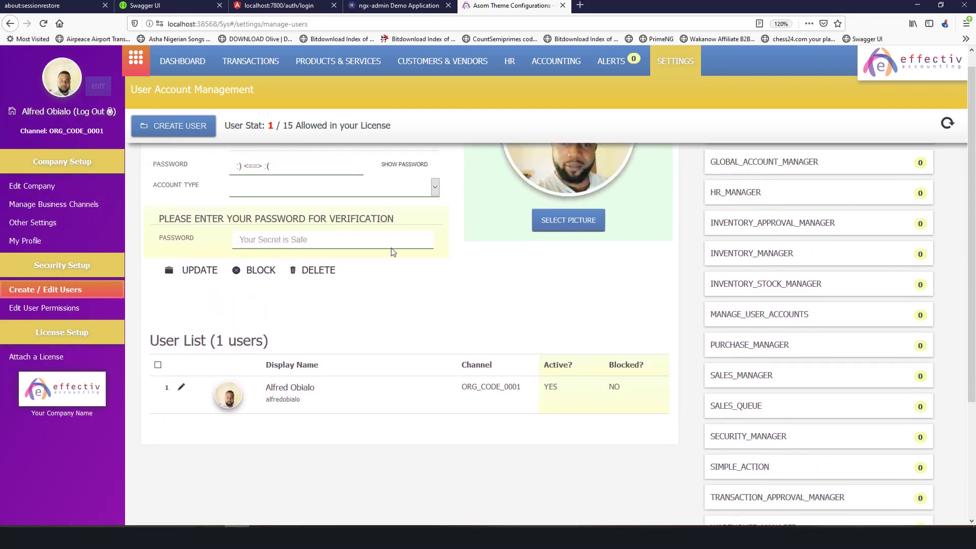
scroll(410, 266, down, 3)
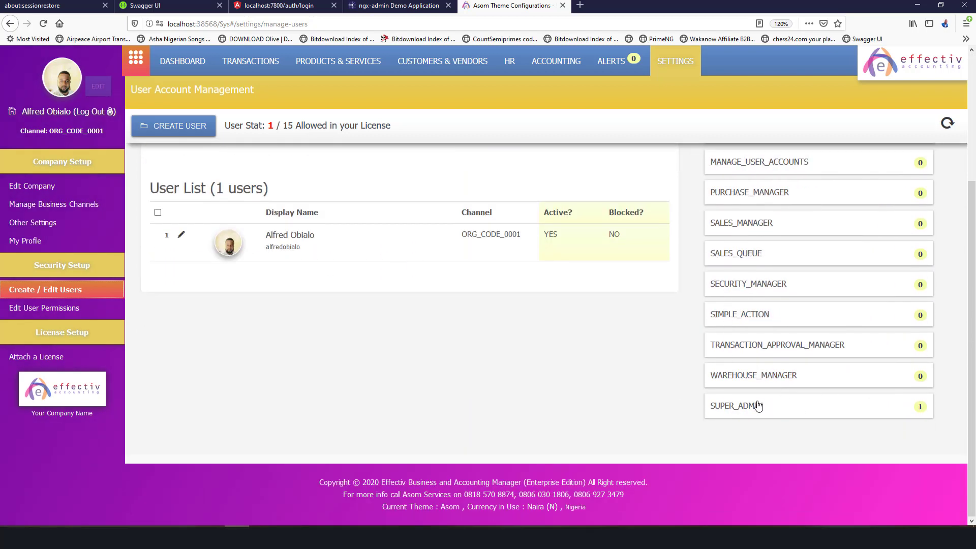
scroll(736, 344, up, 6)
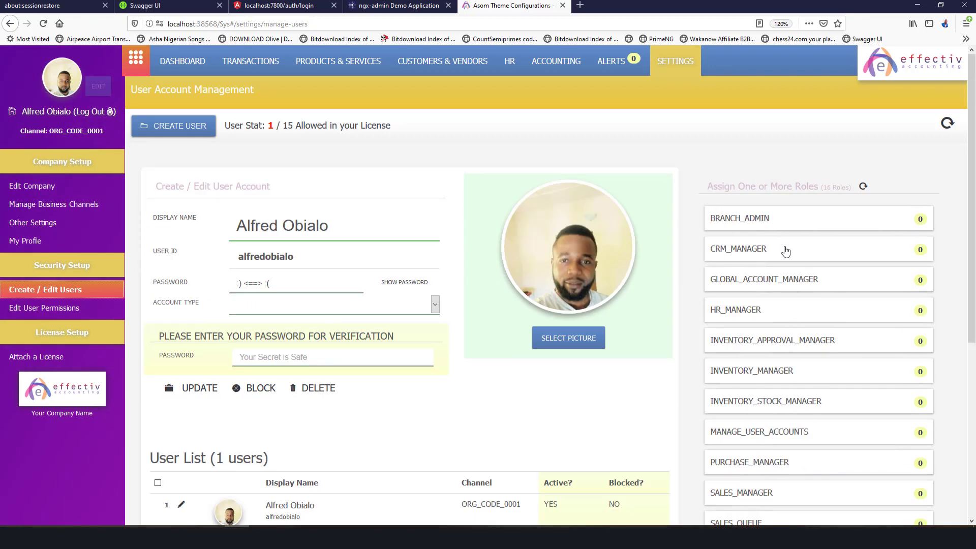
scroll(786, 254, down, 3)
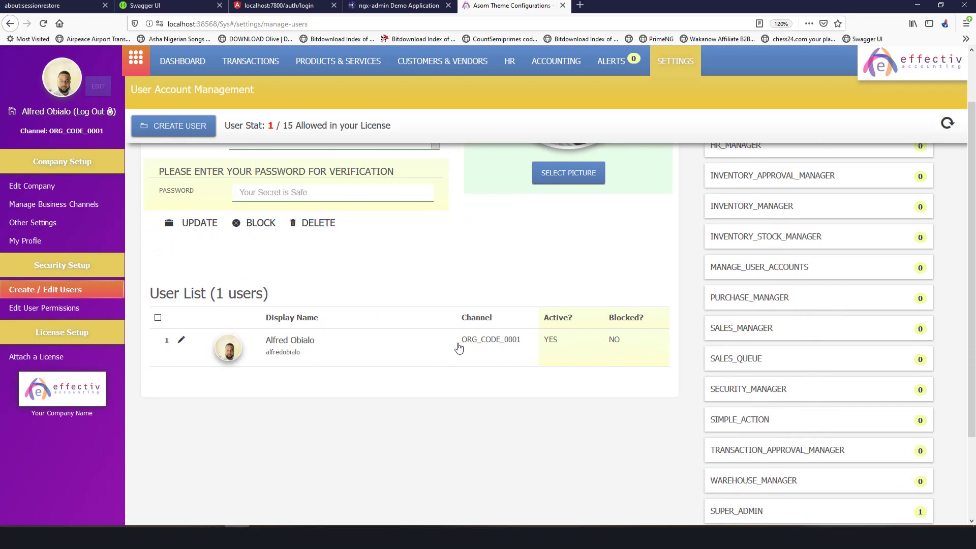
scroll(458, 240, up, 3)
double_click(299, 234)
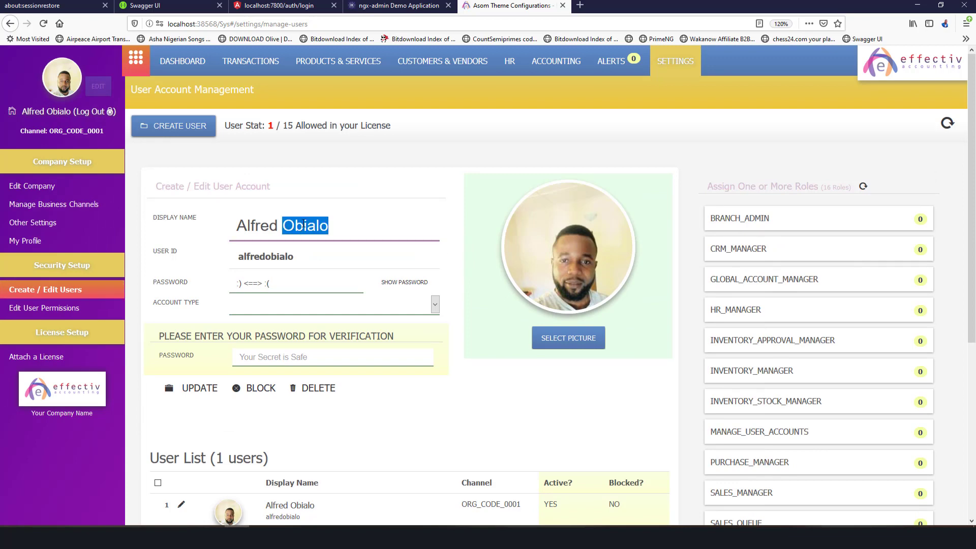
click(173, 125)
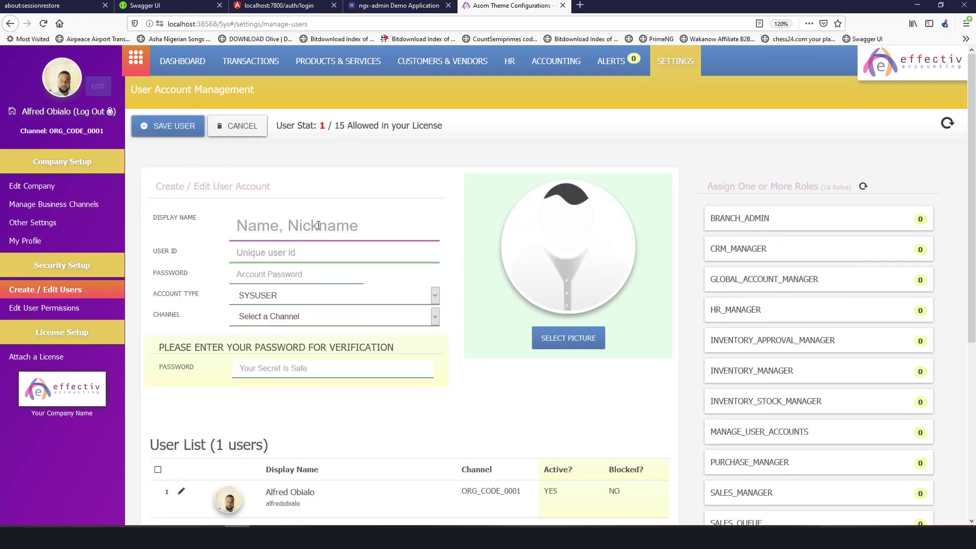
Enter display name Inventory Manager, user ID inventory-manager1, and fill in the password.
text(Inventor)
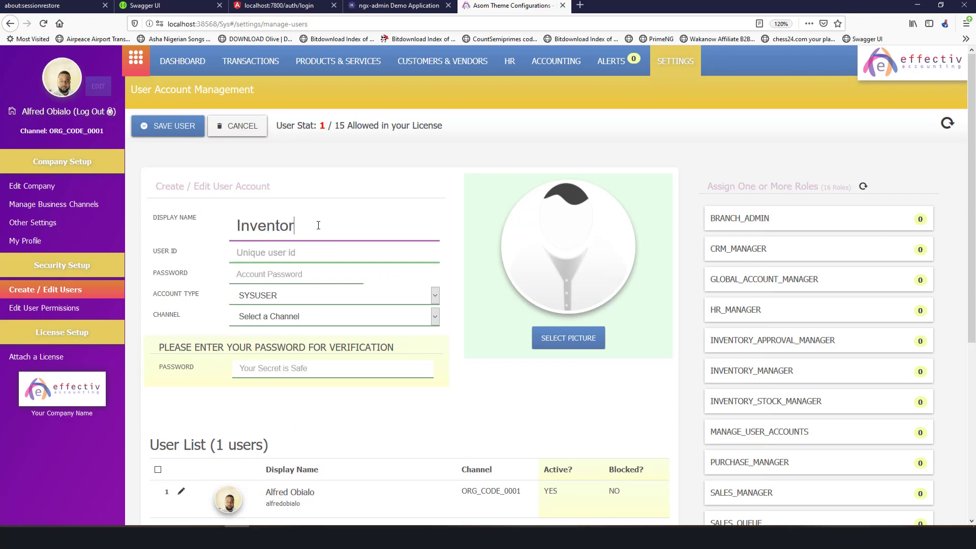
text(y Manager)
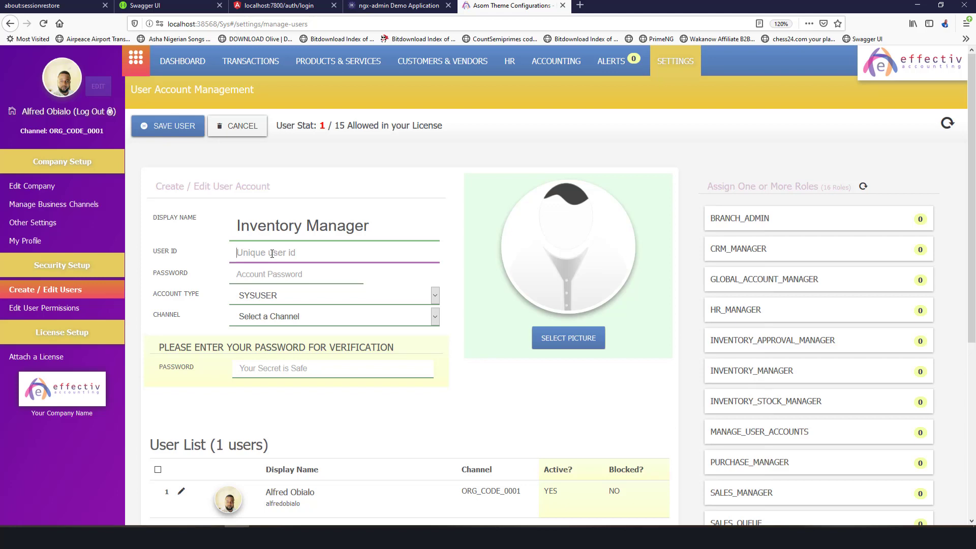
text(inventory-)
text(m anager1)
click(281, 281)
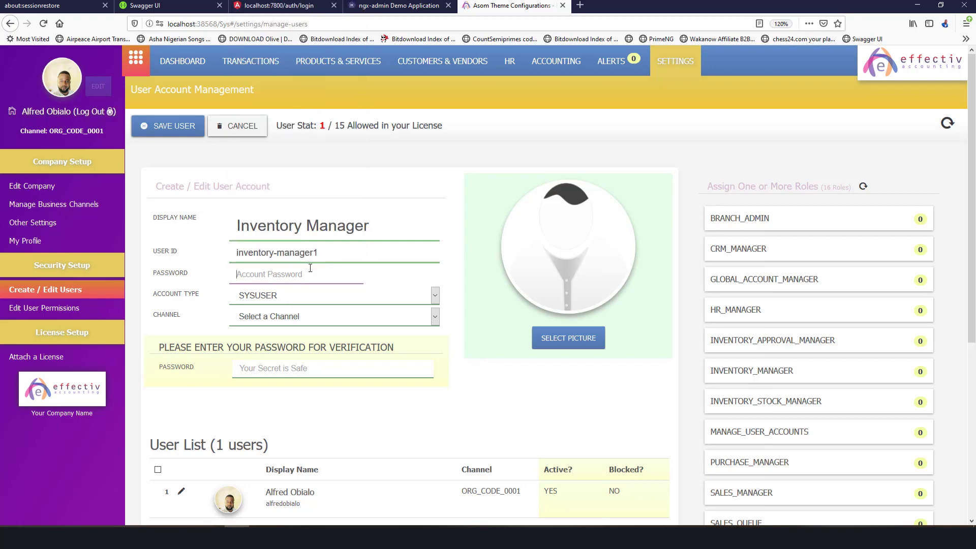
text(i)
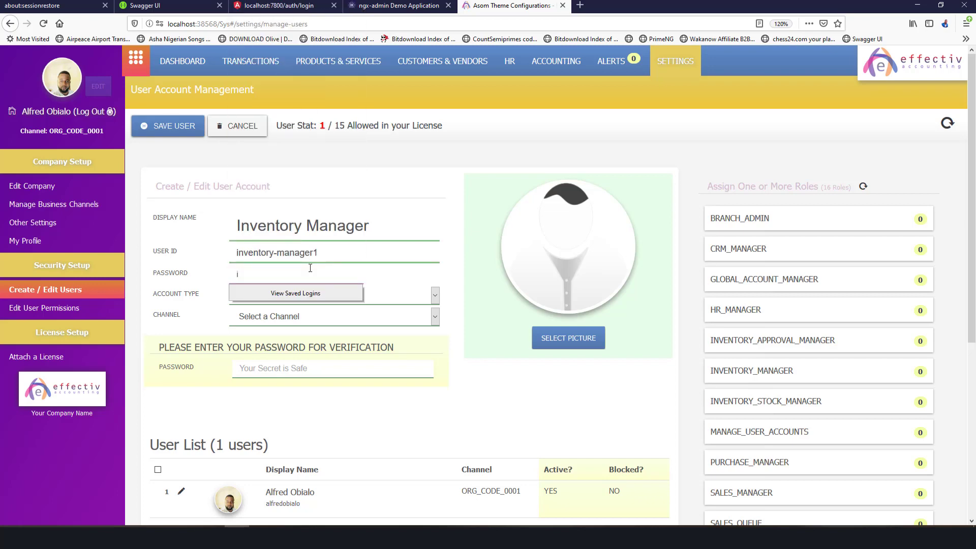
key(BackSpace)
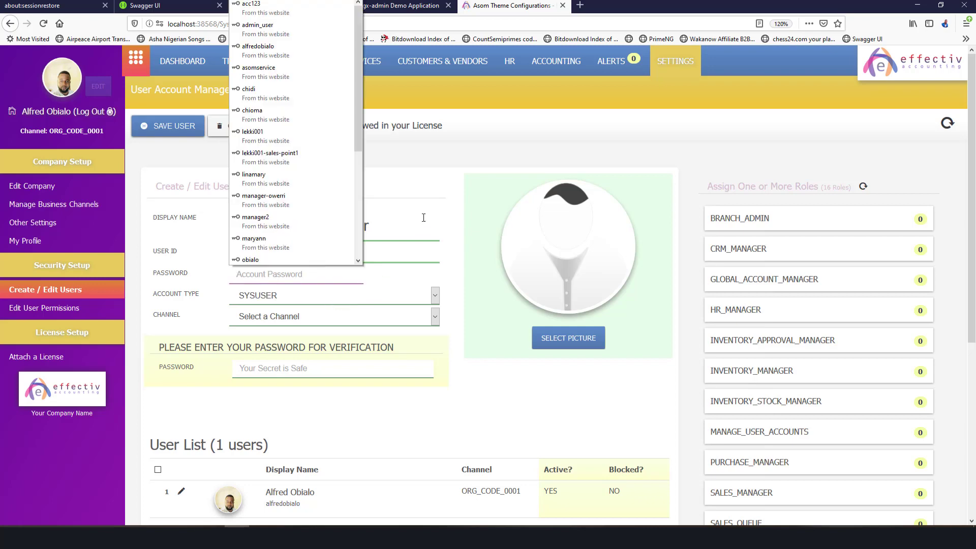
key(Escape)
key(shift+Tab)
key(ctrl+c)
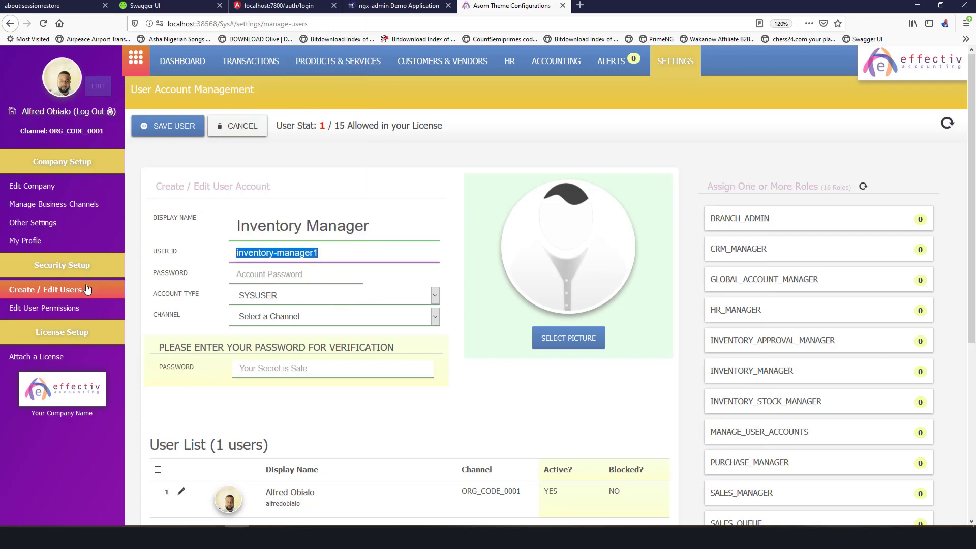
click(269, 275)
key(ctrl+v)
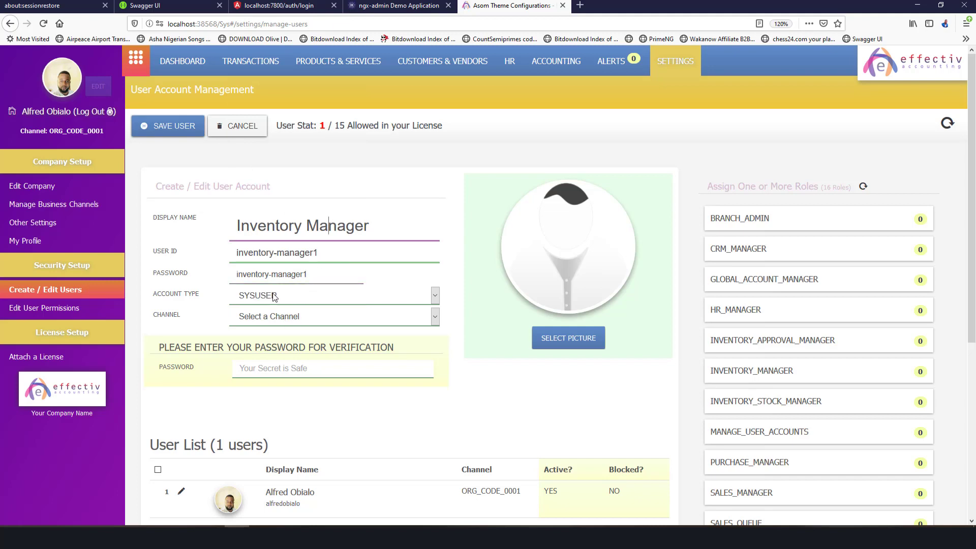
Keep account type SYSUSER, check the empty channel list, and move to the verification password.
click(275, 299)
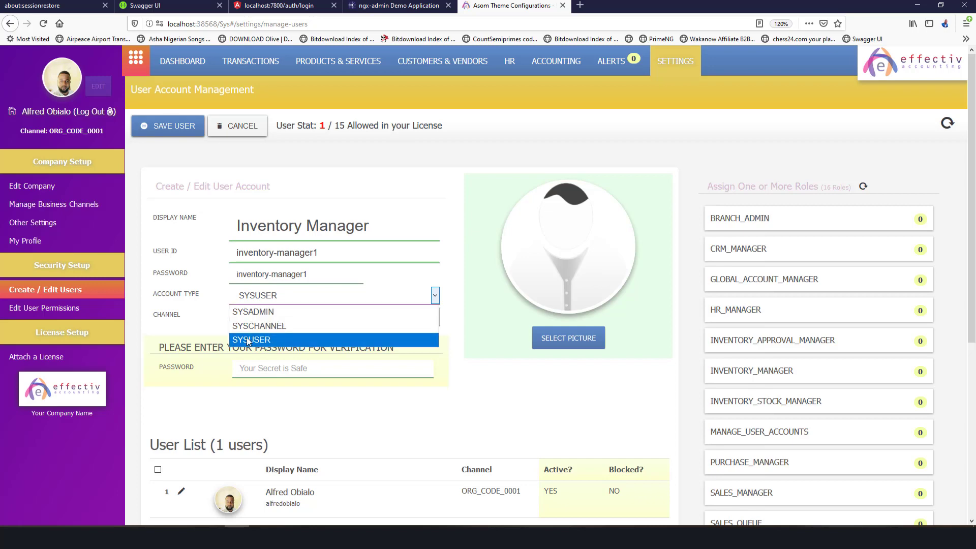
click(247, 339)
click(281, 312)
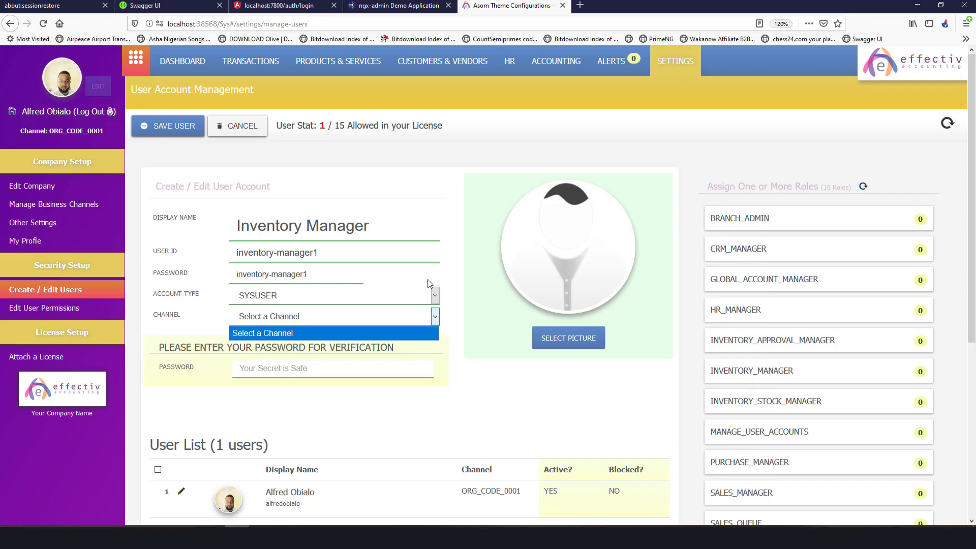
click(453, 187)
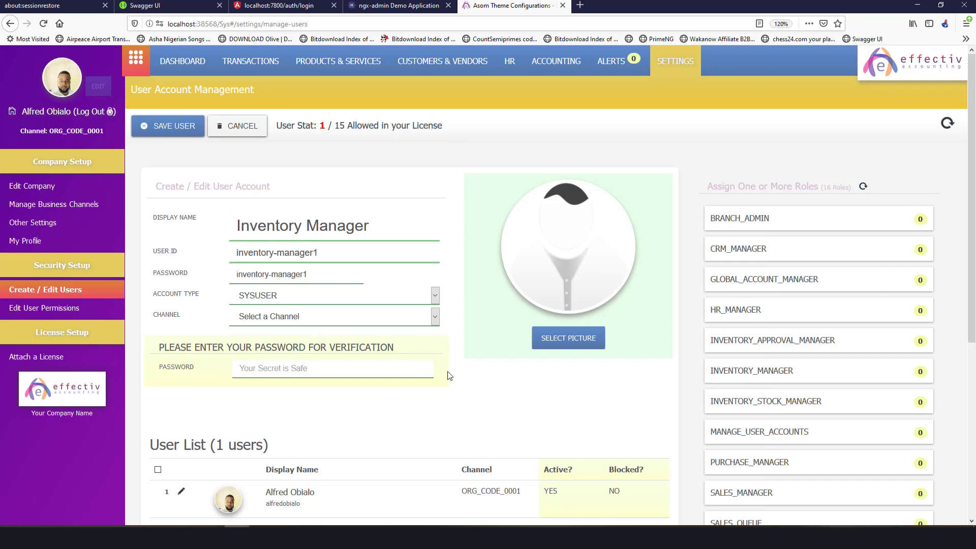
click(401, 367)
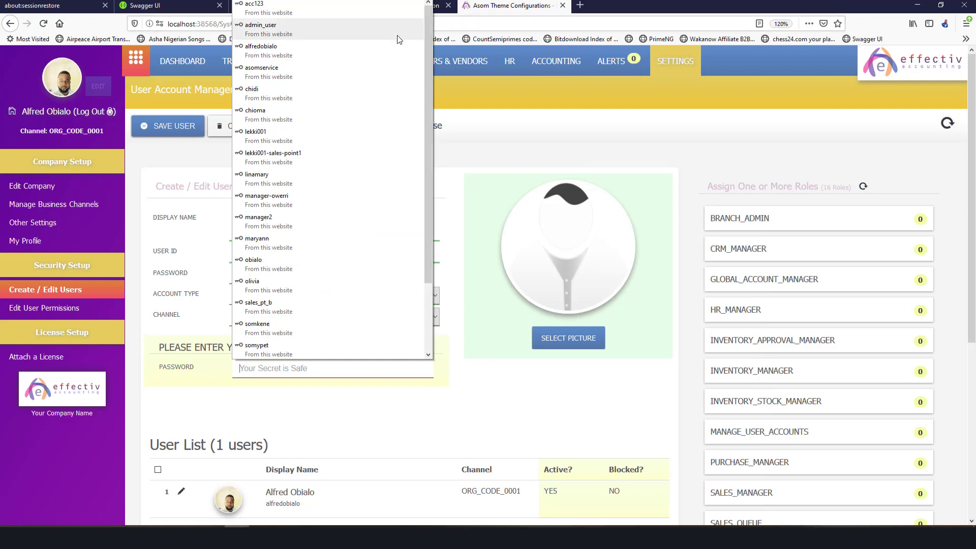
Fill the verification password from a saved login and set a Camera Roll headphones photo as profile picture.
click(384, 50)
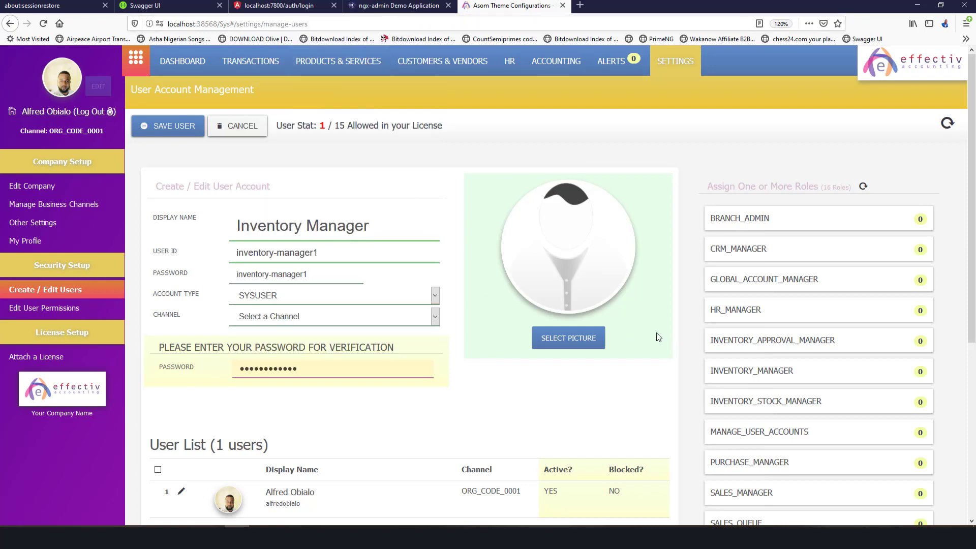
click(563, 337)
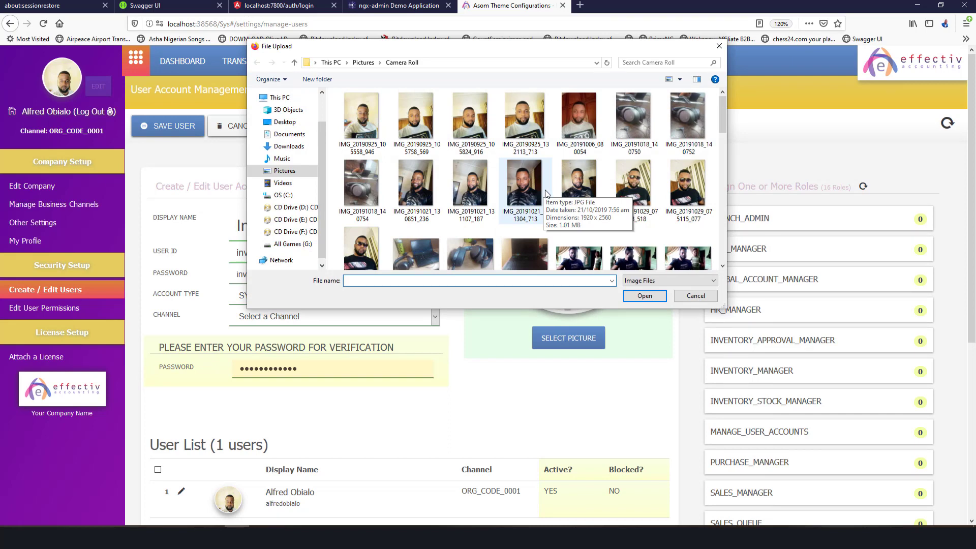
scroll(584, 191, down, 1)
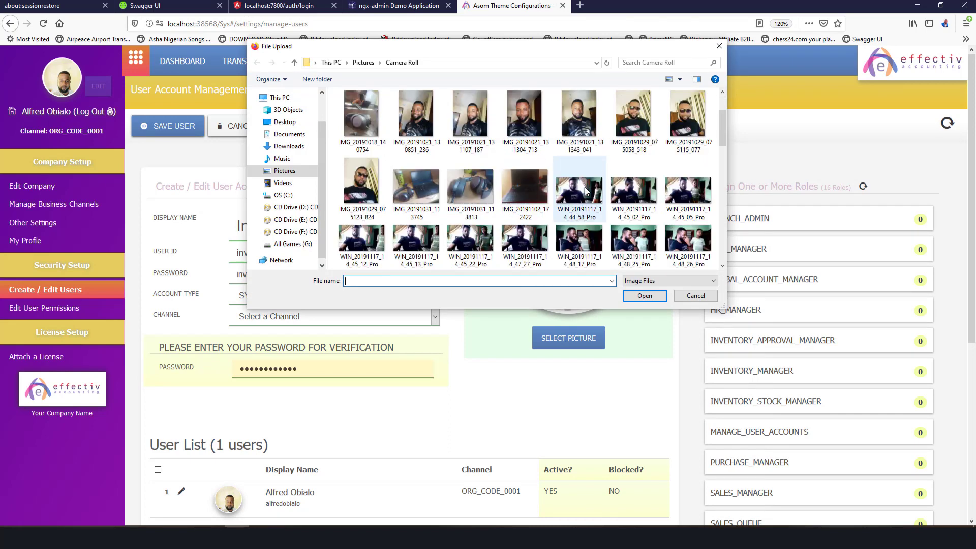
double_click(479, 189)
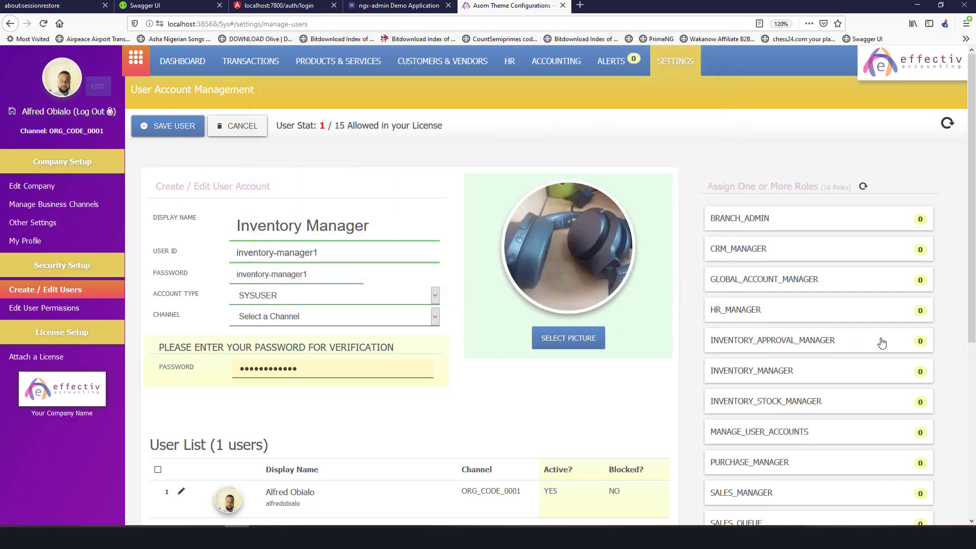
Give the new Inventory Manager user the INVENTORY_MANAGER role from the Assign One or More Roles list.
scroll(881, 389, down, 4)
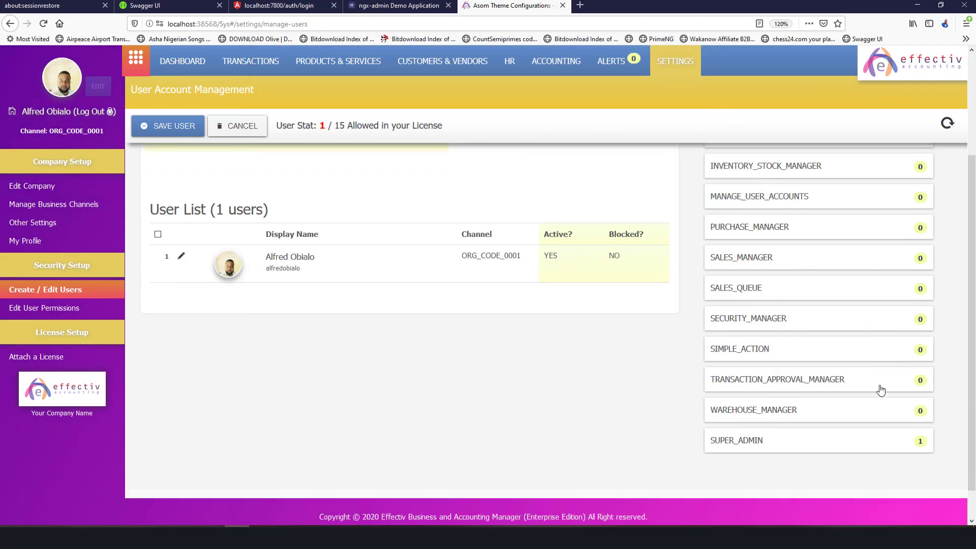
scroll(880, 387, up, 4)
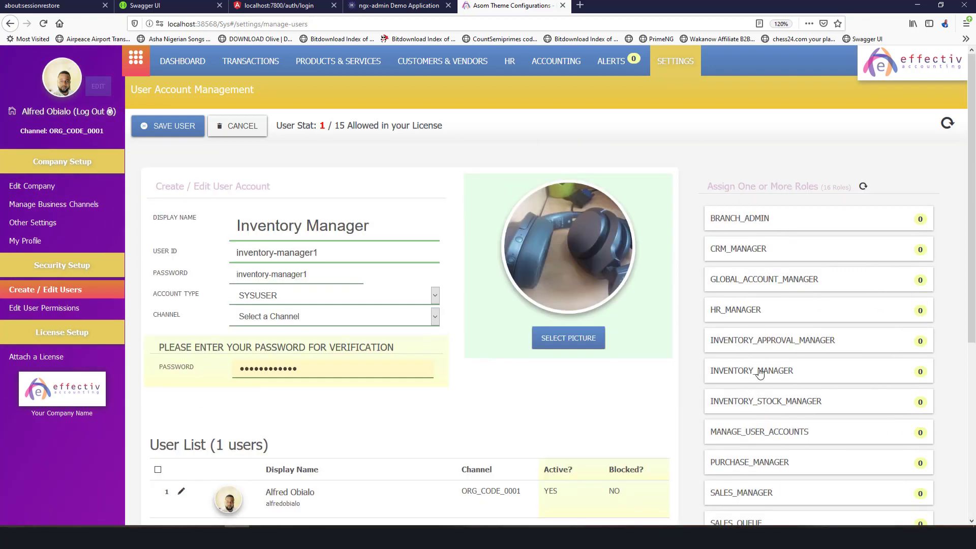
click(768, 375)
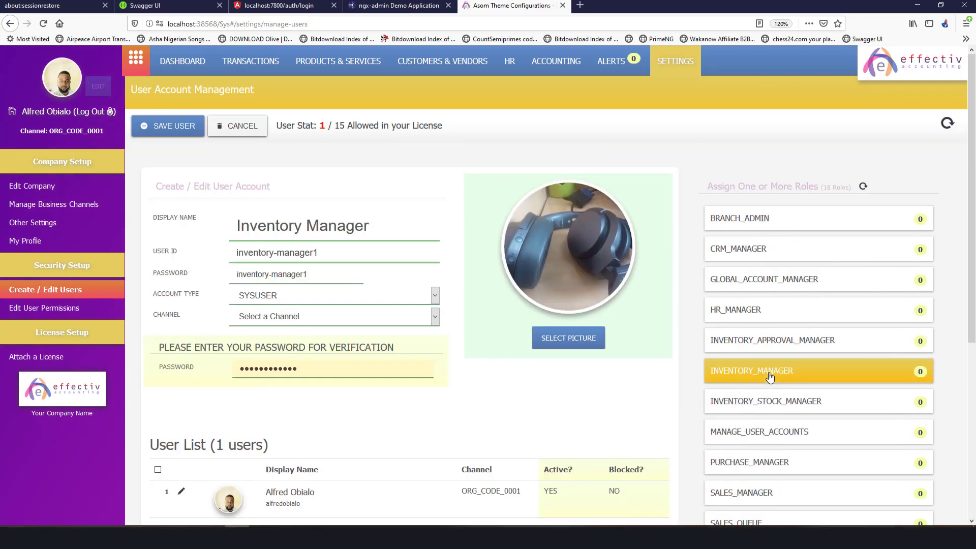
scroll(818, 355, down, 3)
scroll(834, 333, up, 3)
scroll(817, 340, down, 5)
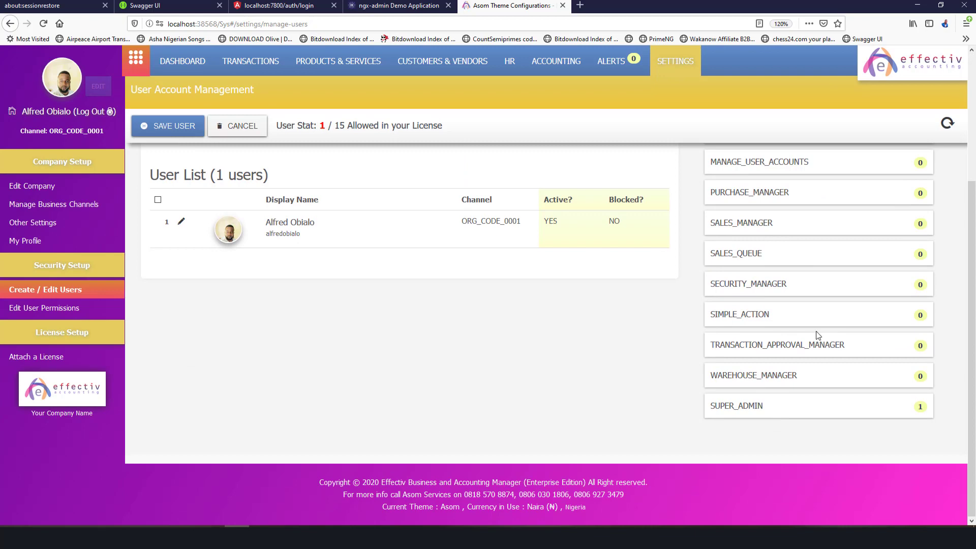
scroll(816, 336, up, 5)
scroll(817, 356, down, 5)
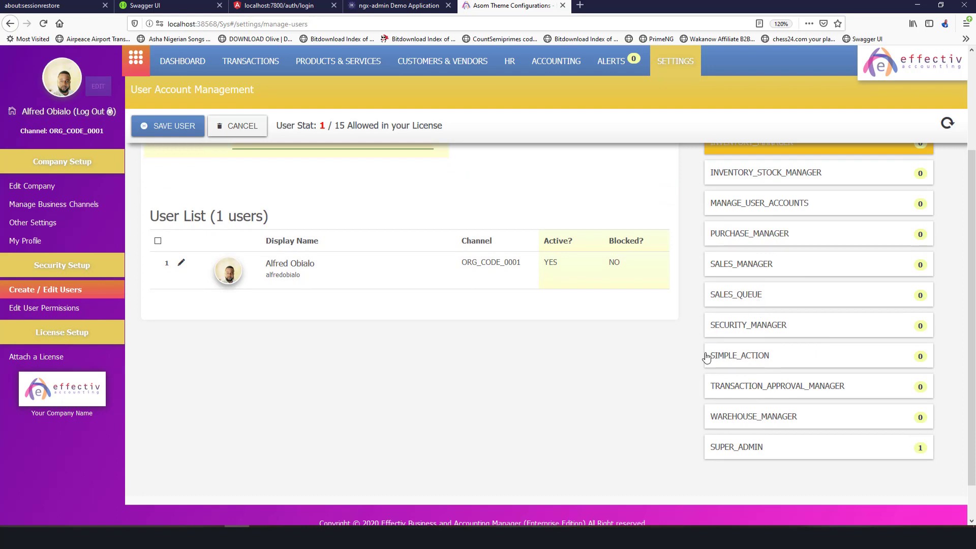
scroll(712, 355, up, 2)
scroll(814, 269, down, 3)
scroll(771, 341, up, 5)
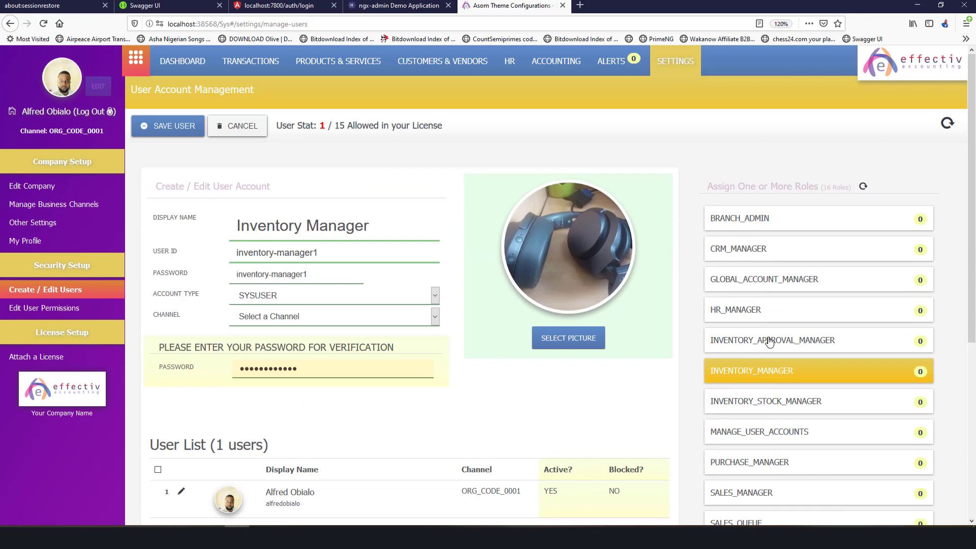
scroll(771, 340, down, 5)
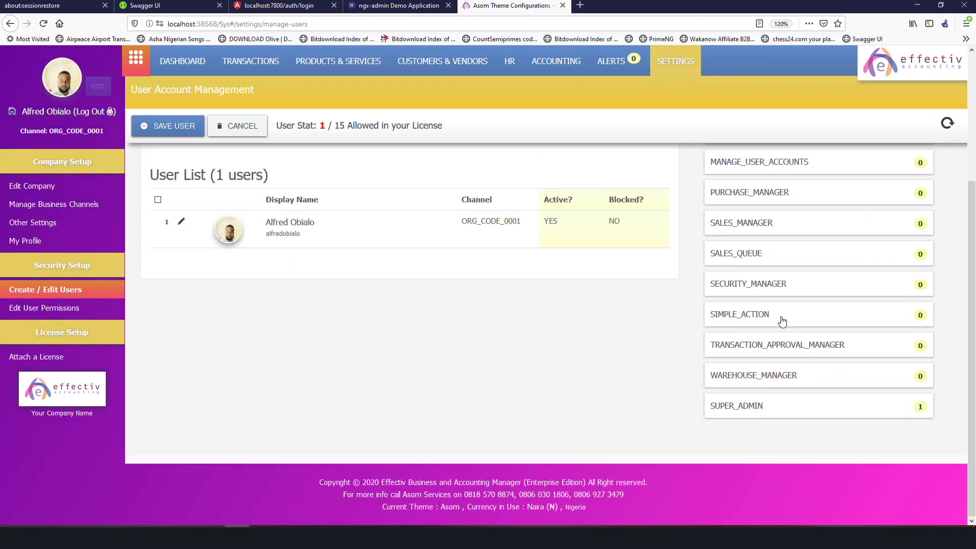
scroll(781, 320, up, 5)
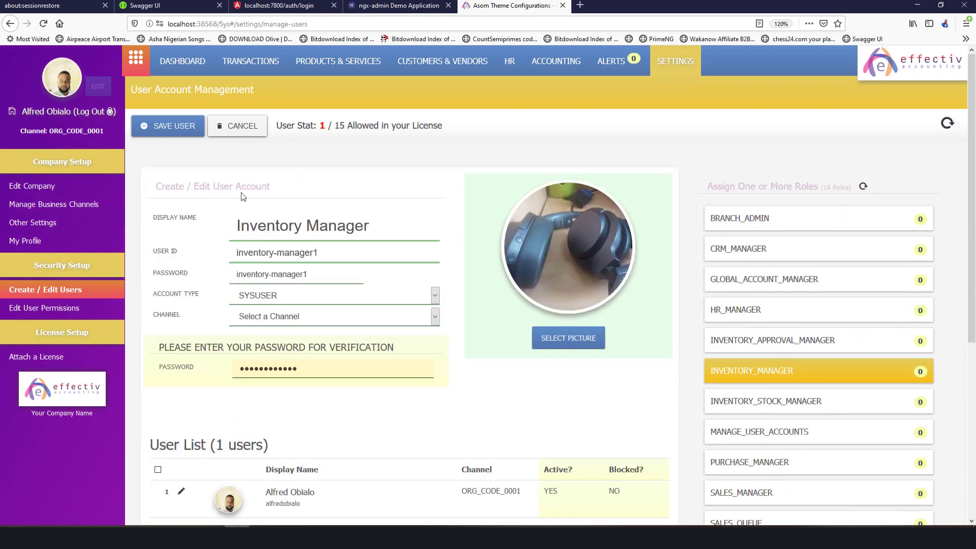
Save the new Inventory Manager user account.
click(168, 126)
scroll(498, 310, down, 5)
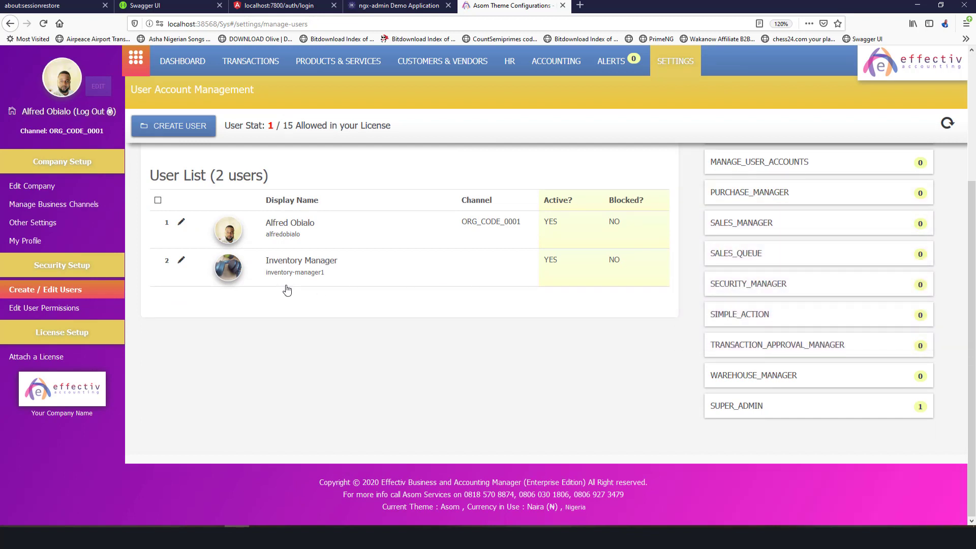
scroll(592, 277, up, 5)
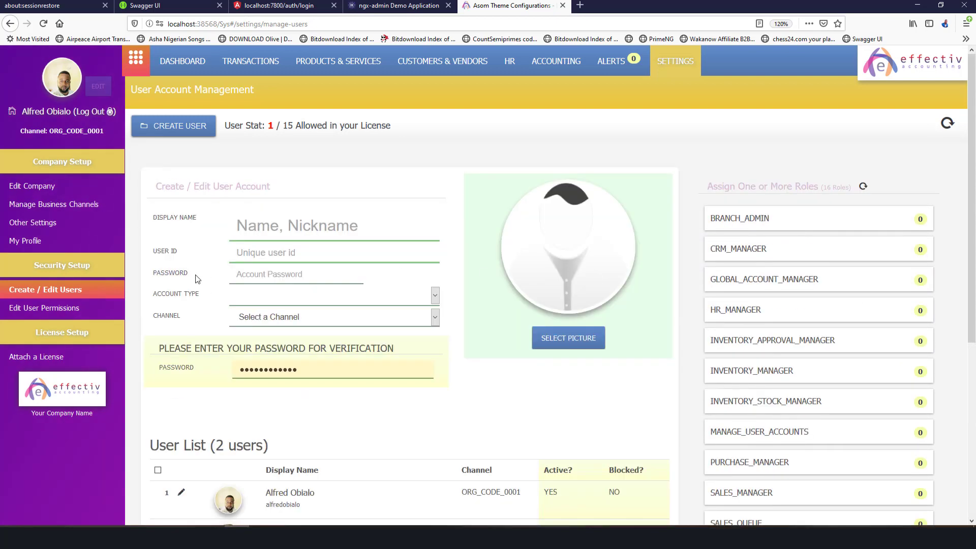
On the roles and permissions page, confirm INVENTORY_MANAGER has one user, then view HR_MANAGER.
click(57, 308)
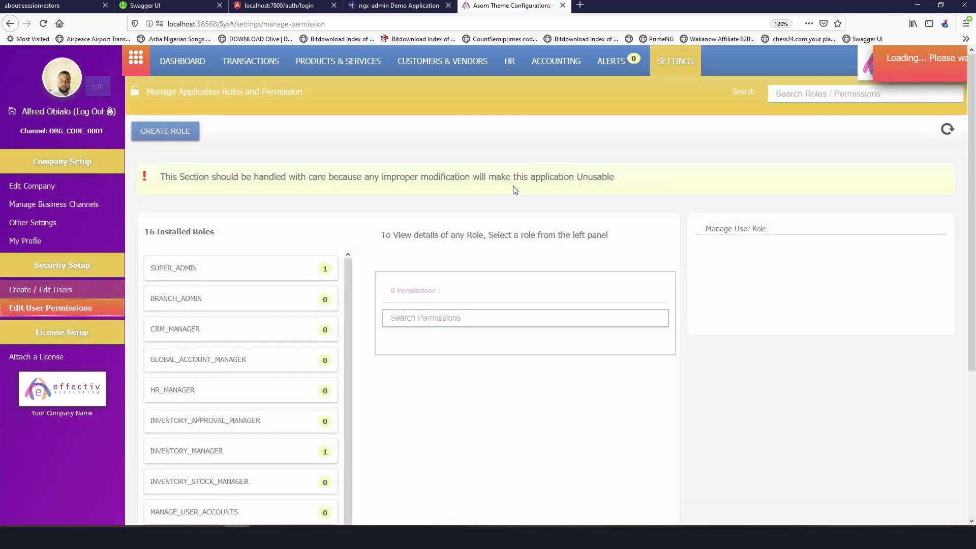
scroll(279, 283, down, 2)
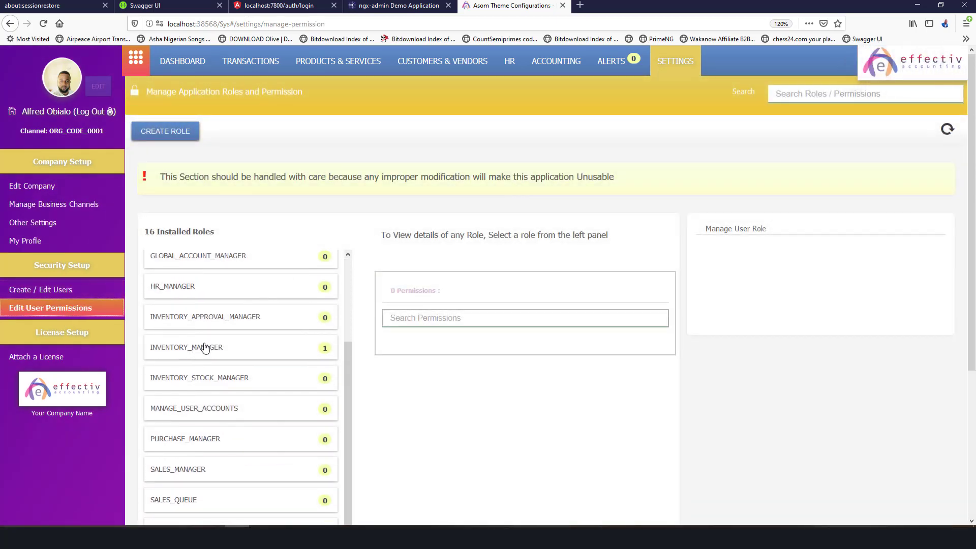
click(229, 349)
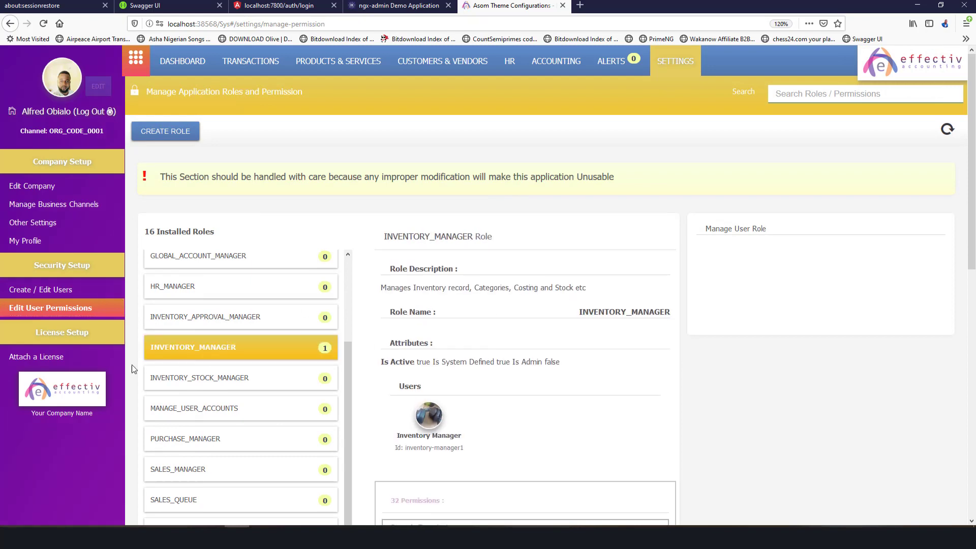
scroll(497, 315, down, 3)
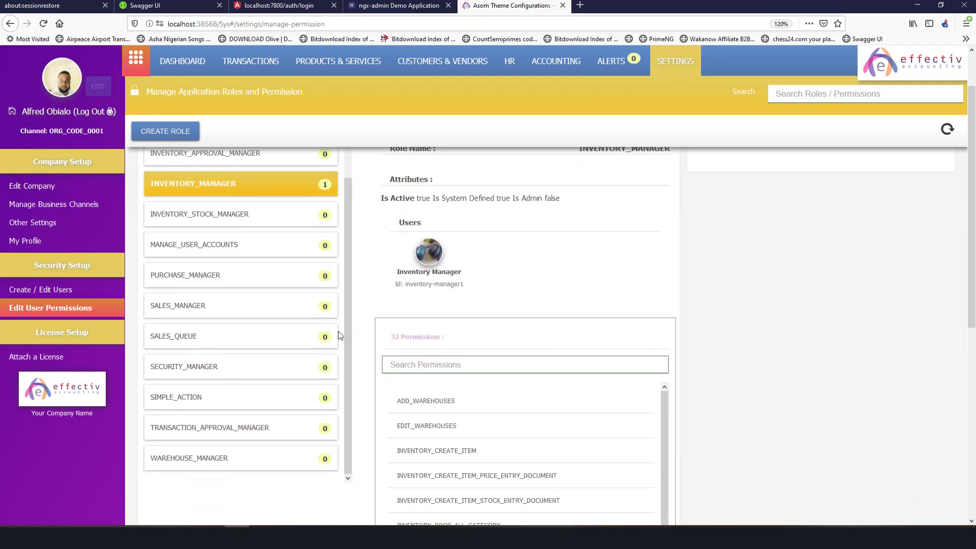
scroll(508, 303, down, 6)
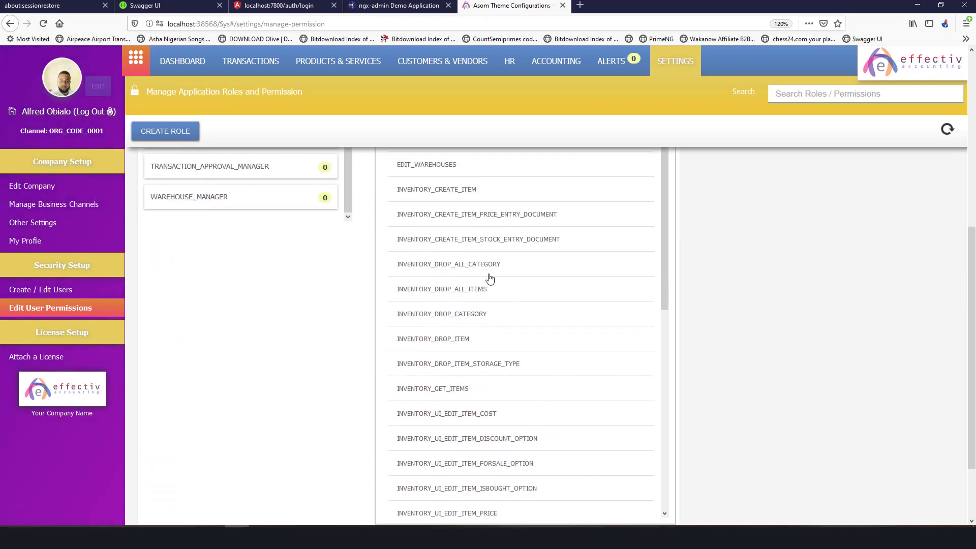
scroll(488, 286, down, 3)
scroll(491, 274, up, 10)
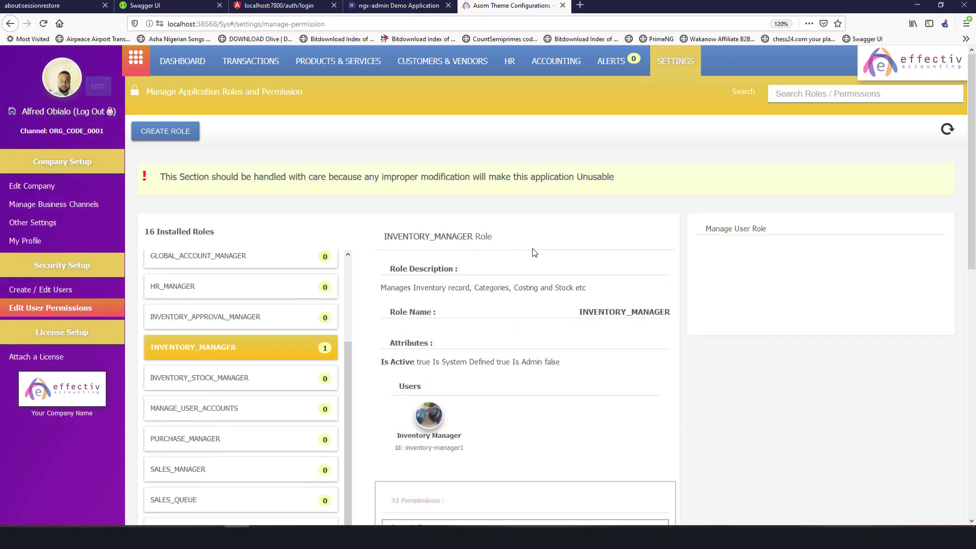
click(214, 286)
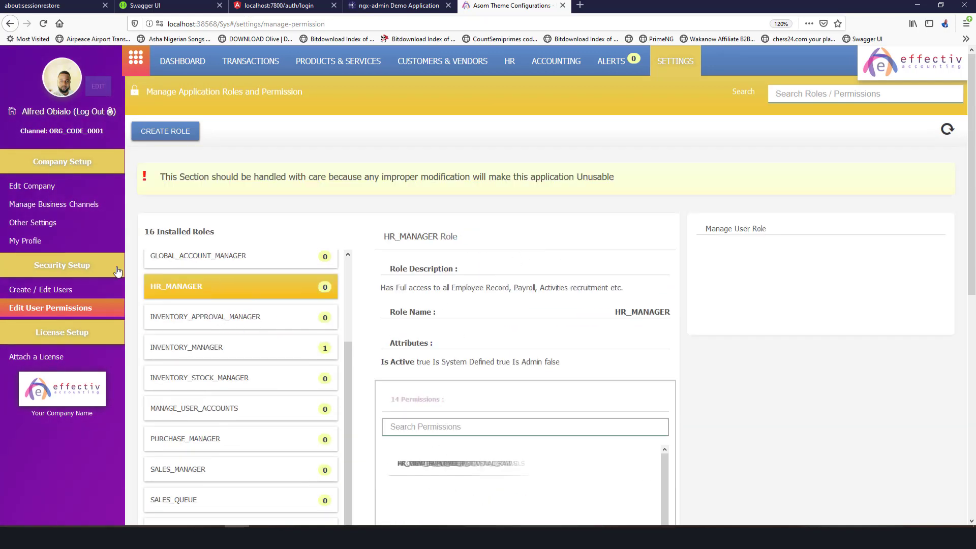
Change the company name to 'Procurement Inc', save it, and return the profile to edit mode.
click(32, 186)
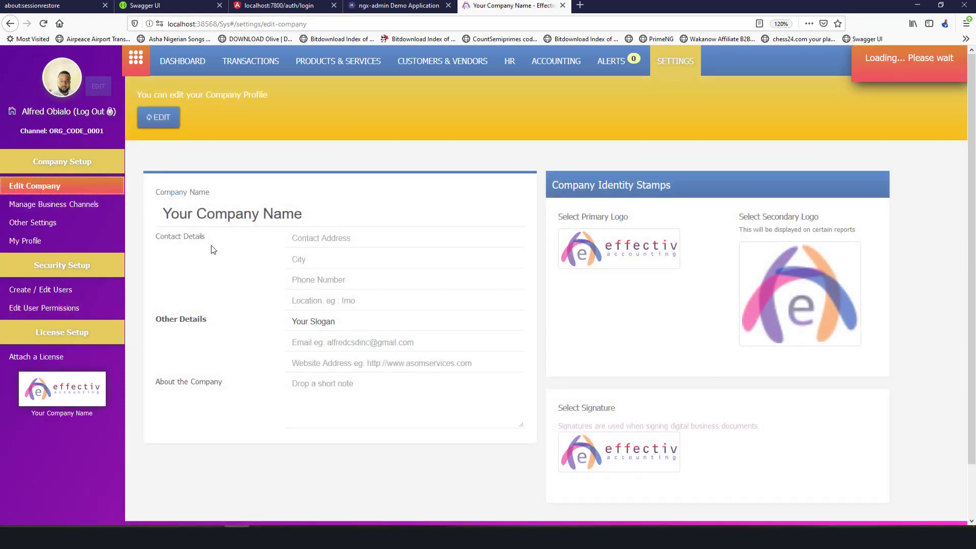
click(162, 121)
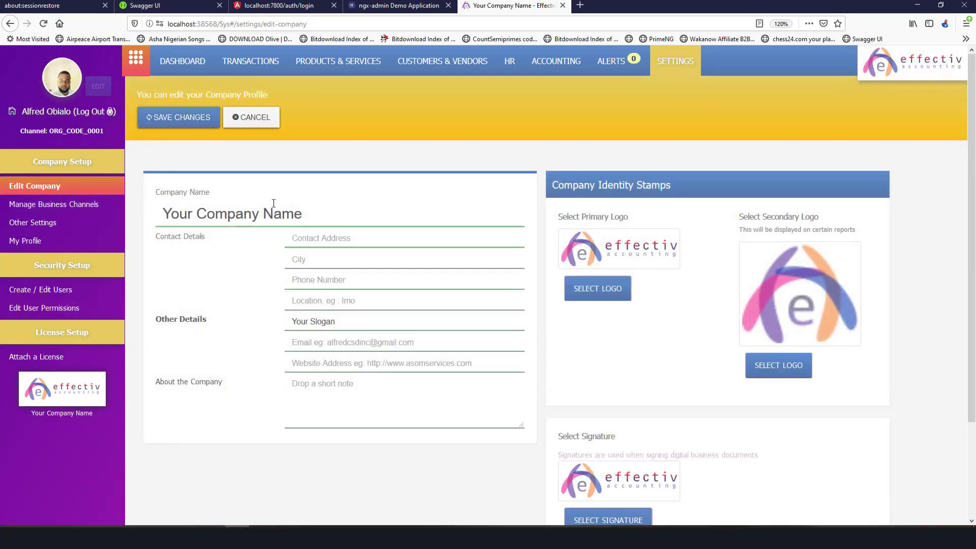
click(296, 205)
triple_click(296, 204)
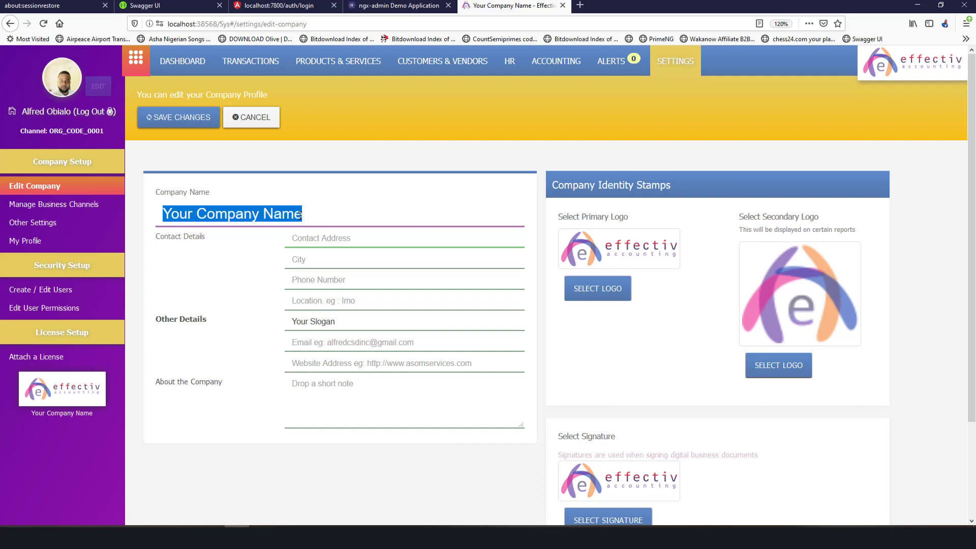
text(Prolcuree)
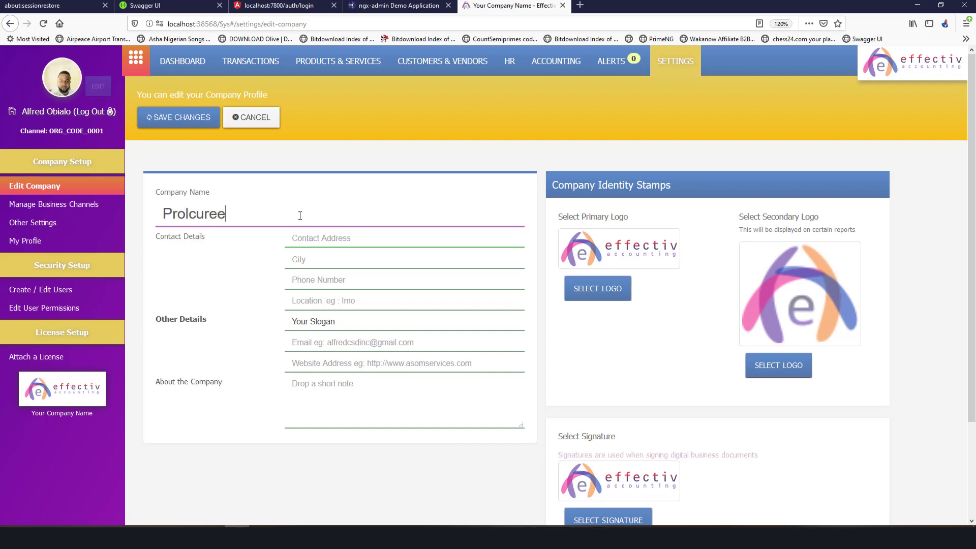
key(BackSpace)
key(BackSpace)
key(BackSpace)
key(BackSpace)
key(BackSpace)
key(BackSpace)
text(curement Inc)
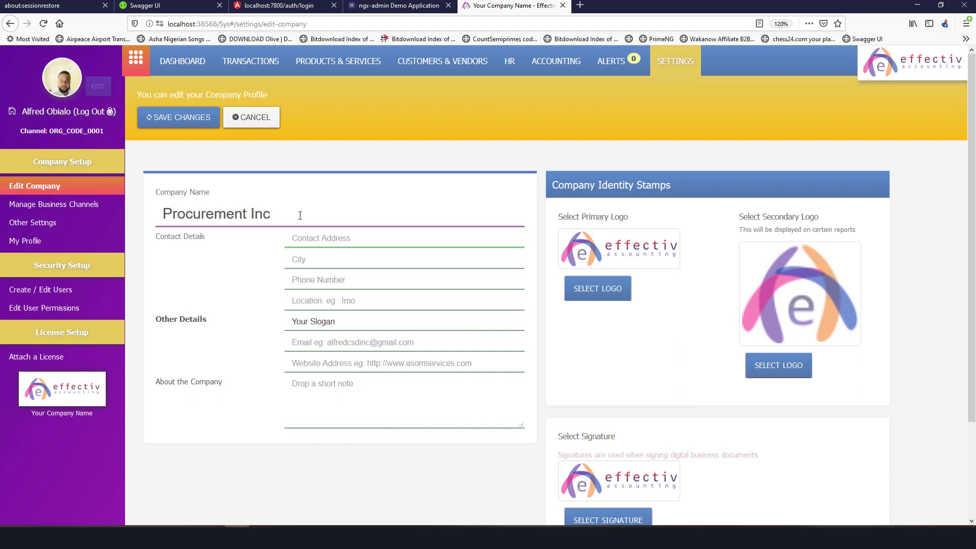
click(176, 121)
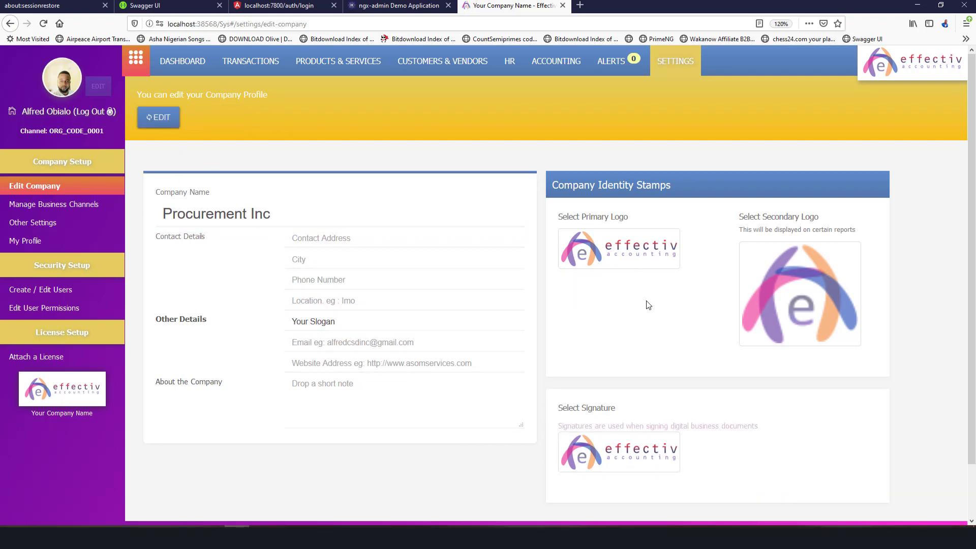
click(163, 117)
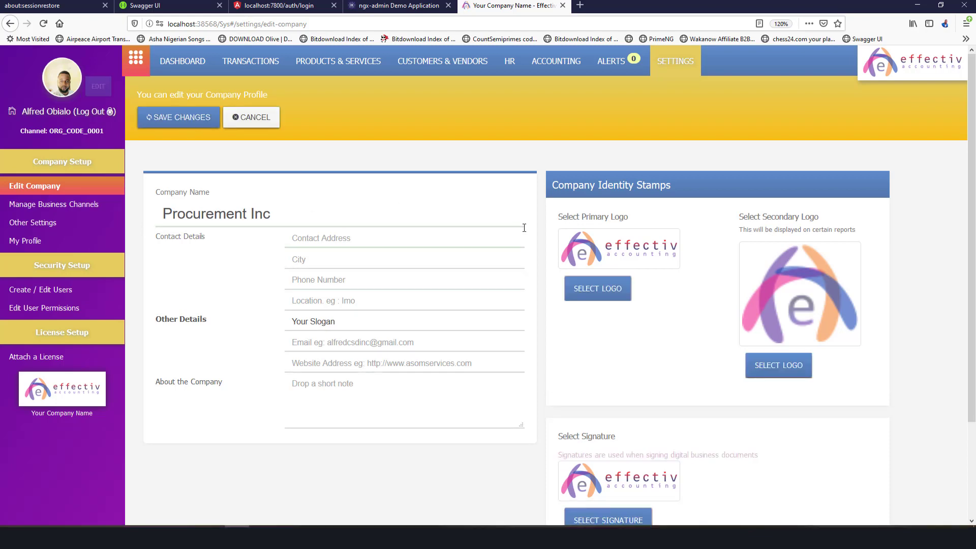
Dismiss the primary-logo file picker without choosing a file and leave company editing unsaved.
click(606, 280)
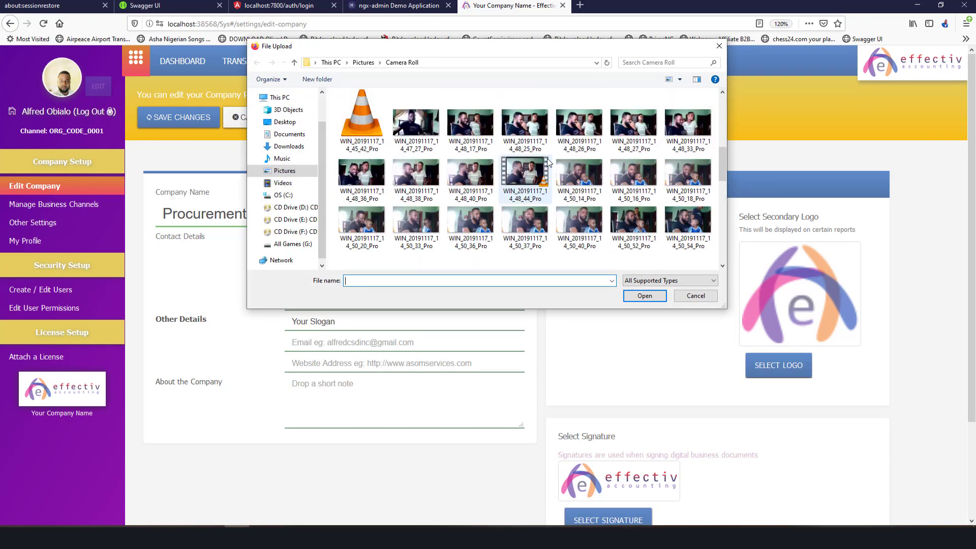
scroll(547, 162, down, 3)
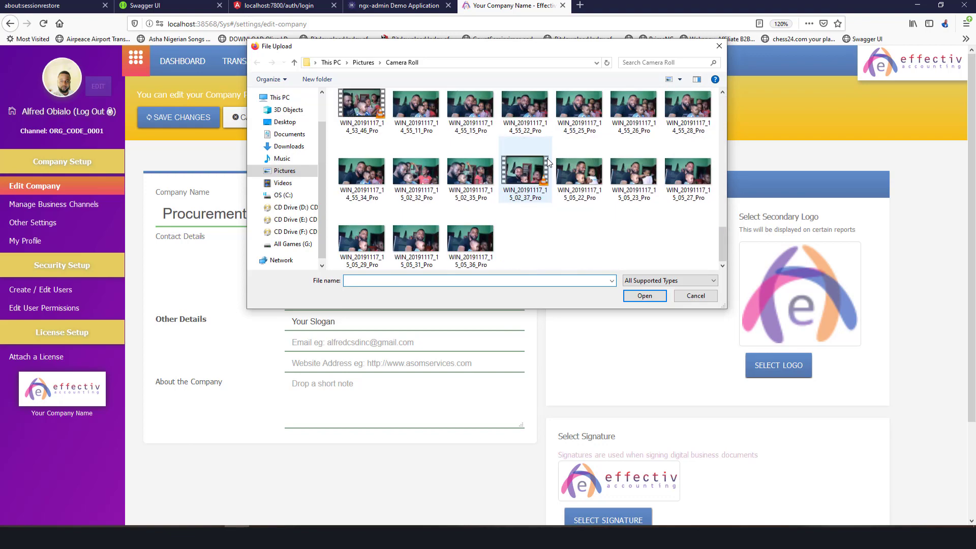
scroll(547, 159, up, 3)
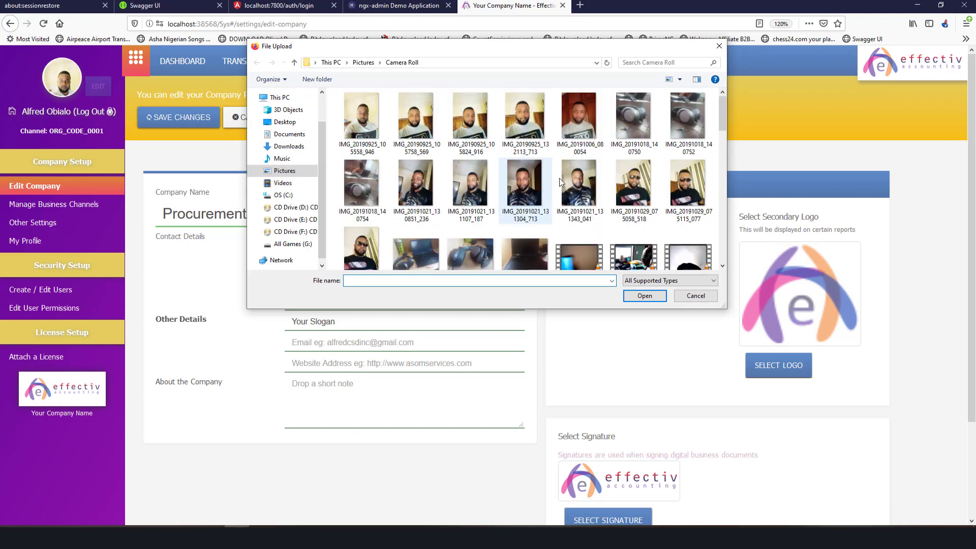
click(696, 296)
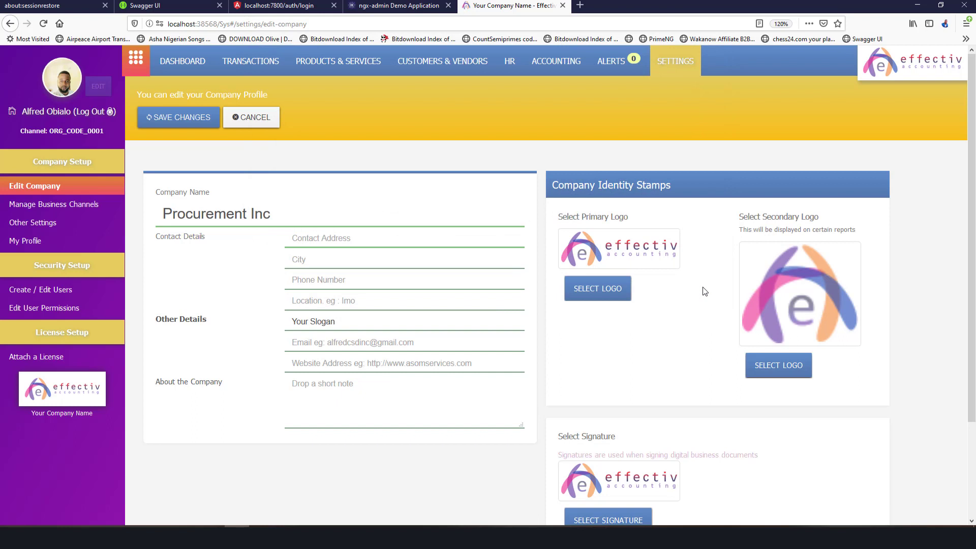
click(254, 117)
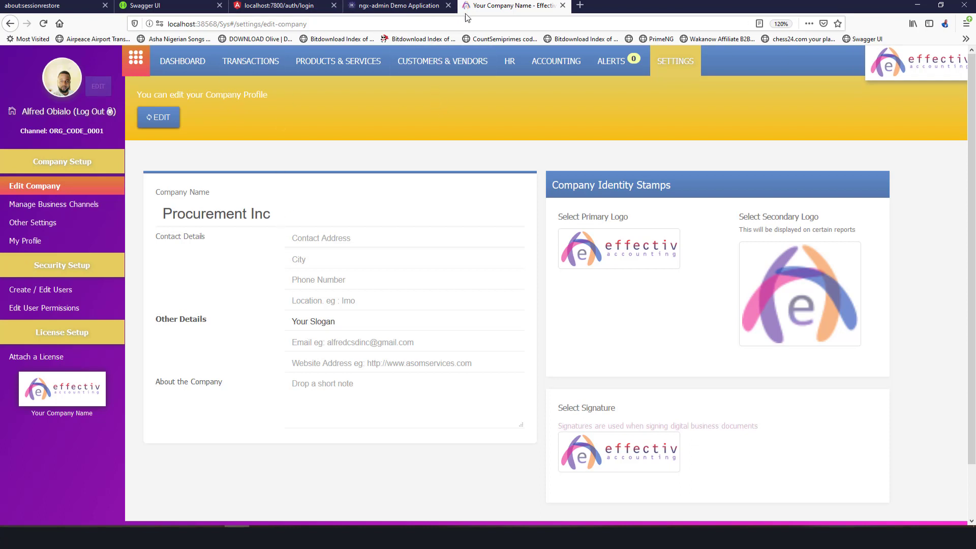
Open the Manage Product / Service inventory item list and scroll through its 32 records.
click(338, 61)
click(104, 204)
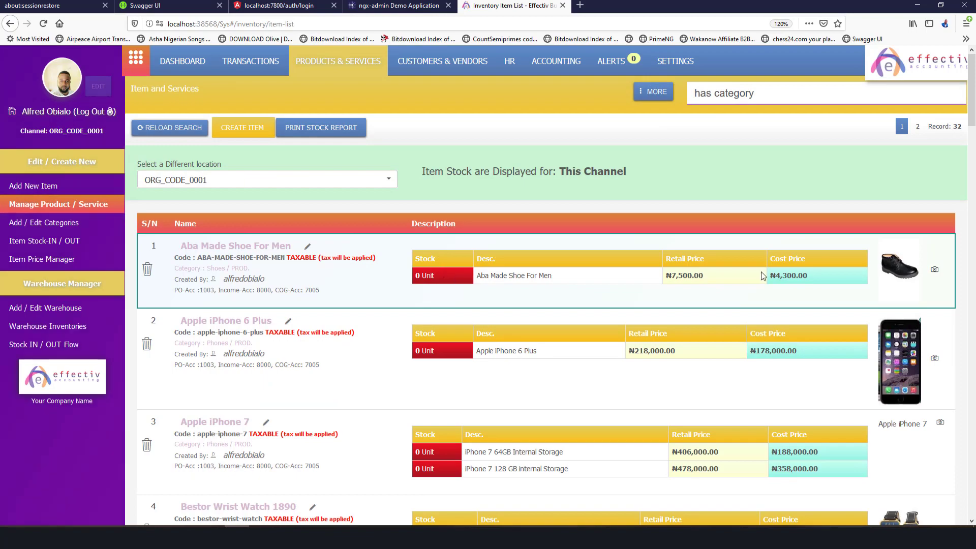
scroll(607, 259, down, 10)
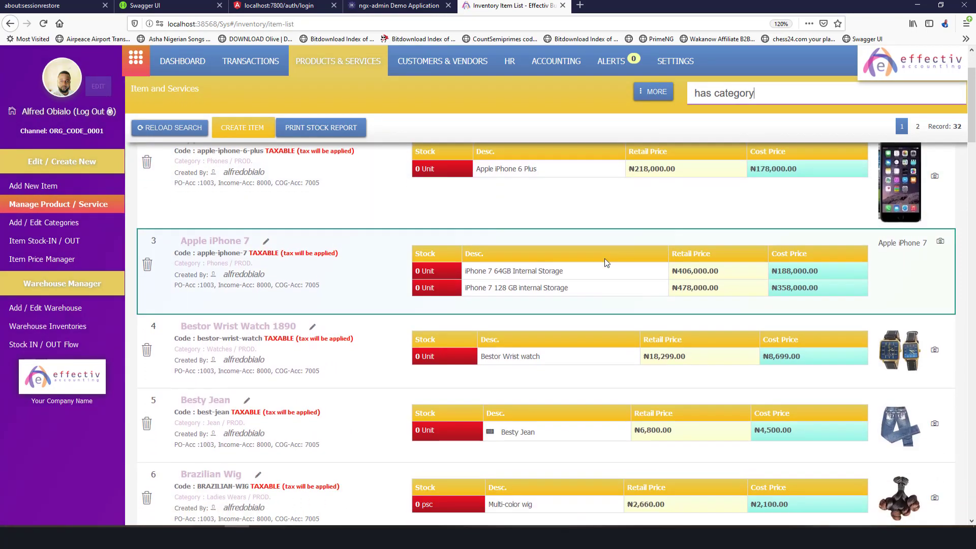
scroll(604, 258, down, 8)
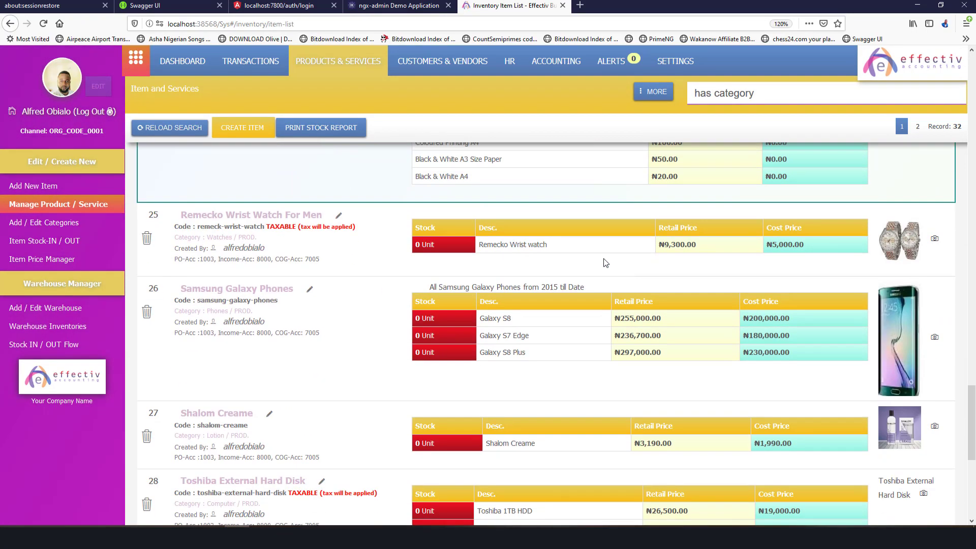
scroll(602, 258, up, 20)
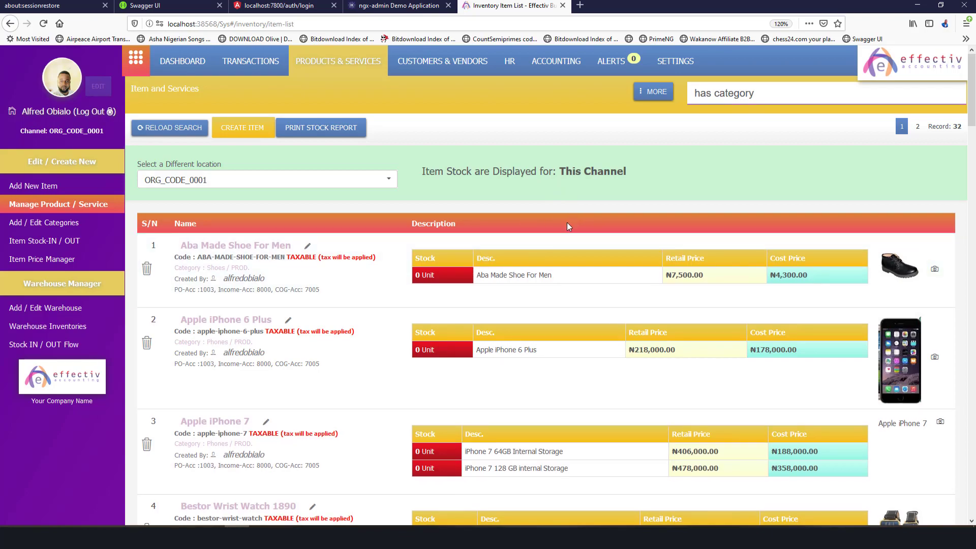
scroll(564, 244, down, 20)
scroll(563, 275, up, 10)
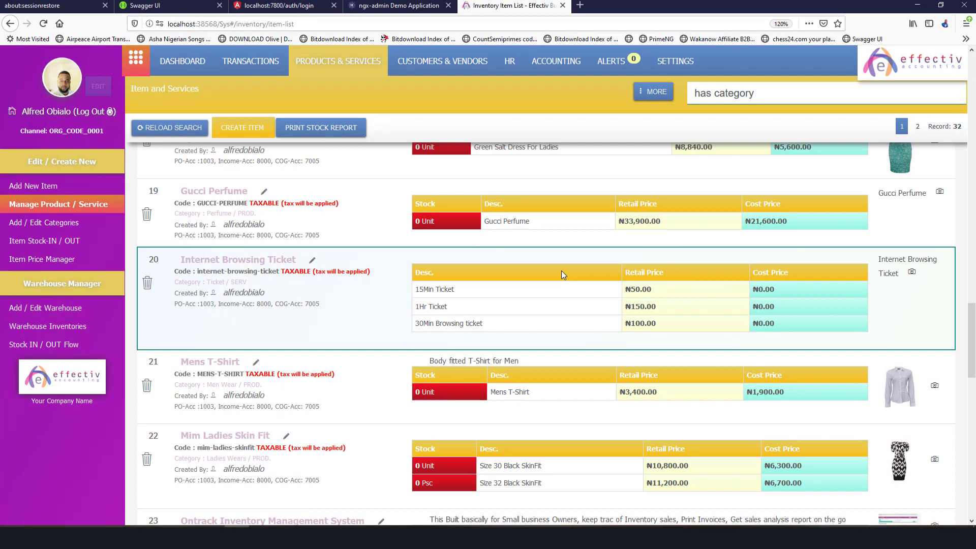
scroll(562, 270, up, 8)
scroll(561, 271, up, 10)
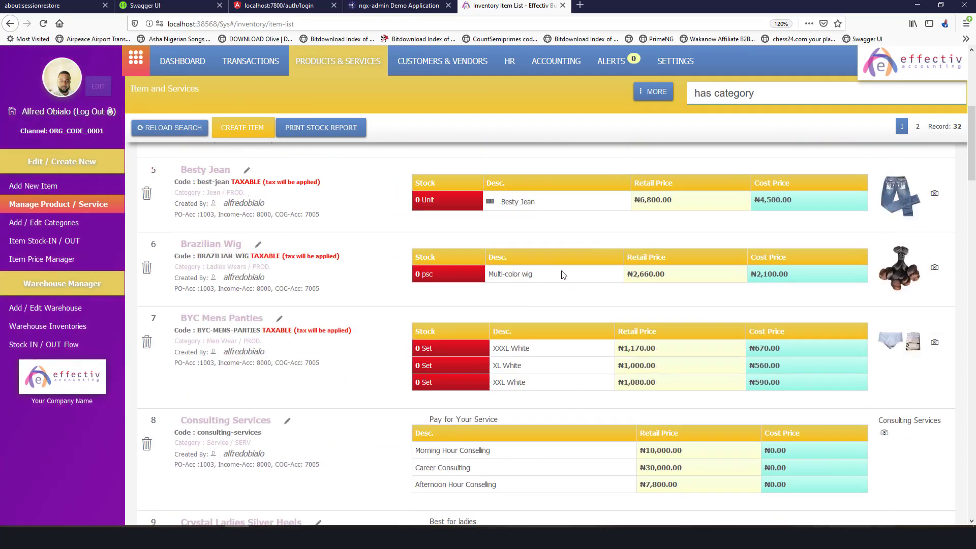
scroll(561, 269, down, 3)
scroll(561, 270, down, 20)
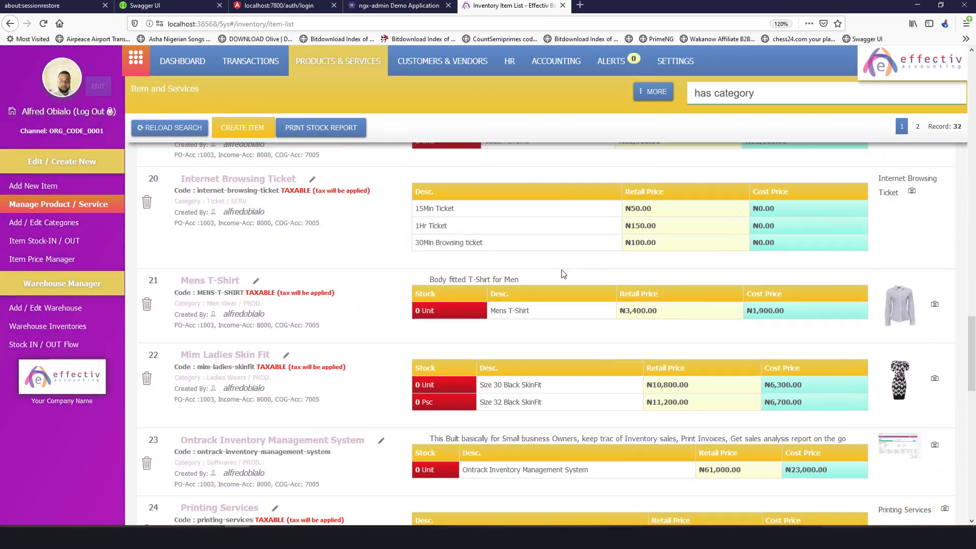
scroll(561, 269, up, 10)
scroll(562, 273, up, 6)
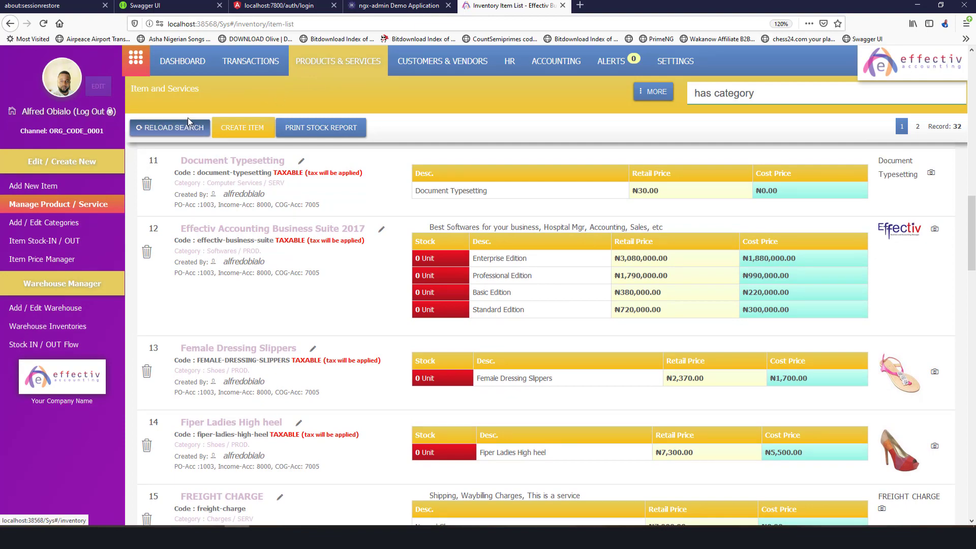
scroll(539, 227, up, 15)
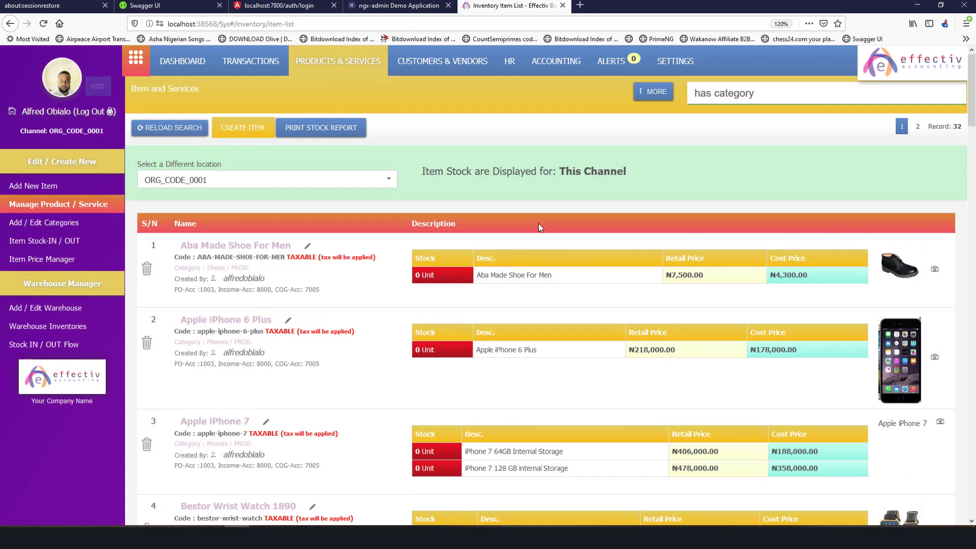
scroll(549, 254, down, 10)
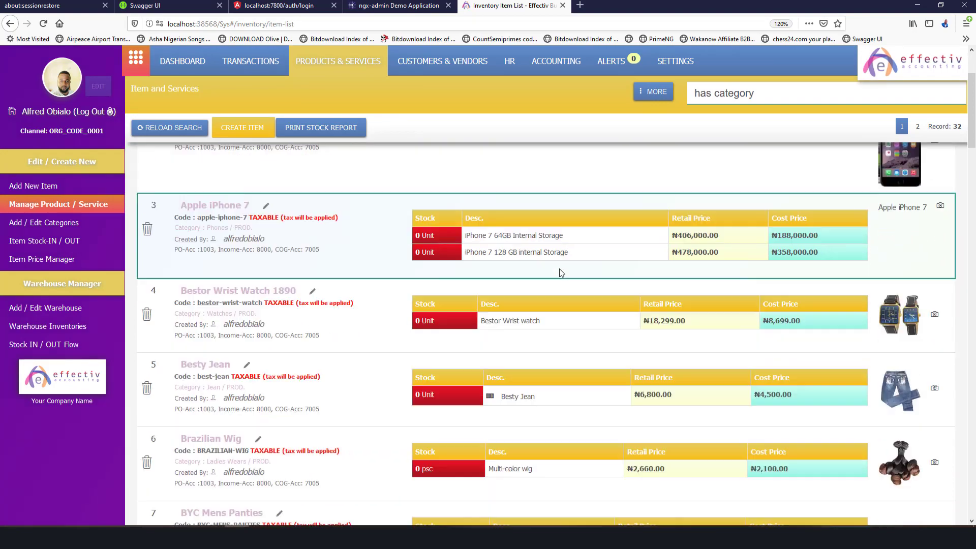
scroll(561, 273, up, 4)
scroll(561, 273, up, 1)
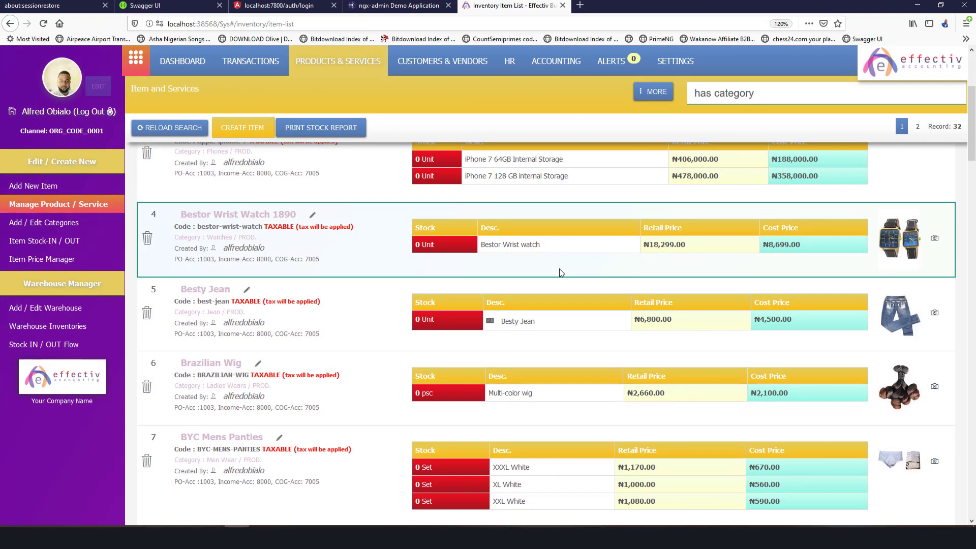
scroll(561, 273, up, 1)
scroll(561, 273, down, 3)
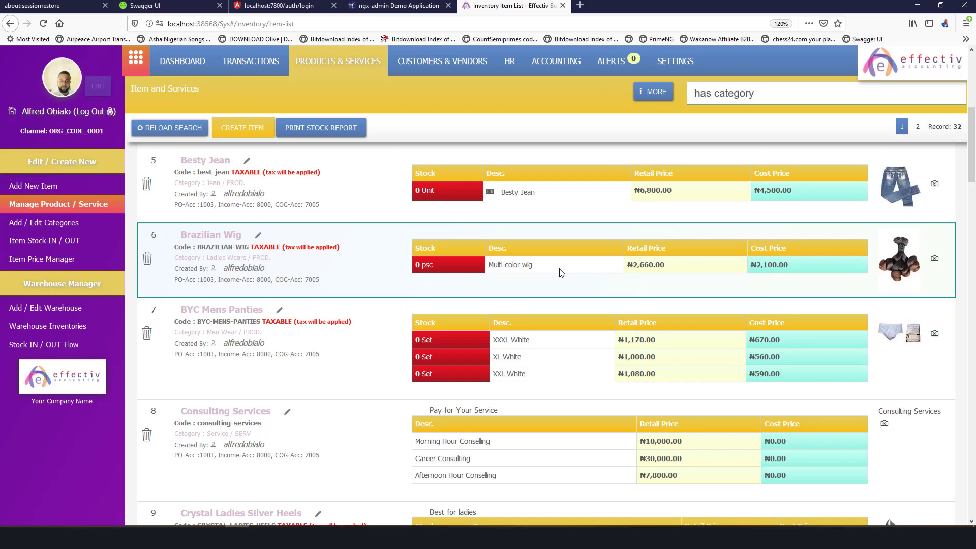
scroll(561, 273, down, 1)
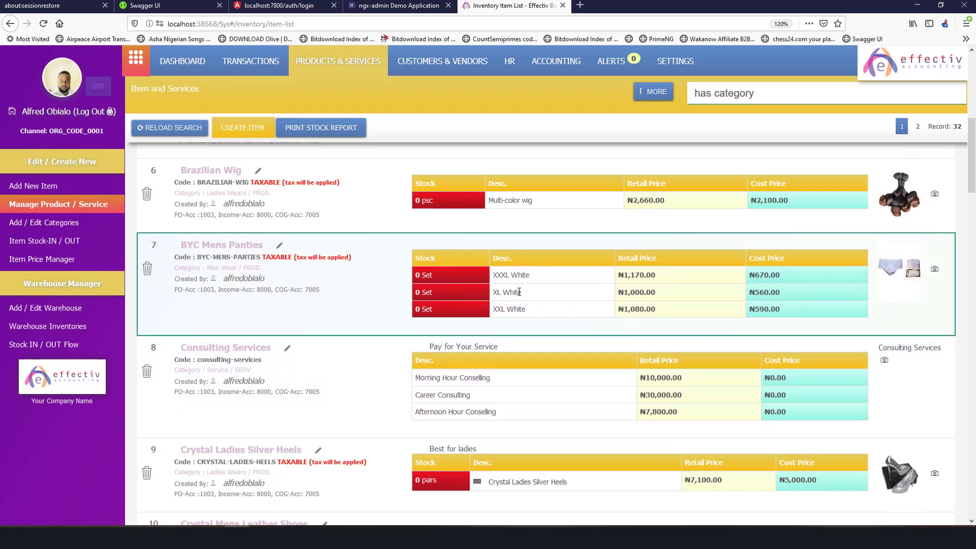
Inspect item names such as XXXL White and Morning Hour Conselling while reviewing stock and prices.
double_click(512, 275)
click(534, 294)
scroll(547, 290, up, 5)
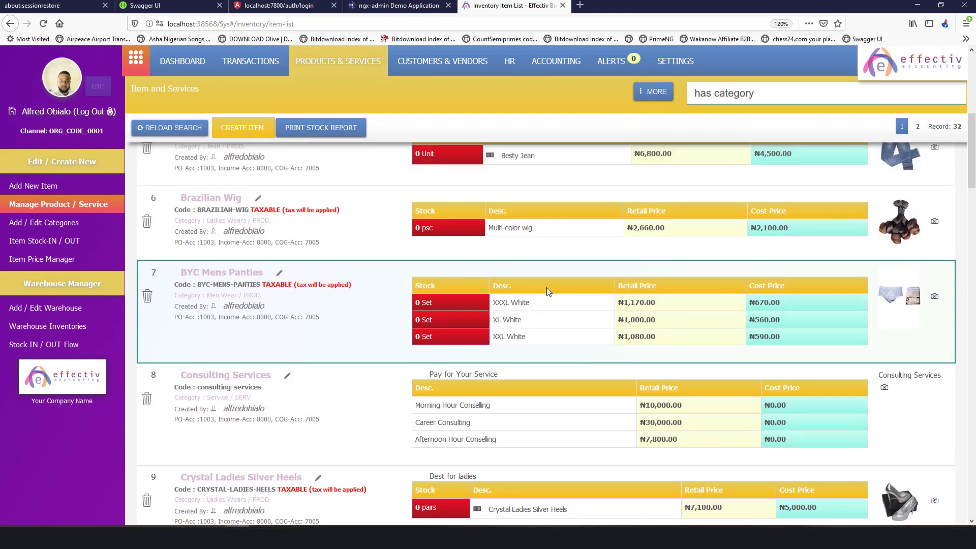
scroll(547, 288, down, 8)
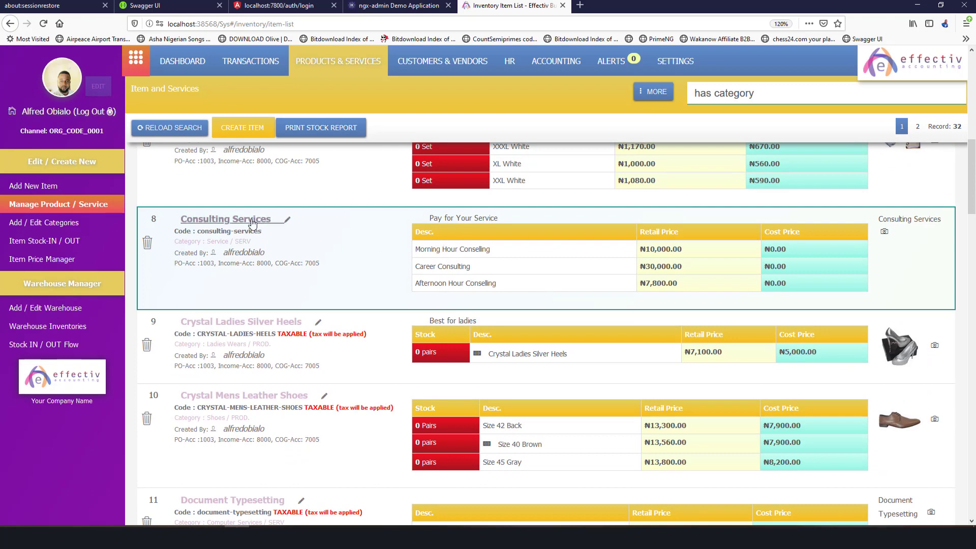
double_click(451, 249)
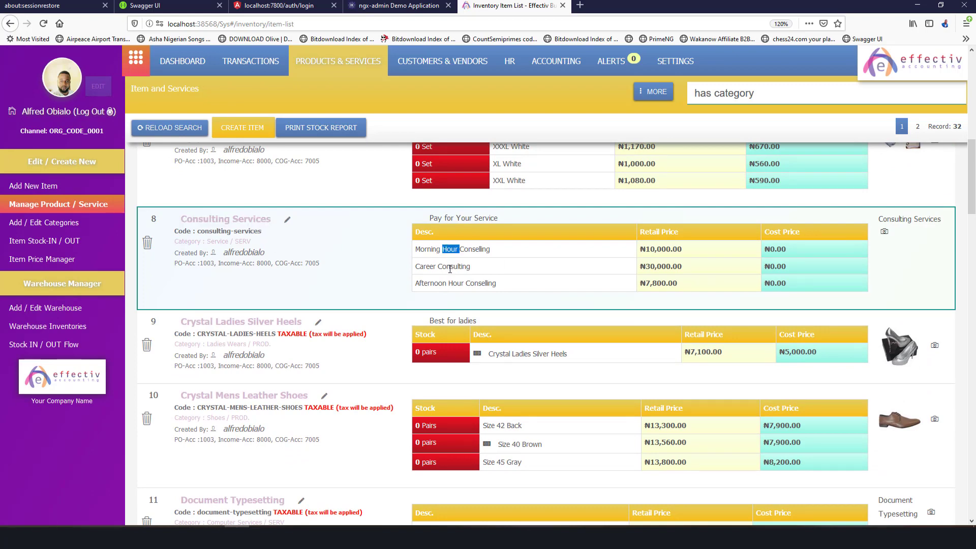
scroll(480, 248, up, 5)
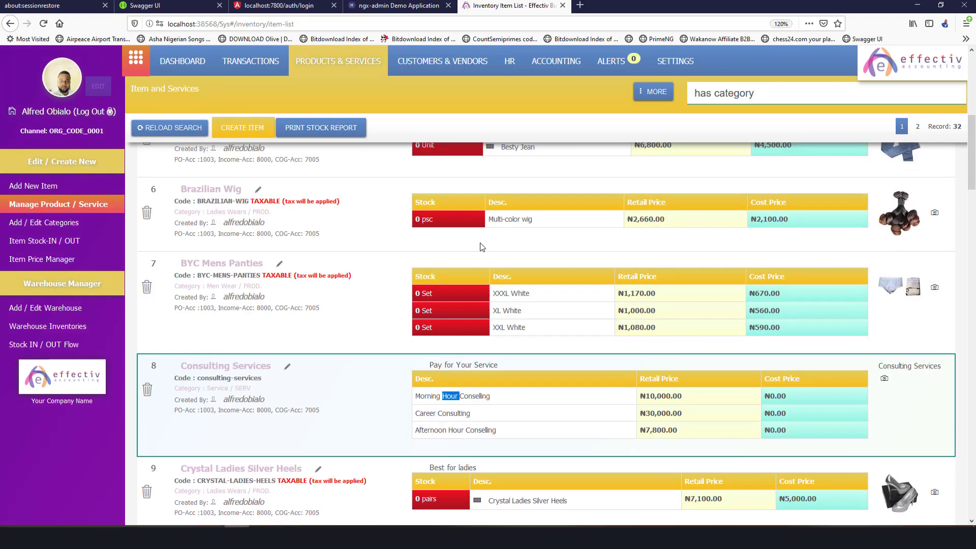
scroll(481, 247, up, 7)
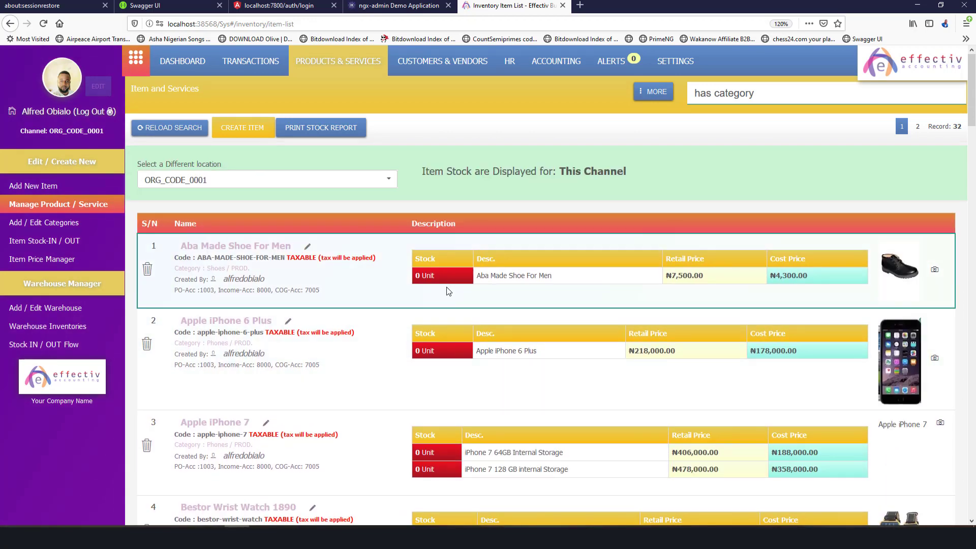
scroll(452, 297, down, 5)
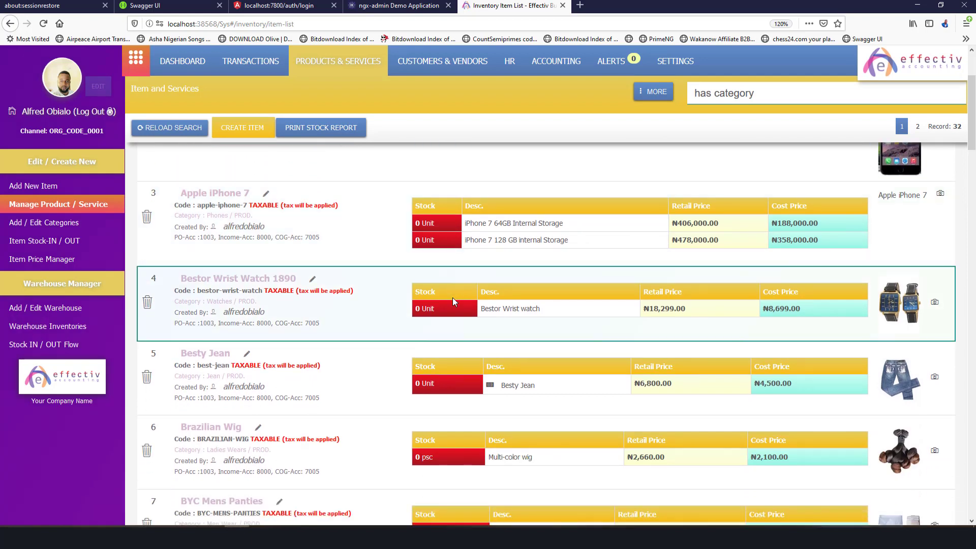
scroll(453, 298, up, 1)
scroll(447, 290, up, 3)
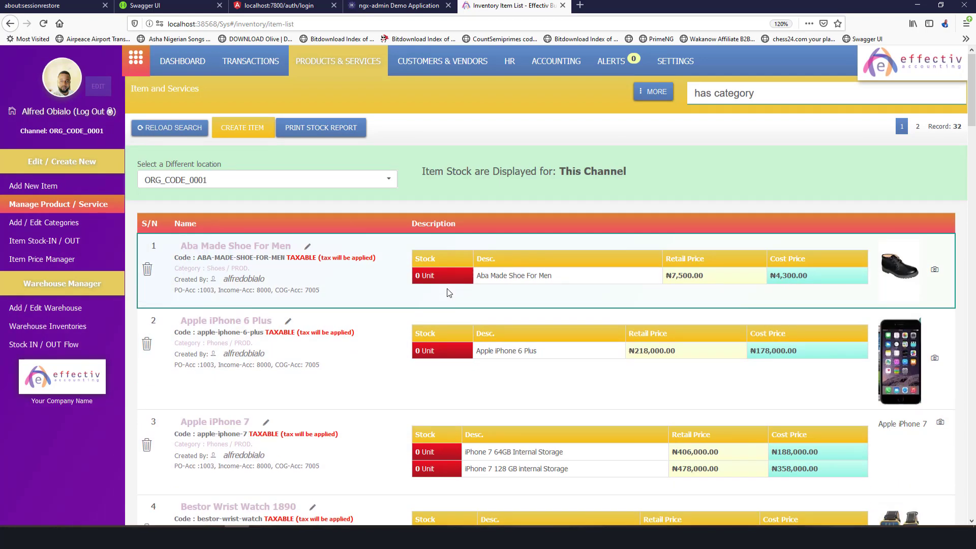
Keep ORG_CODE_0001 as the selected stock location for the item list.
click(394, 180)
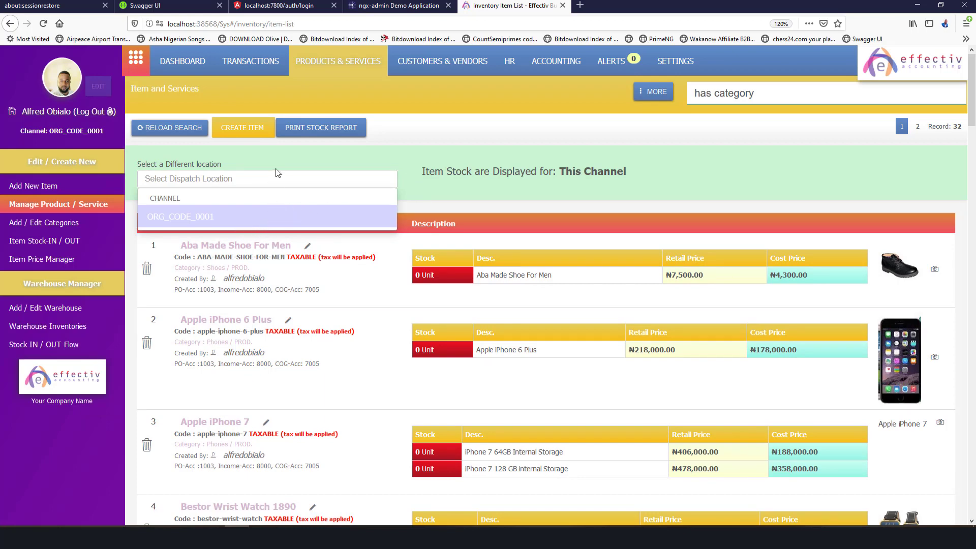
click(240, 213)
click(262, 183)
click(518, 187)
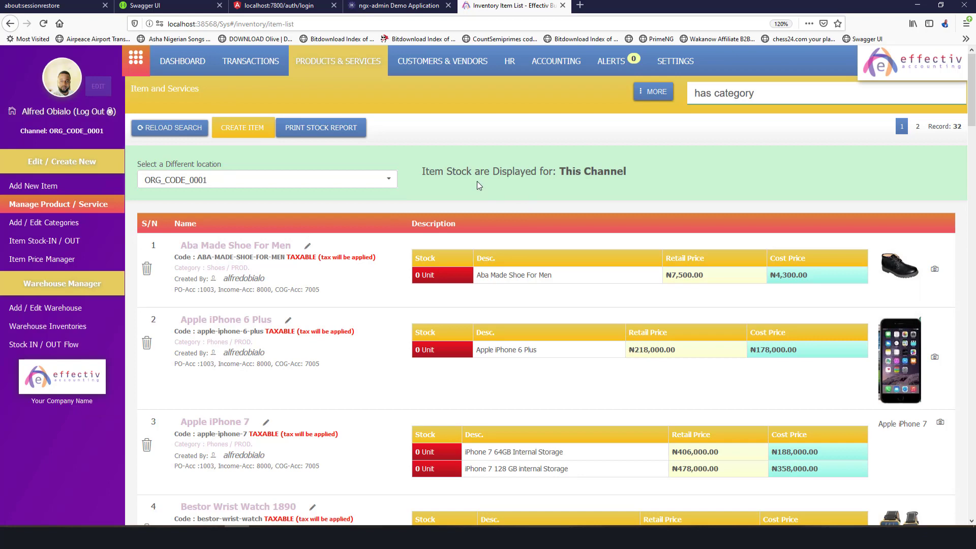
click(352, 190)
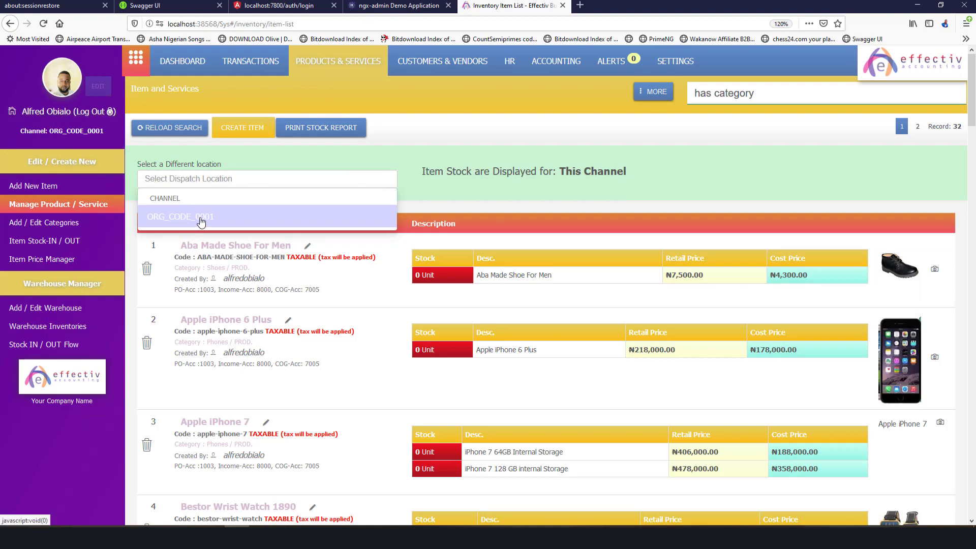
click(553, 192)
Scroll down to the Mim Ladies Skin Fit row, showing 0 stock for both sizes.
scroll(509, 324, down, 20)
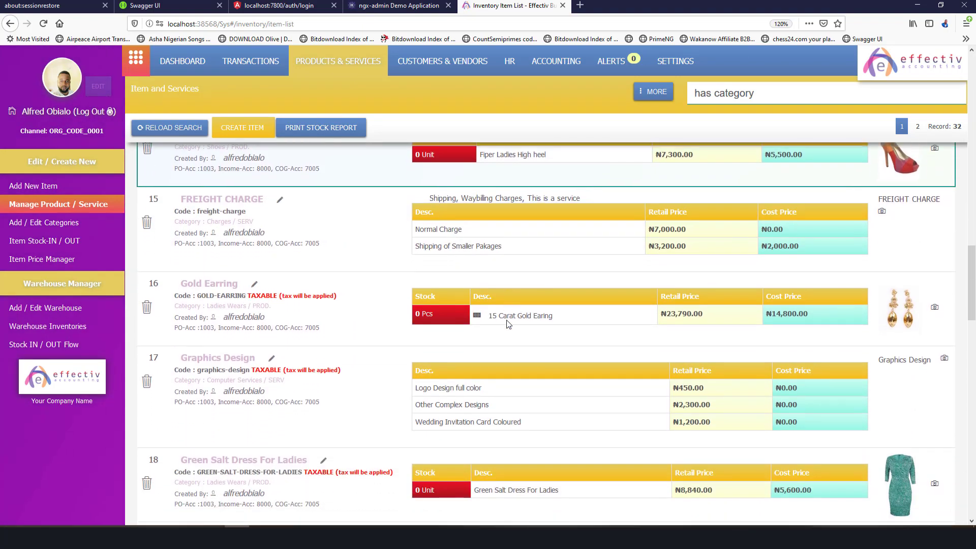
scroll(508, 323, up, 20)
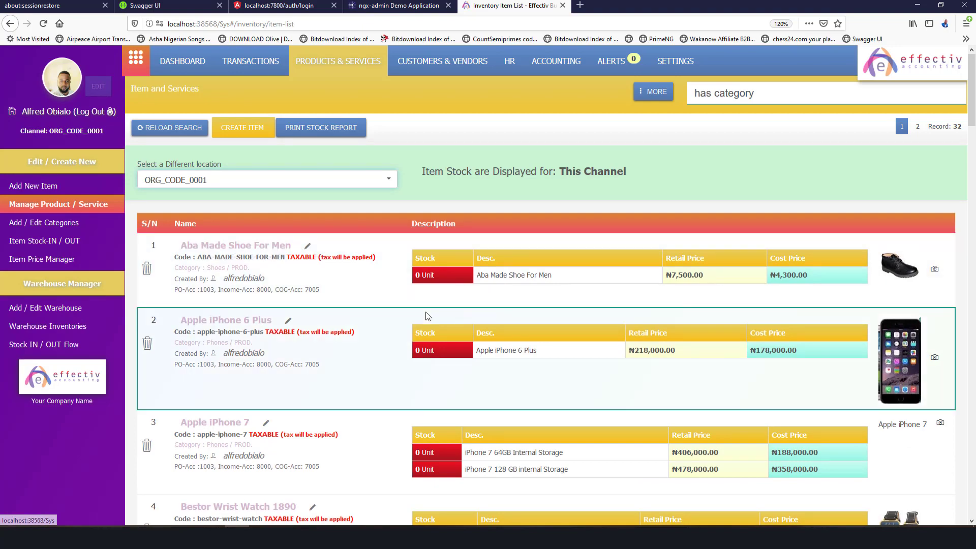
scroll(696, 176, down, 20)
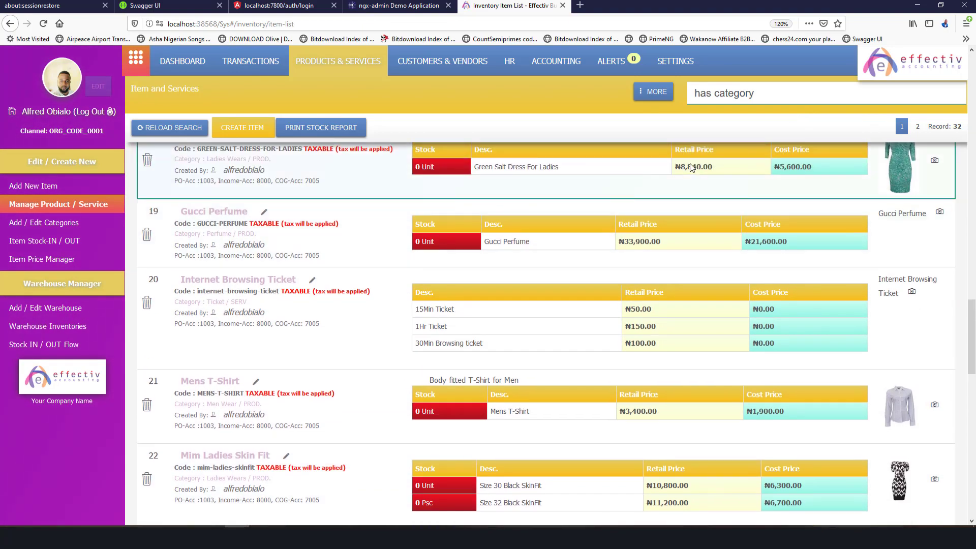
scroll(692, 168, down, 4)
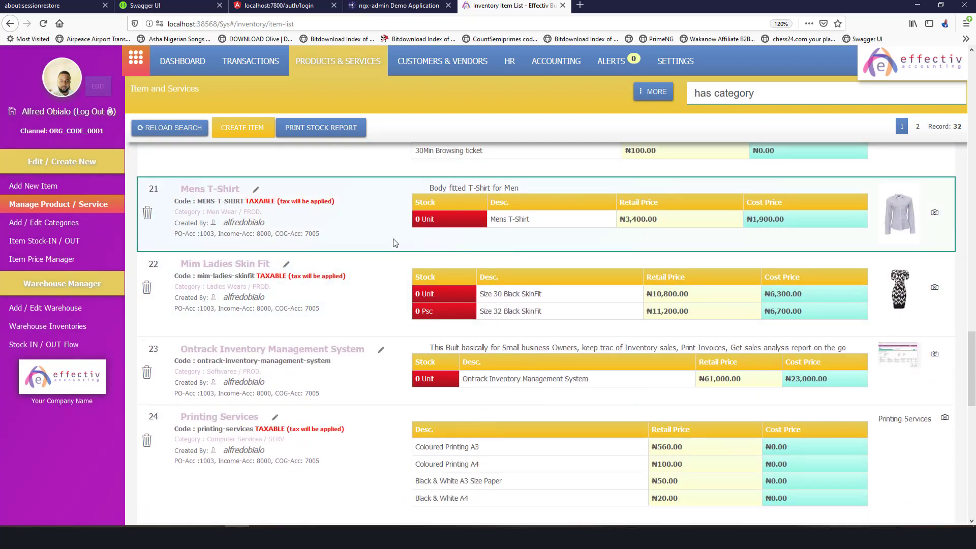
Open Mim Ladies Skin Fit's editor and review its ACCOUNTING and STOCK MANAGER tabs.
click(210, 268)
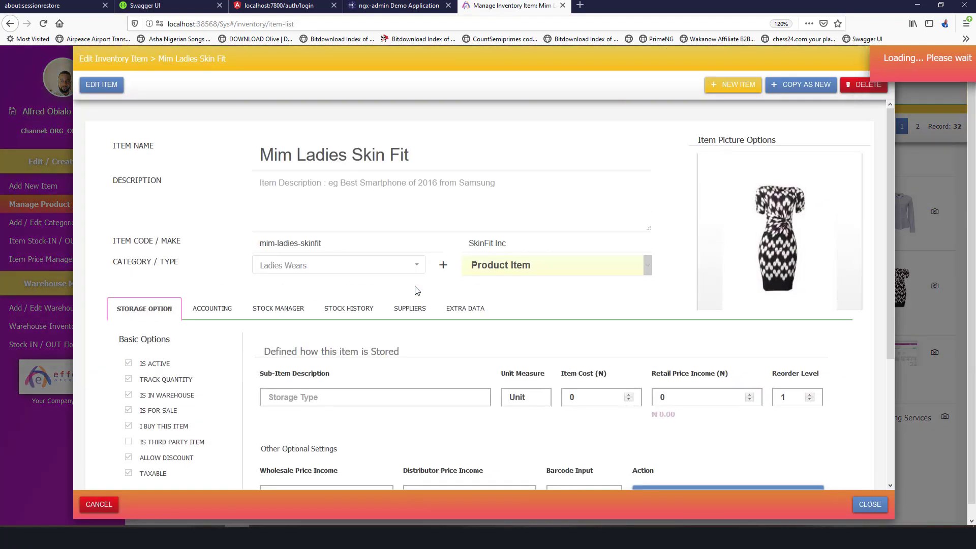
scroll(412, 292, down, 3)
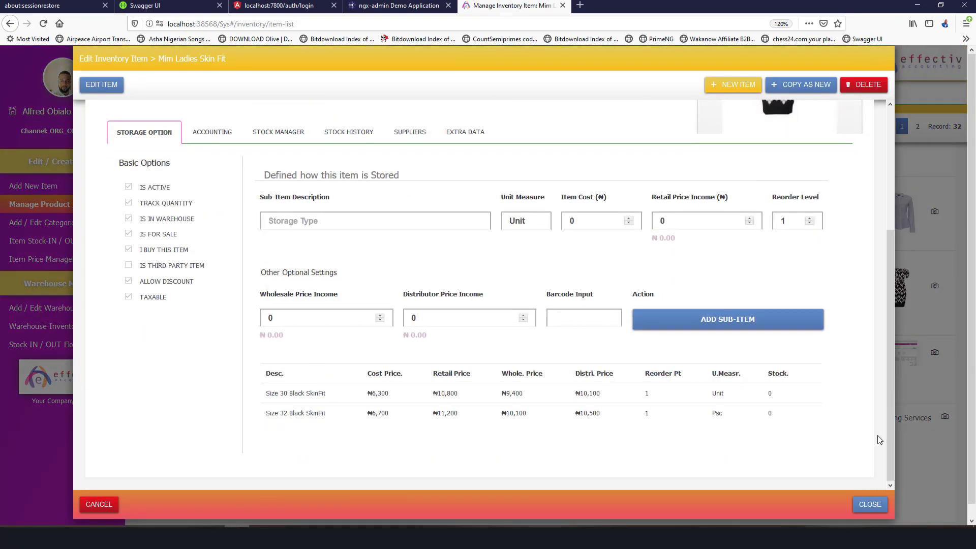
scroll(337, 315, up, 3)
click(212, 308)
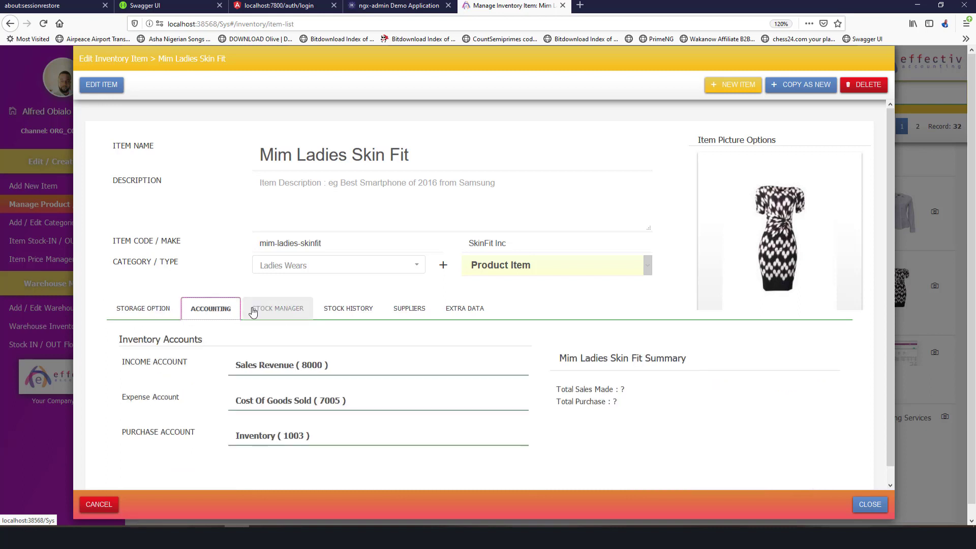
click(278, 308)
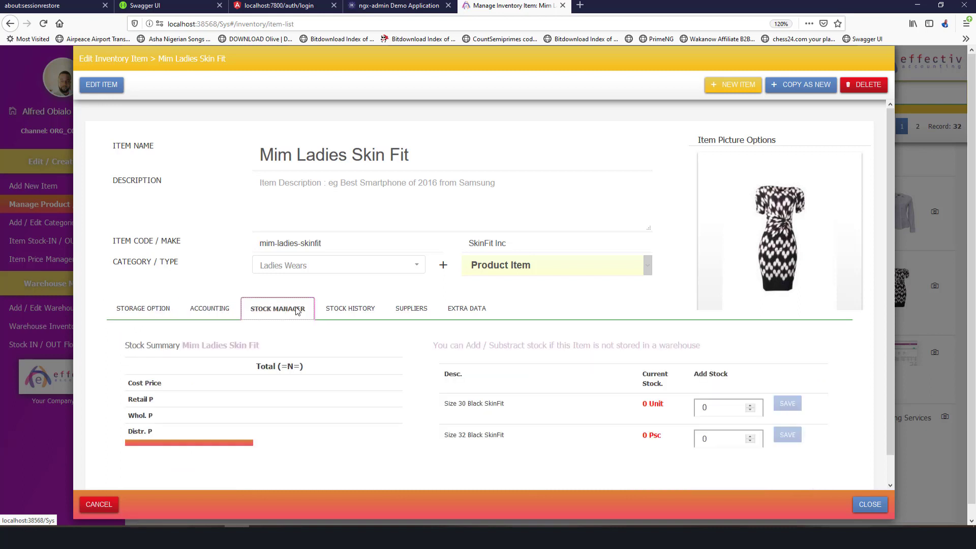
Add stock of 15 Unit for Size 30 and 13 Psc for Size 32, then close the editor.
click(101, 85)
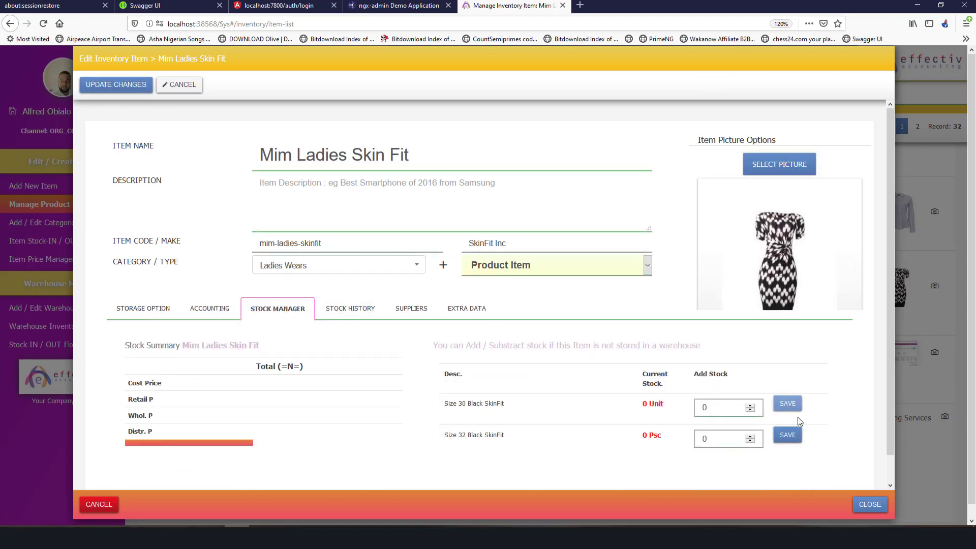
double_click(732, 410)
click(787, 404)
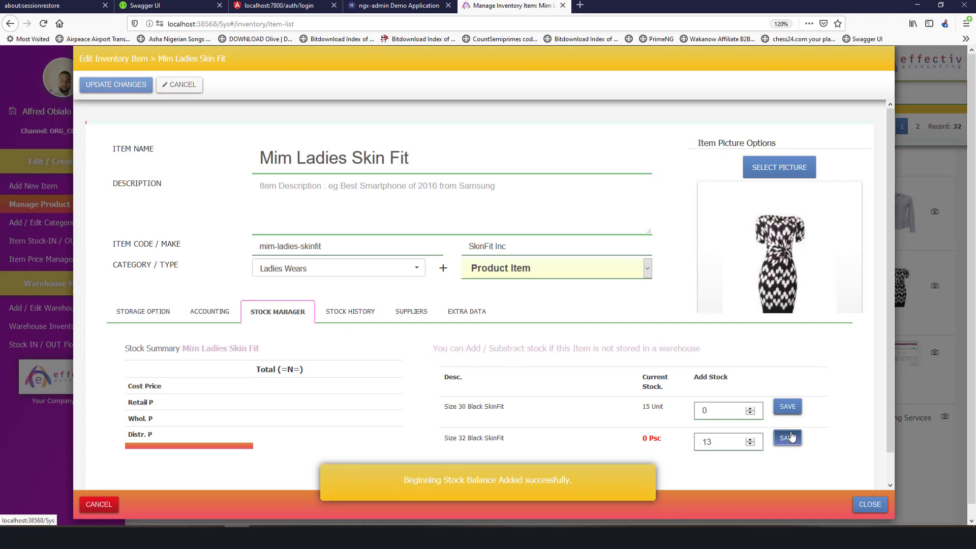
click(788, 435)
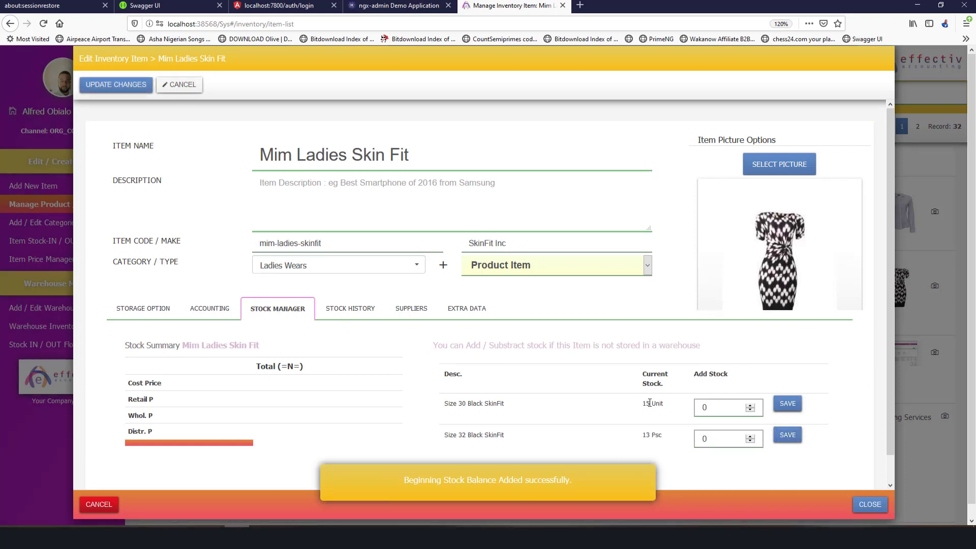
triple_click(651, 431)
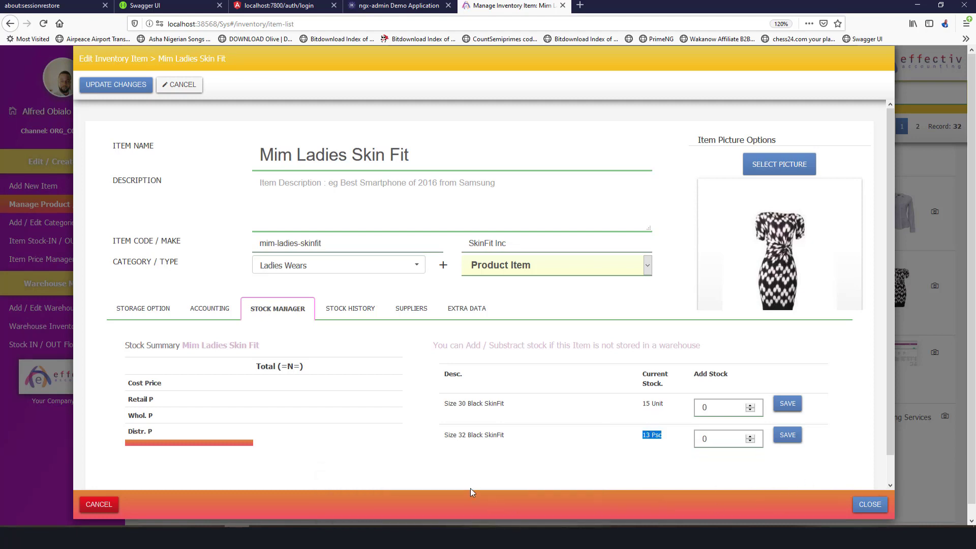
click(866, 505)
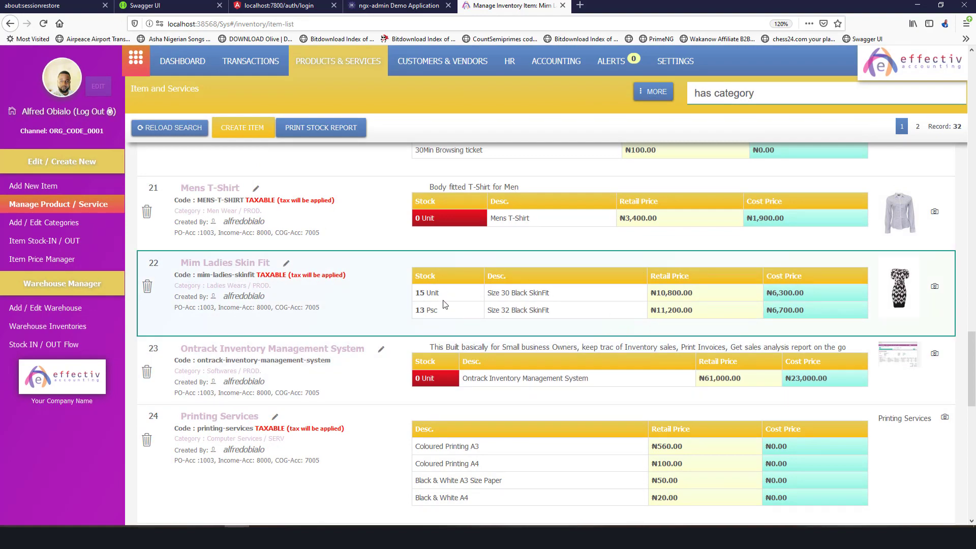
Open the Warehouse Console's Add / Edit Warehouse page showing a blank warehouse form.
triple_click(423, 293)
scroll(524, 264, up, 10)
scroll(523, 264, up, 20)
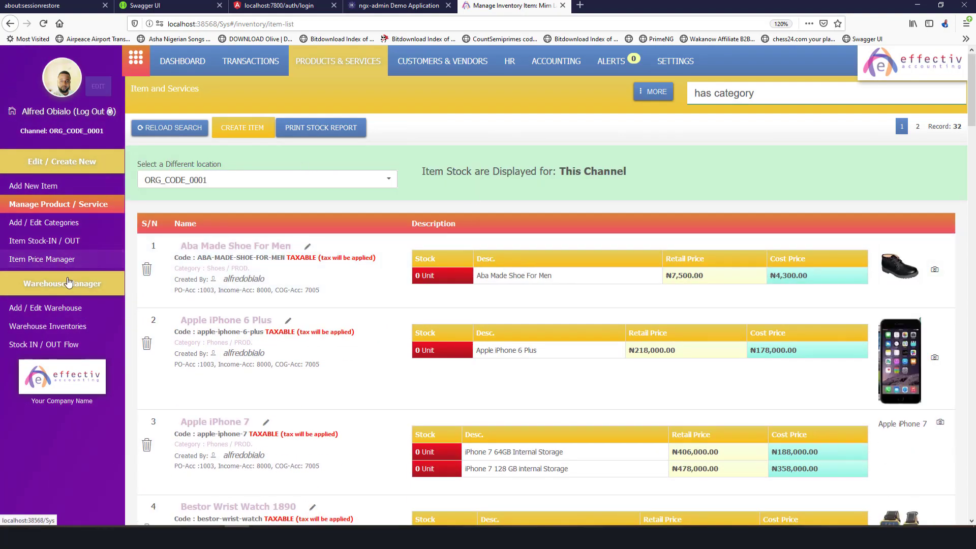
click(83, 310)
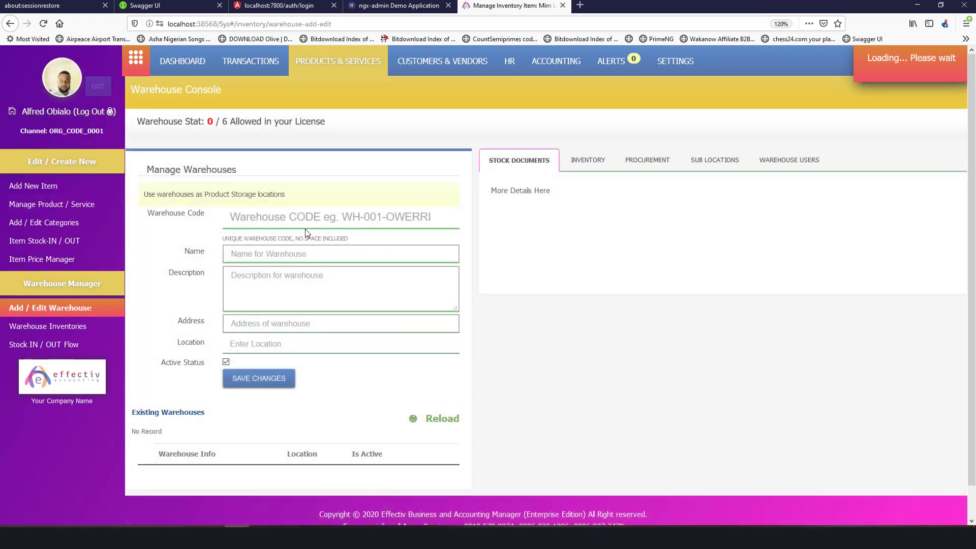
click(304, 217)
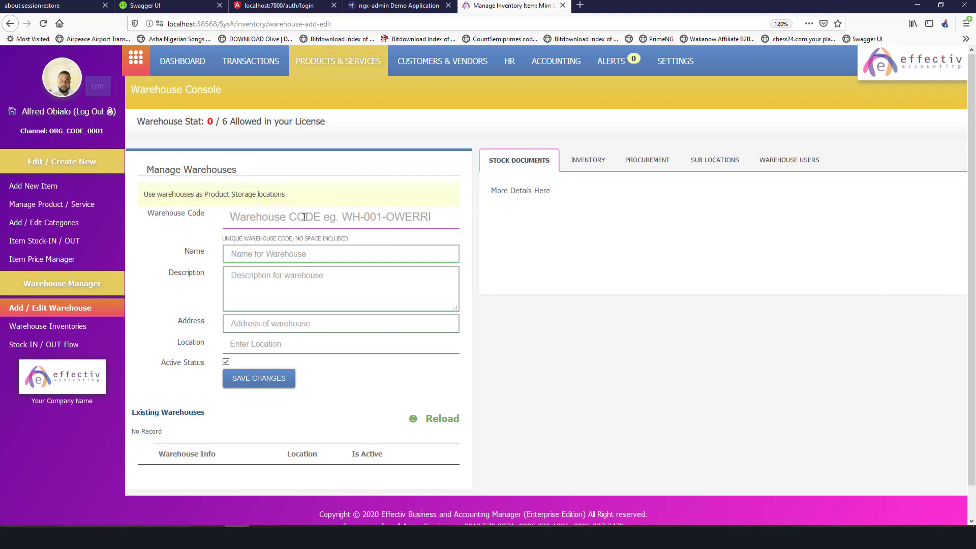
Enter warehouse code WH-LAG-IKEJA-01 and name Ikeja Warehouse Alahuasa.
text(WH-00)
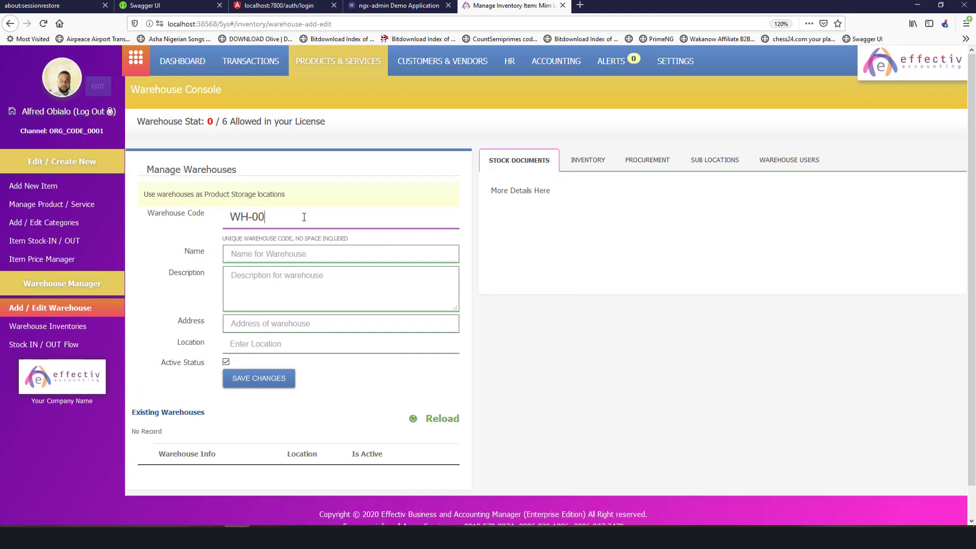
key(BackSpace)
key(BackSpace)
text(LAG-IKEJA-01)
click(280, 253)
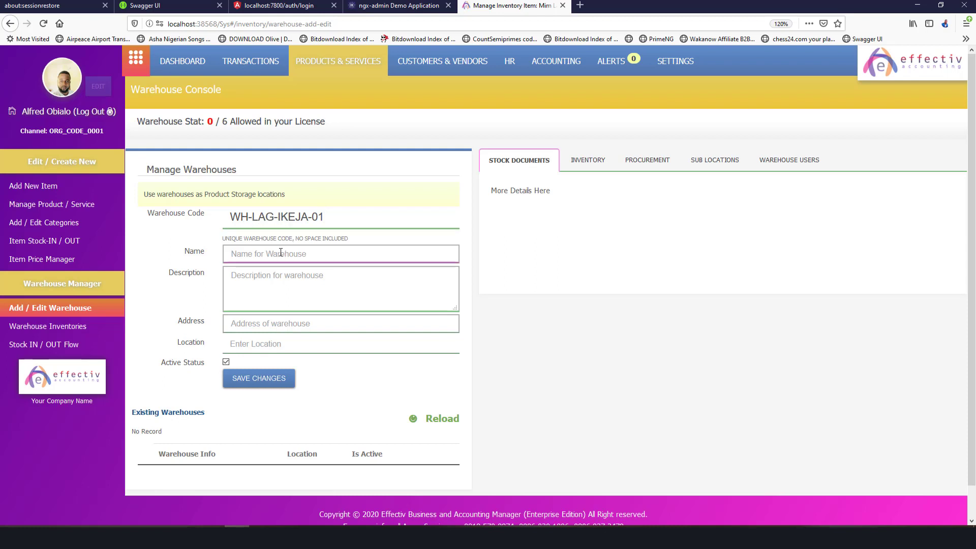
text(Ikeja Warehouse Alahuasa)
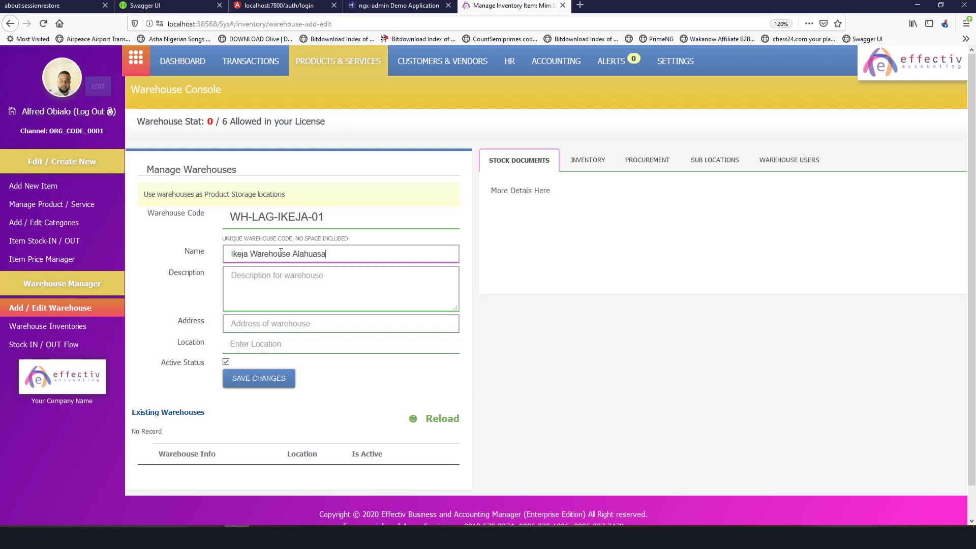
Save the new warehouse and return to the Manage Product / Service item list.
click(300, 291)
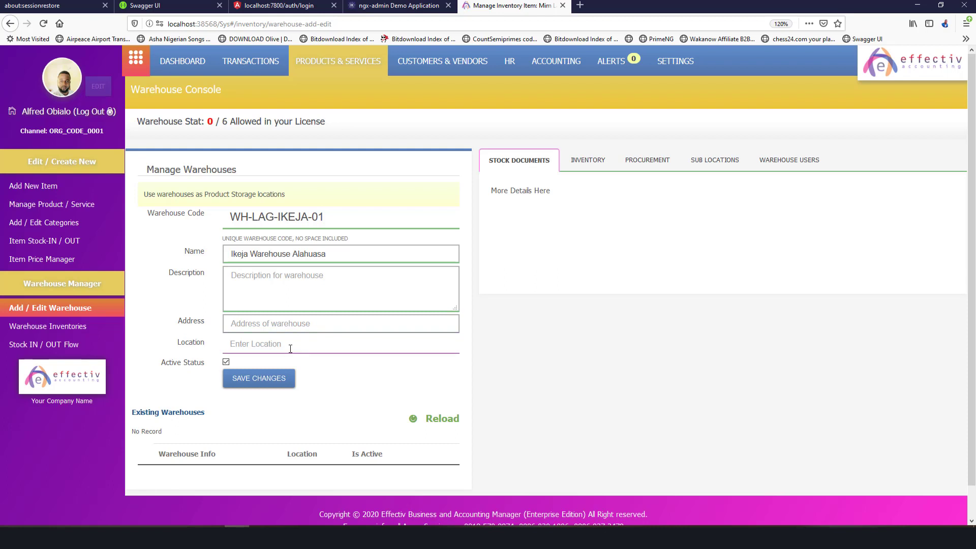
click(258, 378)
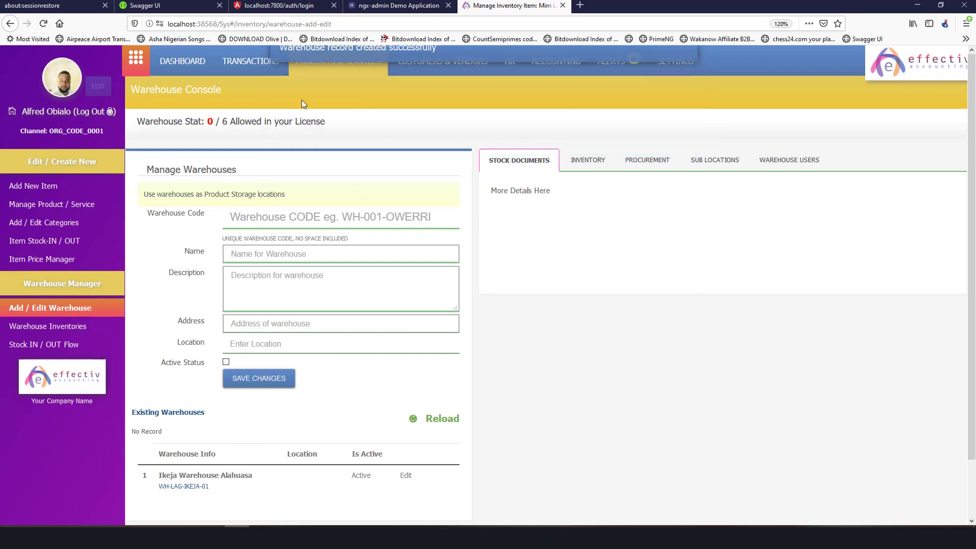
click(71, 206)
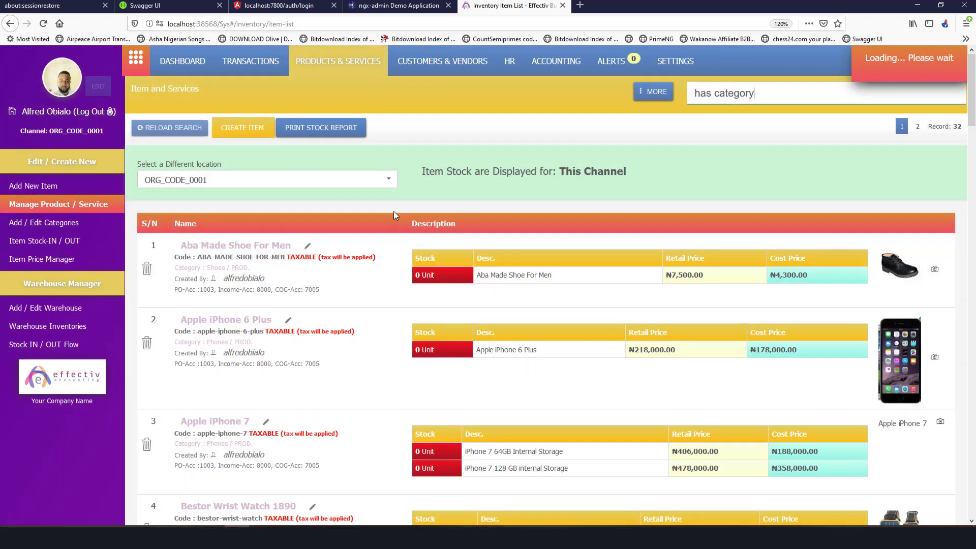
Browse the stock locations listed in the 'Select a Different location' dropdown.
click(345, 182)
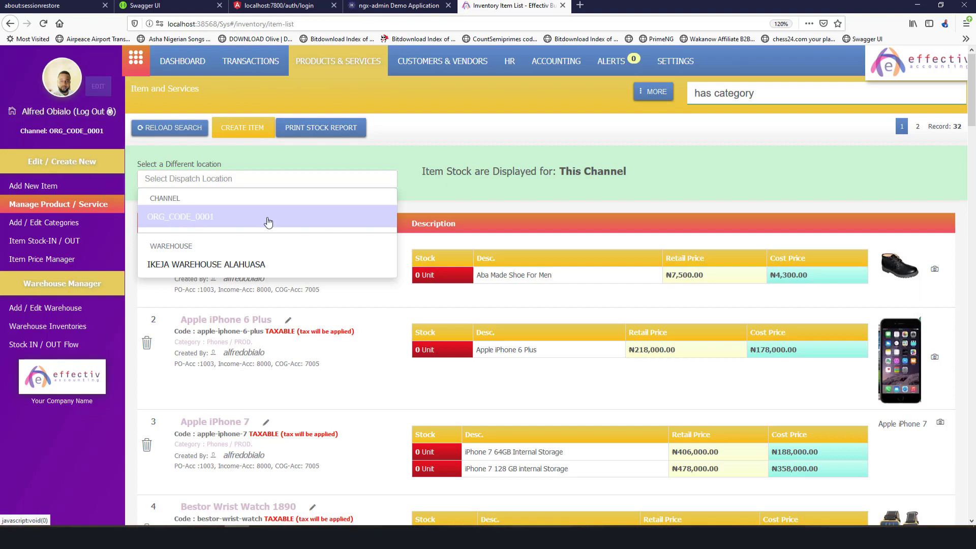
scroll(720, 343, down, 6)
scroll(722, 347, down, 10)
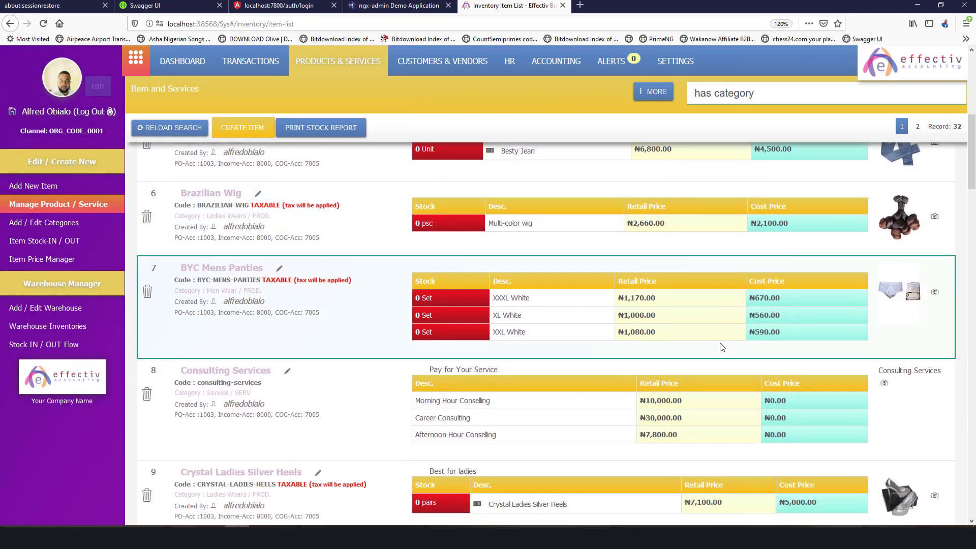
scroll(721, 348, up, 5)
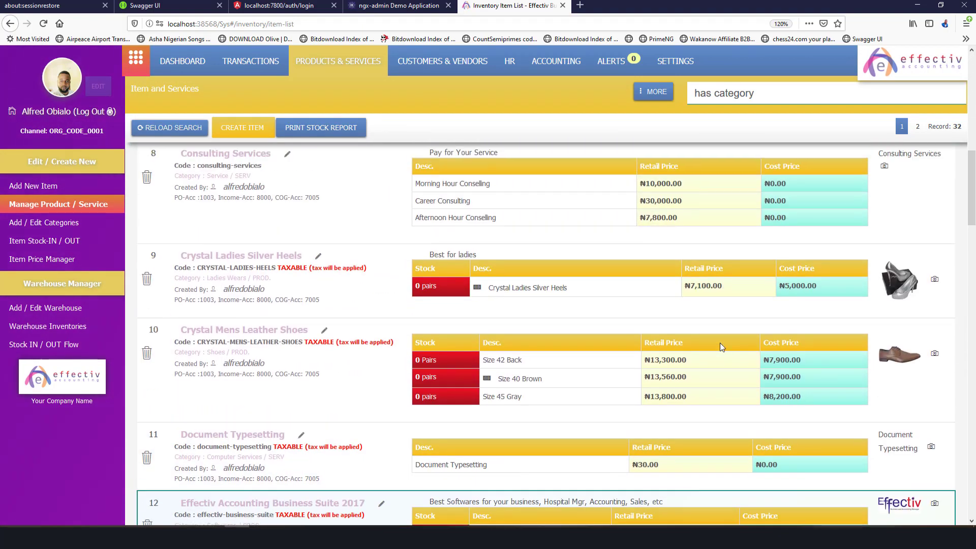
scroll(721, 348, down, 5)
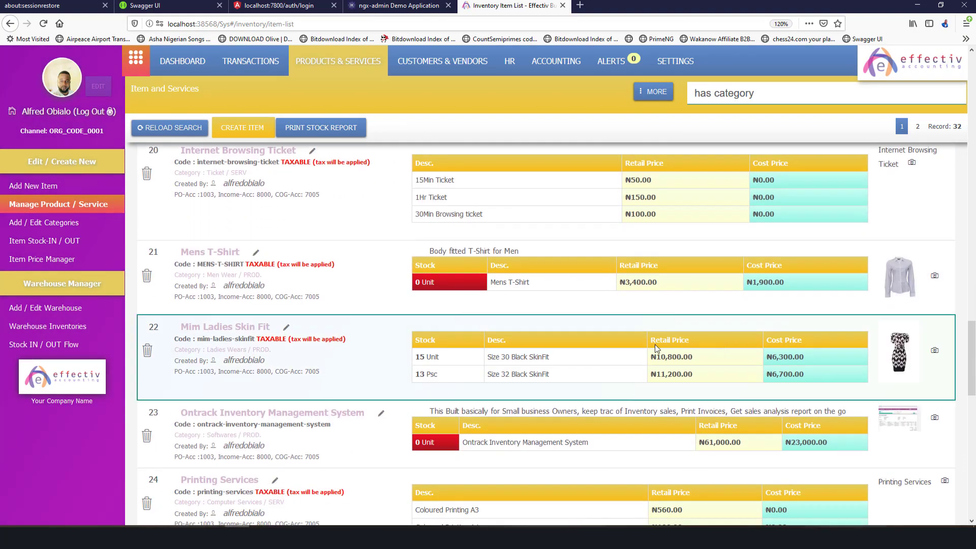
scroll(455, 365, up, 20)
scroll(455, 365, down, 20)
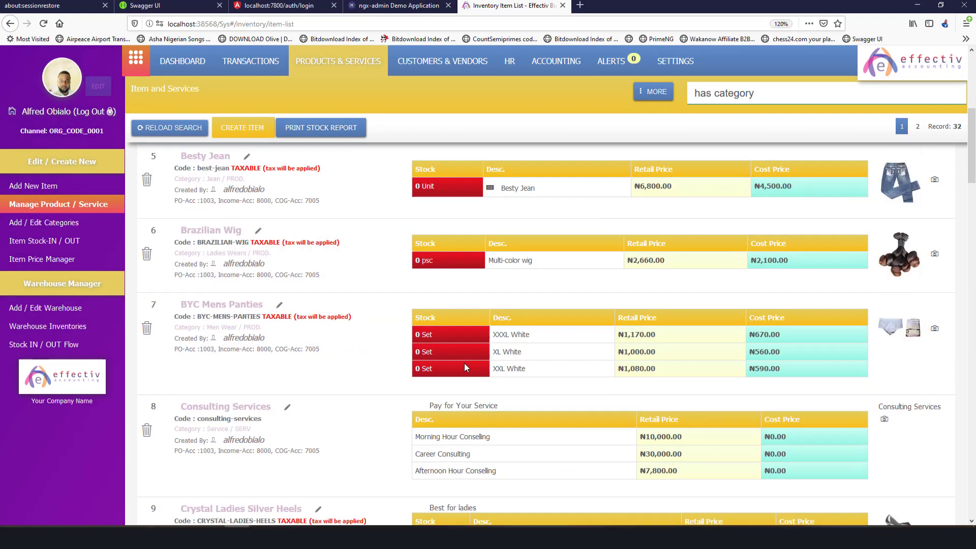
scroll(465, 361, up, 2)
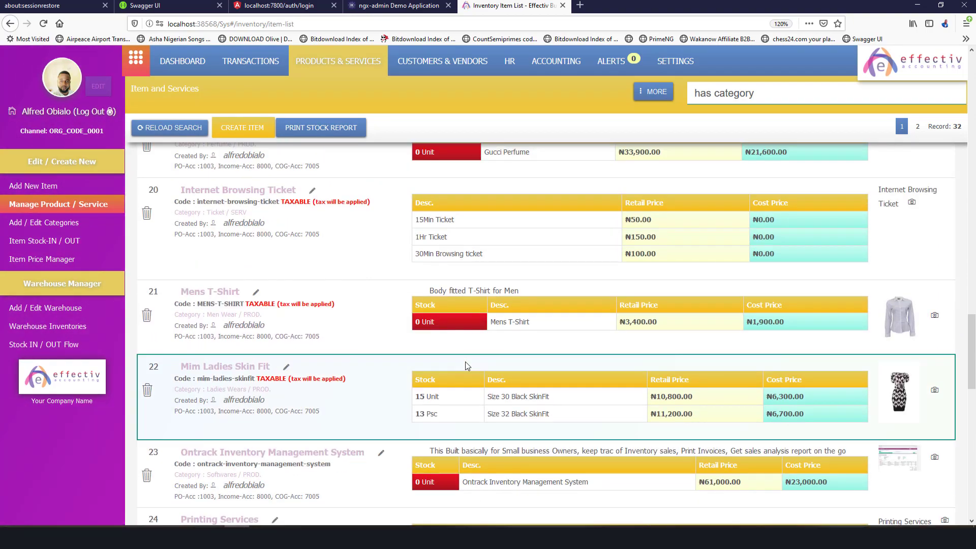
scroll(520, 352, up, 20)
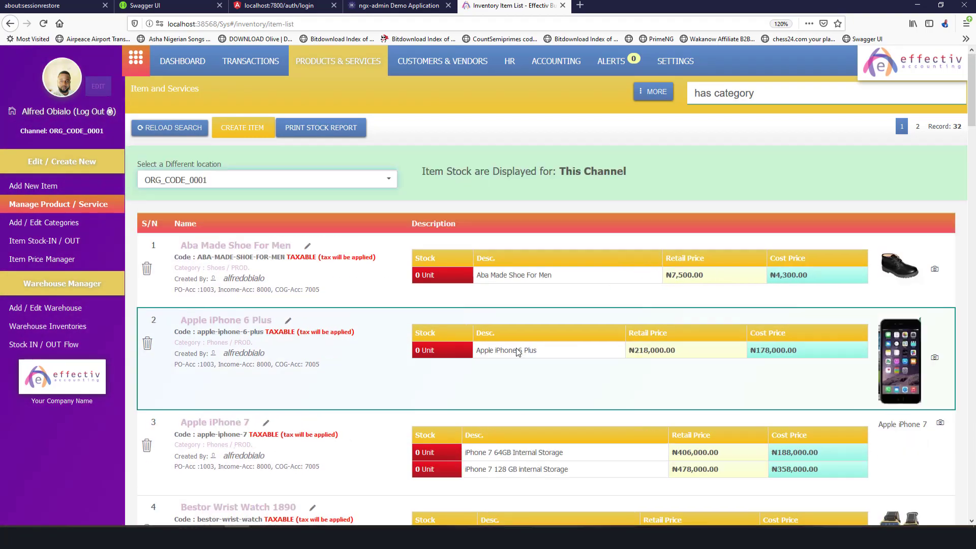
Show item stock for Ikeja Warehouse Alahuasa and review the list.
click(293, 177)
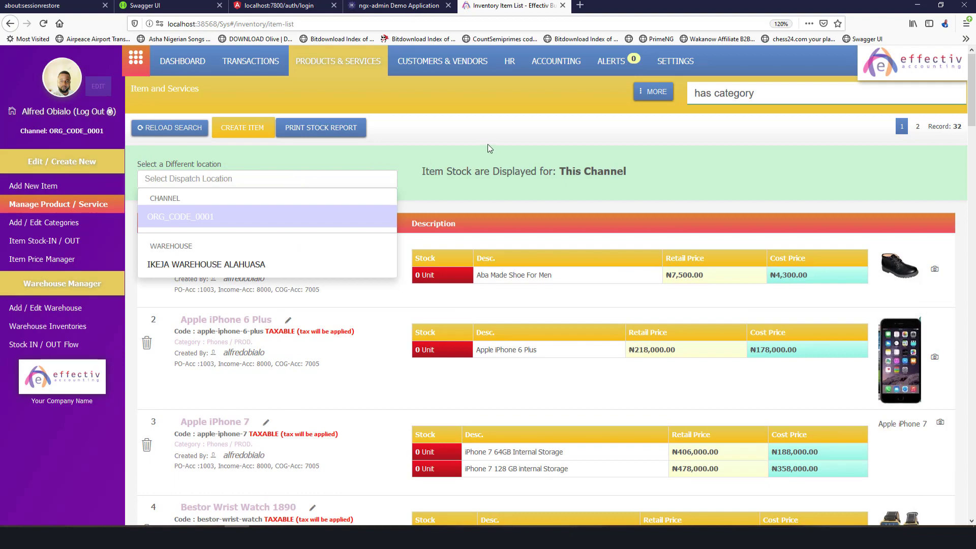
click(221, 264)
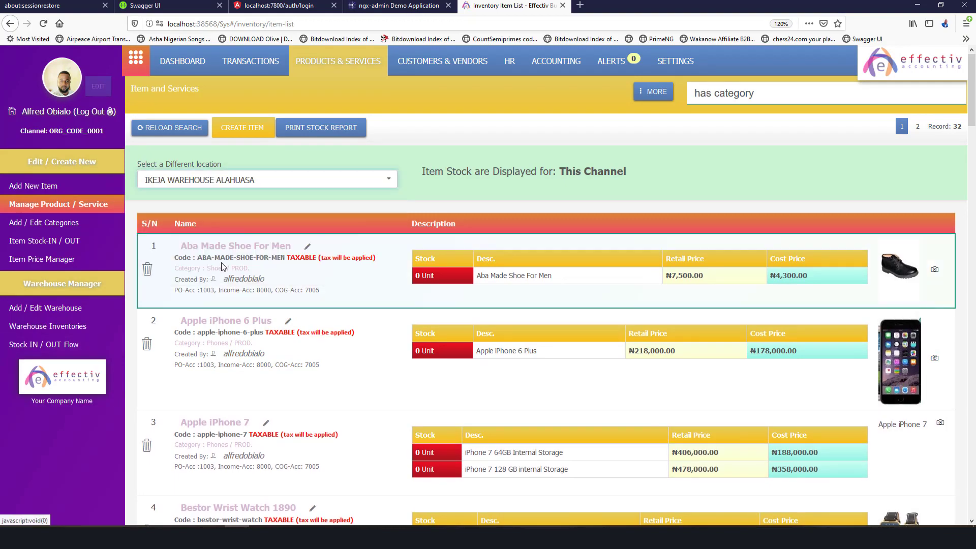
scroll(462, 298, down, 20)
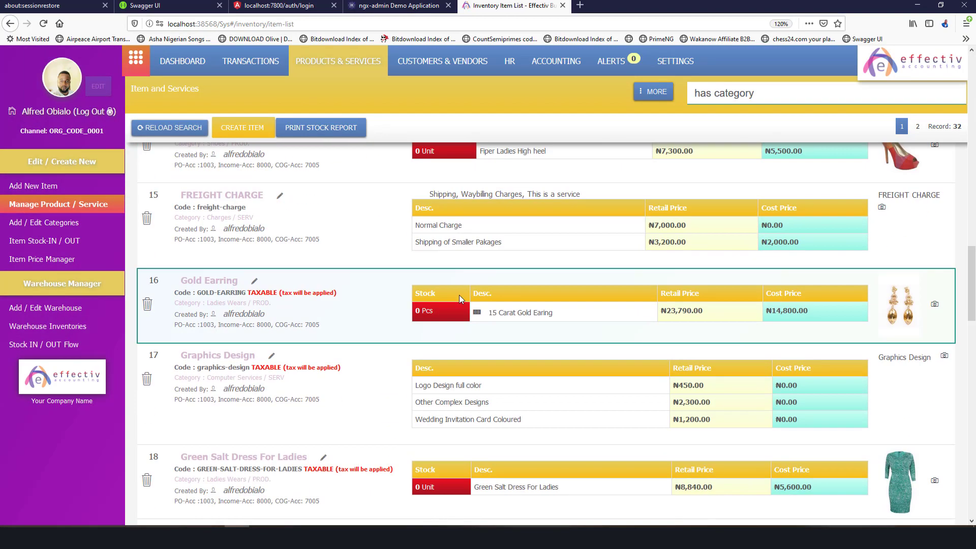
scroll(459, 299, down, 8)
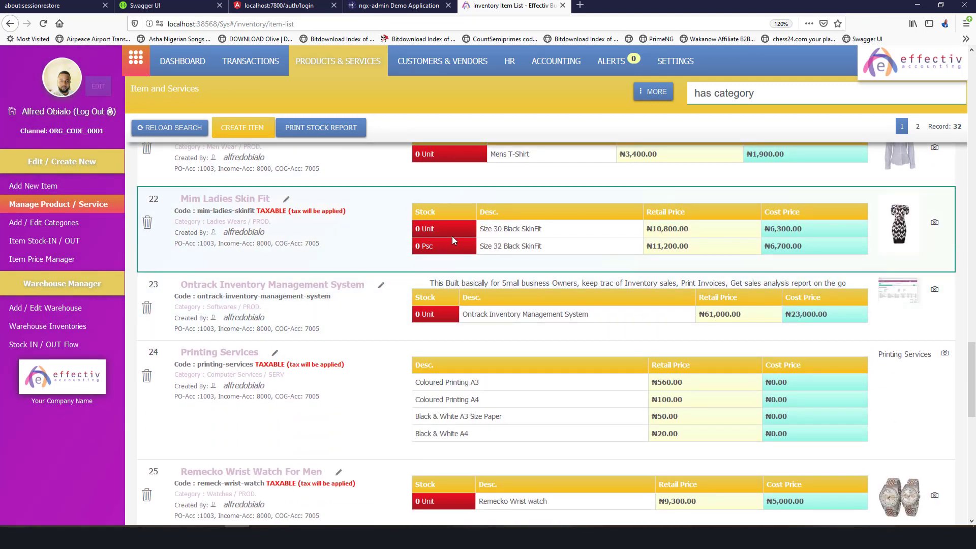
scroll(446, 244, up, 20)
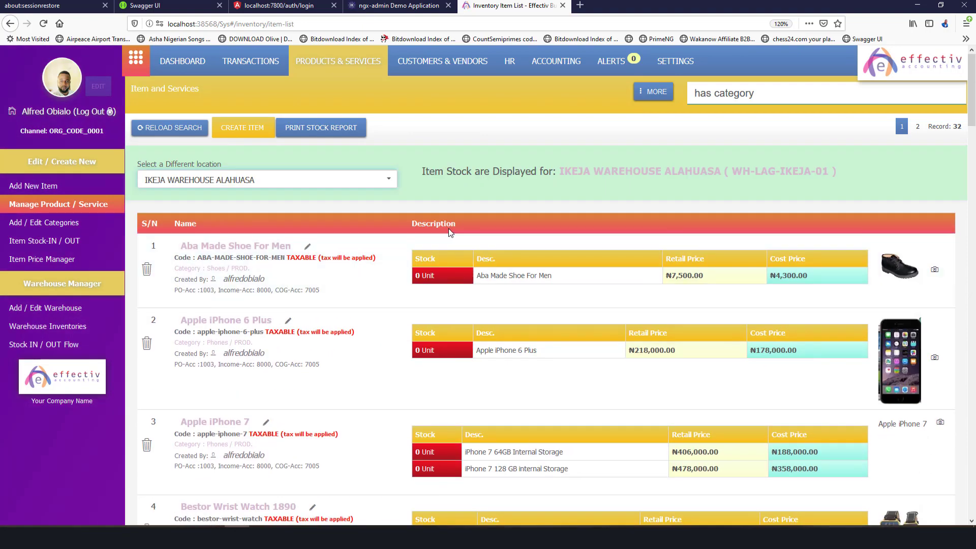
triple_click(615, 170)
click(620, 183)
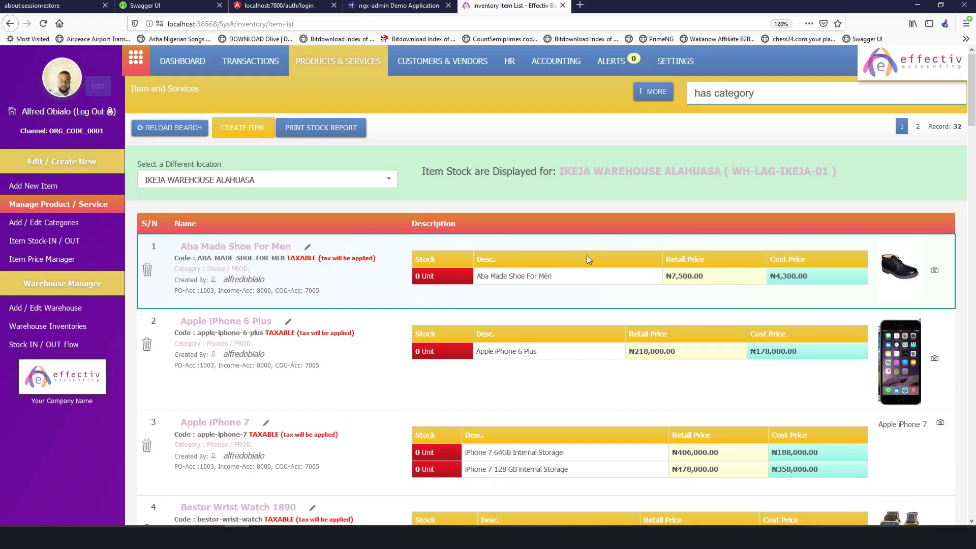
scroll(407, 203, down, 2)
scroll(276, 148, up, 2)
Switch the item stock view to the ORG_CODE_0001 channel and review it.
click(269, 180)
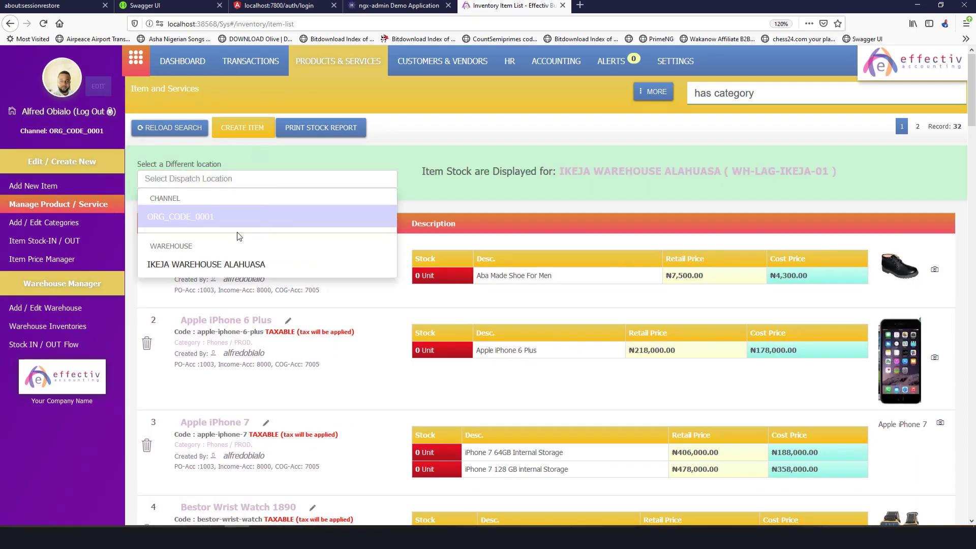
click(180, 216)
scroll(590, 316, down, 8)
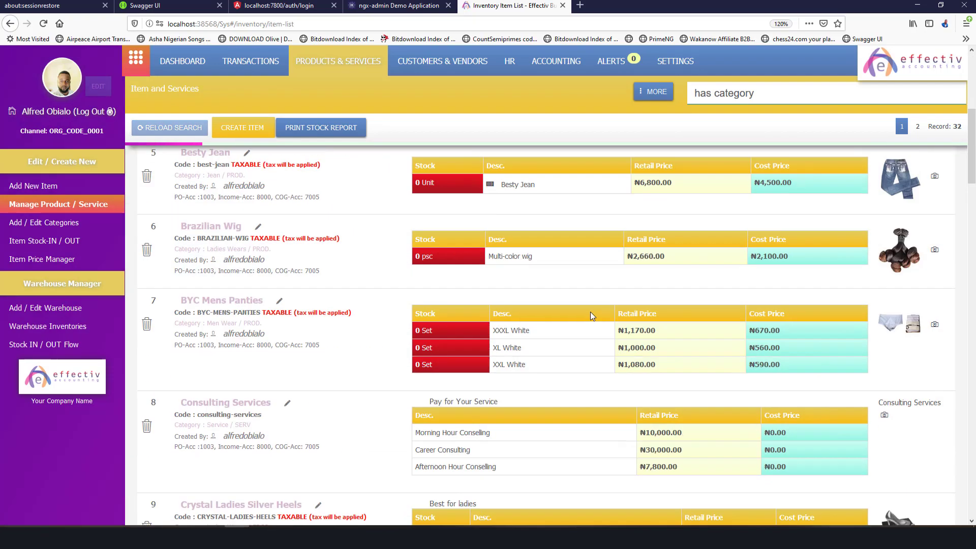
scroll(590, 312, down, 15)
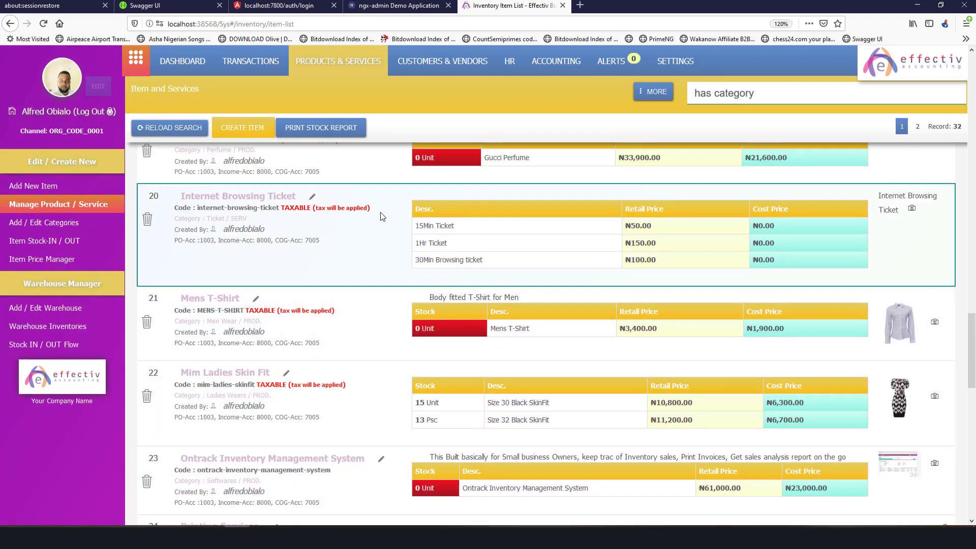
scroll(410, 255, up, 10)
scroll(403, 211, up, 10)
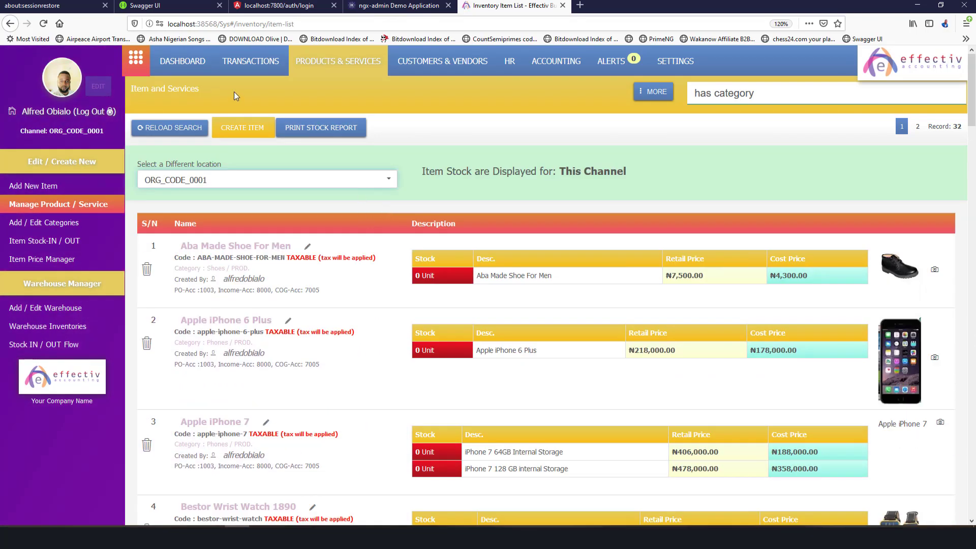
Generate a PDF stock report set to Print All Inventory Stock for the current channel.
click(323, 127)
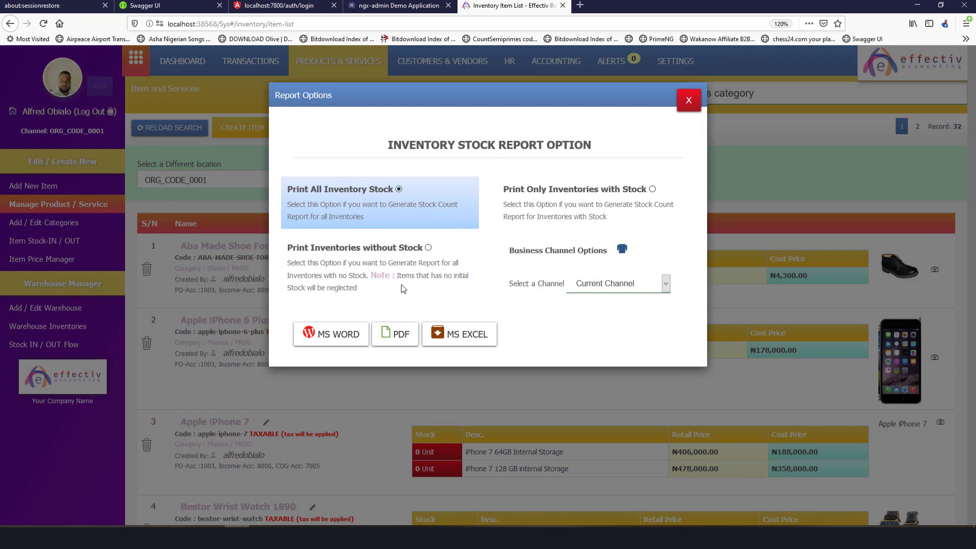
click(616, 194)
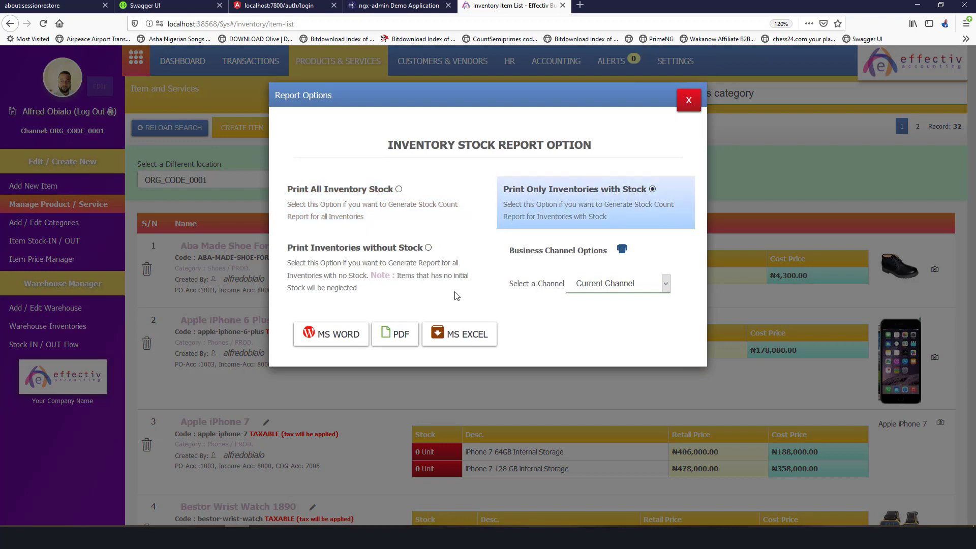
click(344, 192)
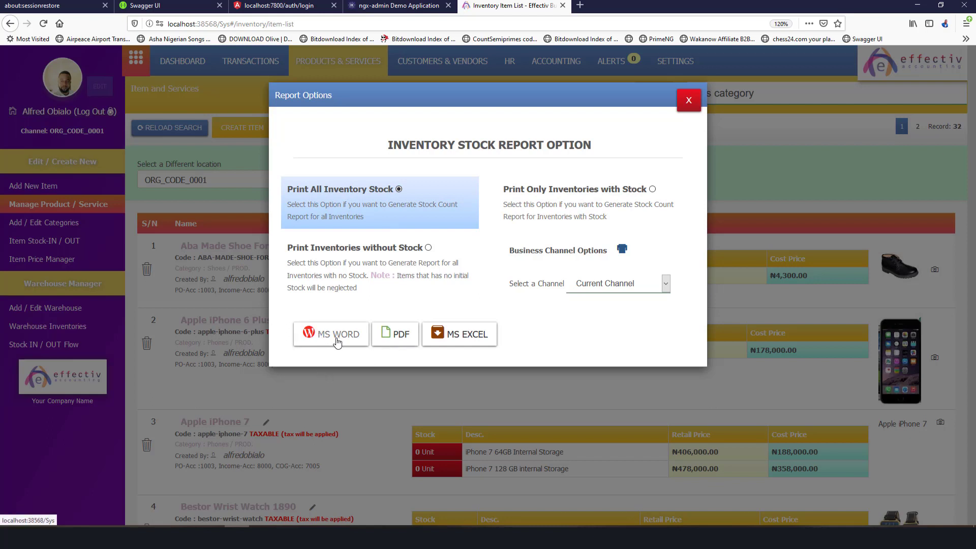
click(387, 334)
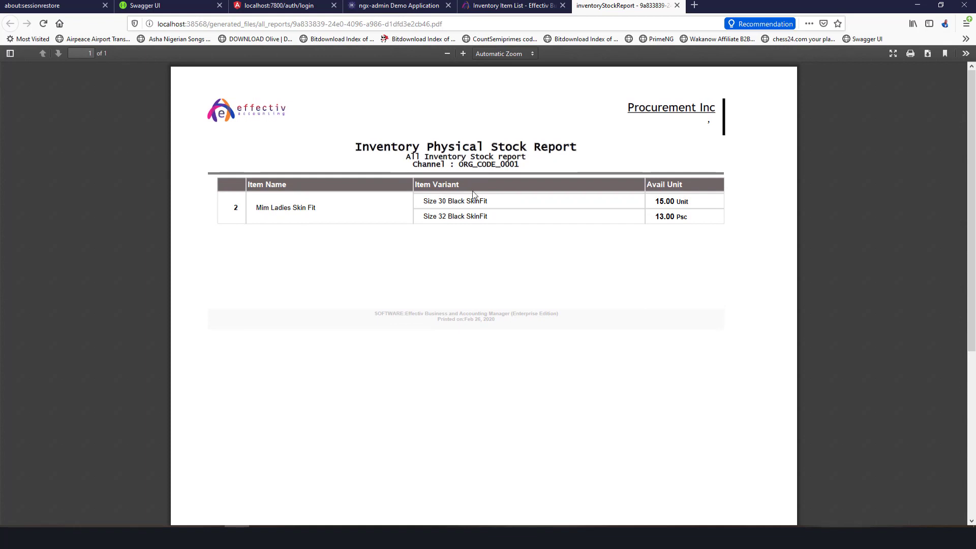
ctrl+scroll(475, 184, up, 4)
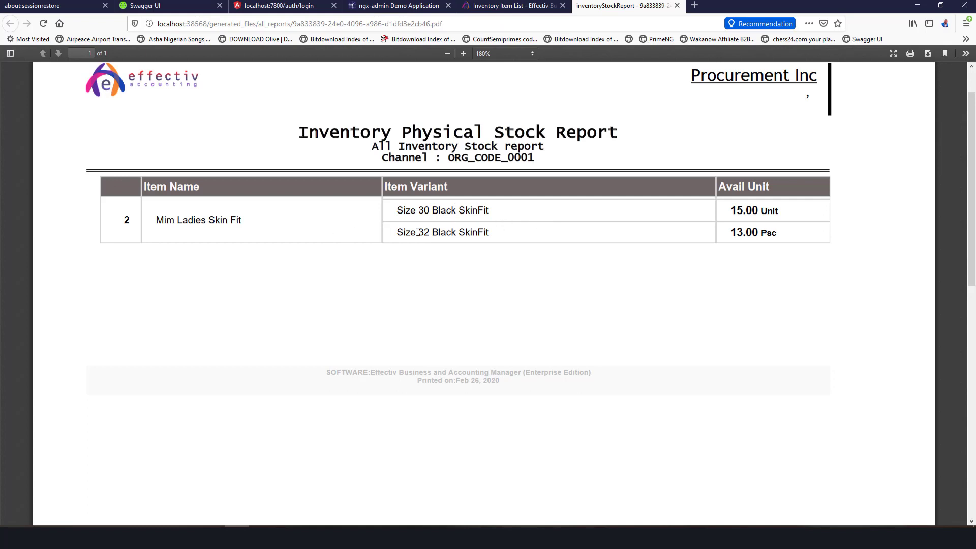
triple_click(427, 210)
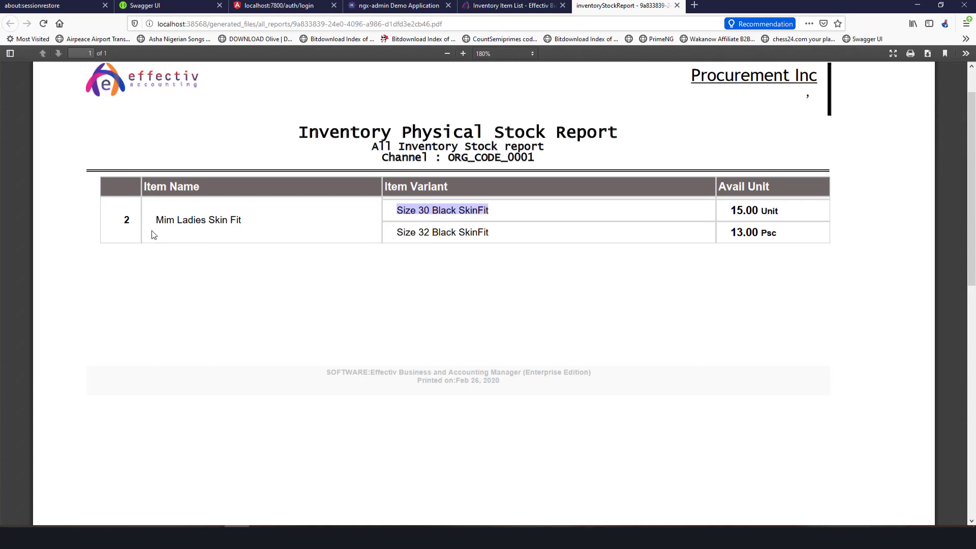
drag(154, 235, 247, 223)
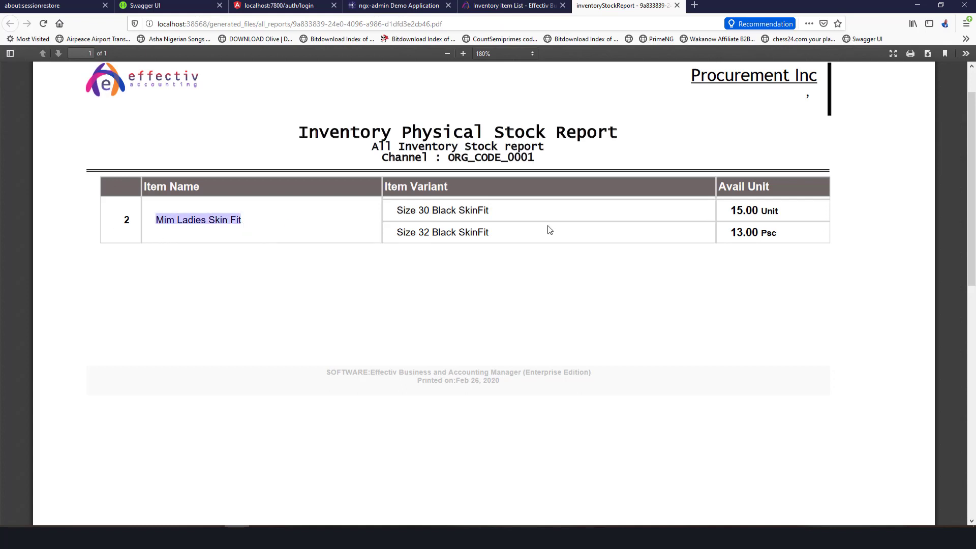
double_click(503, 215)
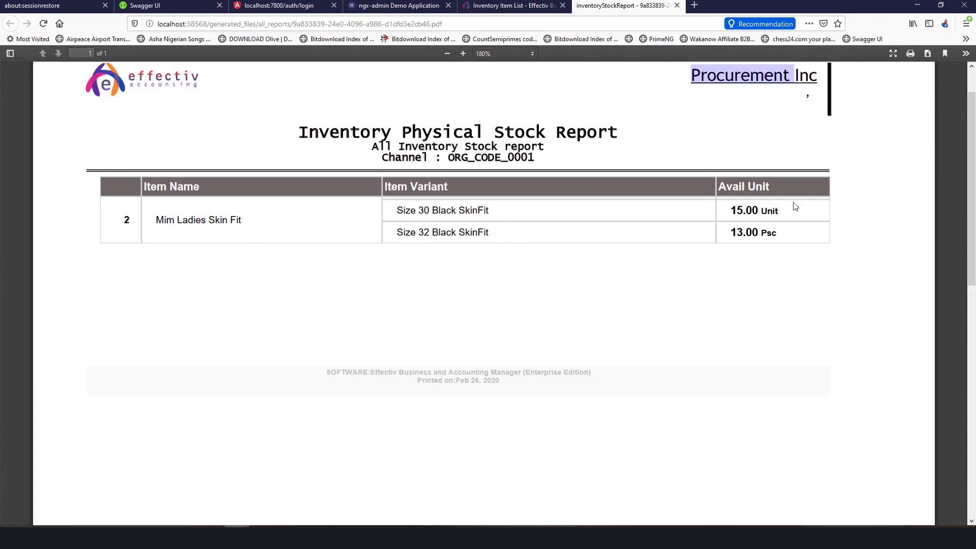
scroll(751, 149, up, 2)
click(756, 105)
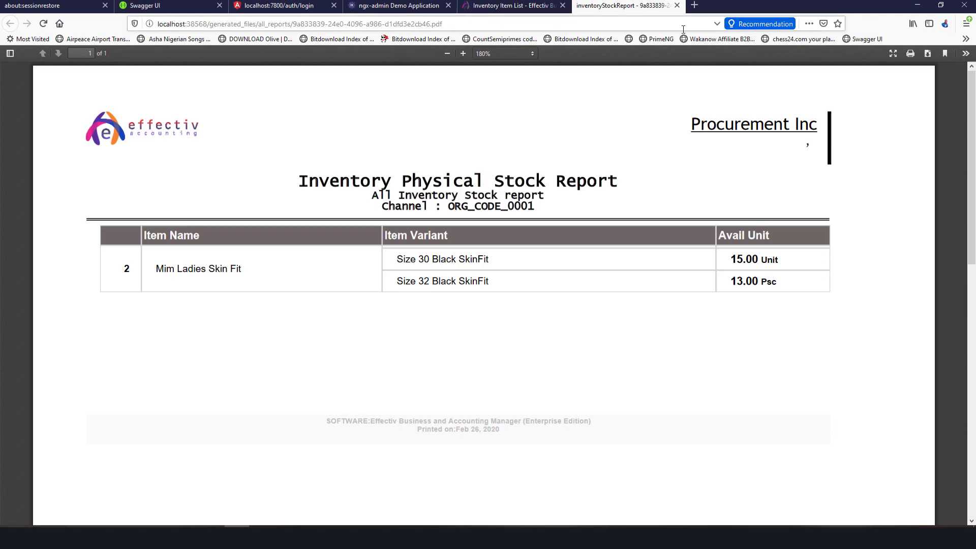
Return to the inventory item list, close Report Options, and open Mim Ladies Skin Fit.
click(529, 6)
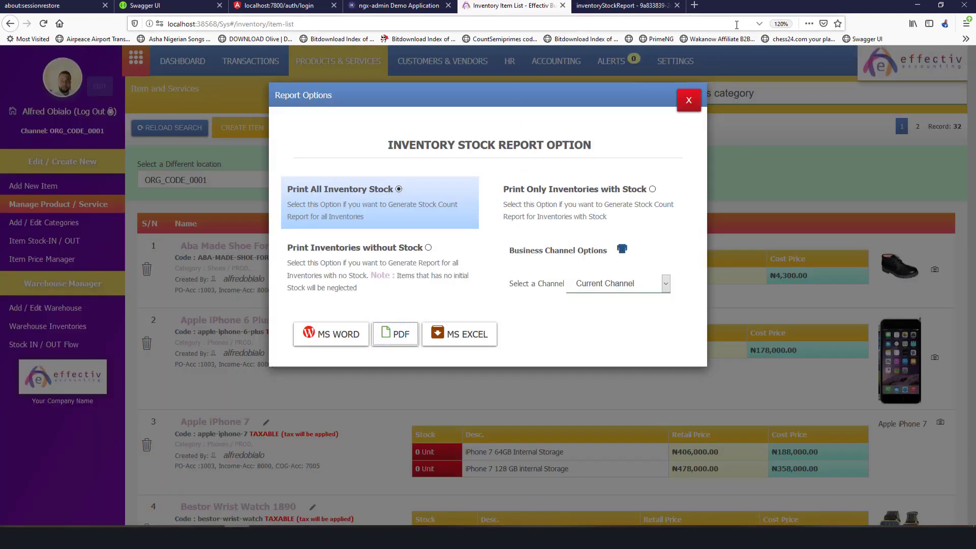
click(688, 100)
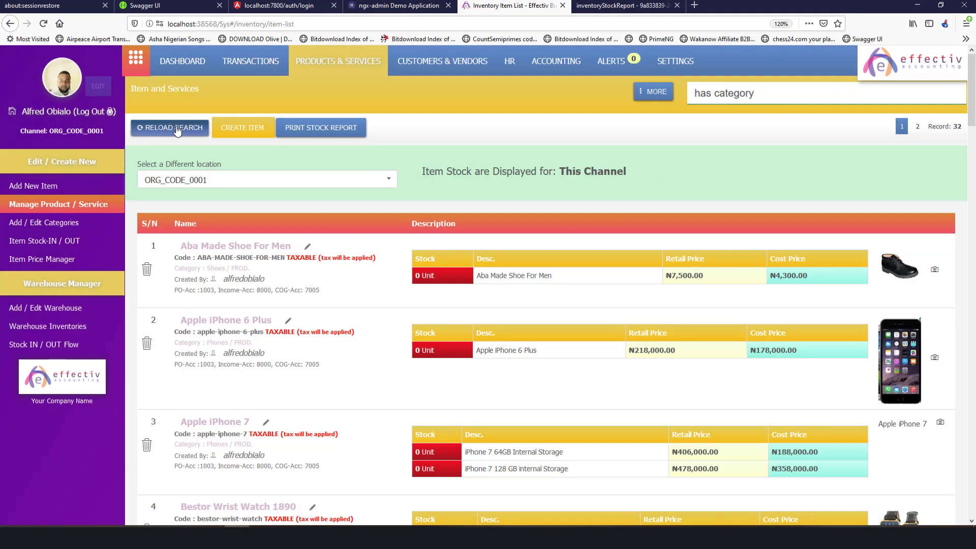
scroll(429, 297, down, 8)
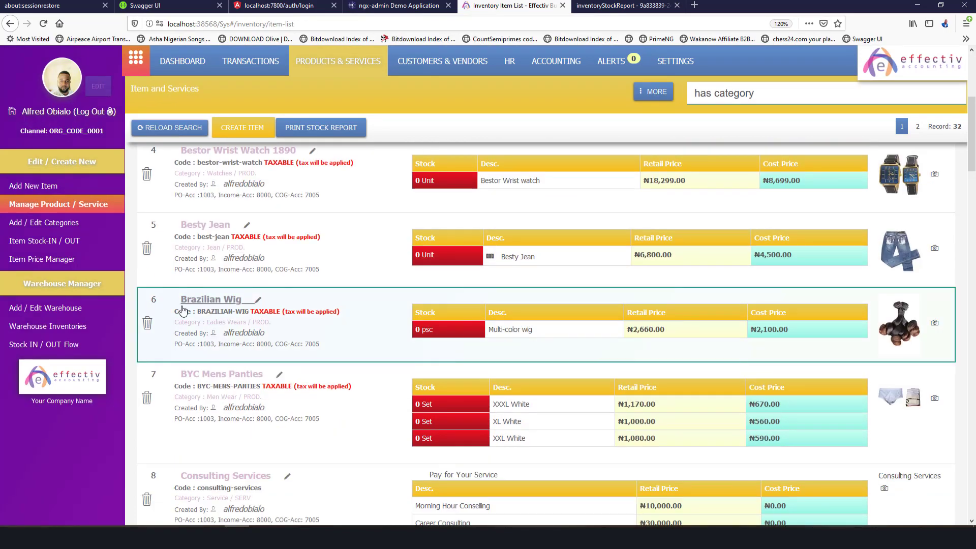
scroll(242, 321, down, 2)
scroll(242, 322, down, 15)
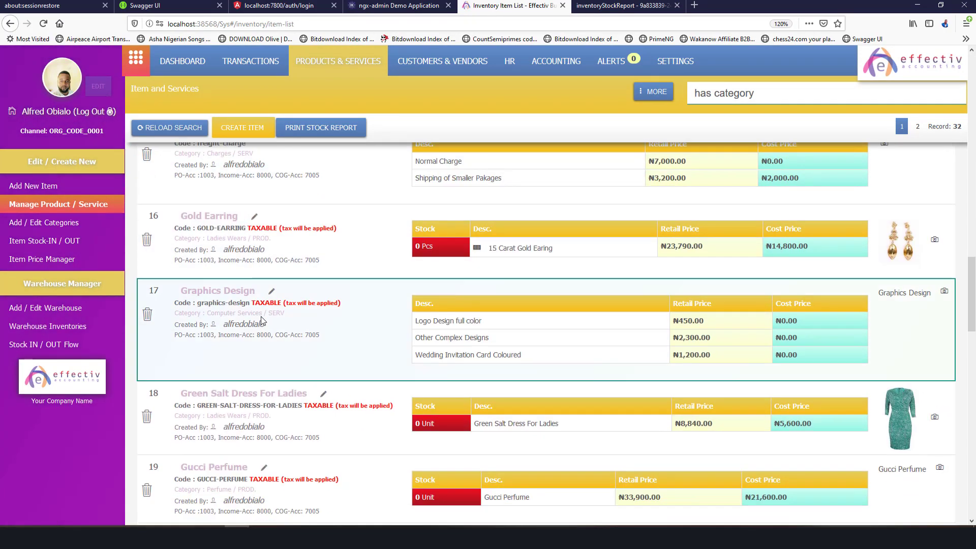
scroll(261, 317, down, 5)
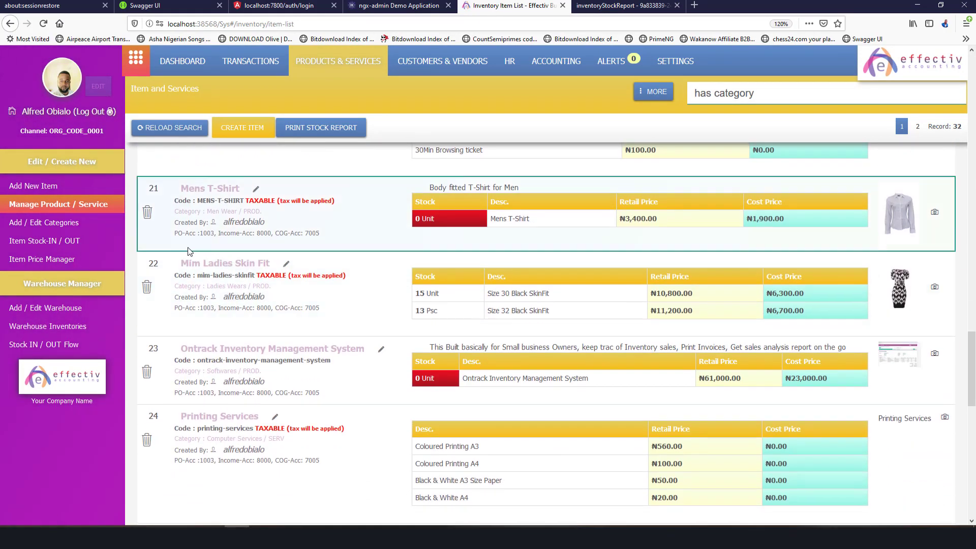
click(198, 264)
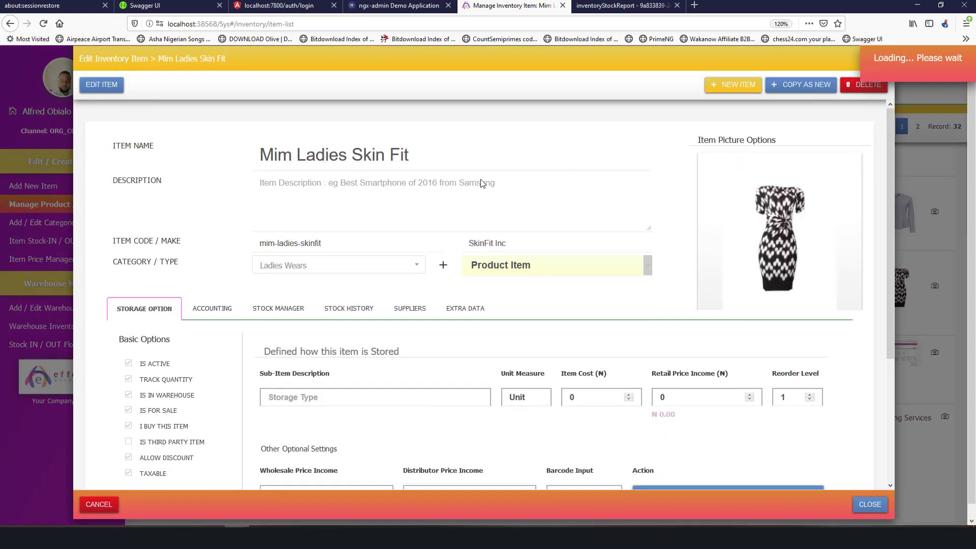
Show the item's ACCOUNTING settings and make them editable with EDIT ITEM.
scroll(407, 249, down, 3)
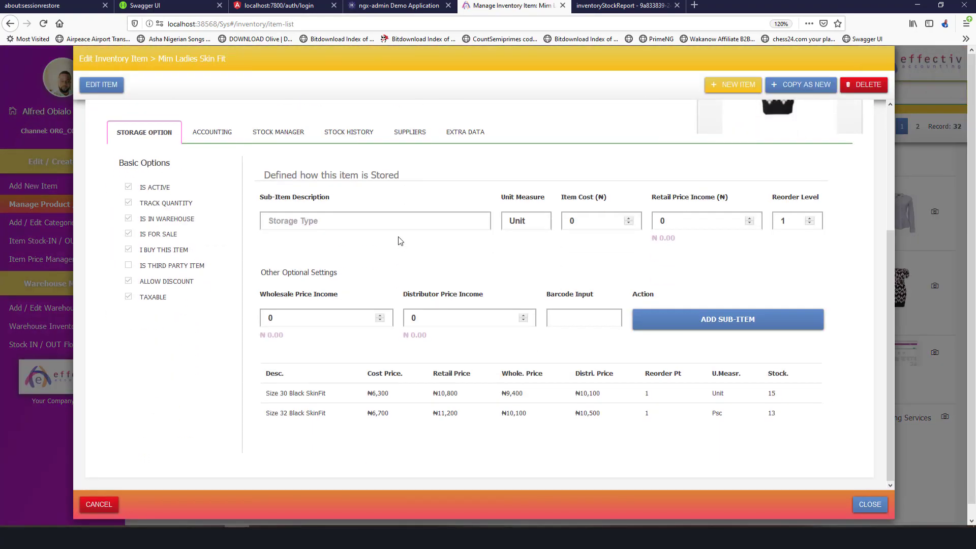
scroll(400, 240, up, 2)
click(211, 242)
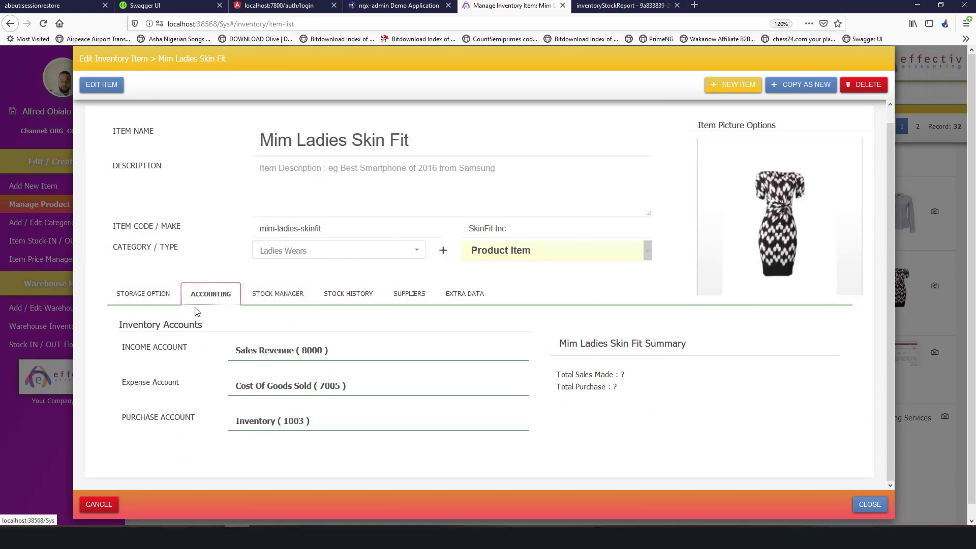
click(105, 90)
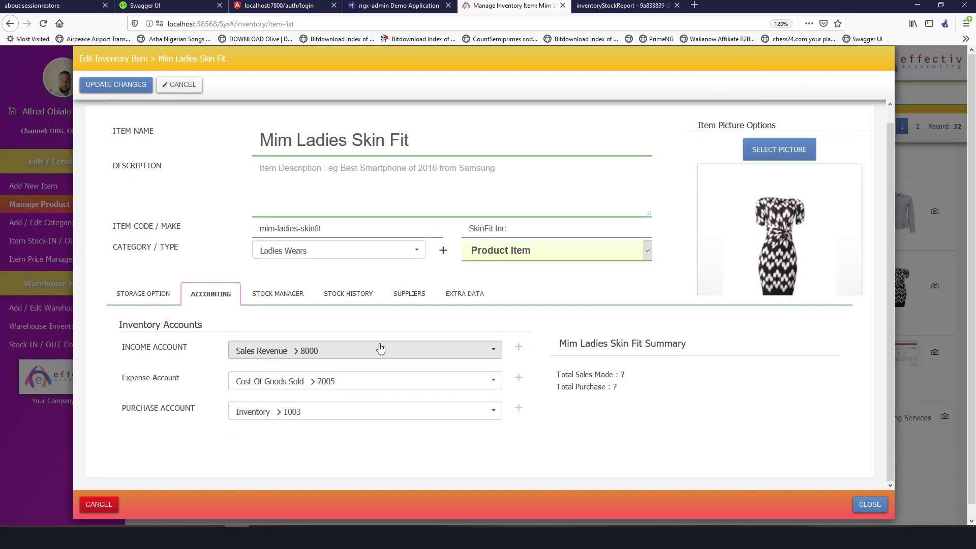
Review the income account list and keep Cost Of Goods Sold as expense account.
click(496, 351)
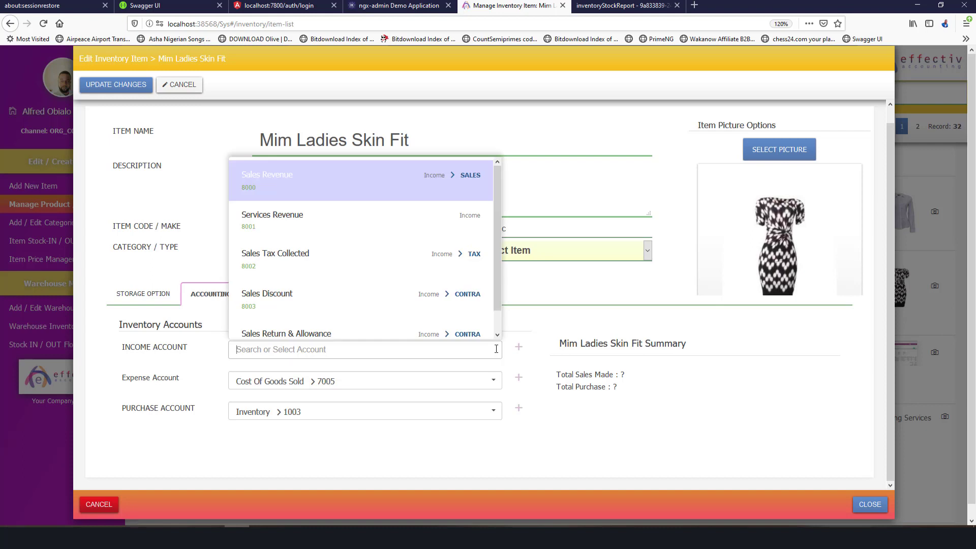
click(680, 342)
click(307, 355)
click(315, 381)
click(172, 375)
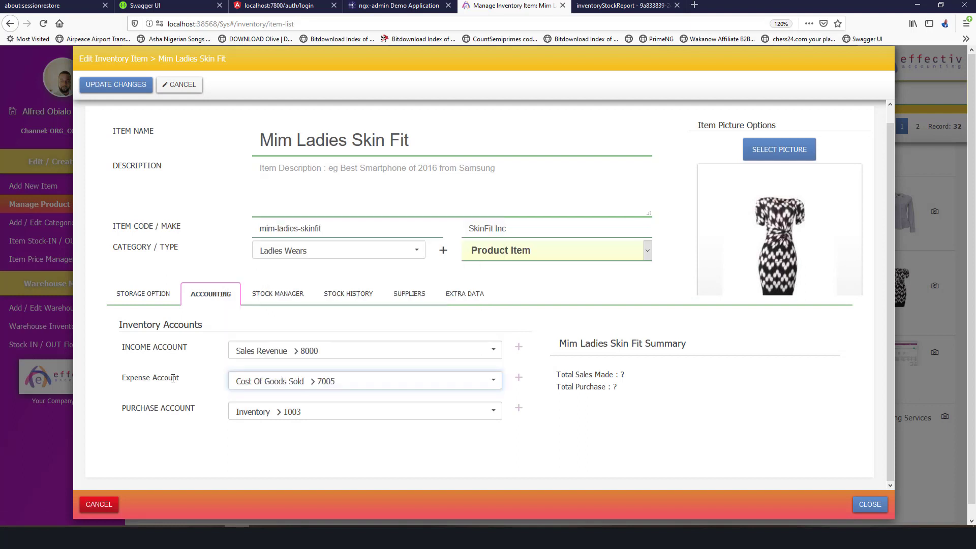
double_click(150, 352)
double_click(168, 349)
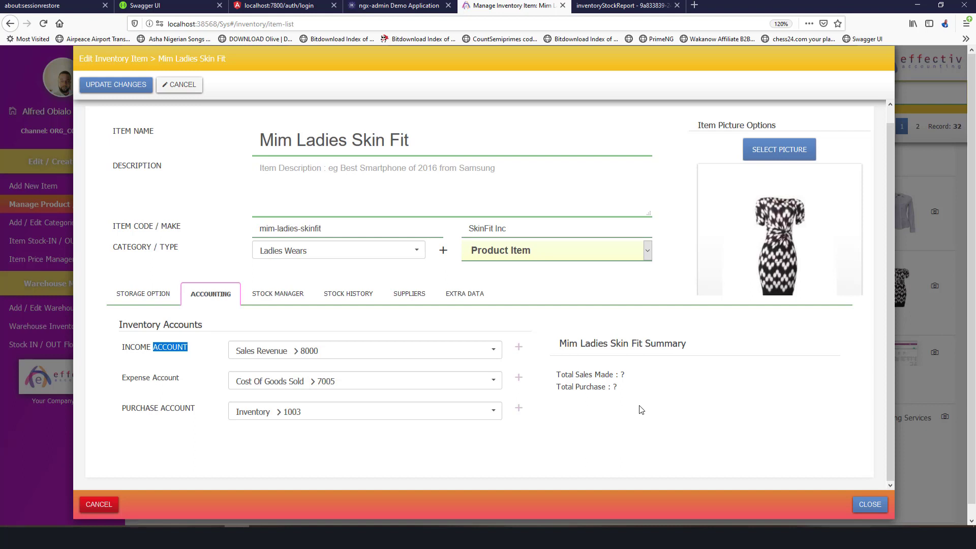
Open Mim Ladies Skin Fit's Stock History and scroll through the Size 30 and Size 32 tables.
click(156, 291)
click(371, 298)
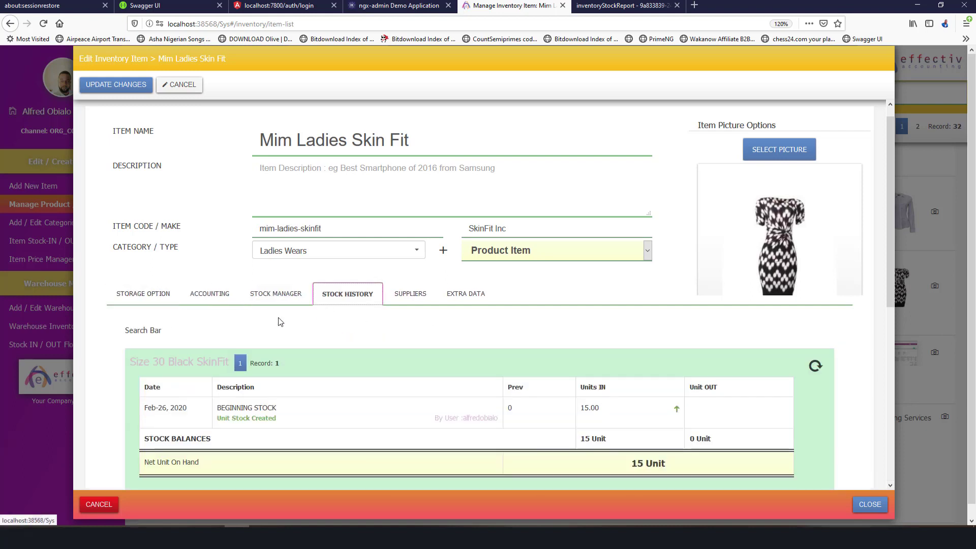
click(284, 298)
click(350, 295)
scroll(435, 318, down, 3)
scroll(435, 318, down, 3)
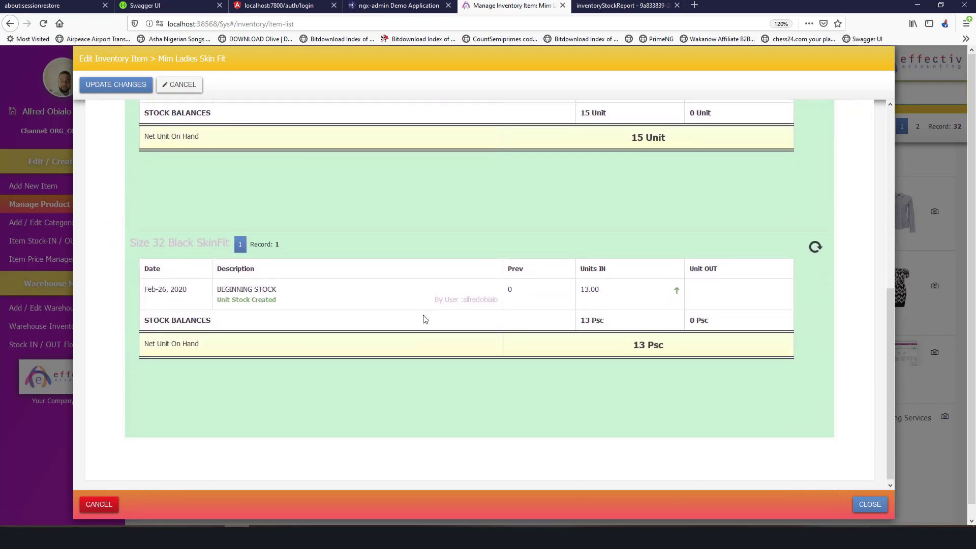
scroll(306, 251, up, 5)
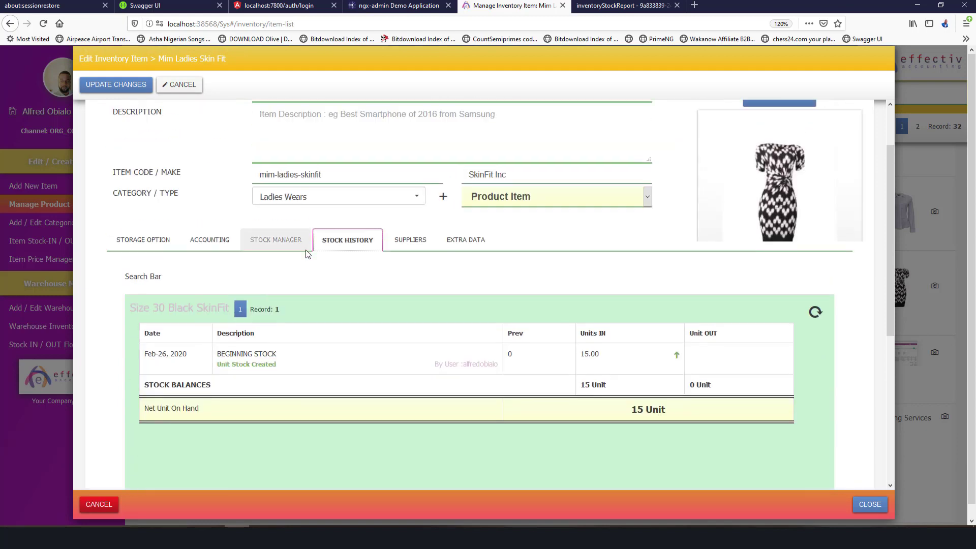
scroll(306, 252, down, 3)
scroll(306, 252, up, 3)
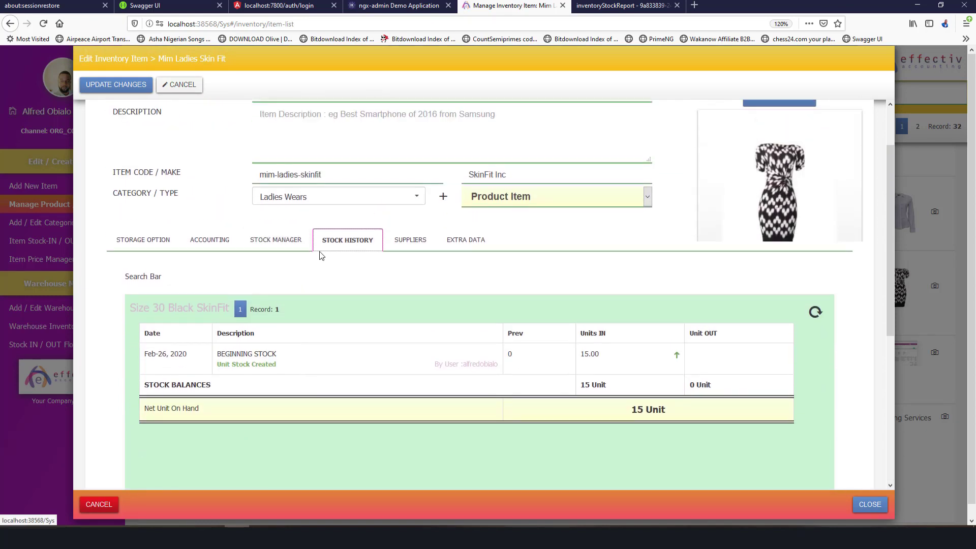
scroll(318, 255, down, 1)
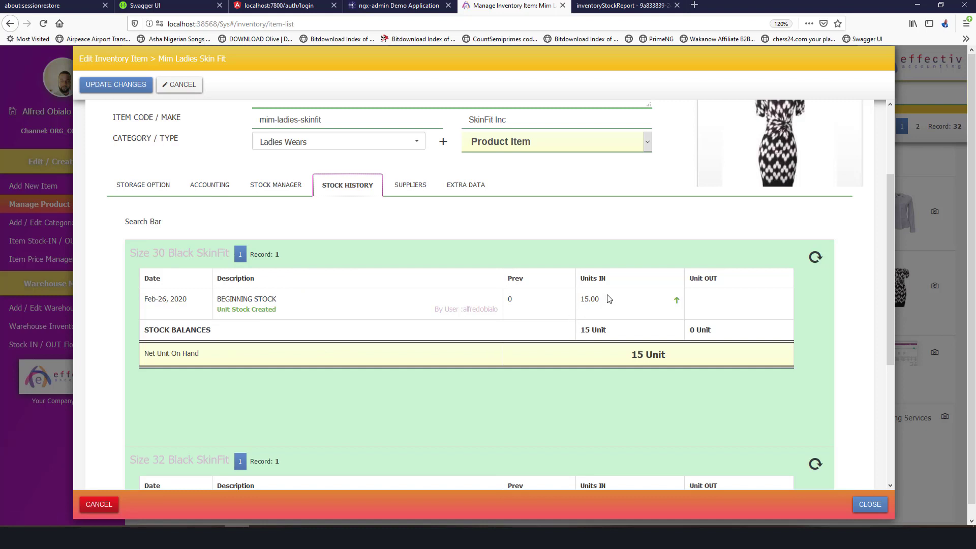
Highlight Size 30's 15 units received and 0 previous balance, then show the Accounting settings.
double_click(593, 300)
double_click(552, 305)
scroll(337, 417, down, 5)
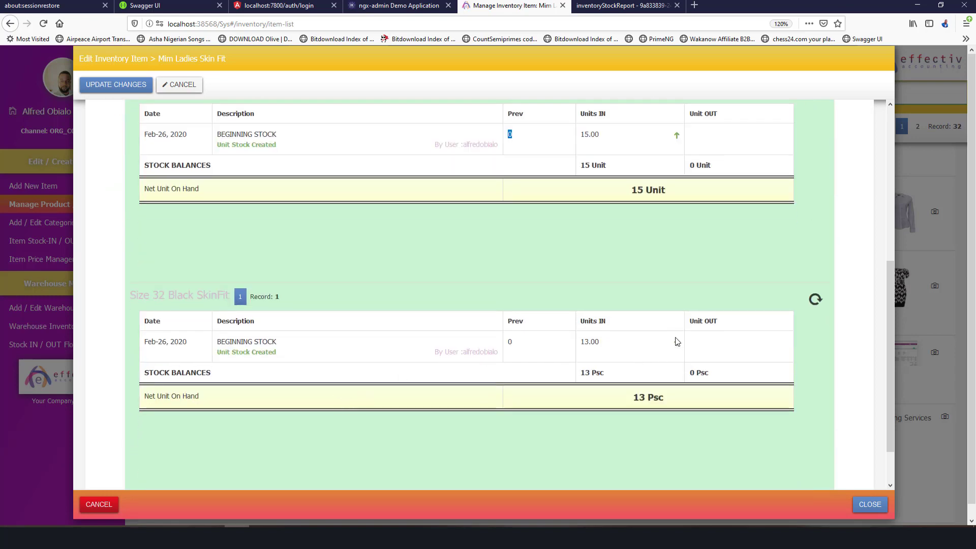
scroll(272, 285, up, 3)
scroll(272, 284, up, 4)
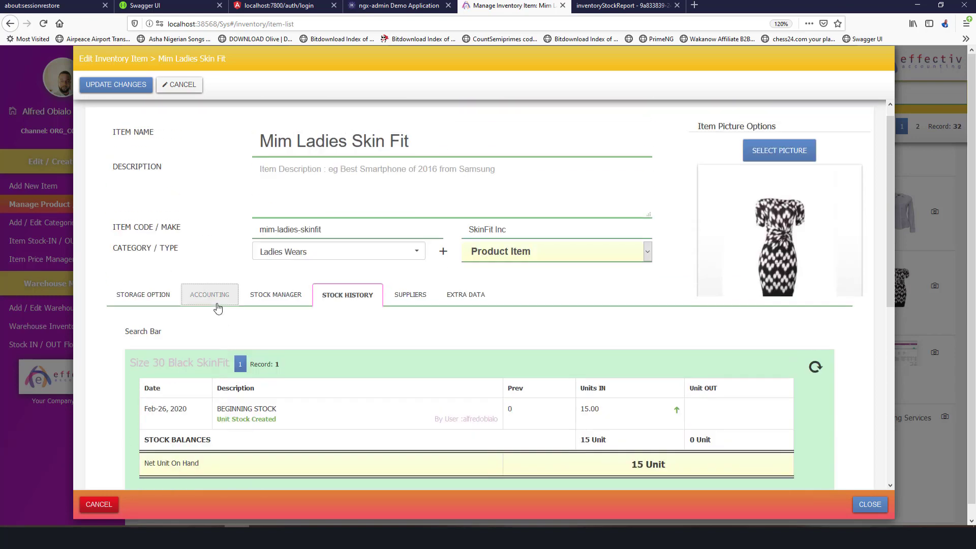
click(217, 304)
Show the Storage Option sub-item table and highlight Size 30's ₦6,300 cost price.
click(173, 304)
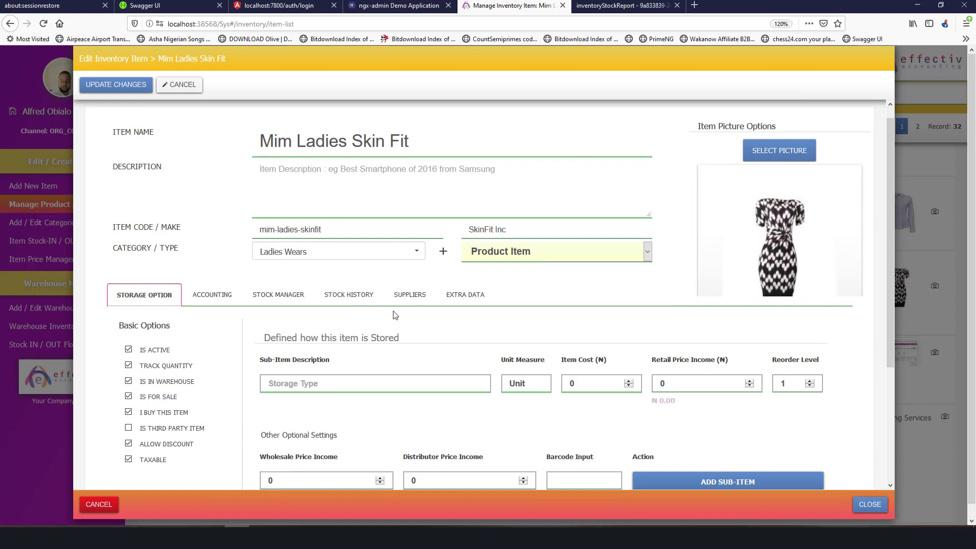
scroll(407, 313, down, 3)
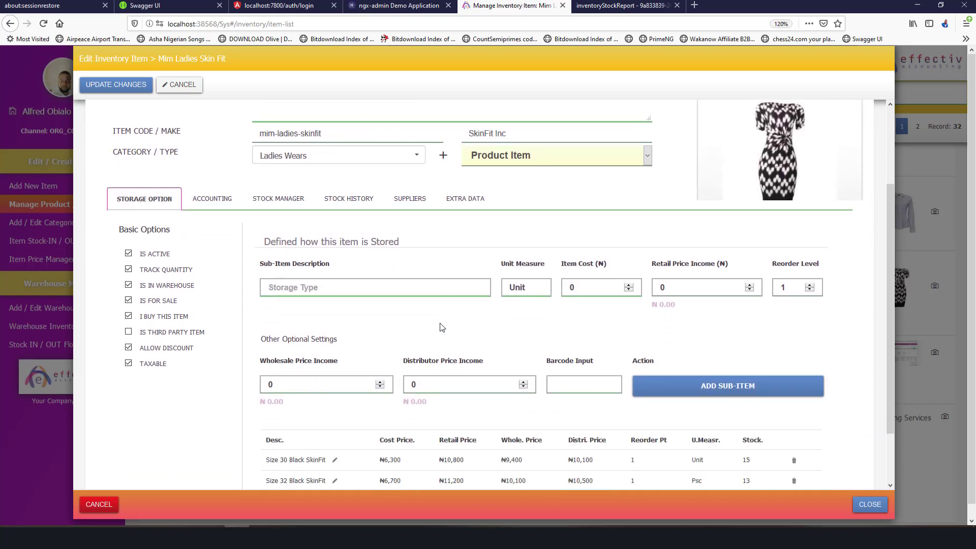
scroll(386, 320, down, 2)
scroll(340, 330, up, 2)
scroll(667, 421, down, 2)
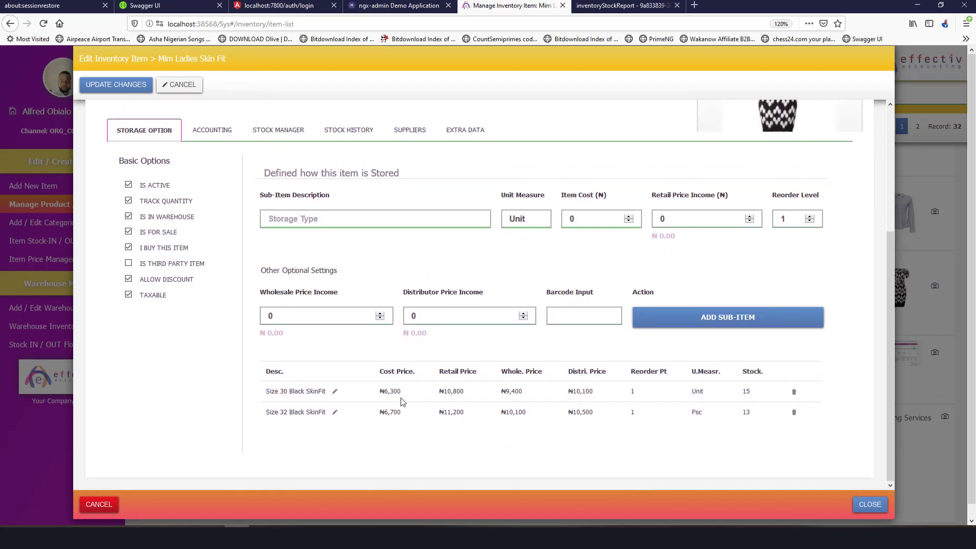
double_click(395, 391)
click(11, 537)
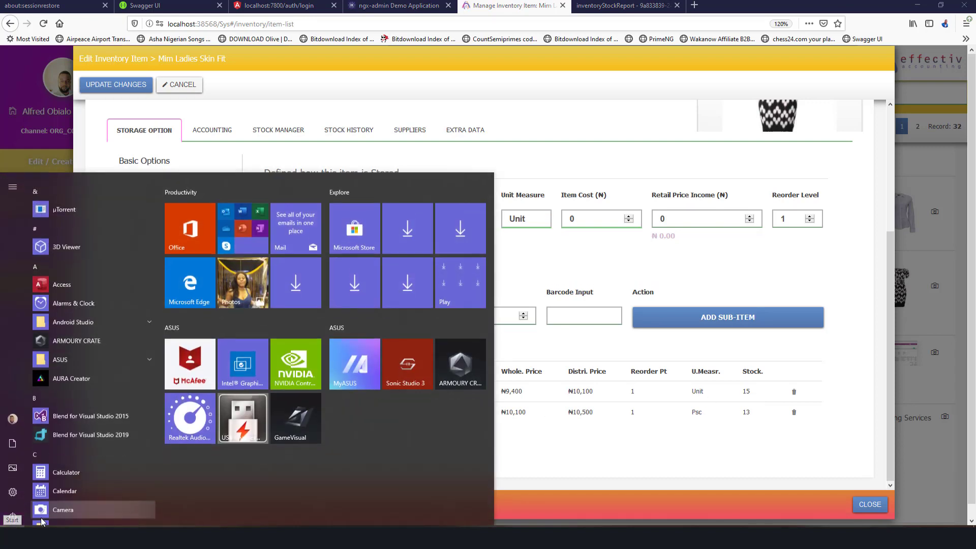
Calculate Size 30's stock value in Calculator: 6,300 × 15 = 94,500.
click(67, 456)
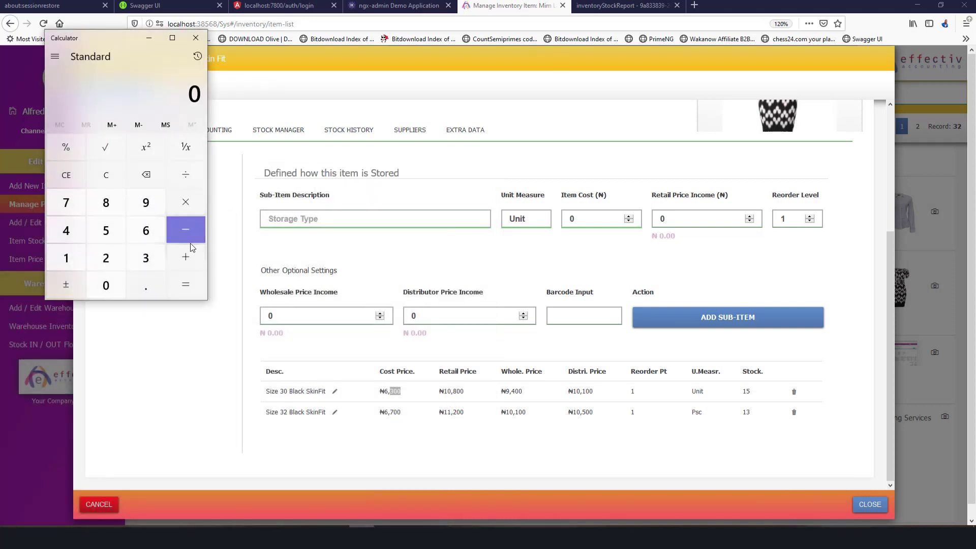
click(144, 229)
click(144, 257)
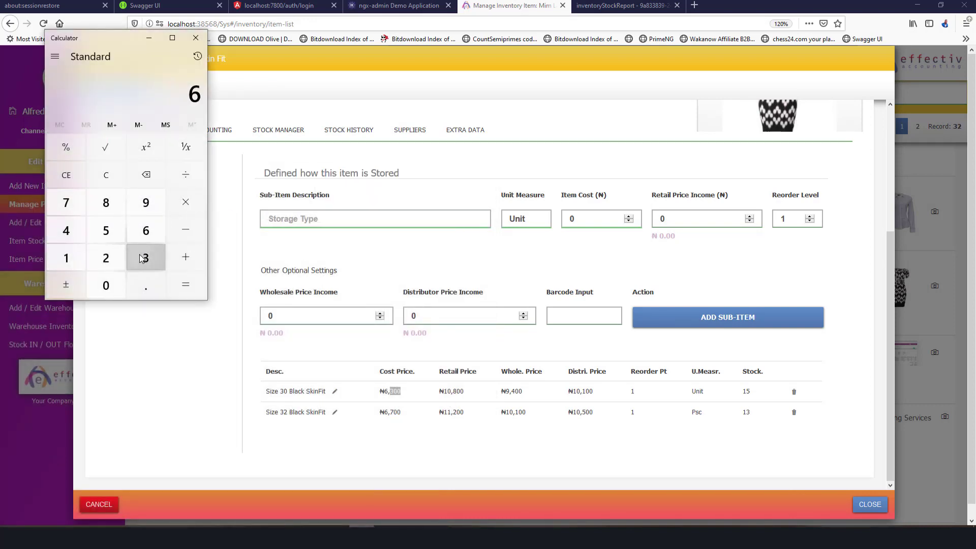
double_click(111, 288)
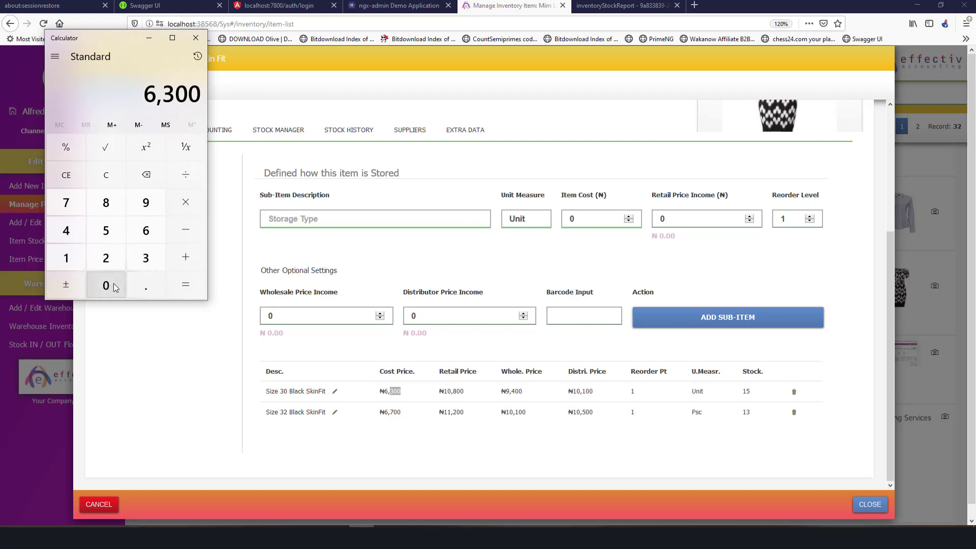
click(186, 199)
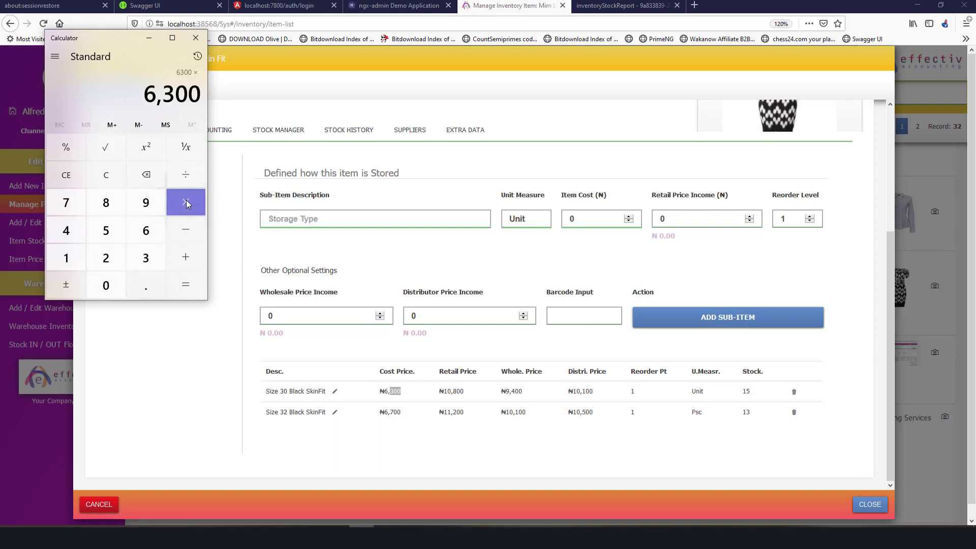
click(69, 250)
click(101, 231)
click(184, 285)
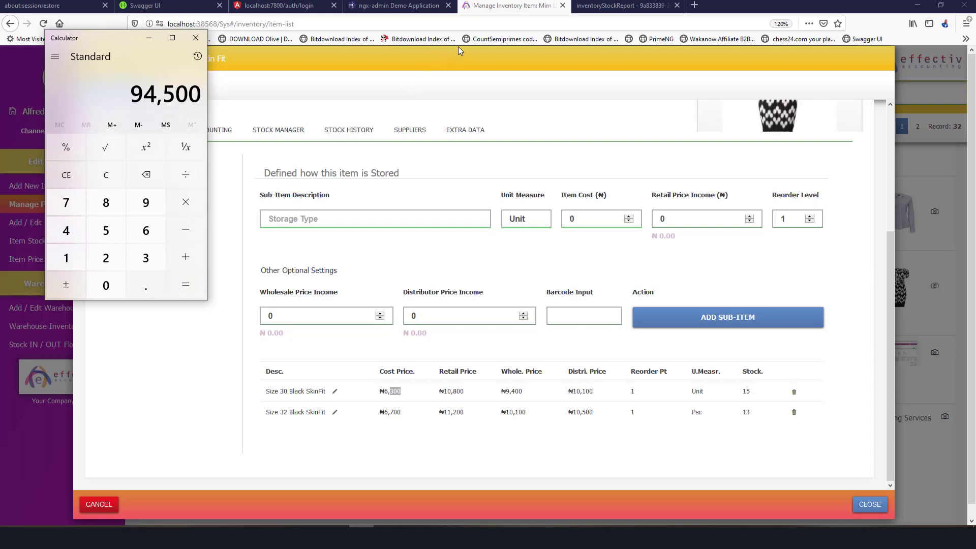
click(453, 79)
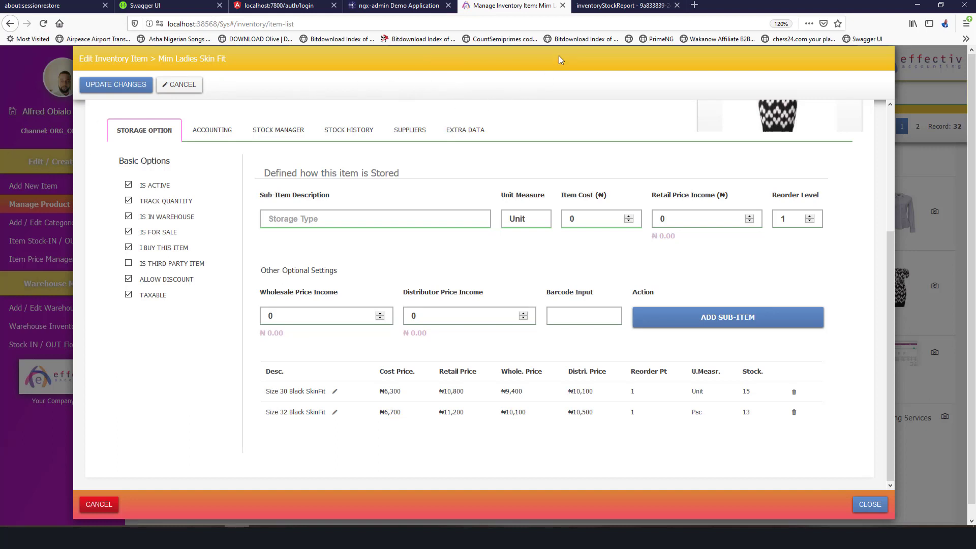
Glance at the stock report PDF, then load the inventory item list URL in a new tab.
click(588, 8)
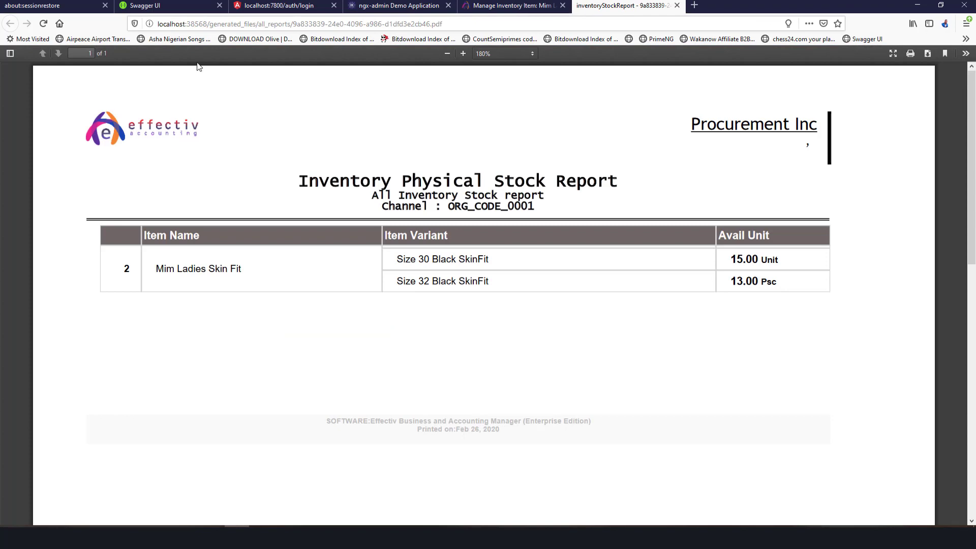
click(521, 9)
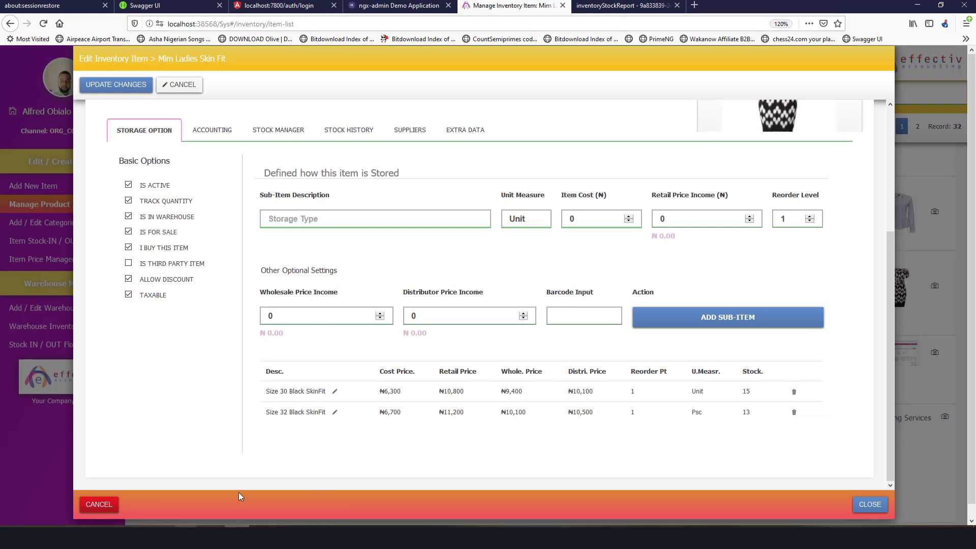
click(364, 23)
key(ctrl+c)
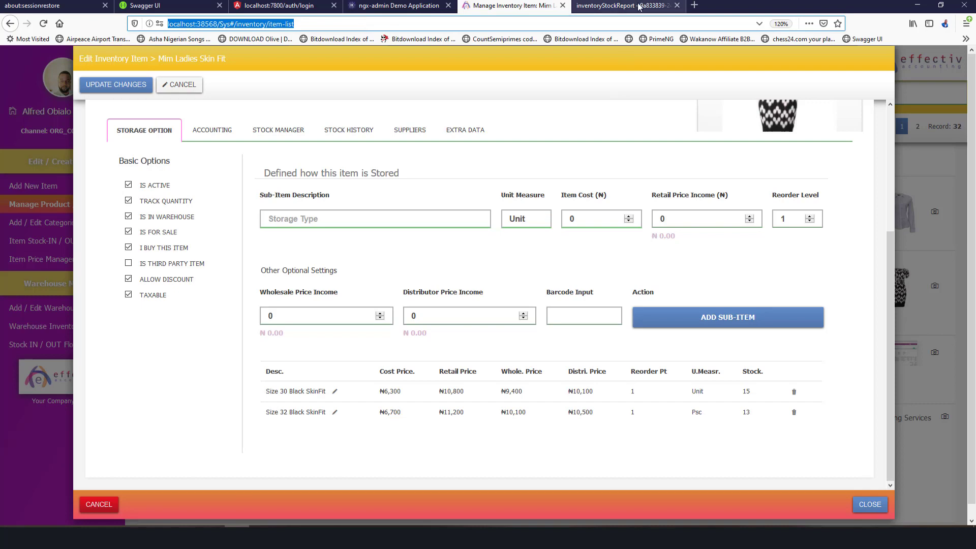
click(694, 5)
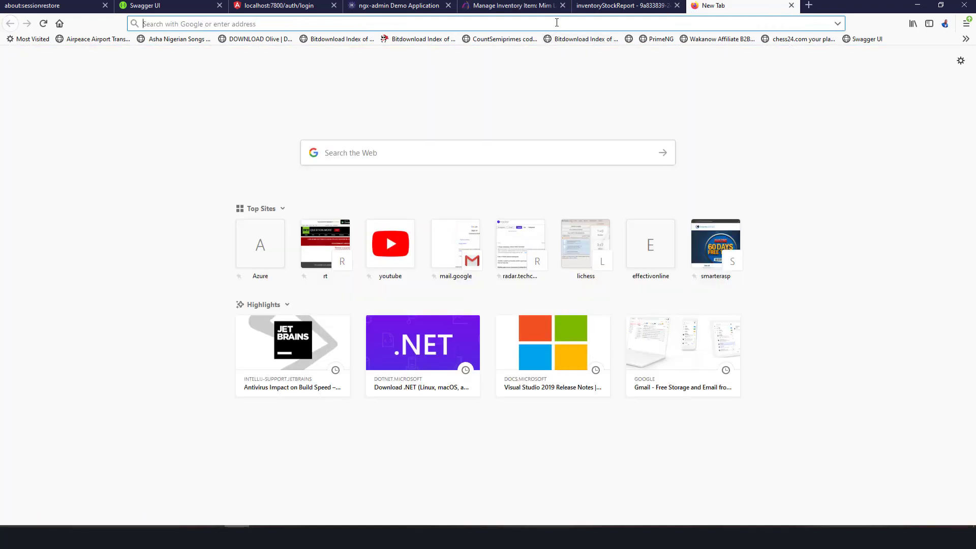
key(ctrl+v)
key(Return)
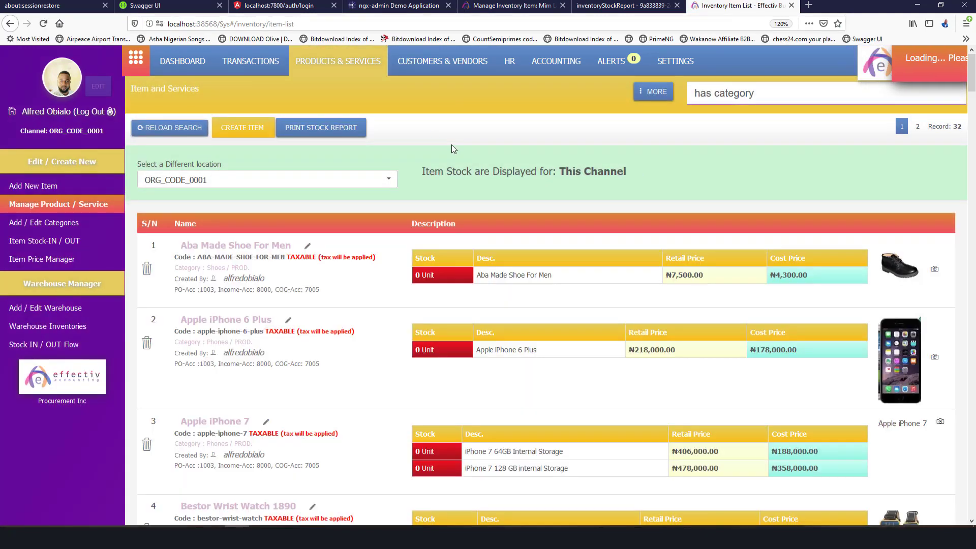
Go to the Accounting section and briefly open, then close, a journal entry form.
click(550, 61)
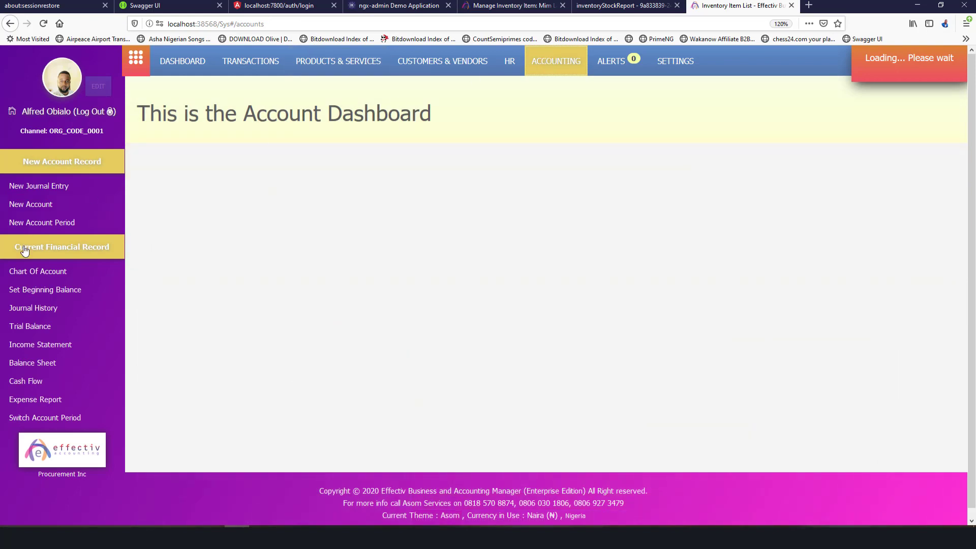
click(39, 186)
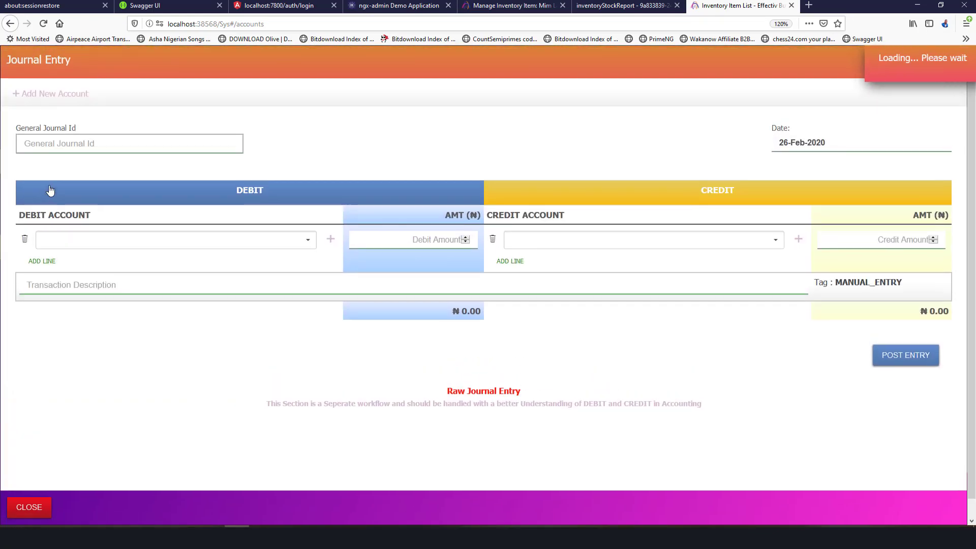
click(29, 507)
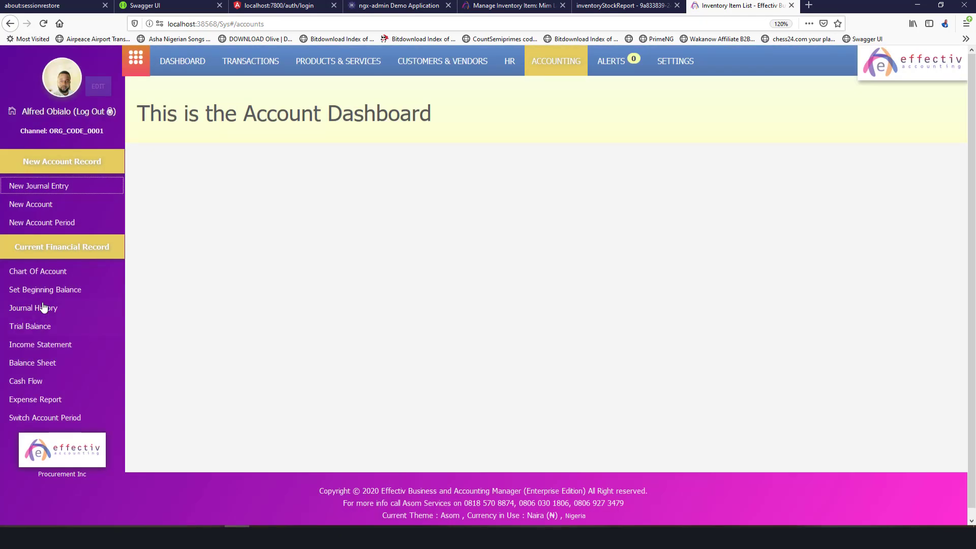
Review the Bank Account entry in Chart Of Account, then start a new Journal Entry.
click(51, 273)
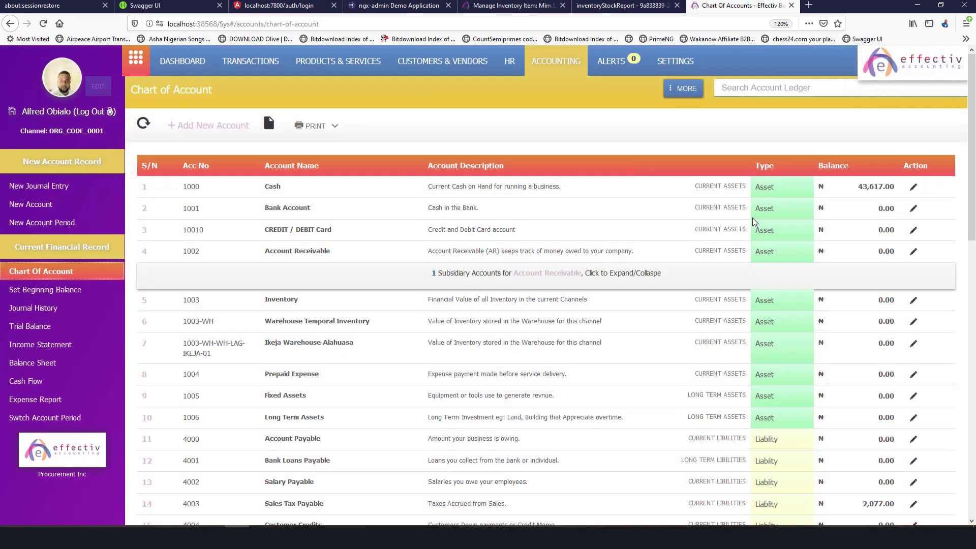
scroll(742, 254, down, 10)
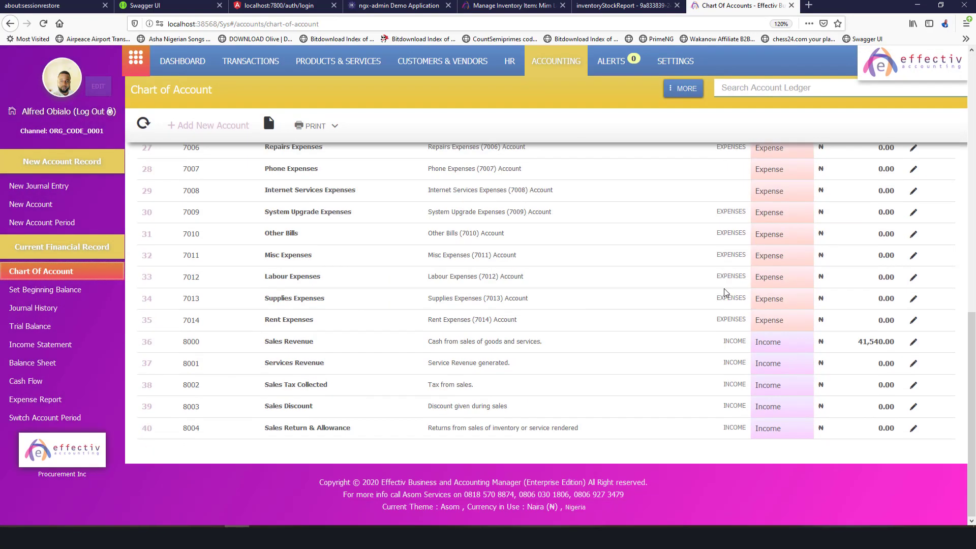
scroll(726, 292, up, 6)
scroll(726, 293, up, 7)
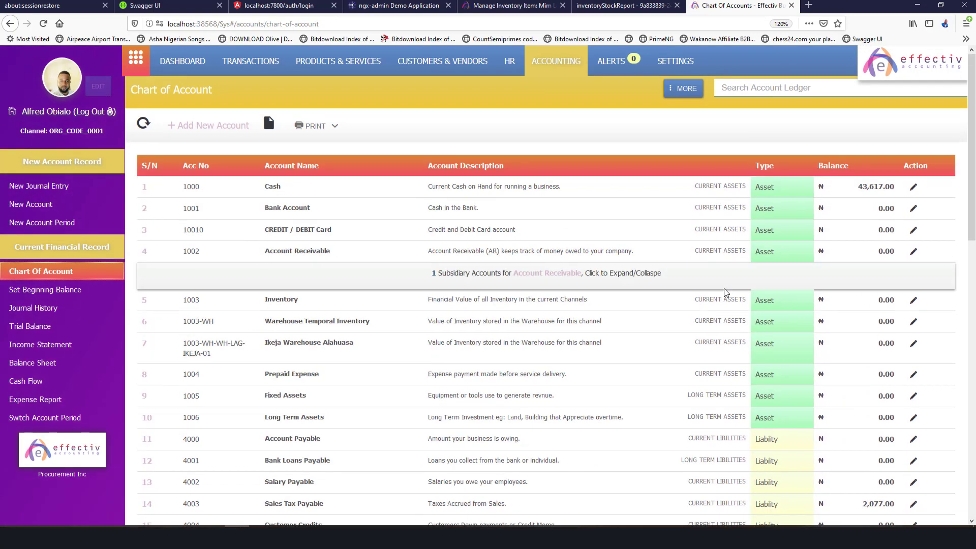
scroll(726, 292, down, 4)
scroll(726, 293, up, 4)
triple_click(297, 207)
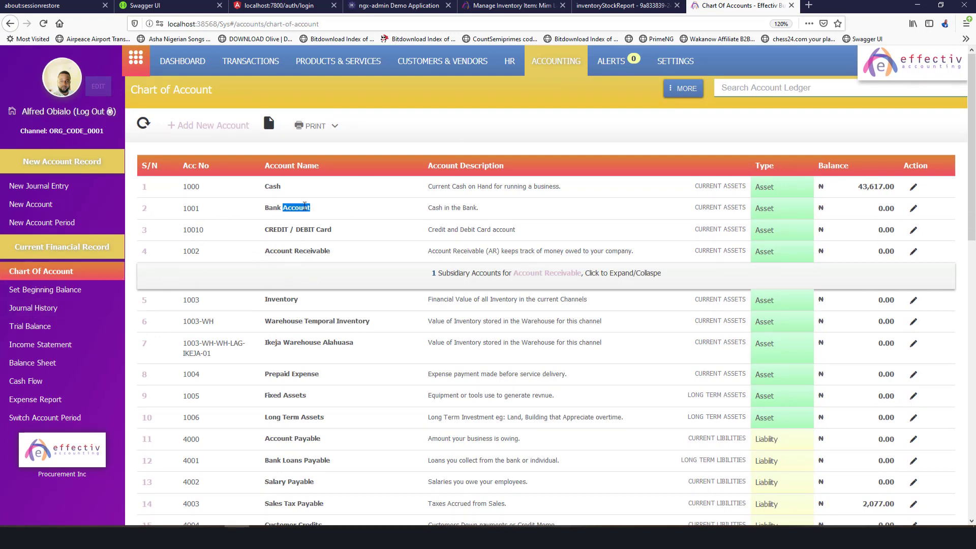
click(353, 252)
double_click(350, 238)
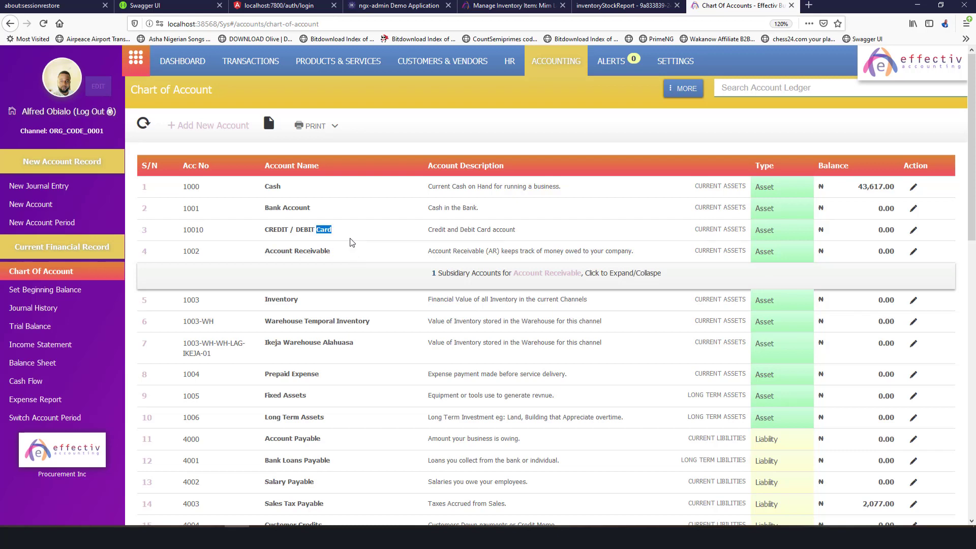
double_click(324, 214)
click(38, 186)
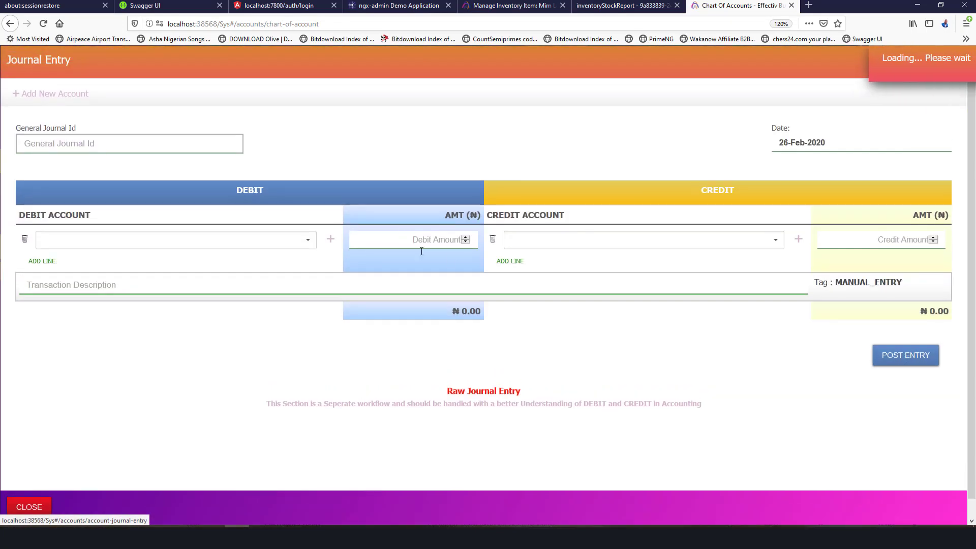
Set the journal's debit account to Cash after searching 'opera' then 'cash'.
click(295, 238)
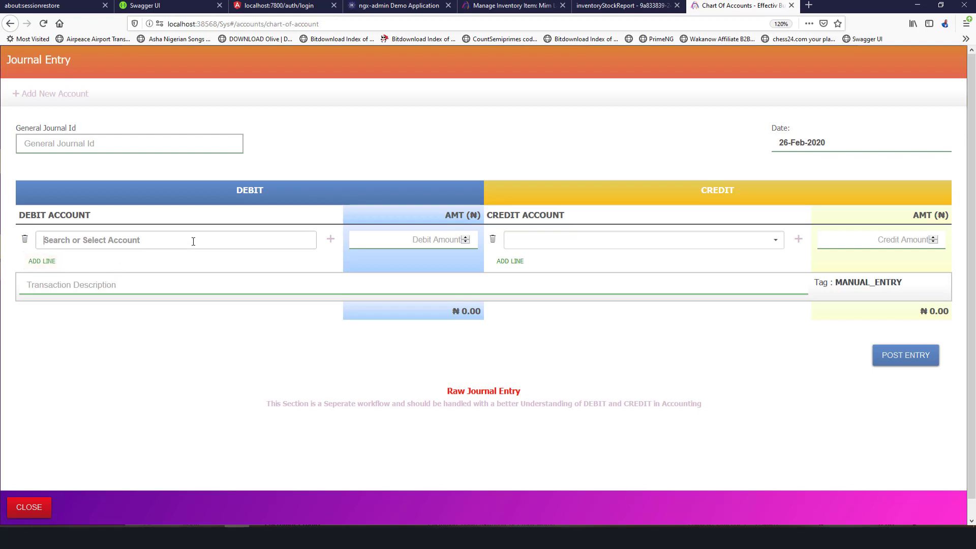
text(op)
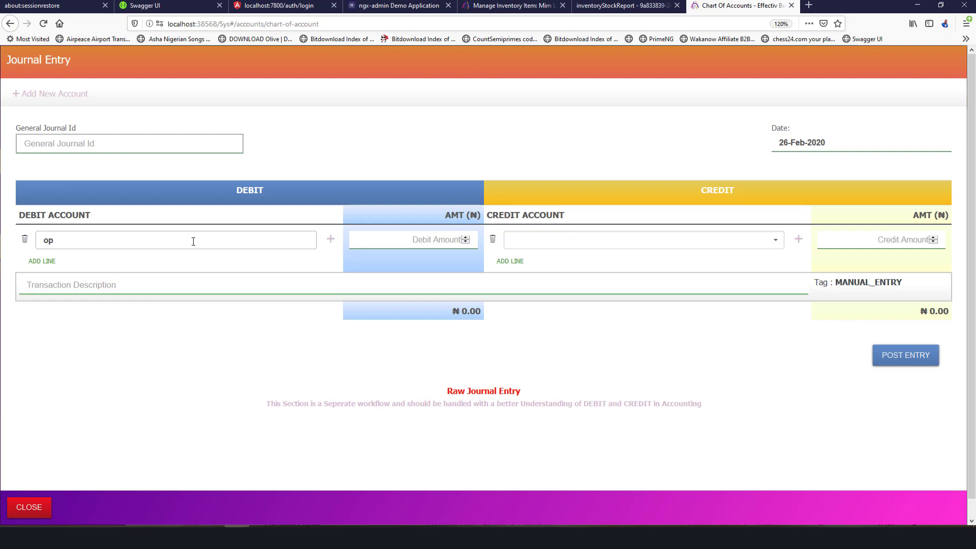
text(era)
key(ctrl+a)
text(cash)
click(216, 290)
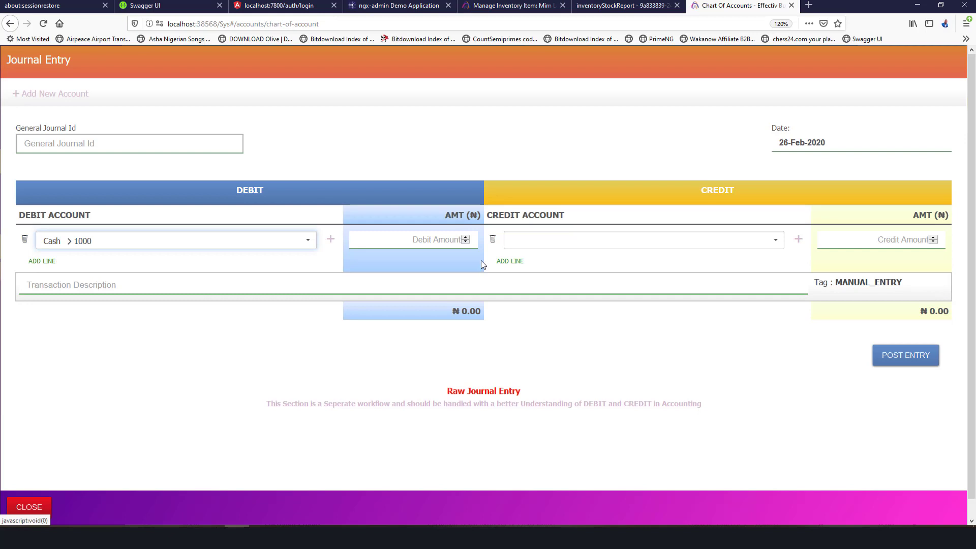
Try debit account searches 'operationa' and 'ban', then start creating a new account.
click(310, 247)
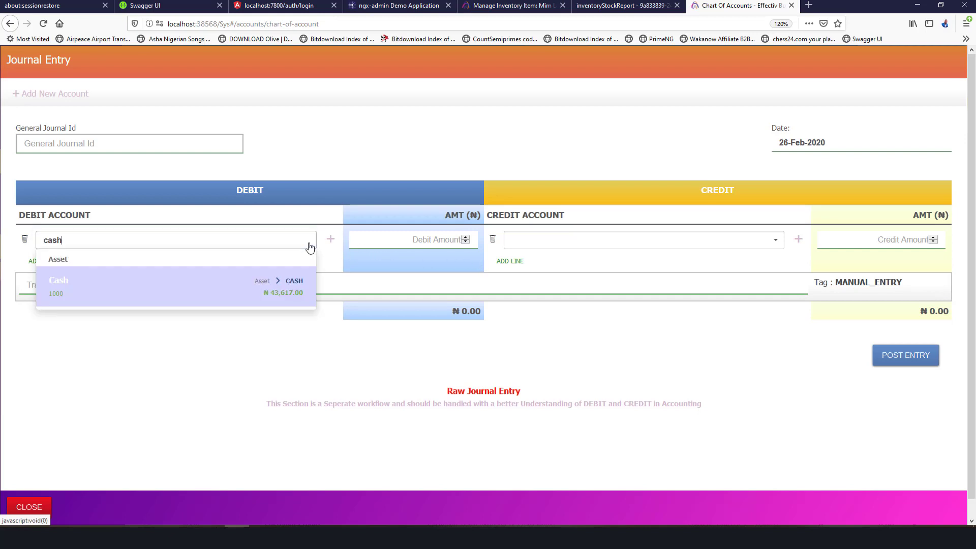
double_click(267, 239)
text(operationa)
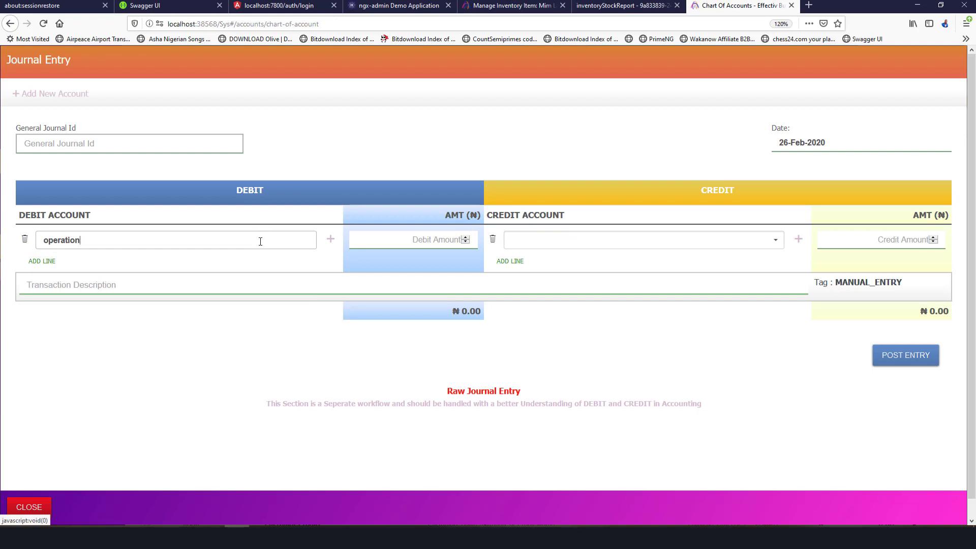
double_click(245, 244)
text(bank)
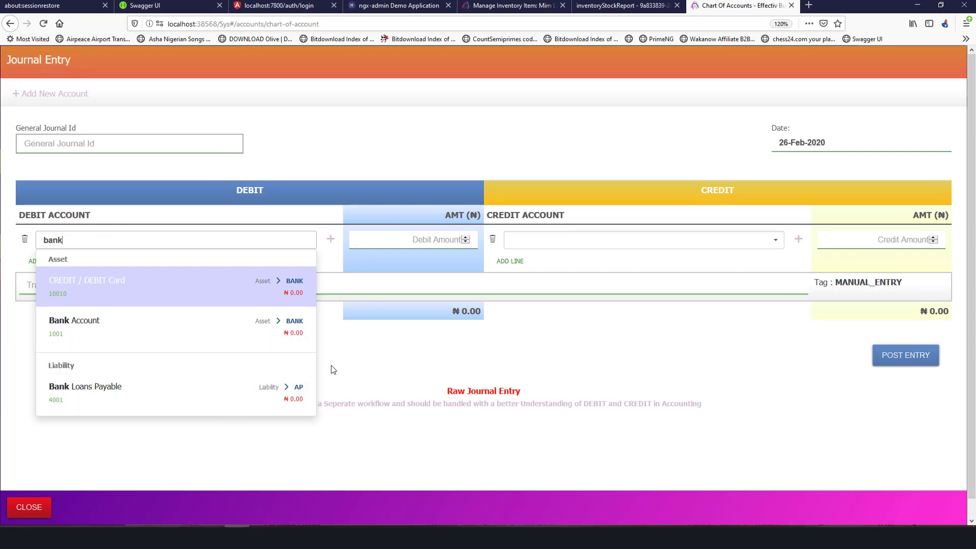
click(331, 240)
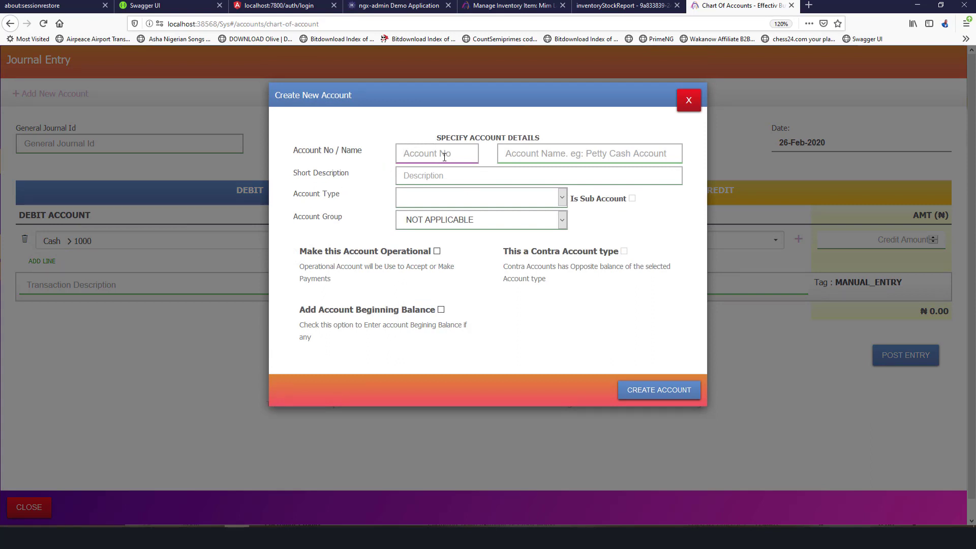
Enter the bank account number and choose Heritage Bank Ltd. as the account name.
click(524, 160)
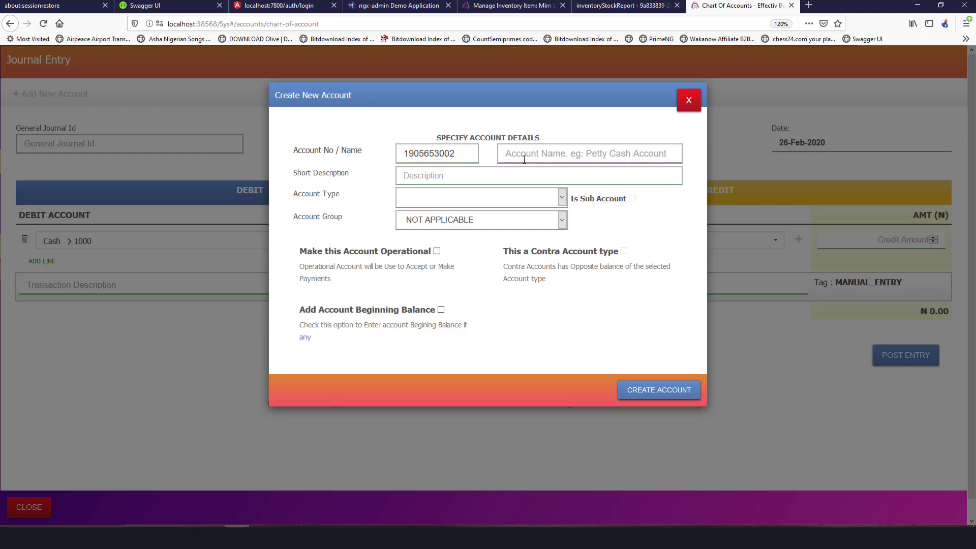
text(Heri)
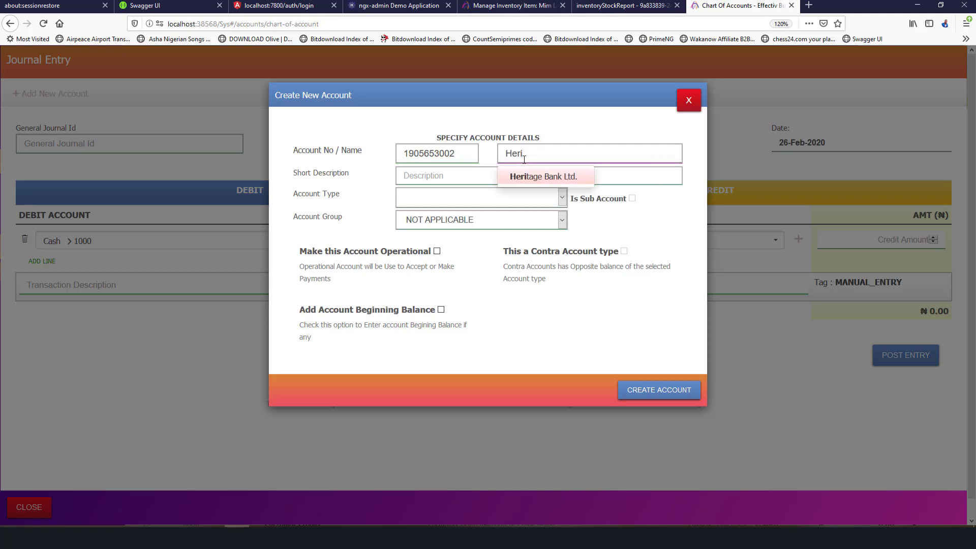
click(528, 176)
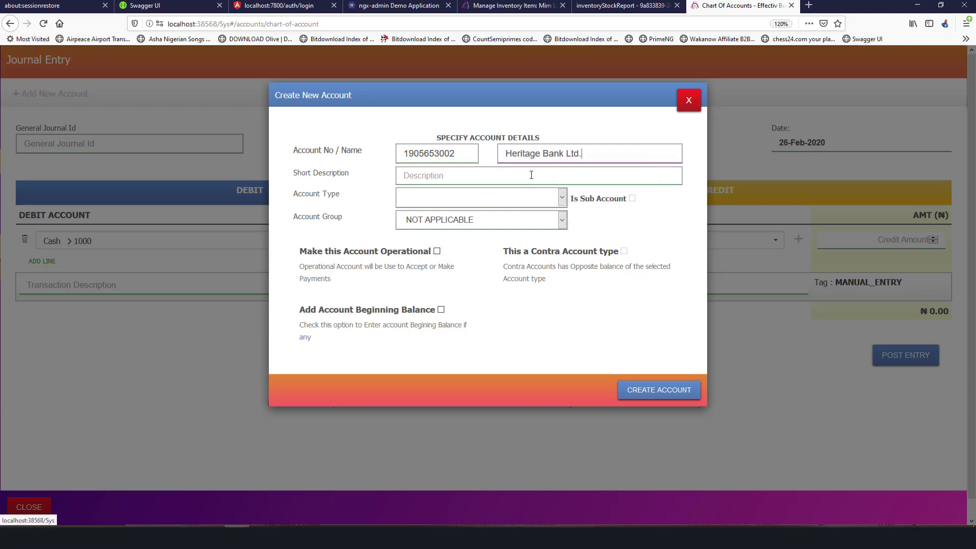
Describe the account as 'Heritage Savings Account' and set its type to Bank Account.
click(447, 178)
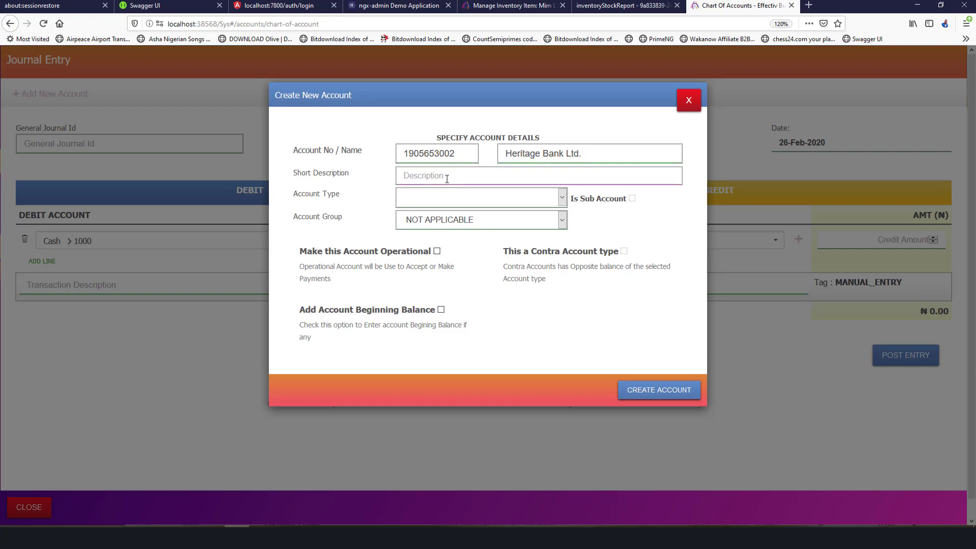
text(Heritage)
text( Savings a)
key(BackSpace)
text(Account)
click(485, 198)
click(452, 242)
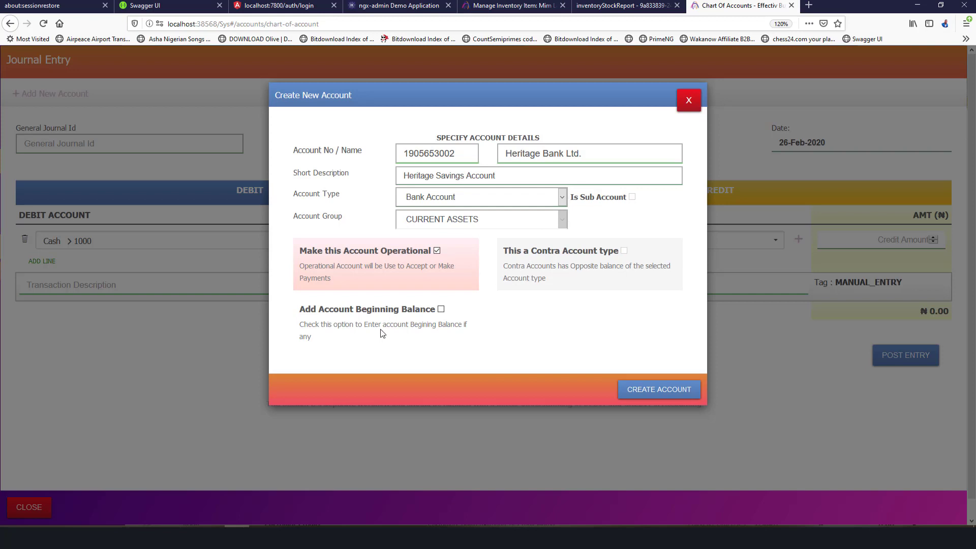
Give Heritage Bank Ltd. a 400000 beginning balance as of 29-Jan-2020 and create it.
click(392, 309)
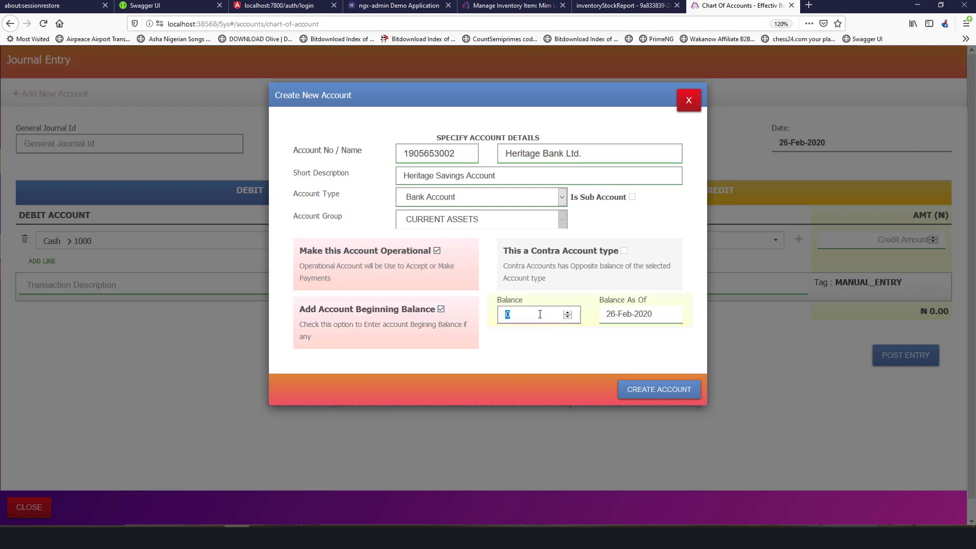
text(400000)
click(653, 312)
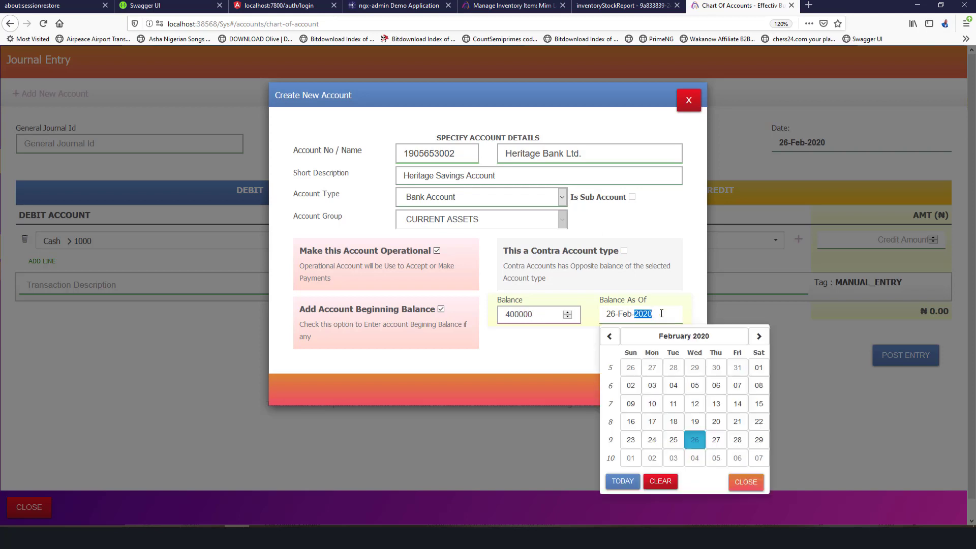
click(673, 261)
click(668, 314)
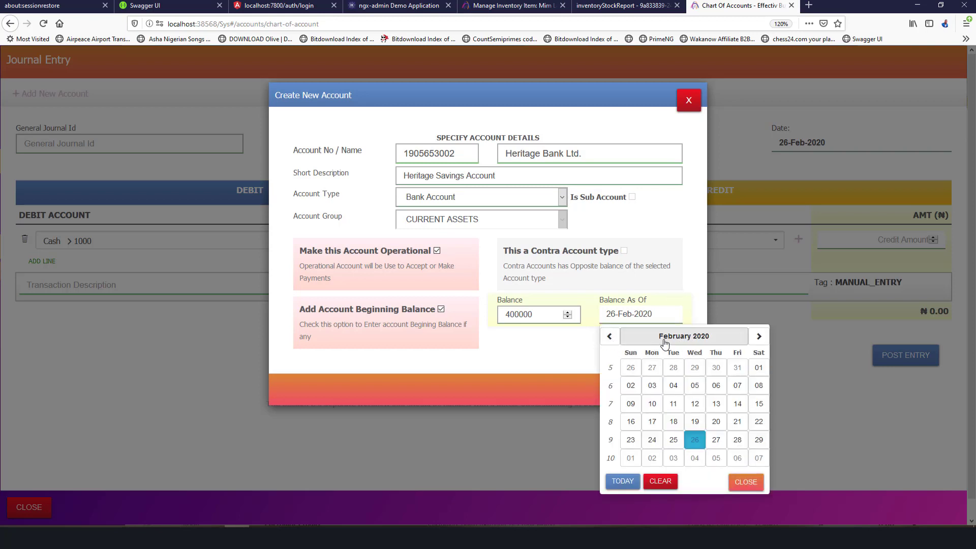
click(676, 336)
click(613, 358)
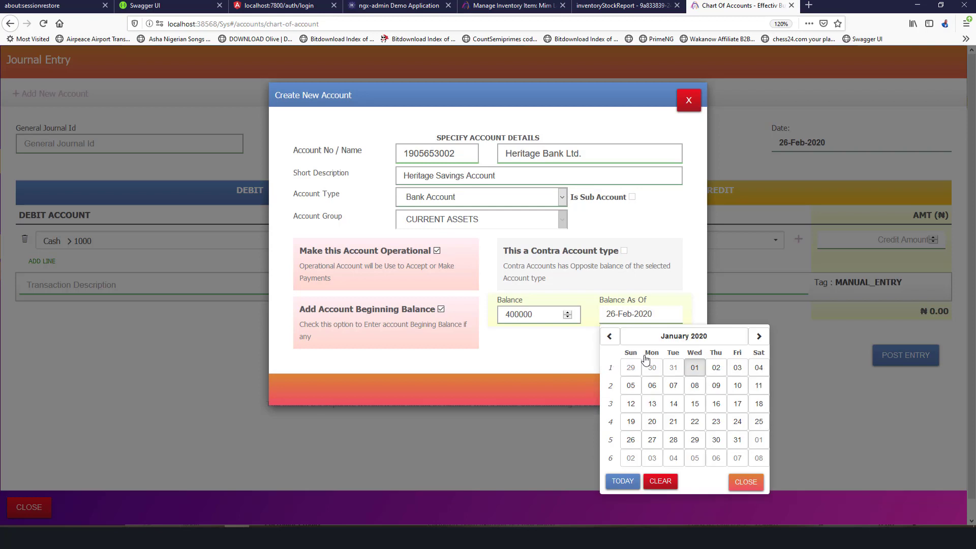
click(695, 440)
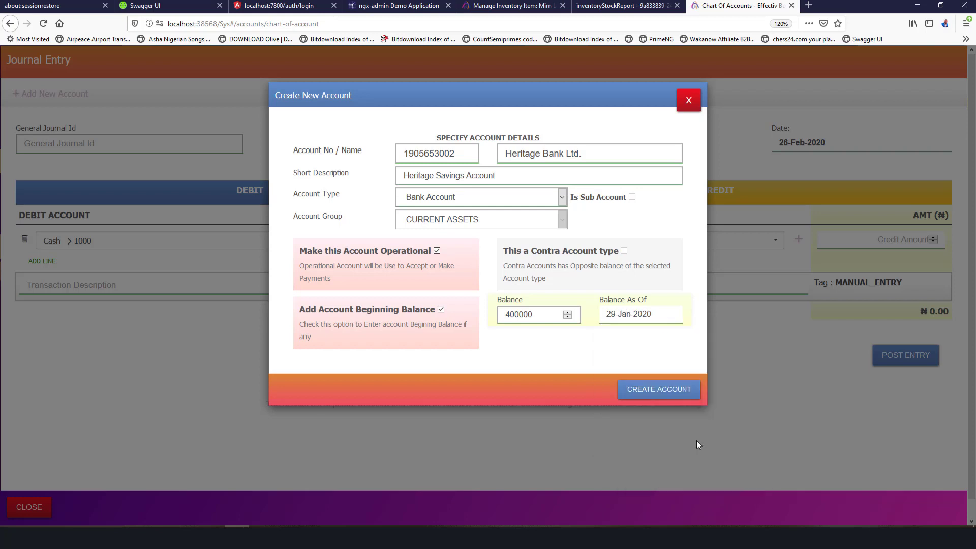
click(636, 390)
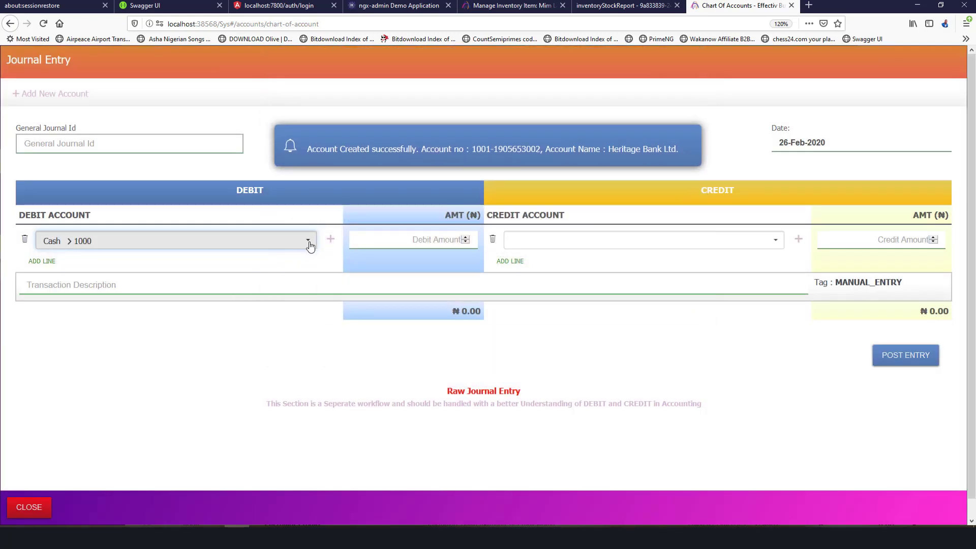
Debit Heritage Bank Ltd. for 1,700,000 on the journal entry.
click(309, 246)
text(bank)
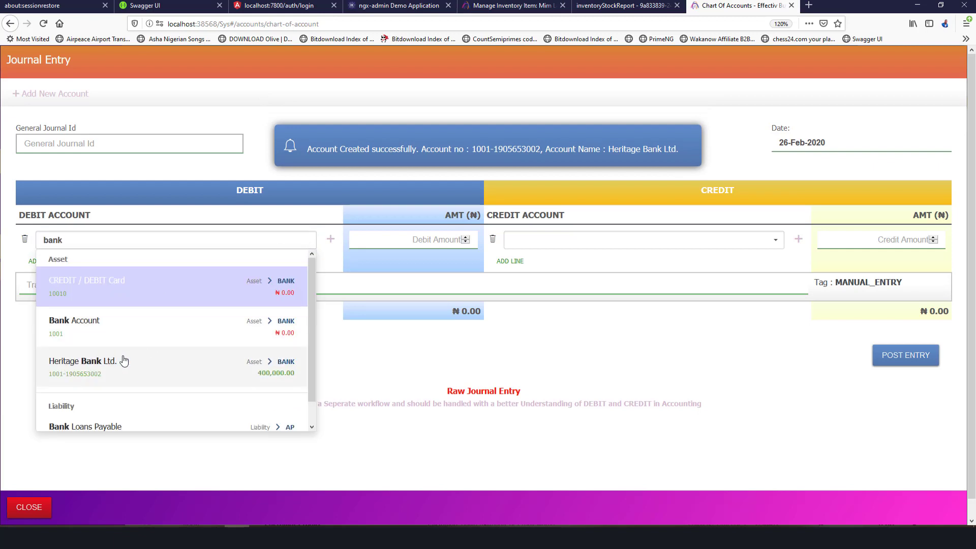
click(287, 379)
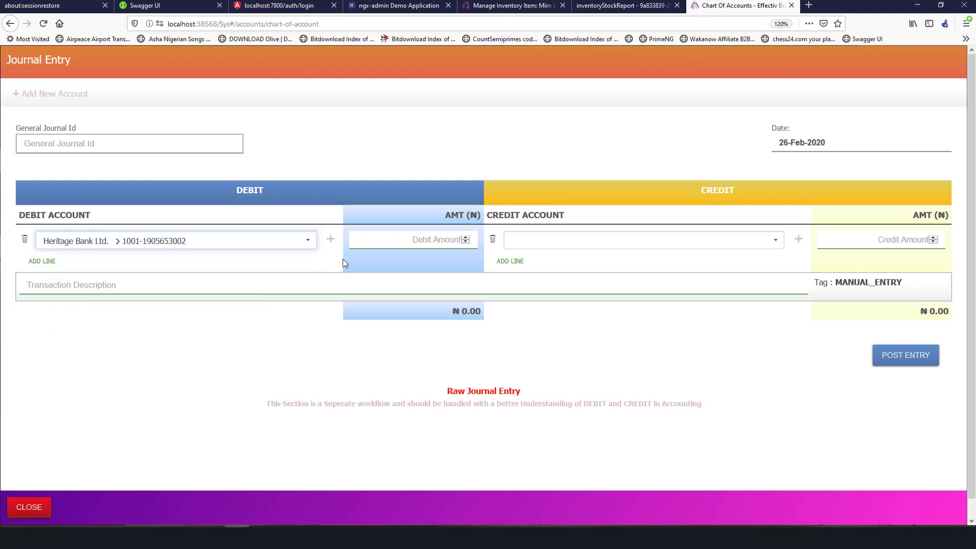
click(426, 237)
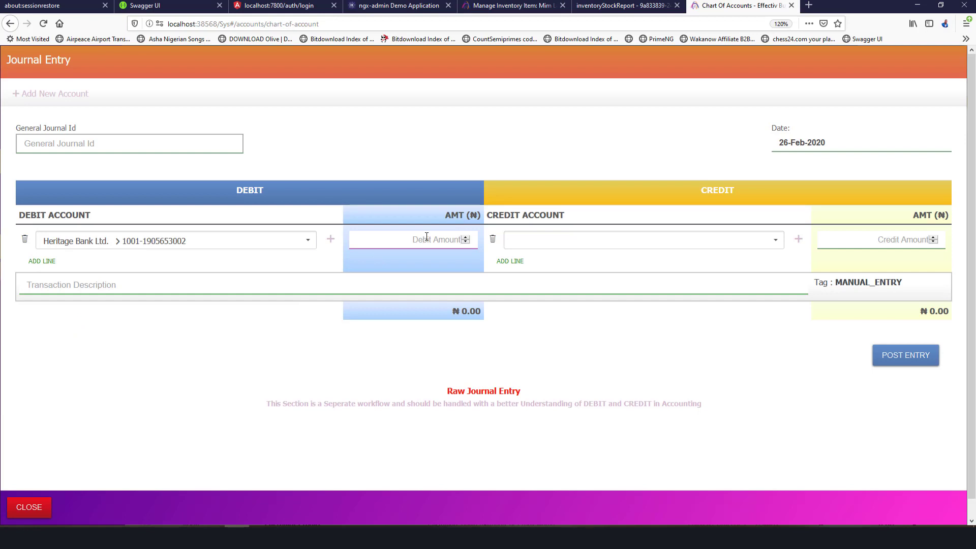
text(700000)
click(433, 239)
text(1)
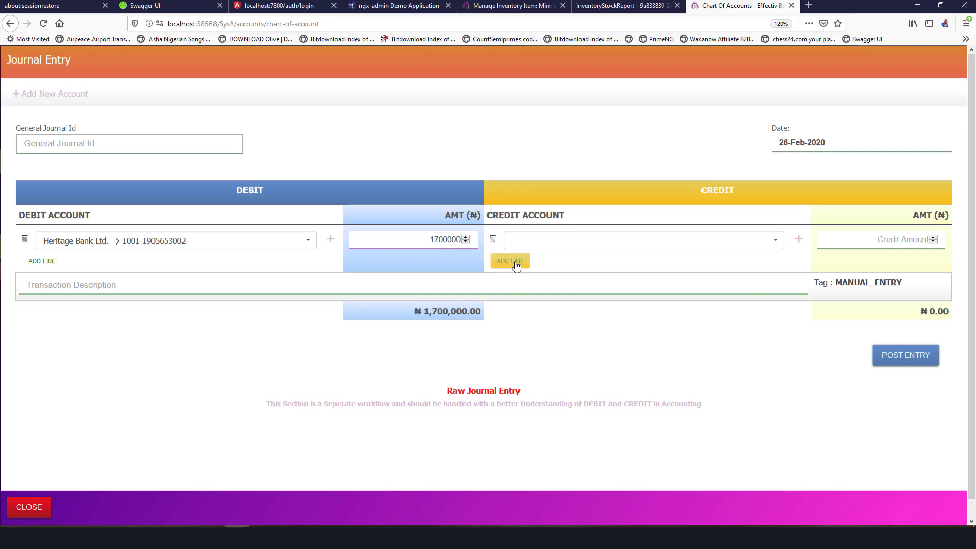
Search the credit account box, trying 'ban' and 'li' before settling on 'loa'.
click(616, 242)
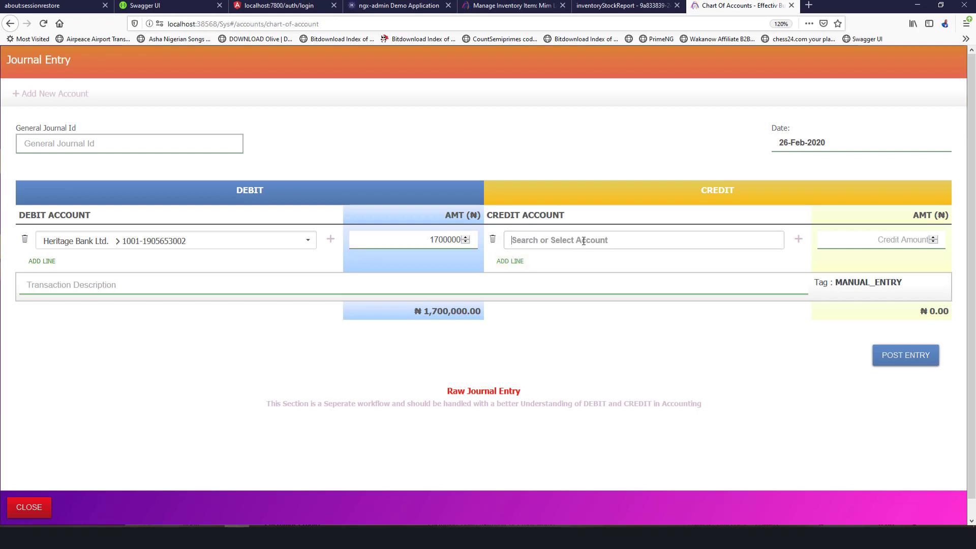
text(ban)
key(BackSpace)
key(BackSpace)
key(BackSpace)
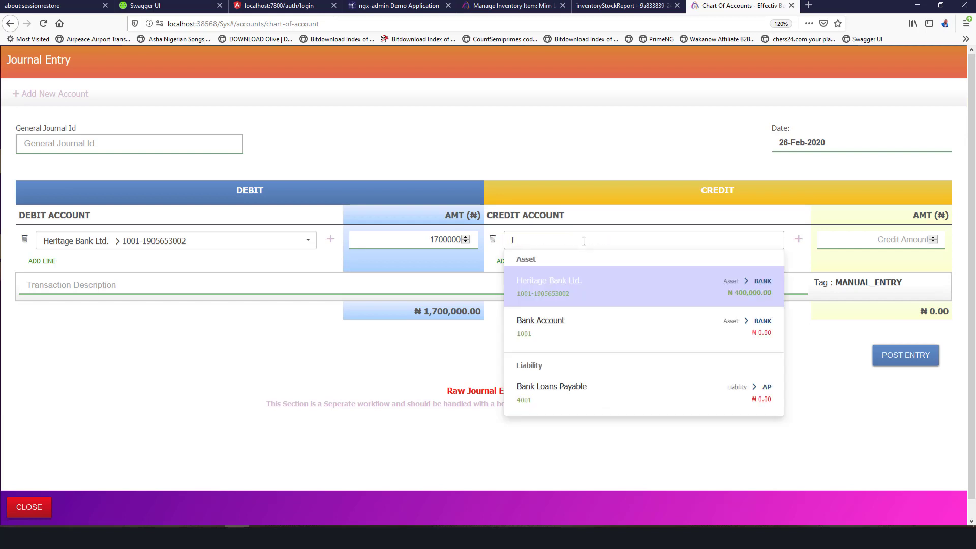
text(li)
key(BackSpace)
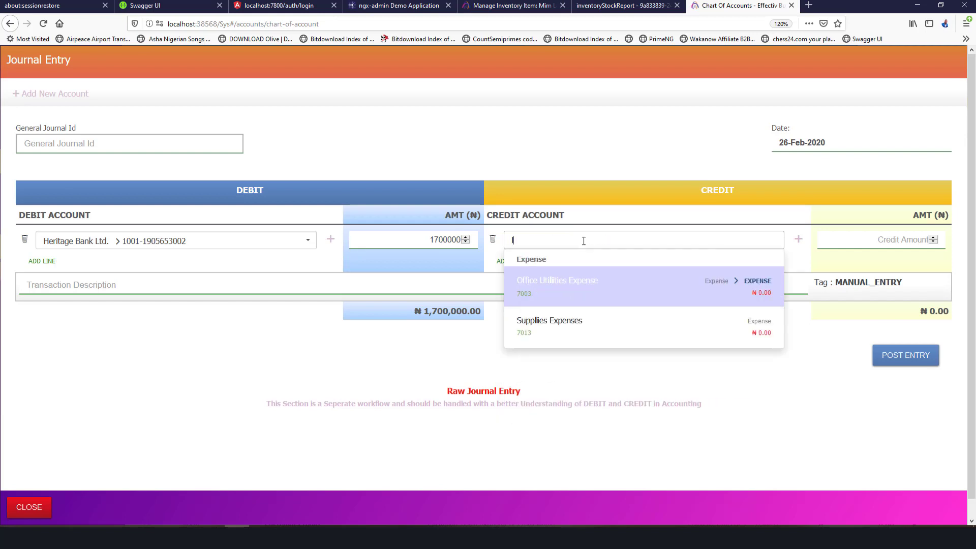
key(BackSpace)
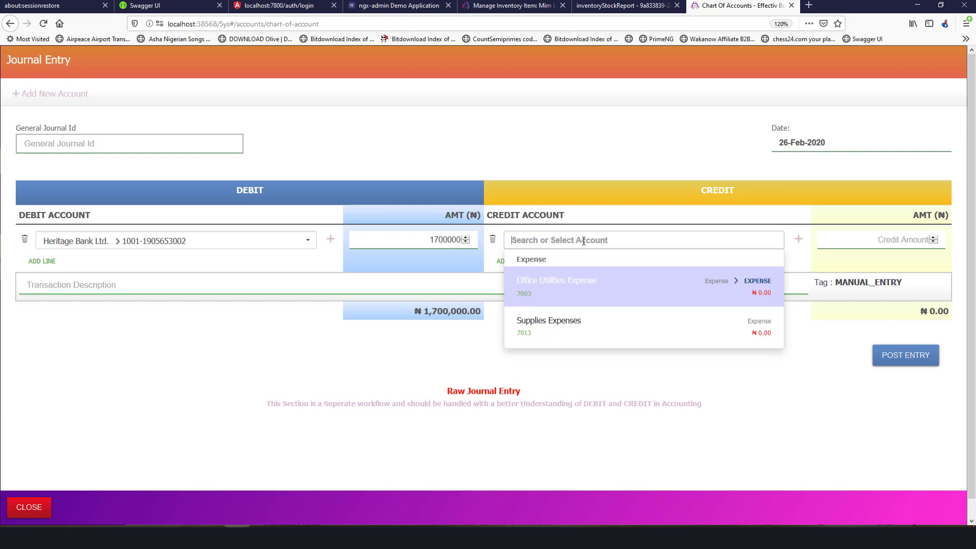
text(loa)
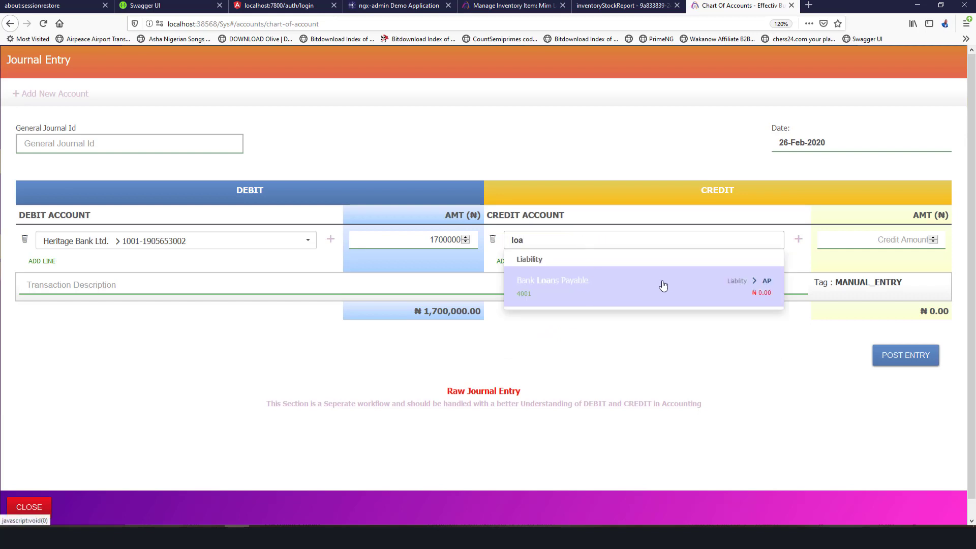
Start a new credit-side account and set its type to Liability Account.
click(761, 294)
click(797, 239)
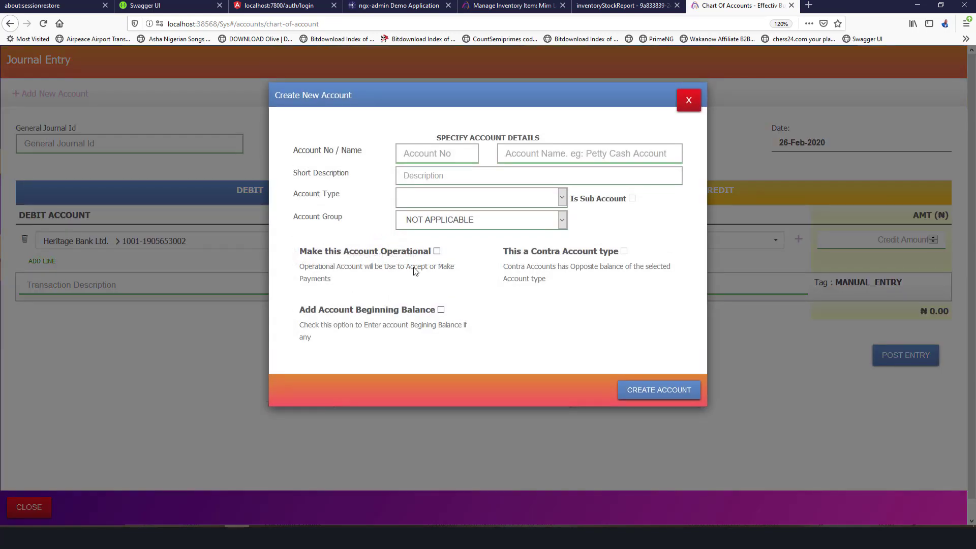
click(562, 197)
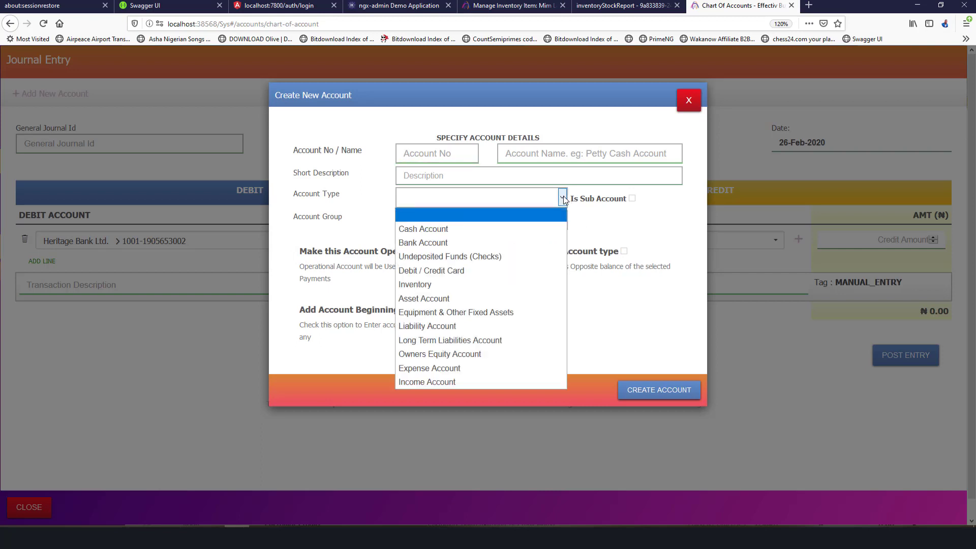
click(458, 326)
Make it a sub-account of Bank Loans Payable (4001), found by searching 'loan'.
click(622, 202)
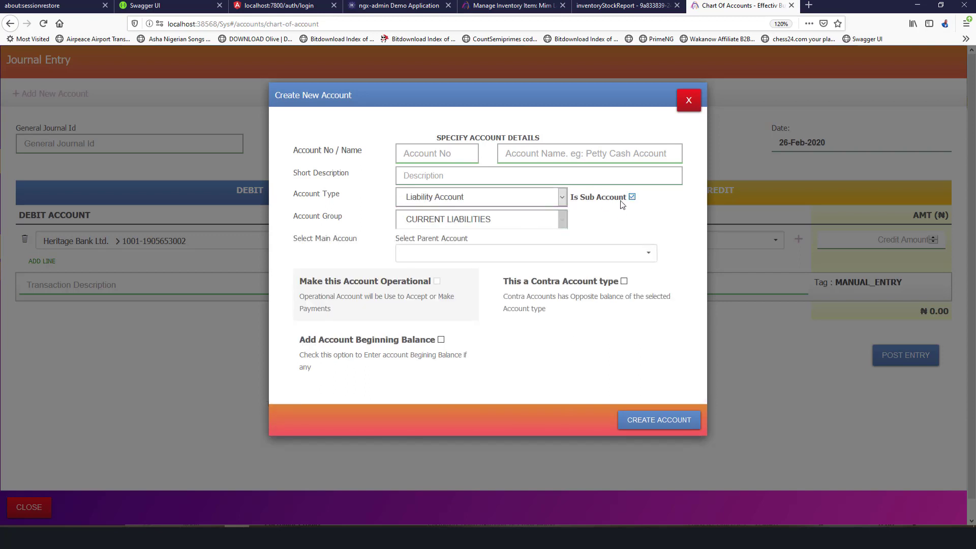
click(514, 260)
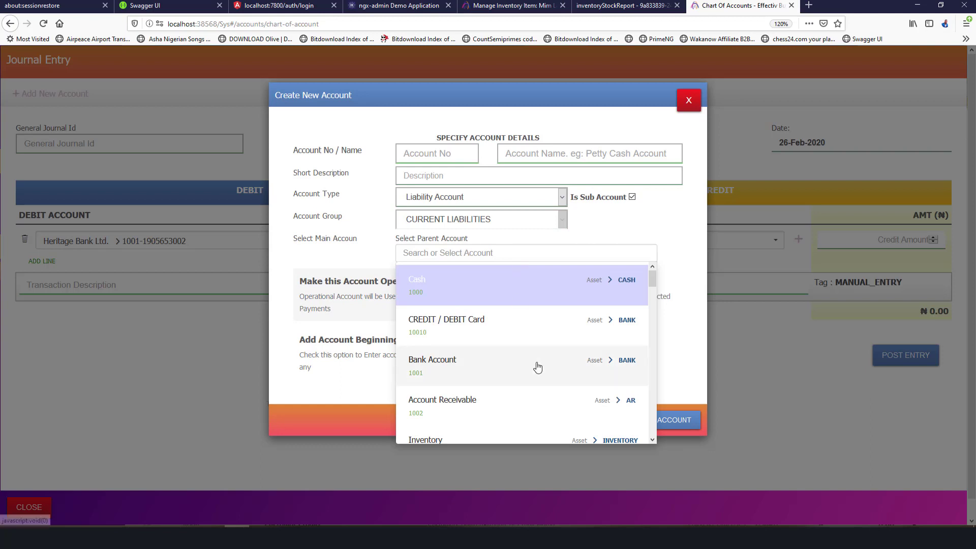
scroll(537, 366, down, 5)
scroll(537, 365, up, 5)
scroll(536, 366, down, 1)
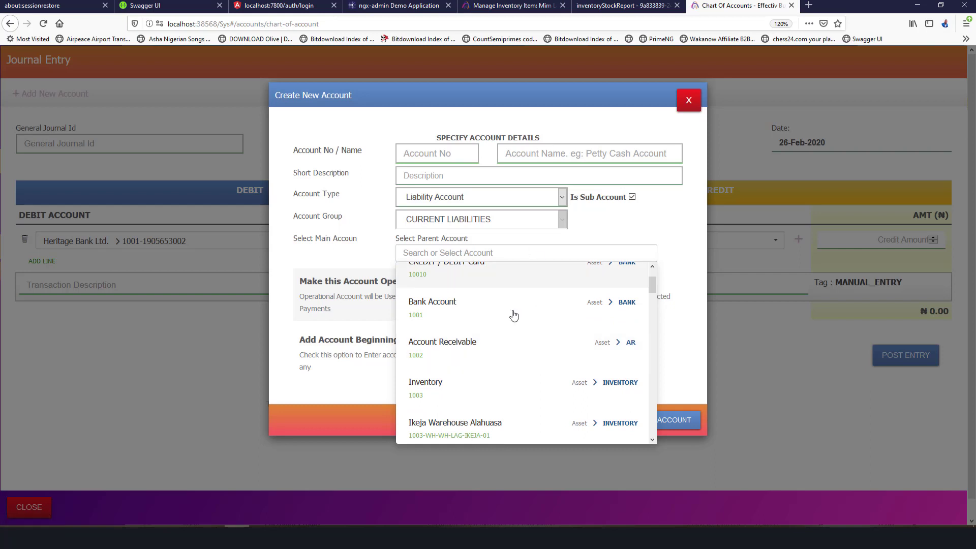
scroll(531, 351, down, 1)
scroll(531, 351, down, 3)
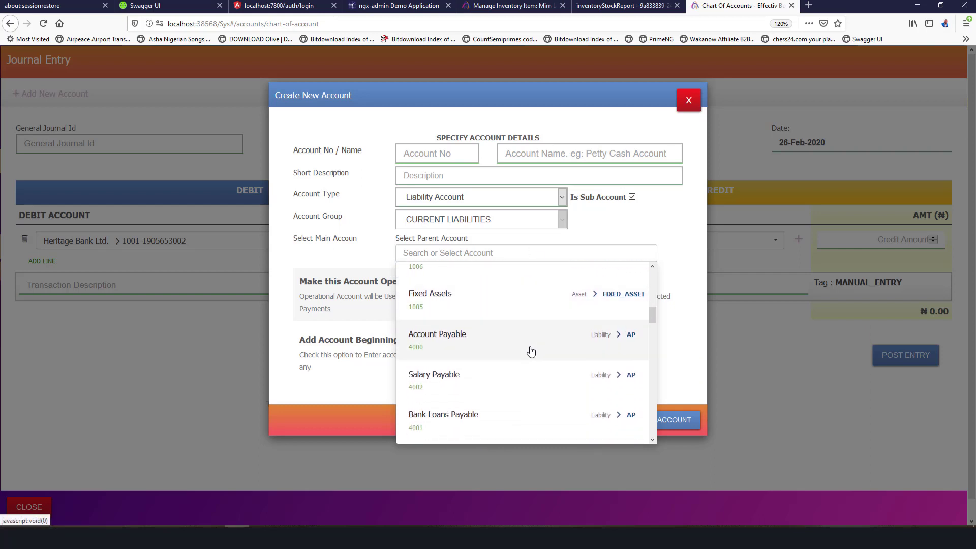
scroll(531, 351, up, 7)
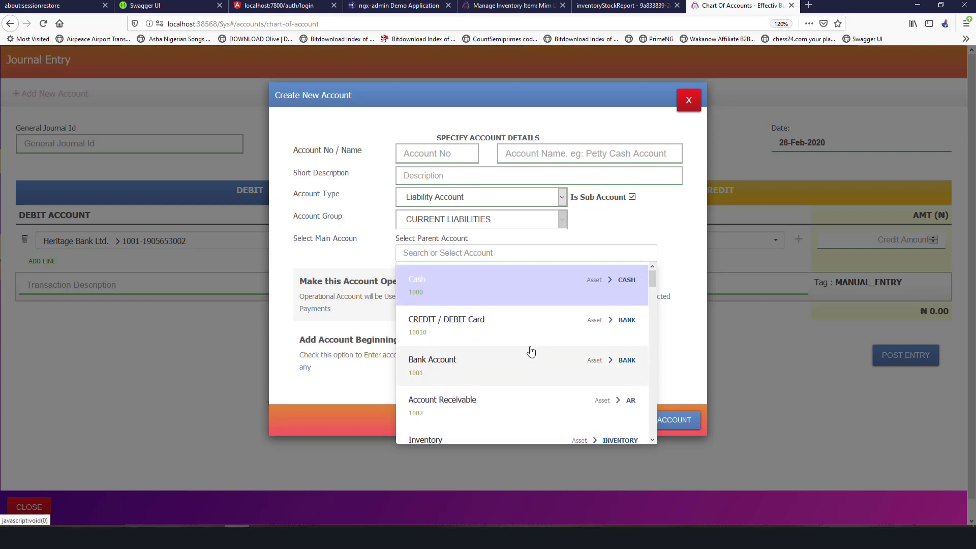
scroll(531, 351, down, 9)
scroll(530, 352, up, 3)
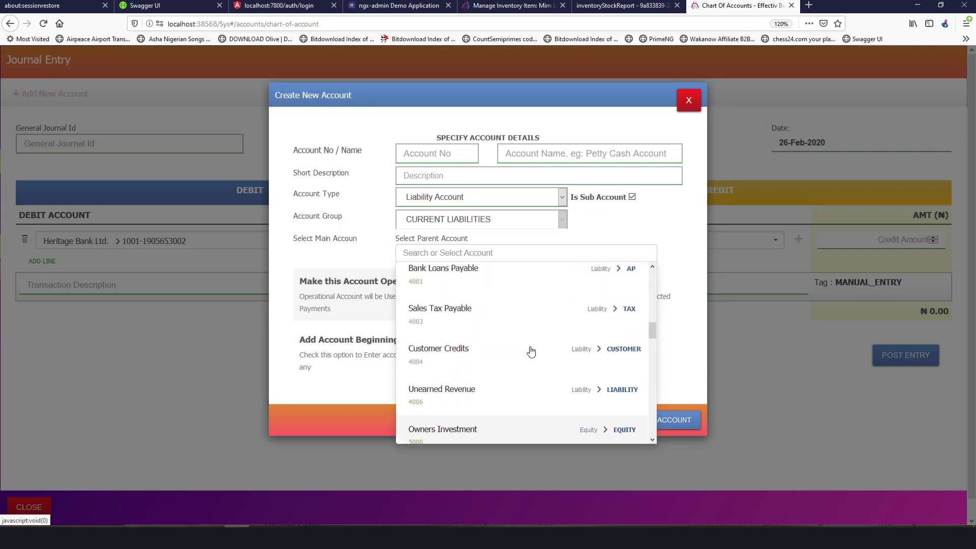
scroll(530, 351, up, 2)
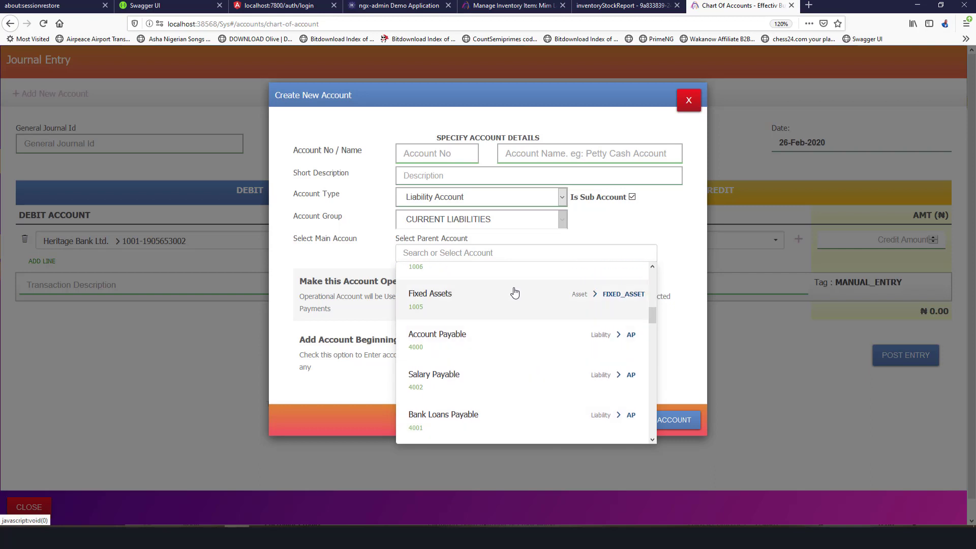
click(513, 258)
text(loan)
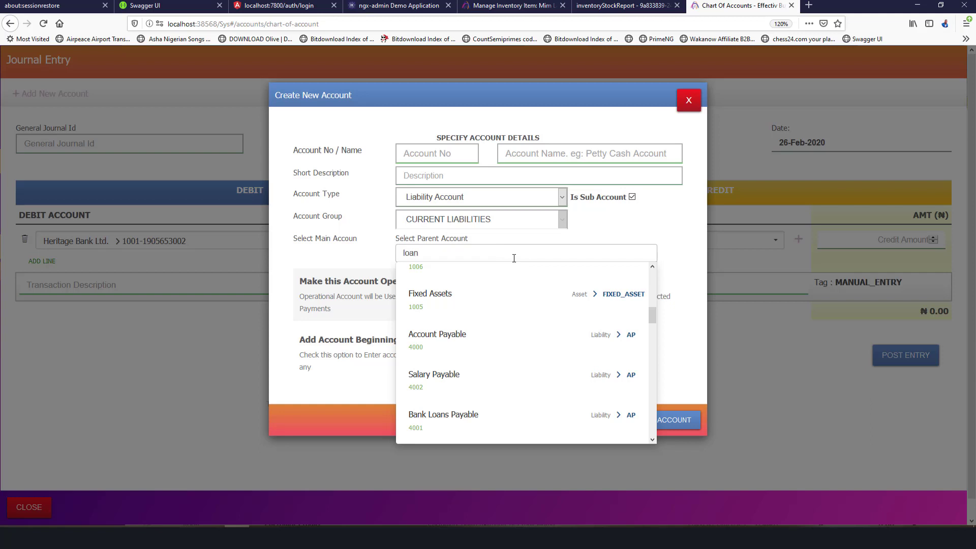
click(567, 277)
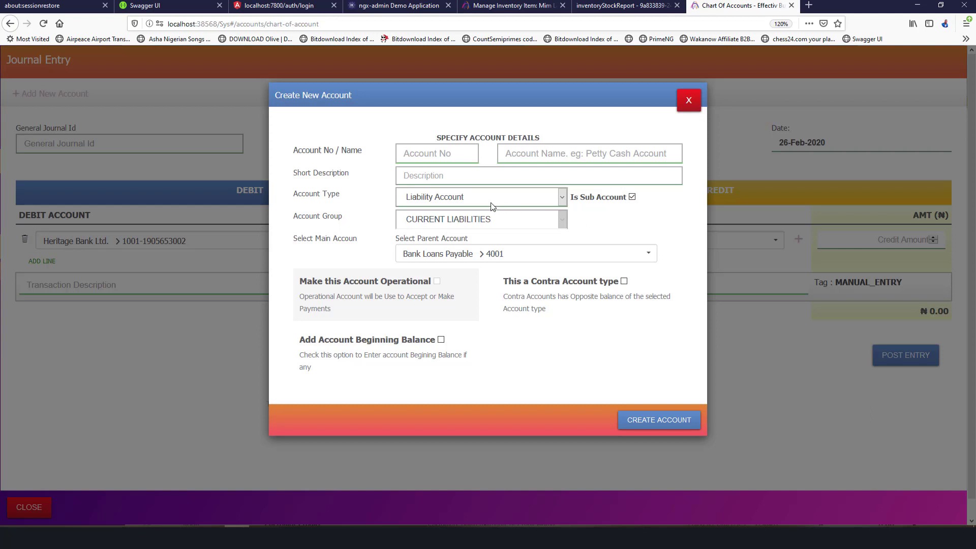
Create the Access Bank Plc sub-account with its account number and description 'Loans From Access Bank'.
click(461, 159)
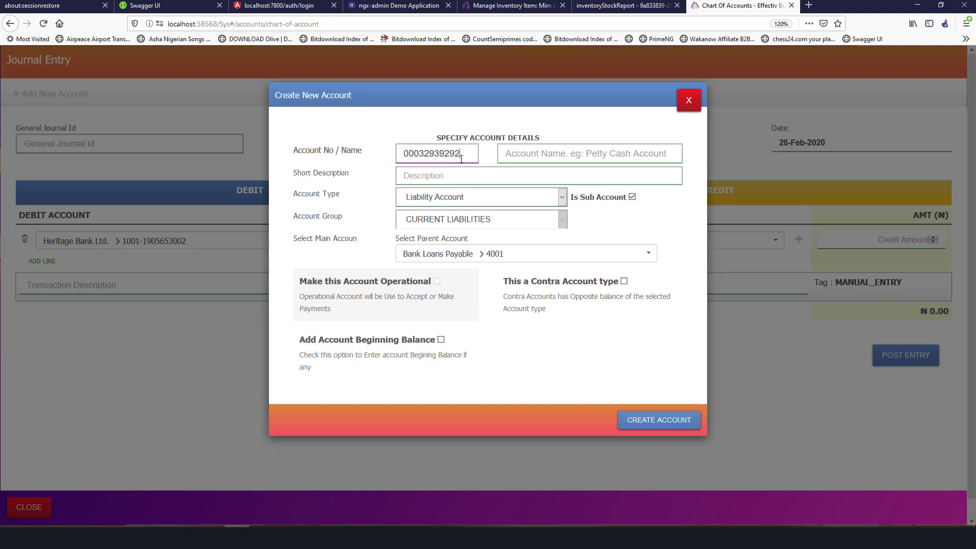
click(534, 152)
text(Acc)
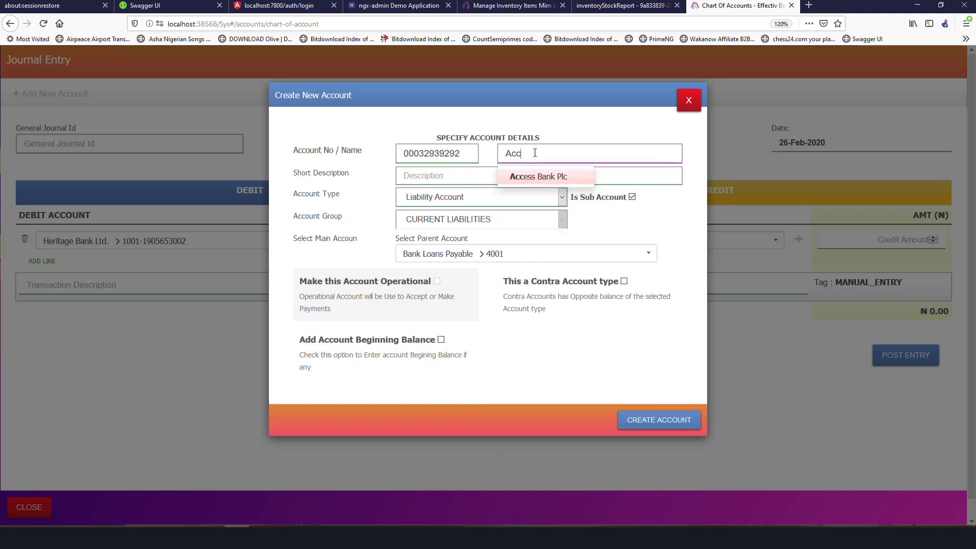
click(533, 176)
click(488, 171)
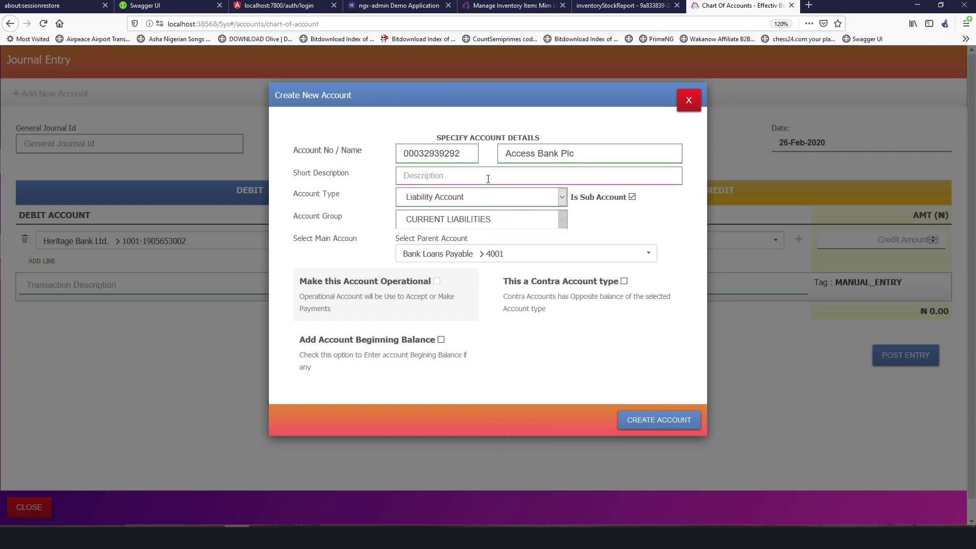
text(Loans From Access Bank)
click(633, 422)
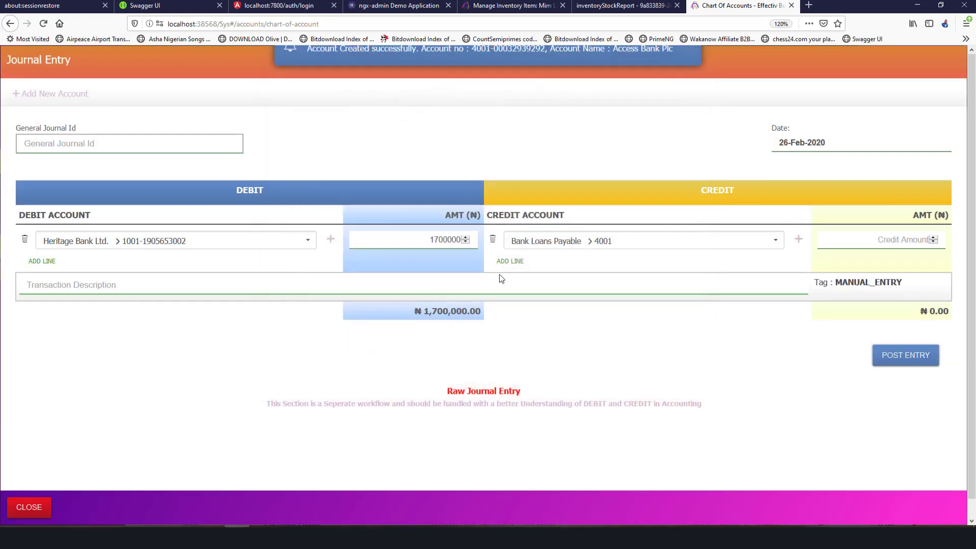
Credit Access Bank Plc with 1,700,000 in the journal entry.
click(580, 243)
text(loa)
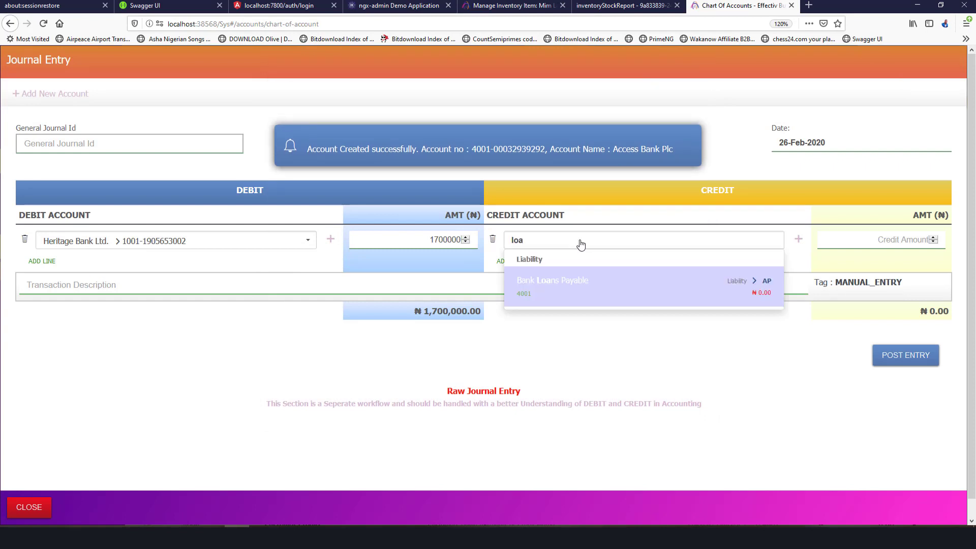
double_click(580, 240)
text(loan)
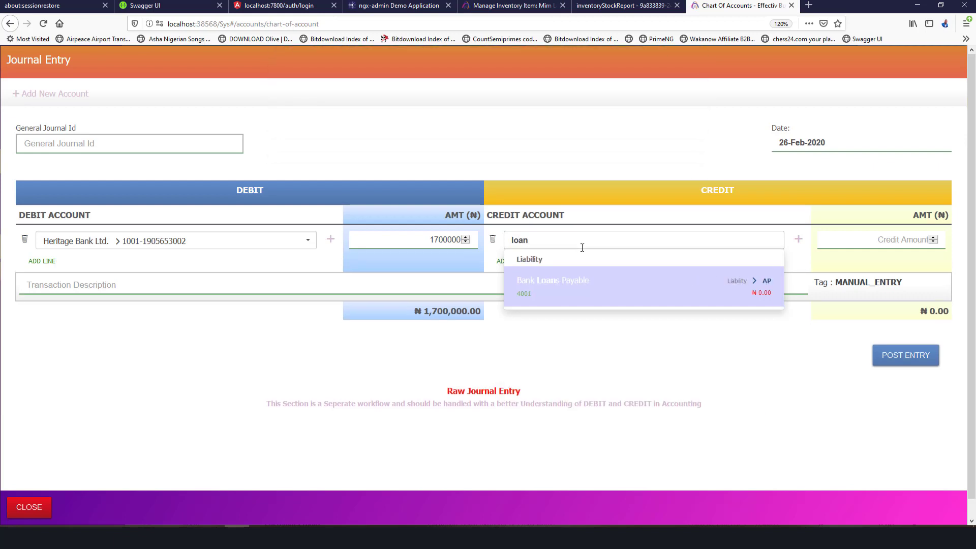
key(BackSpace)
key(BackSpace)
key(BackSpace)
key(BackSpace)
text(Acc)
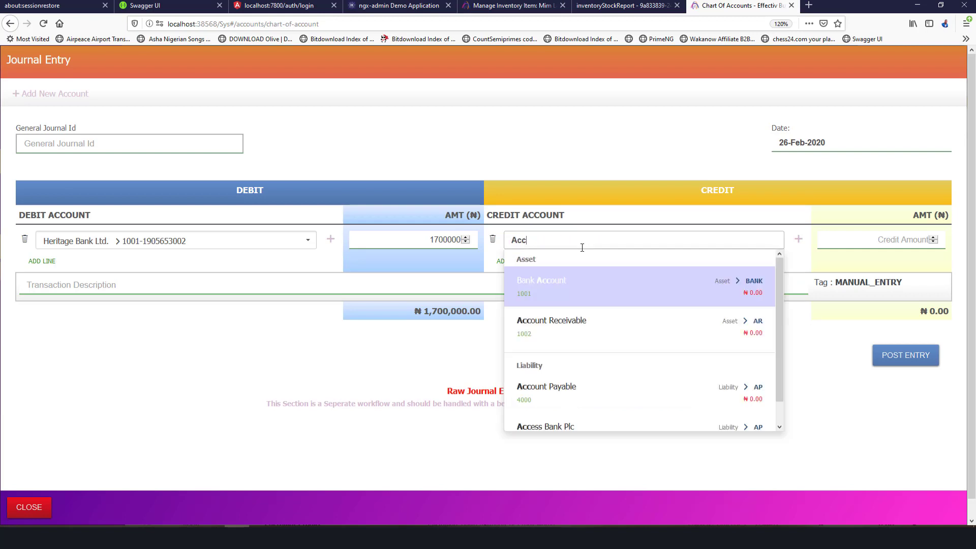
text(ess)
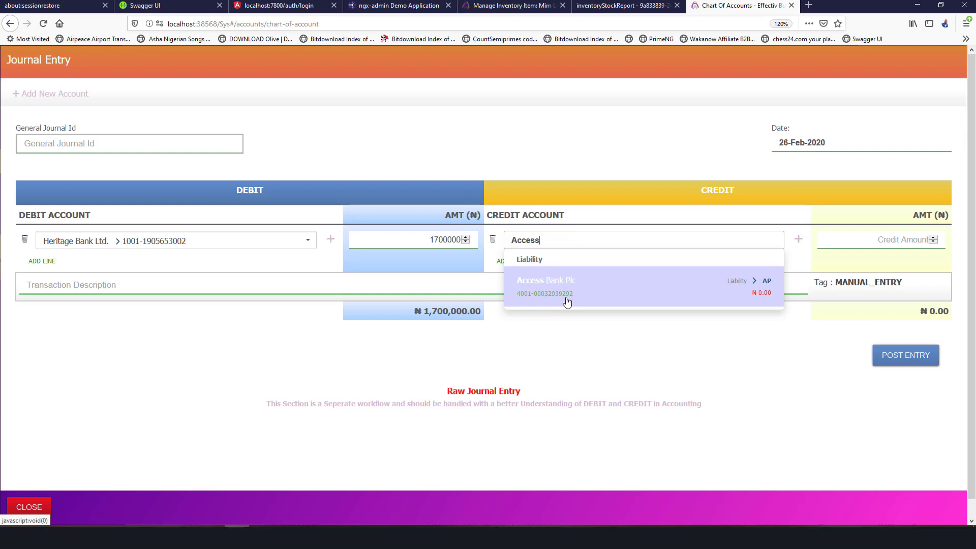
click(567, 302)
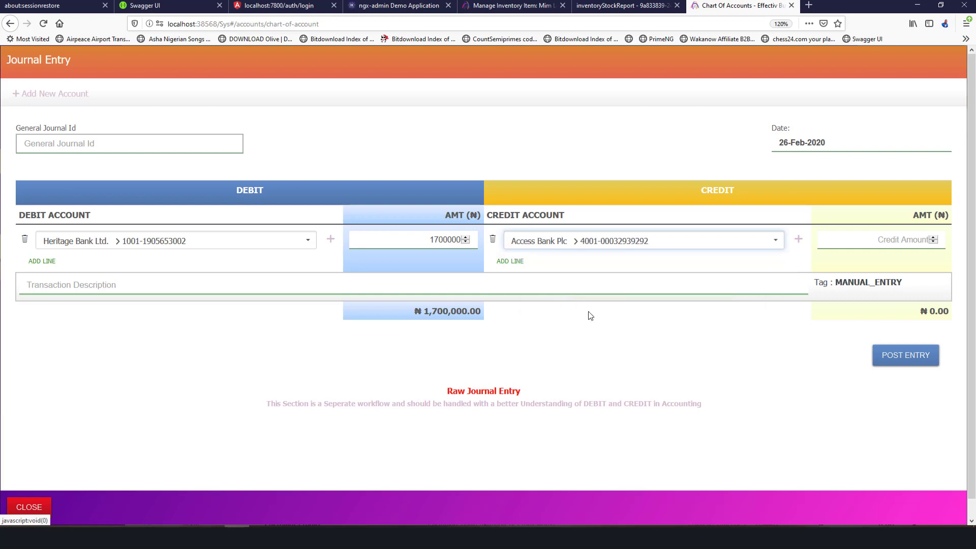
click(843, 242)
text(17)
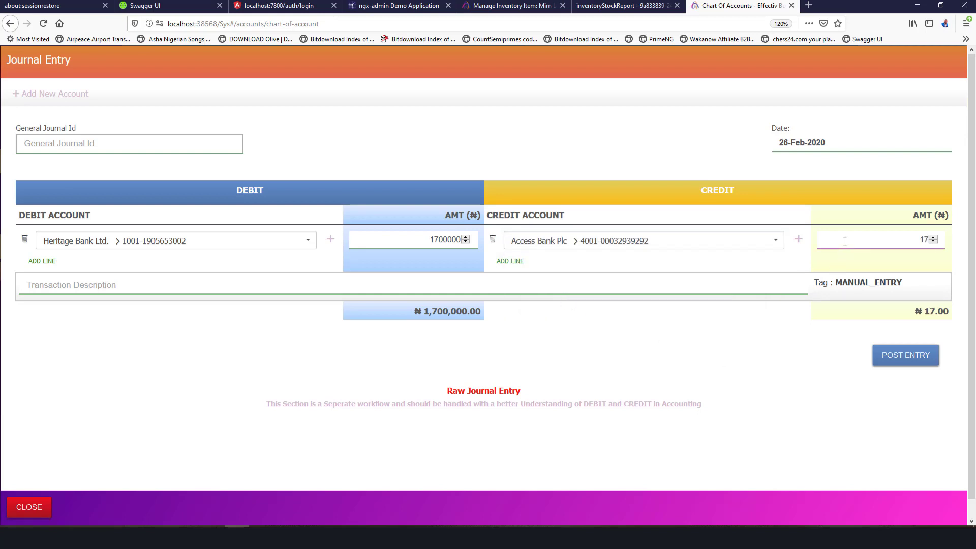
text(00000)
Describe the entry as 'Loan Taken from Access Banl Plc' and post it.
click(549, 289)
text(Loan)
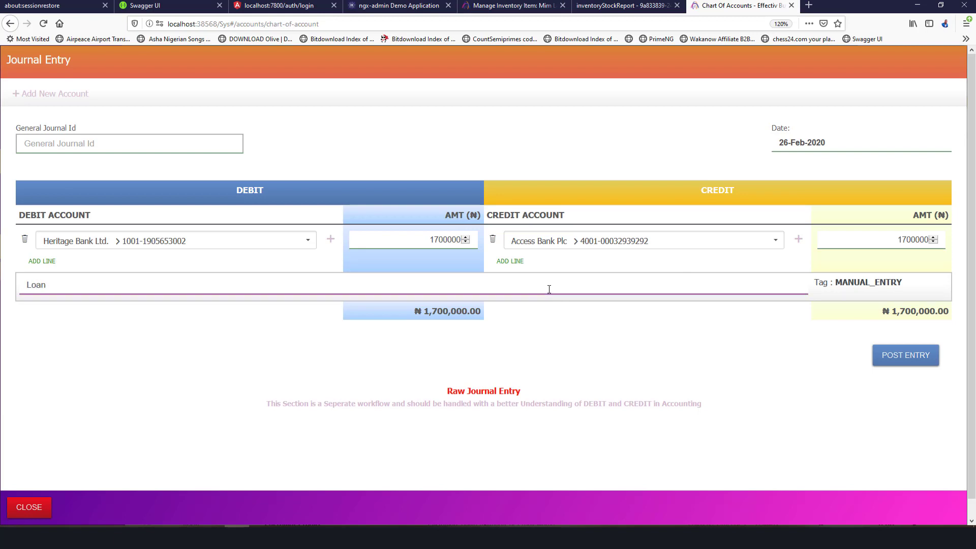
text( Taken from Access Banl Plc)
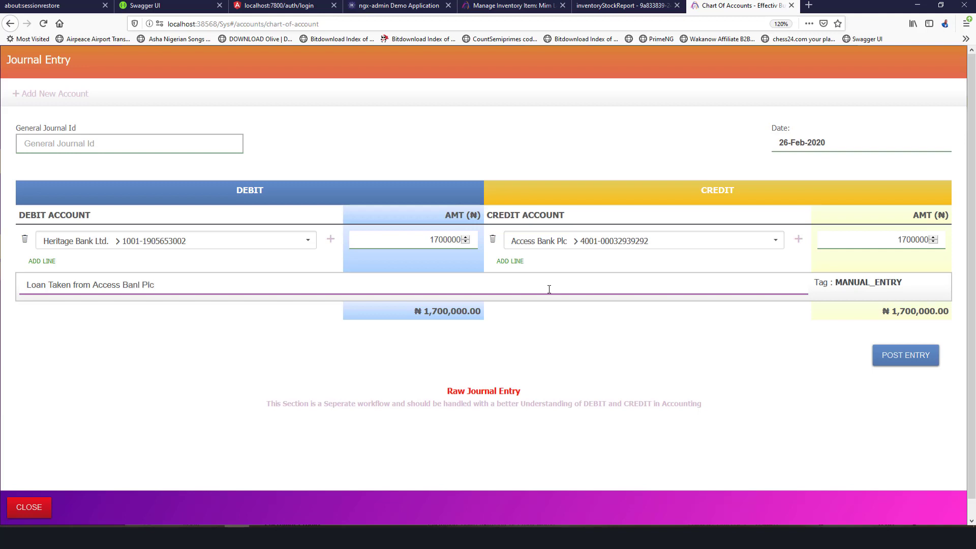
click(919, 355)
Confirm the loan posting, reload the Chart of Account and open the Heritage Bank Ltd. register.
click(565, 230)
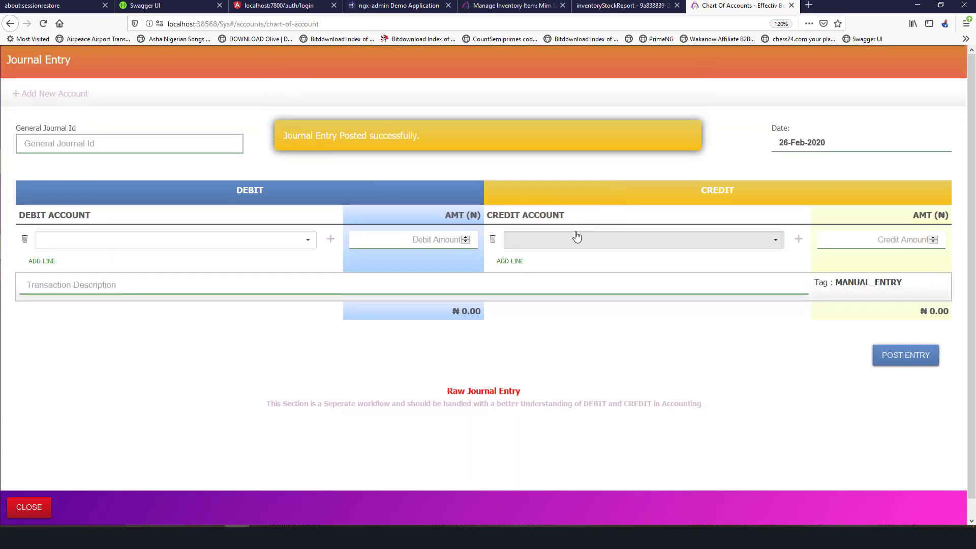
click(29, 507)
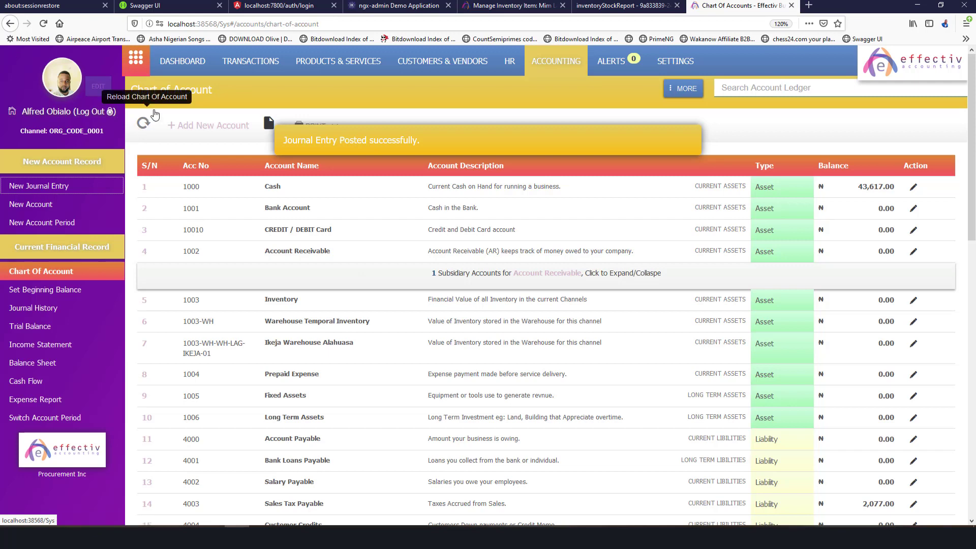
click(143, 122)
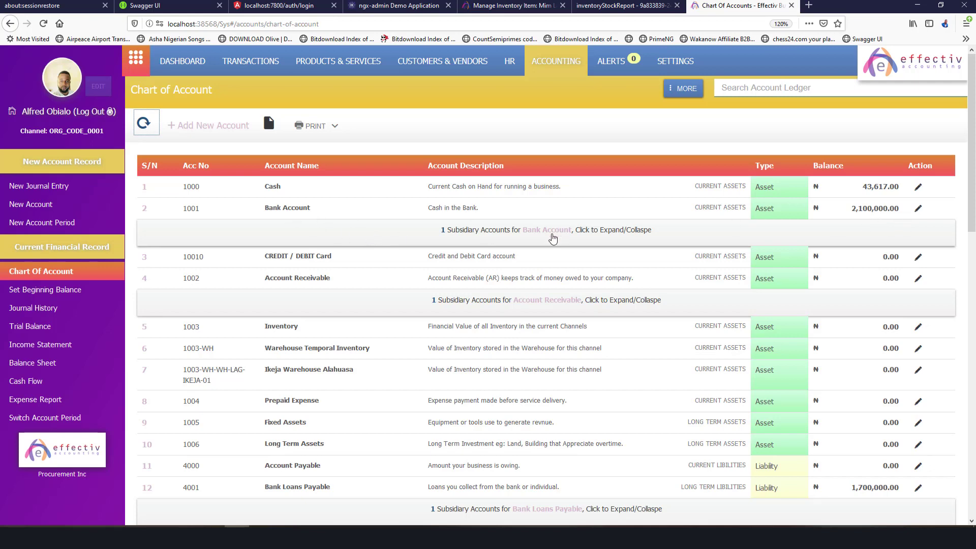
click(545, 233)
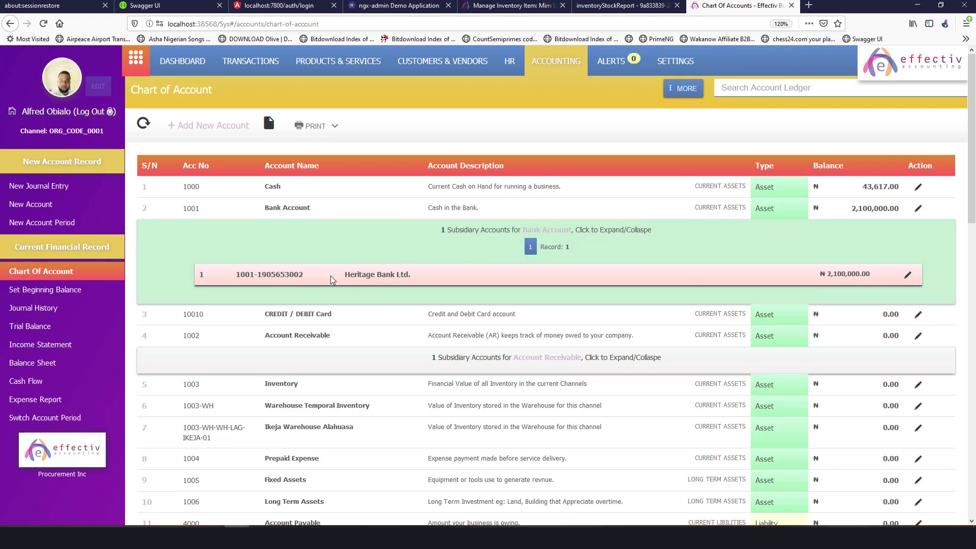
click(908, 278)
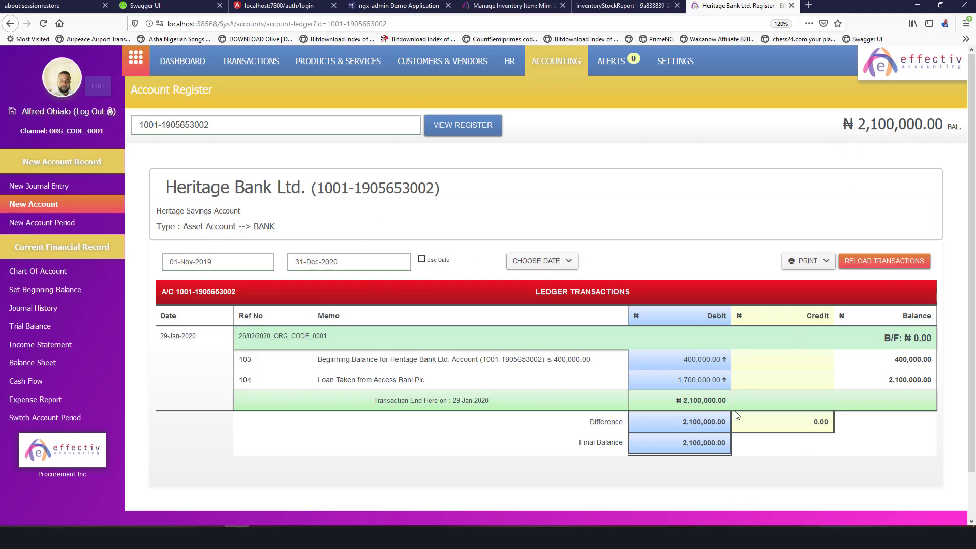
Review entries 104 and 103 and the 2,100,000.00 Heritage Bank balance, then return to Chart of Account.
double_click(698, 359)
double_click(697, 379)
click(245, 380)
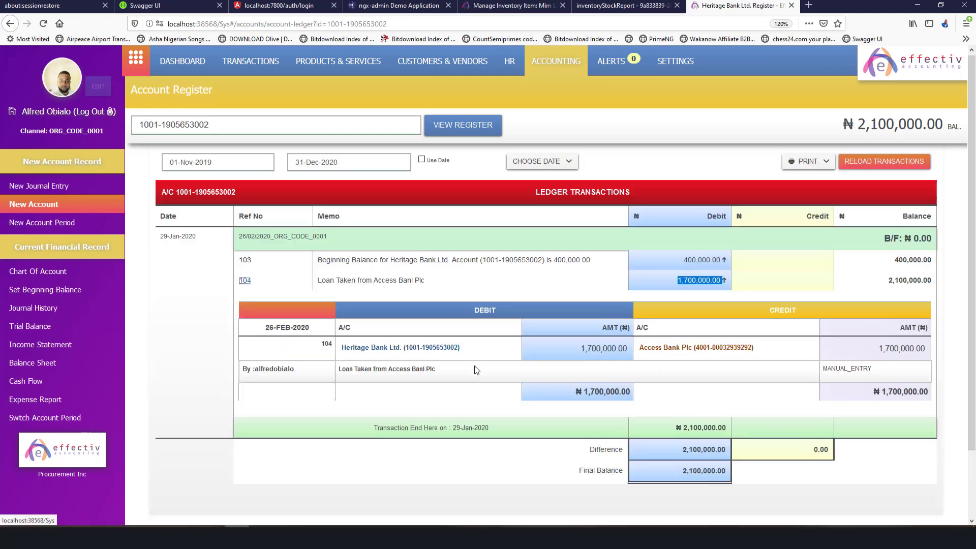
scroll(475, 370, down, 3)
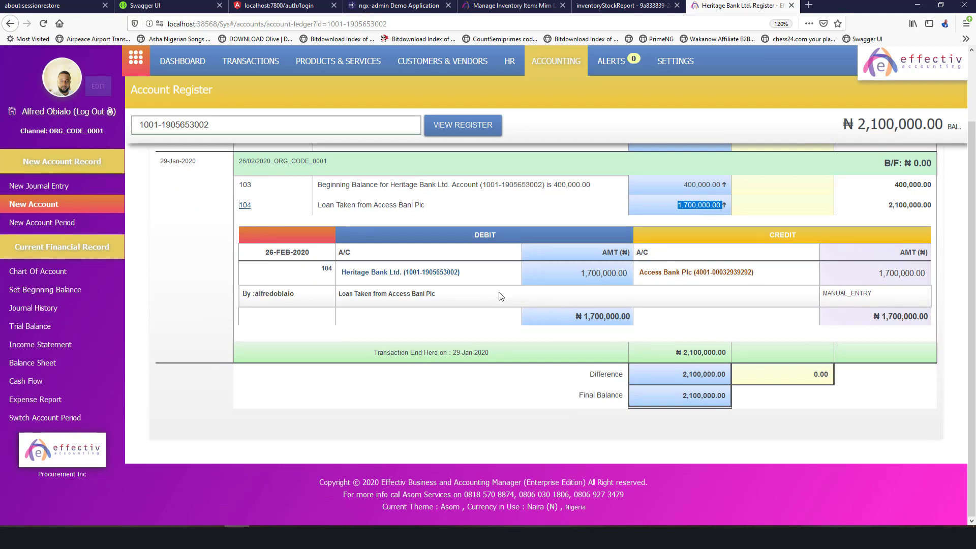
click(245, 186)
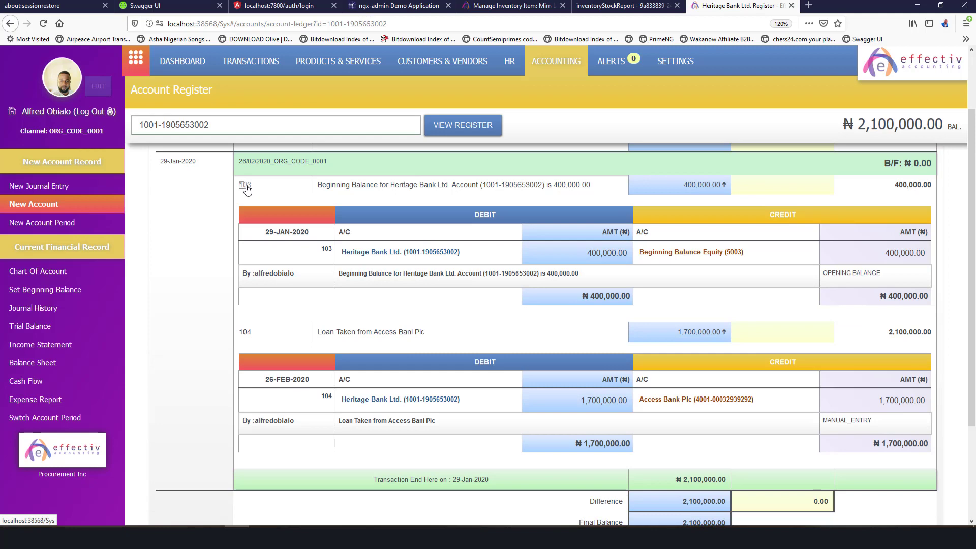
scroll(411, 224, up, 3)
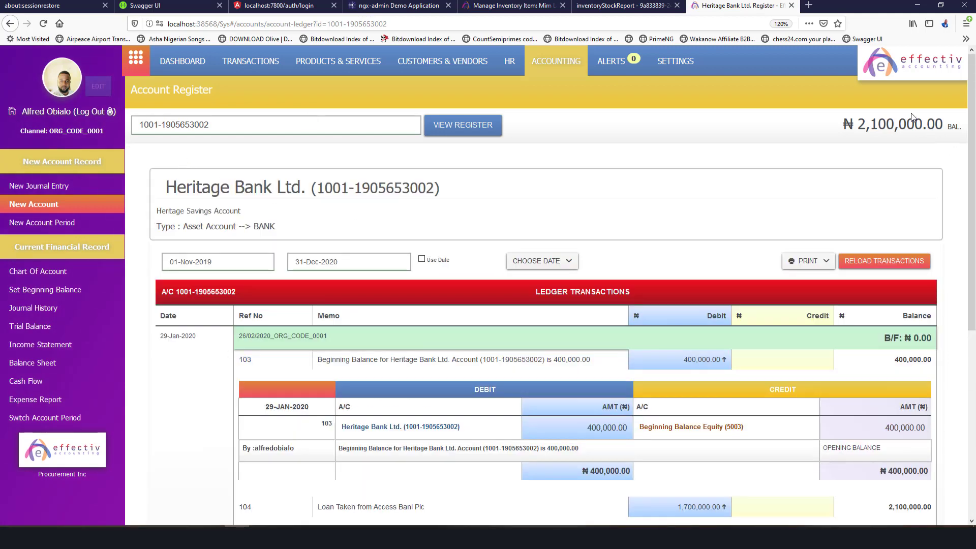
triple_click(909, 136)
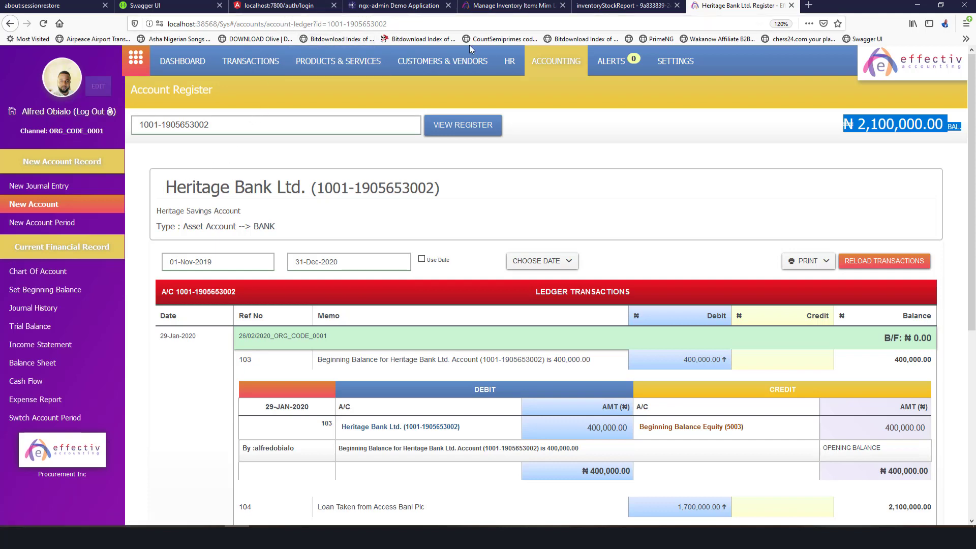
click(61, 278)
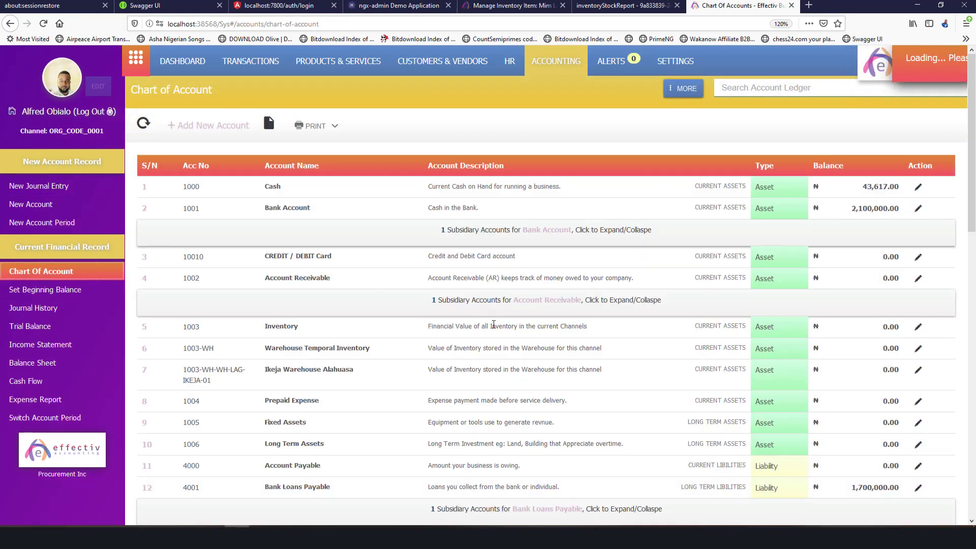
Scroll through the Chart of Account balances, then return to the Mim Ladies Skin Fit item editor.
scroll(347, 419, down, 7)
scroll(347, 418, up, 4)
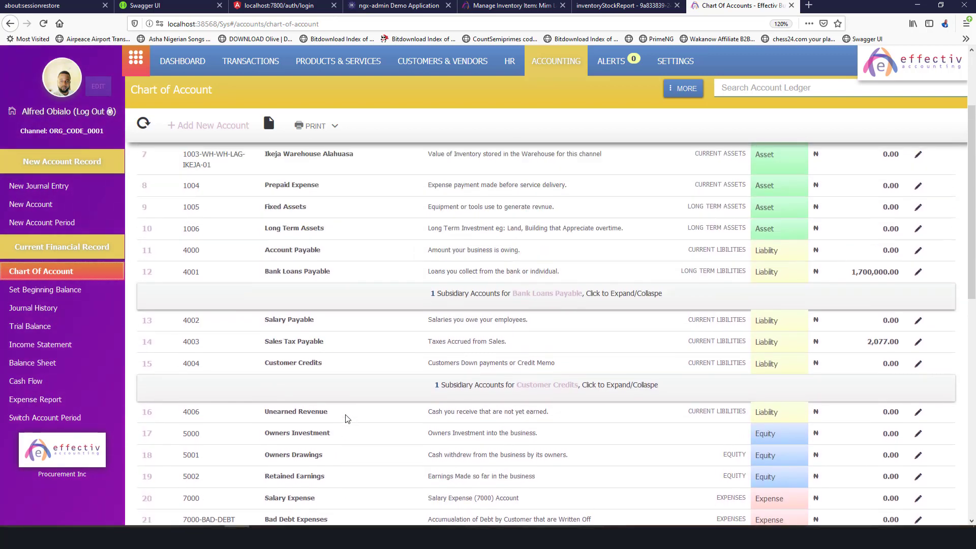
scroll(347, 418, up, 4)
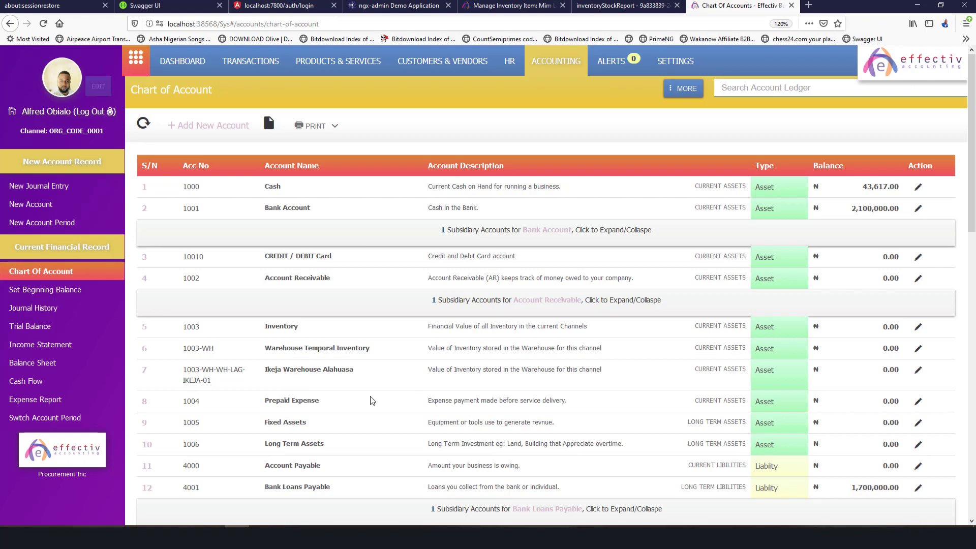
scroll(390, 403, down, 10)
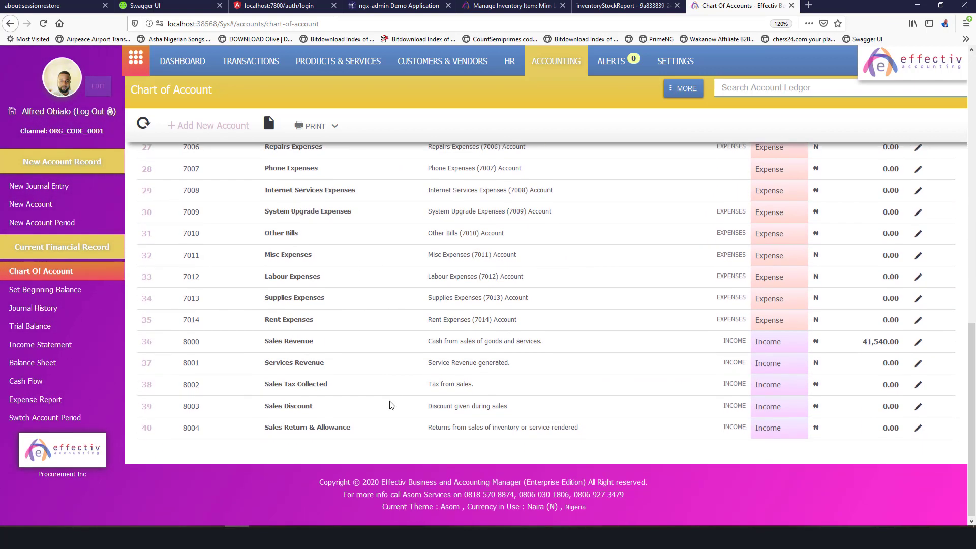
scroll(390, 405, up, 10)
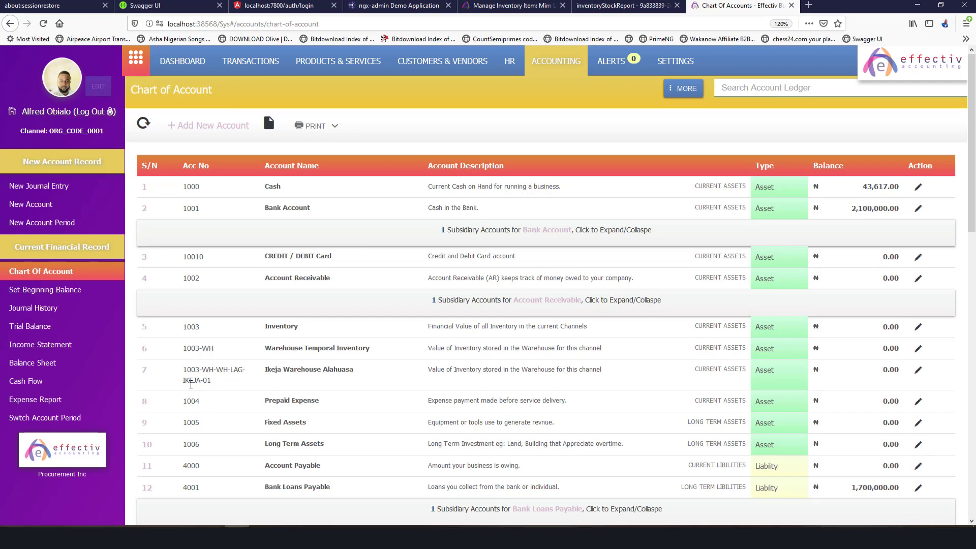
drag(190, 371, 354, 376)
click(362, 396)
scroll(483, 390, down, 7)
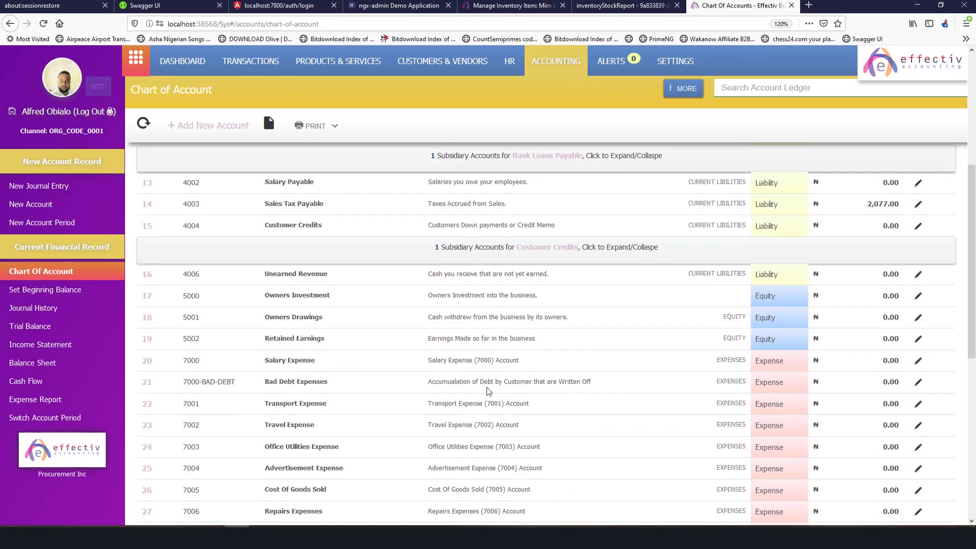
scroll(483, 390, up, 6)
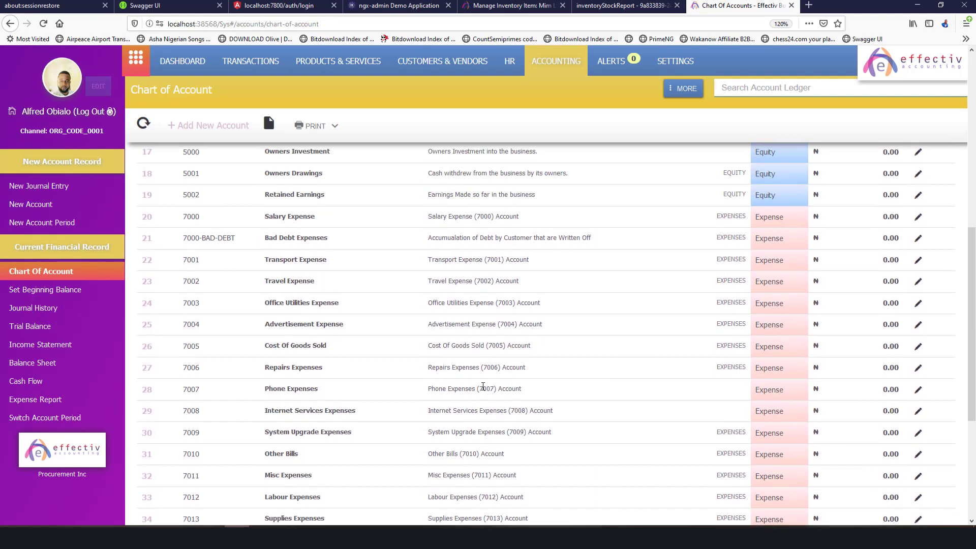
scroll(483, 390, up, 2)
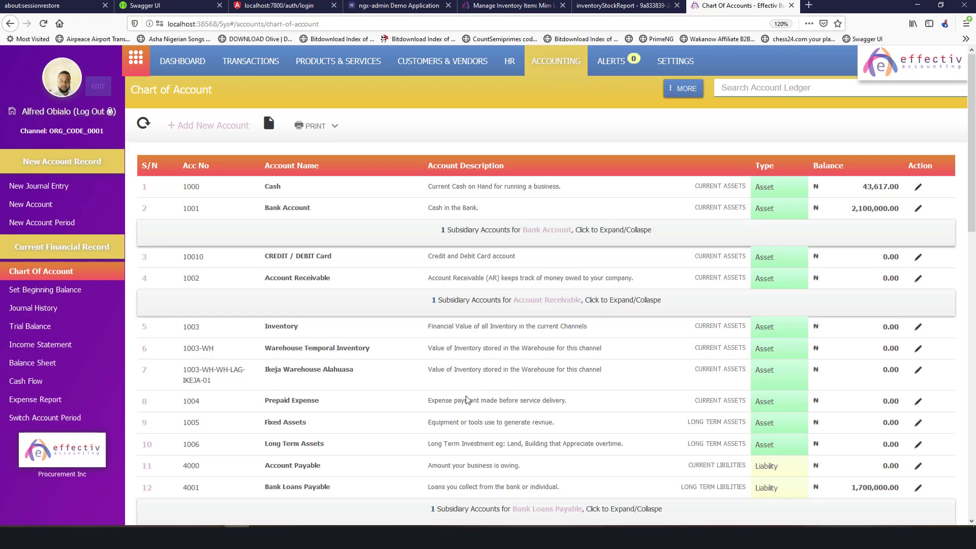
click(527, 10)
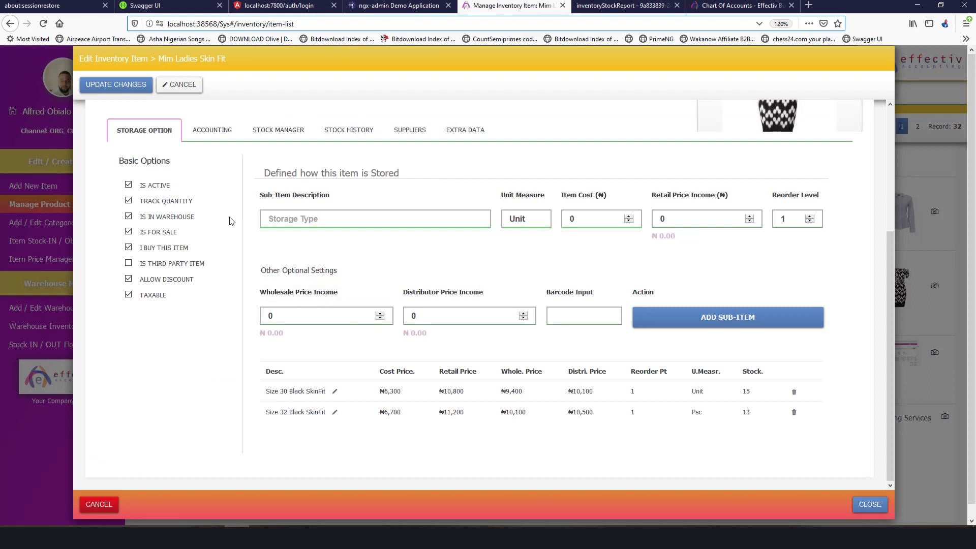
Open the item's ACCOUNTING settings and start a new INCOME account.
click(224, 133)
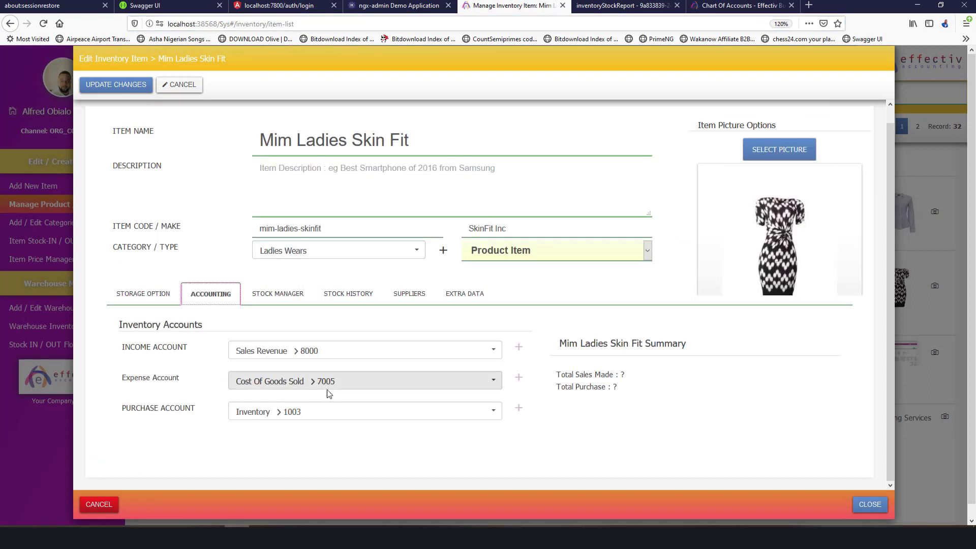
click(518, 350)
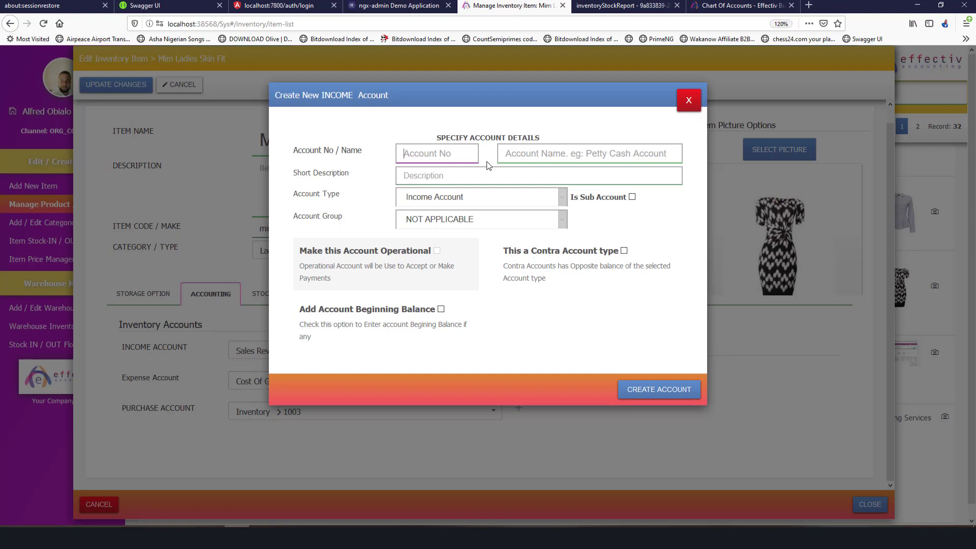
Enter account number LadiesDressSale and name Ladies Dress Sales for the new income account.
text(D)
key(BackSpace)
key(BackSpace)
text(La)
text(dies)
text(-Dress)
text(-Sal)
key(BackSpace)
click(435, 154)
key(BackSpace)
text(e)
click(555, 154)
text(Ladies)
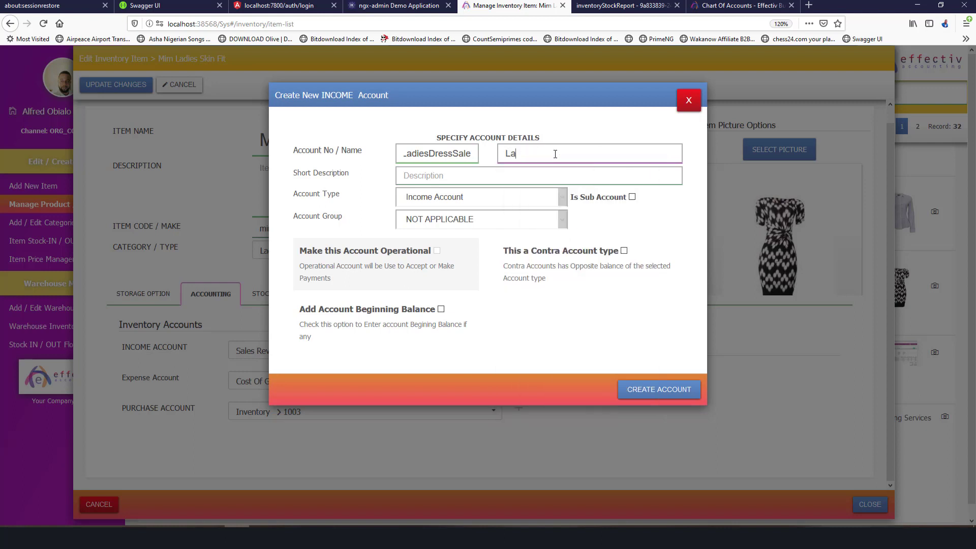
text( Dress Sales Reenue)
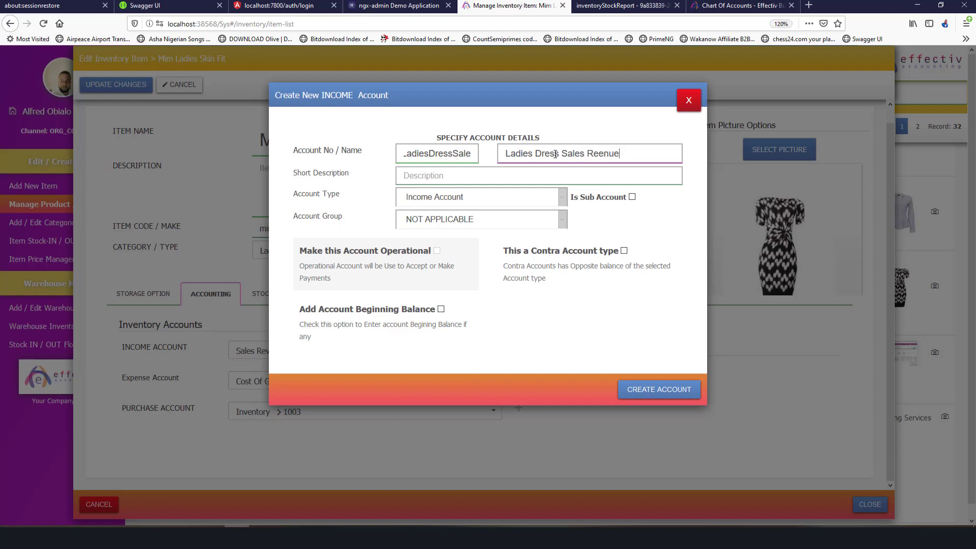
key(BackSpace)
key(BackSpace)
key(BackSpace)
key(BackSpace)
key(BackSpace)
key(BackSpace)
key(BackSpace)
Add the description 'Track all Sales of Ladies Wears' and create the income account.
click(479, 179)
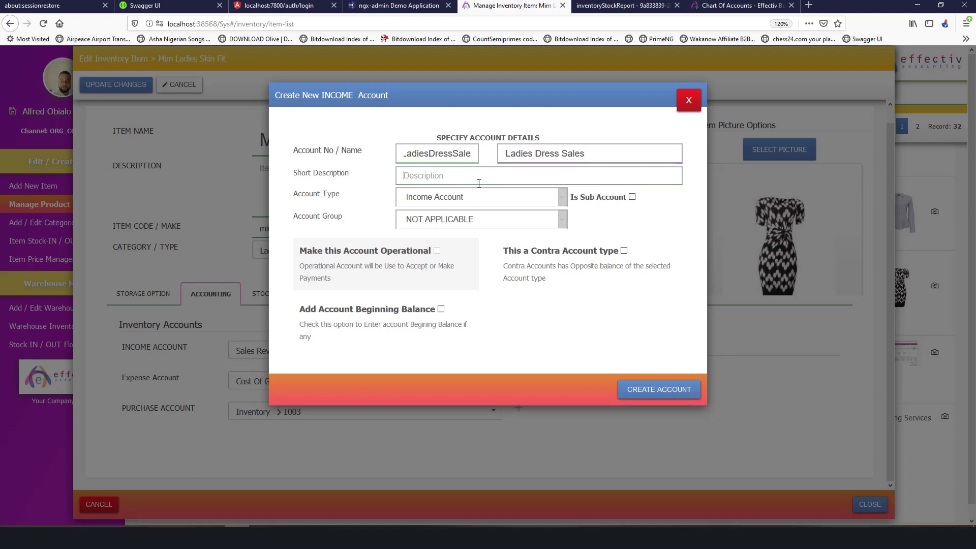
text(T)
key(BackSpace)
text(Track all Sa)
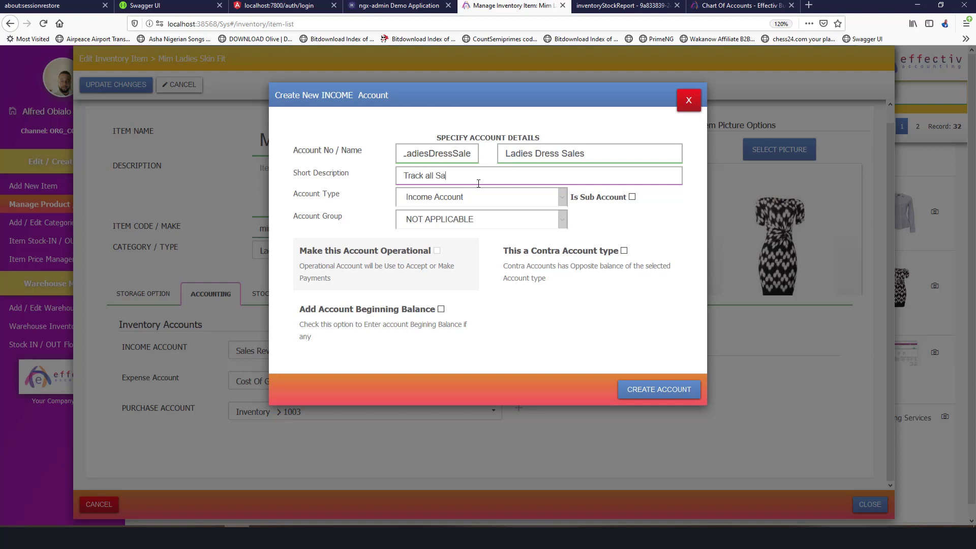
text(les of Ladies Wears)
click(650, 391)
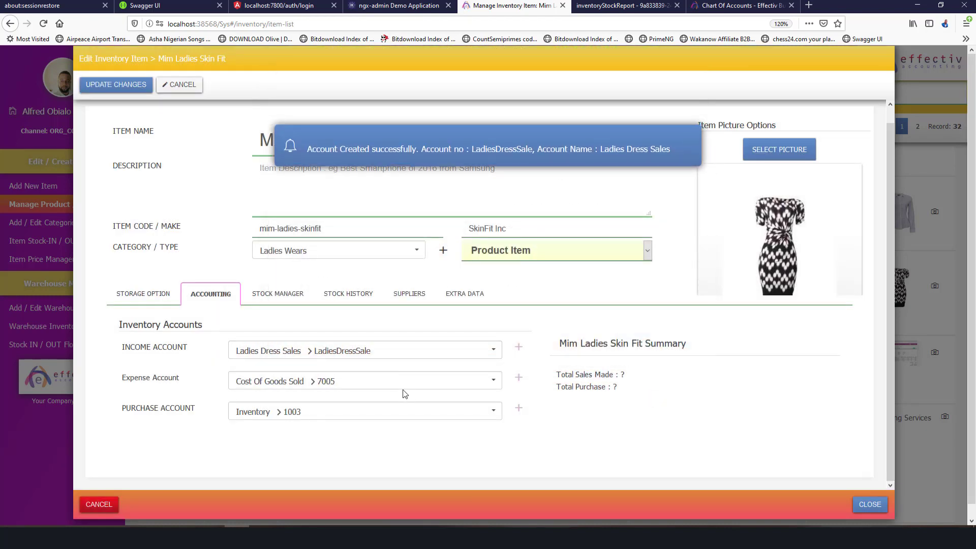
Start a new purchase account numbered 1003-Dress-Inv-Ladies and named Ladies Dress Inventory.
click(518, 408)
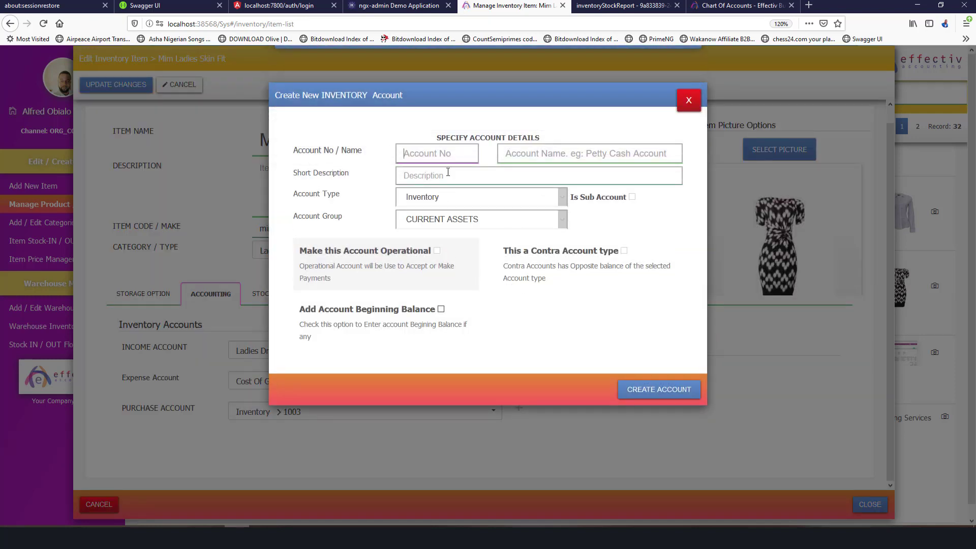
click(461, 156)
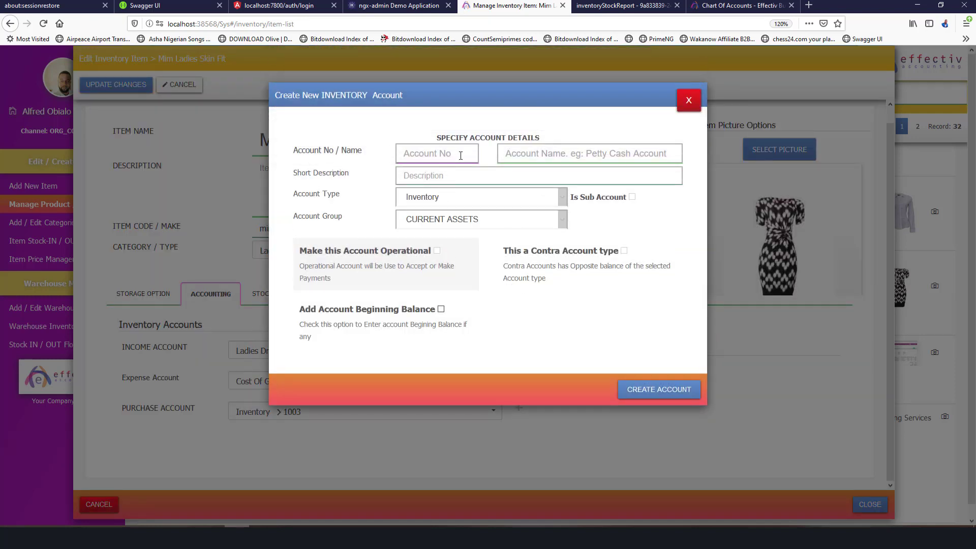
text(DressI-Inv-Ladies)
click(515, 157)
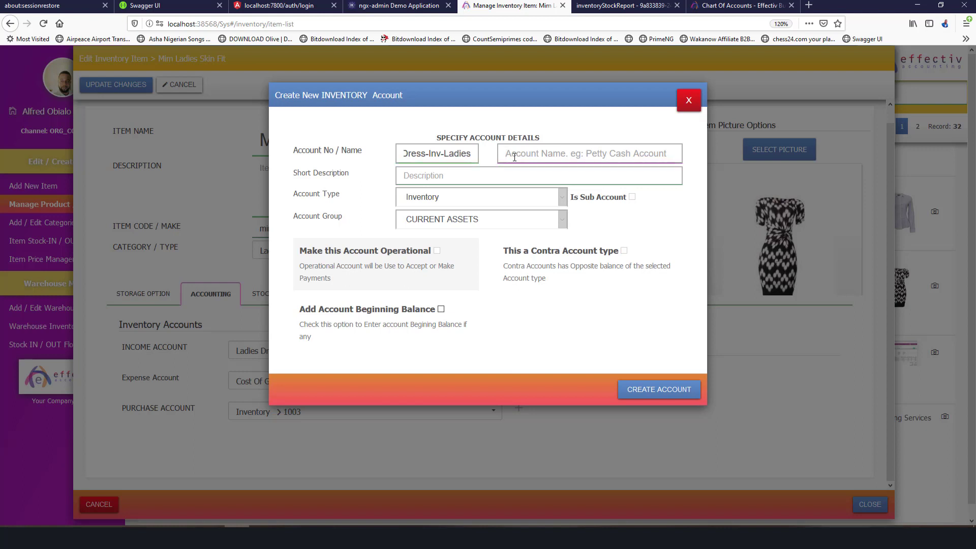
text(Ladies )
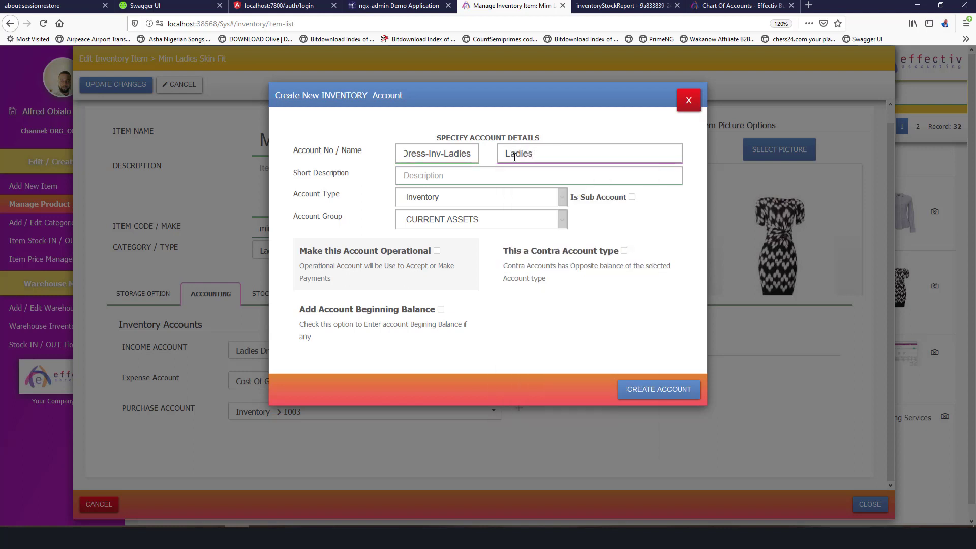
text(Dress Inventory)
Describe it as 'Ladies Dress Purchase', create the account and save the item's changes.
click(515, 182)
text(Sale)
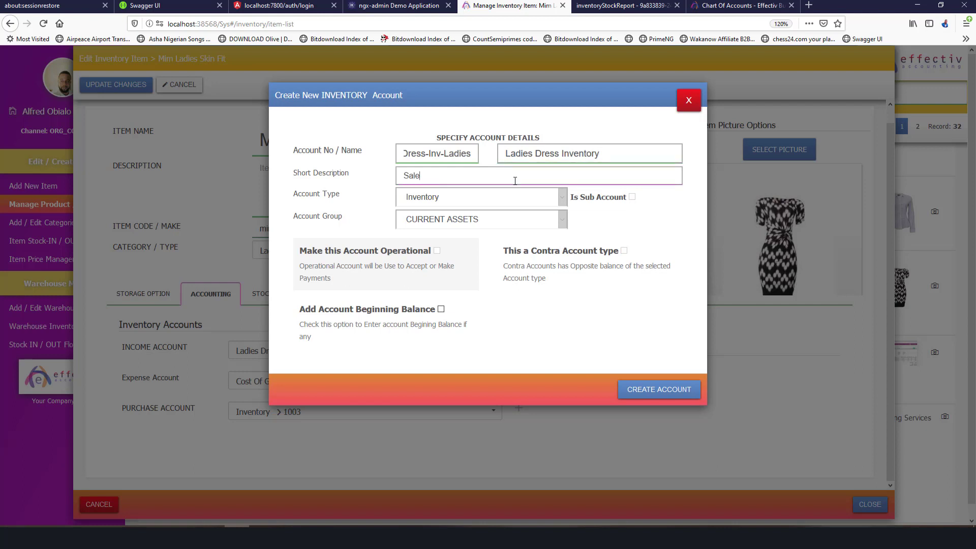
text(s of Ladies)
key(BackSpace)
key(BackSpace)
key(BackSpace)
key(BackSpace)
key(BackSpace)
key(BackSpace)
key(BackSpace)
key(BackSpace)
key(BackSpace)
key(BackSpace)
key(BackSpace)
key(BackSpace)
text(S)
key(BackSpace)
text(D)
key(BackSpace)
text(Ladies Dress)
text(Purchase)
click(649, 388)
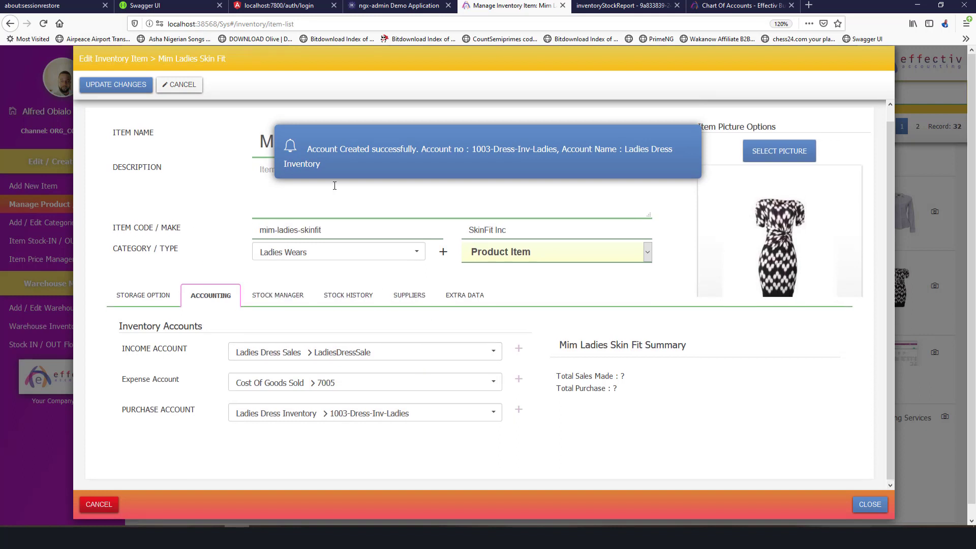
scroll(219, 203, up, 1)
click(116, 85)
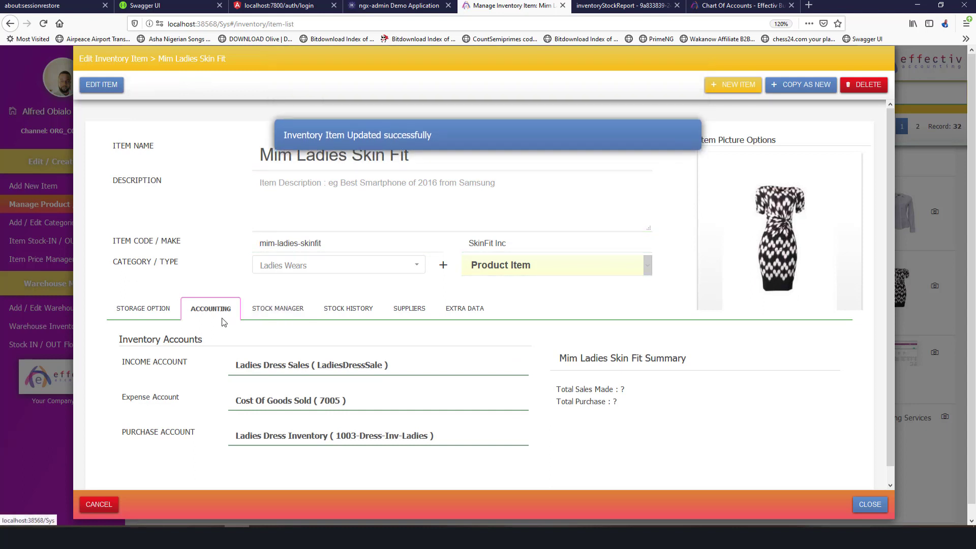
Check the item's stock levels, the 94,500 calculator total and the stock report PDF.
click(293, 309)
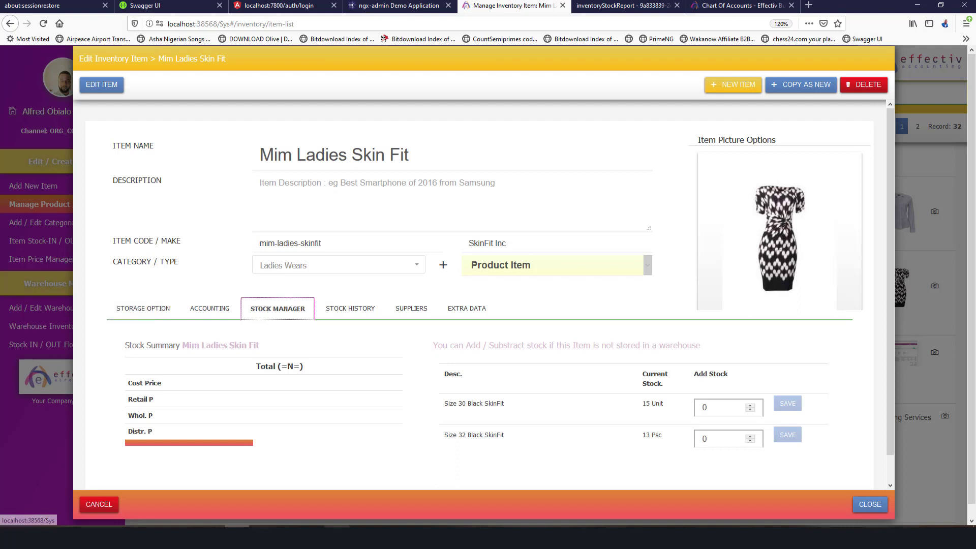
click(361, 536)
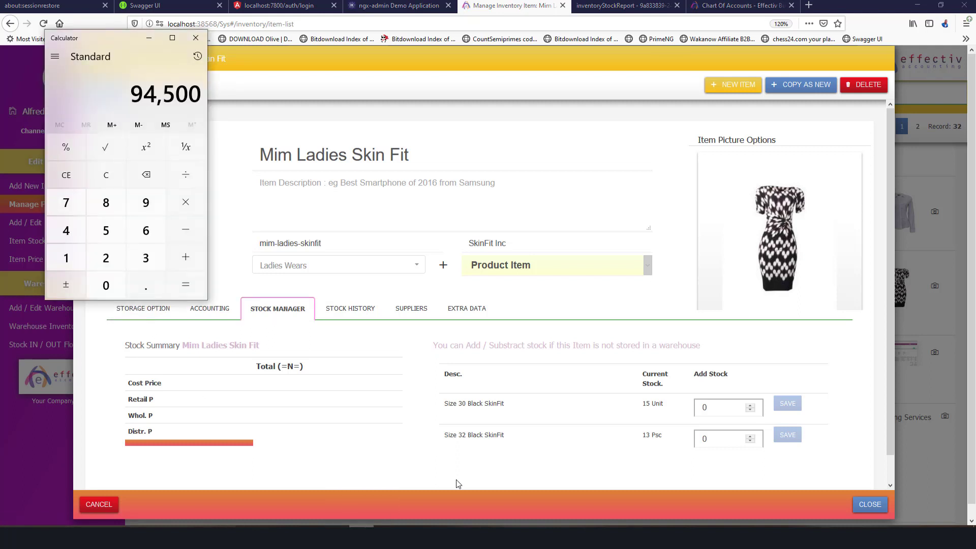
click(652, 6)
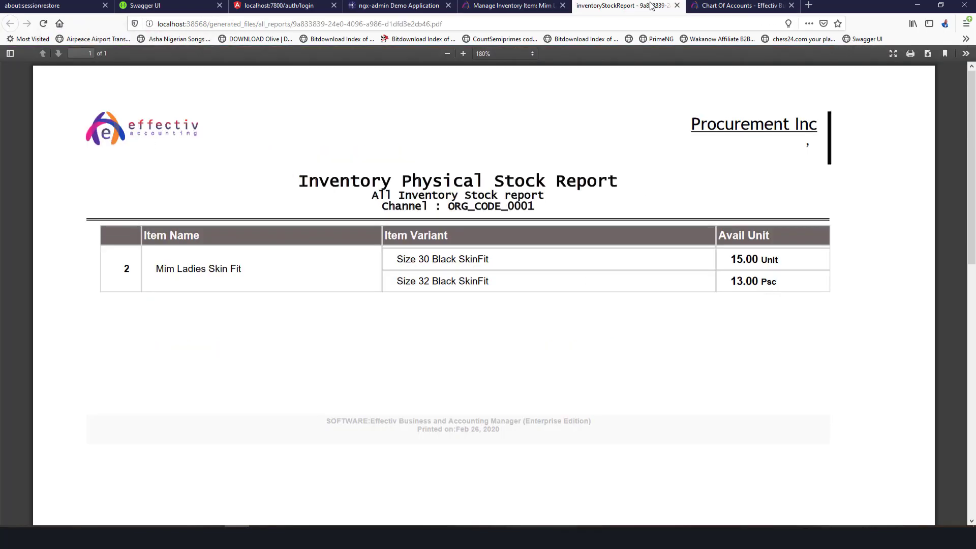
click(743, 6)
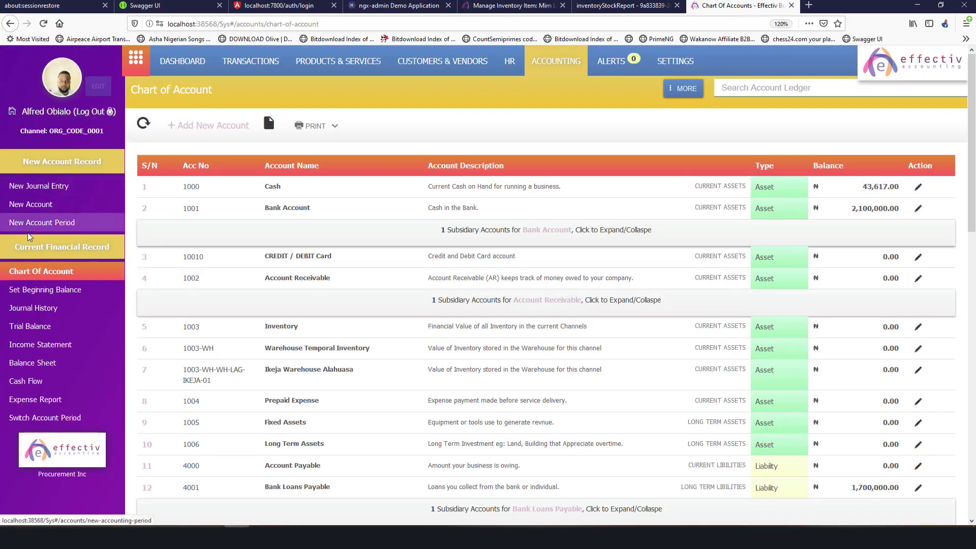
Start a new journal entry debiting Ladies Dress Inventory.
click(30, 186)
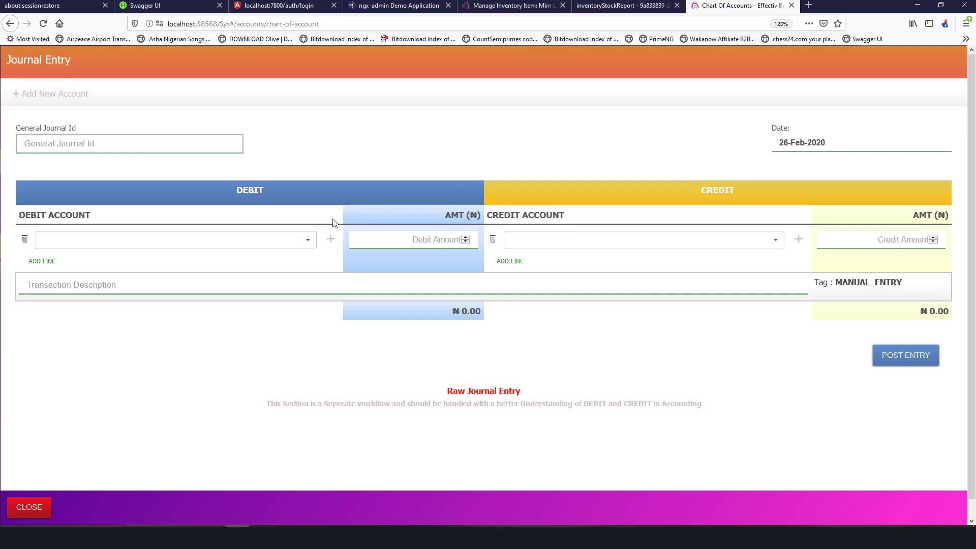
click(312, 242)
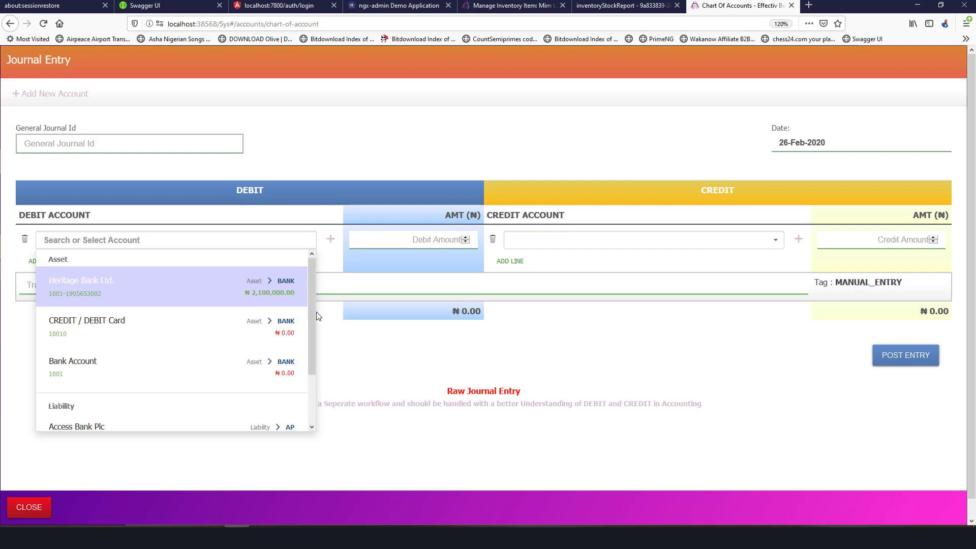
drag(313, 276, 238, 234)
text(inventory)
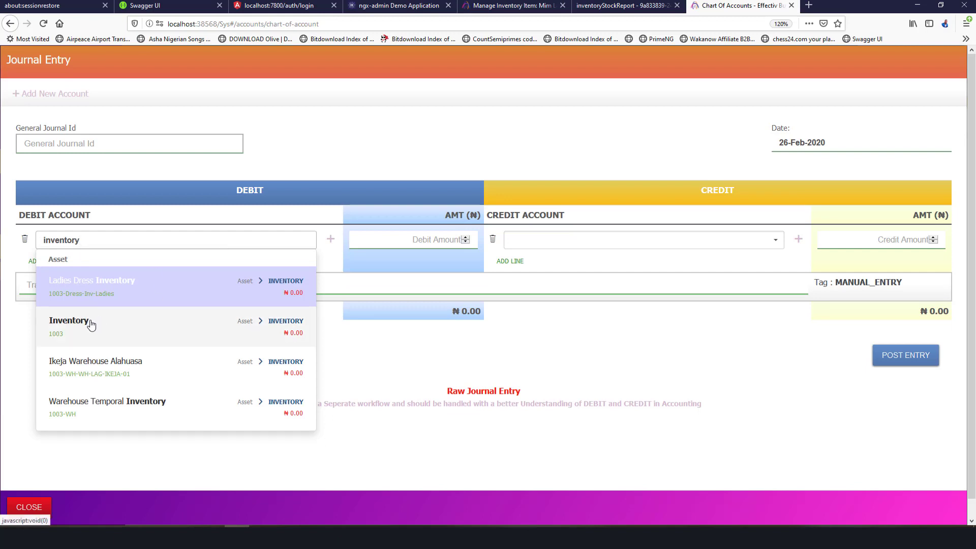
click(208, 286)
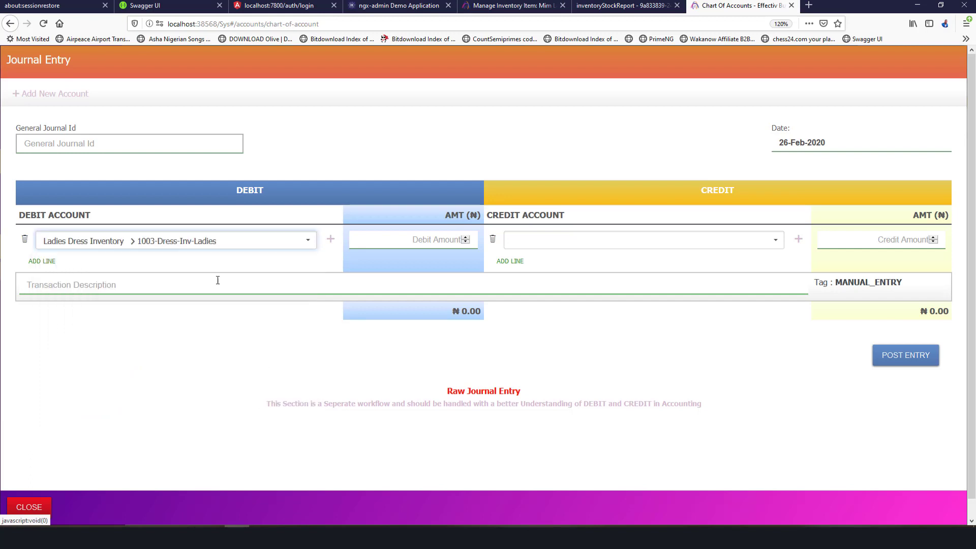
Enter the 94,500 debit amount, checking the calculator, and add a second debit line.
click(417, 243)
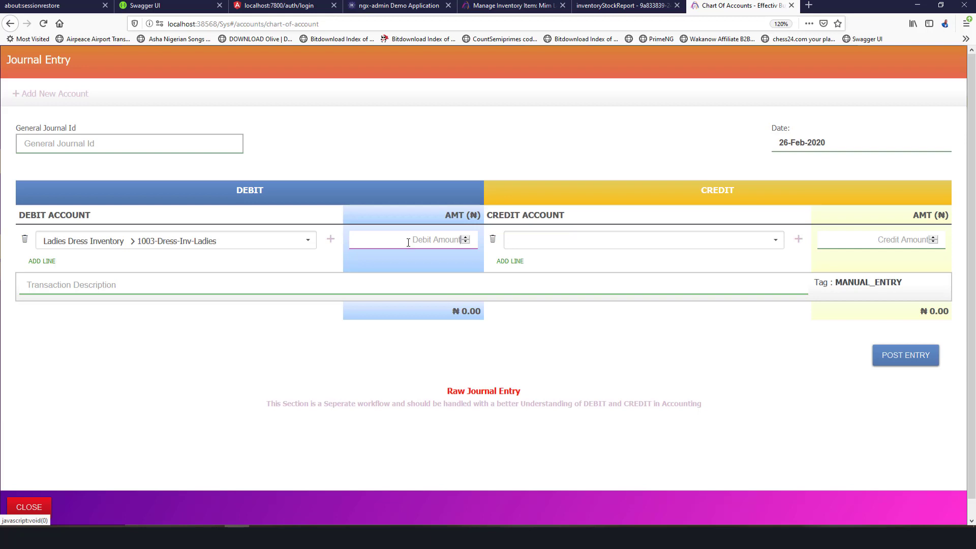
text(95)
text(4500)
click(361, 536)
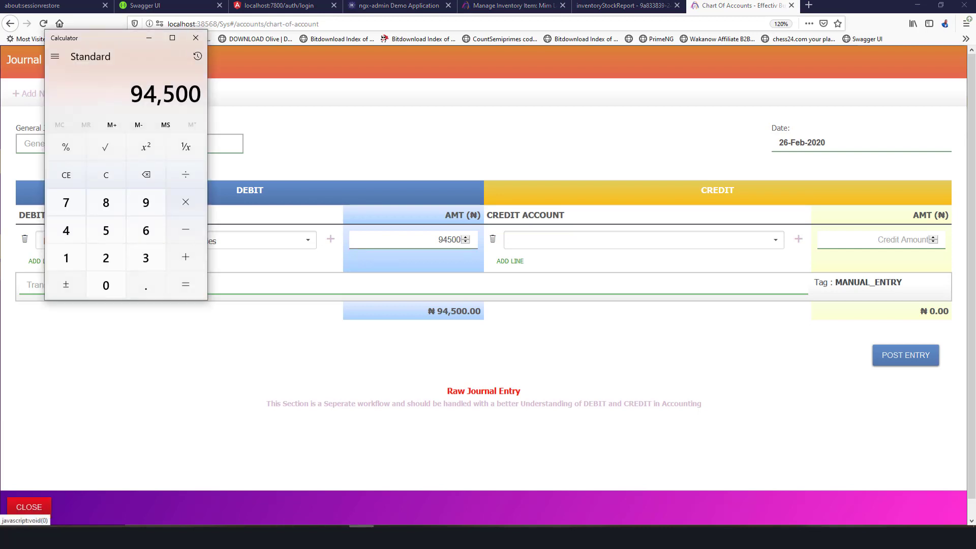
click(361, 536)
scroll(338, 306, down, 1)
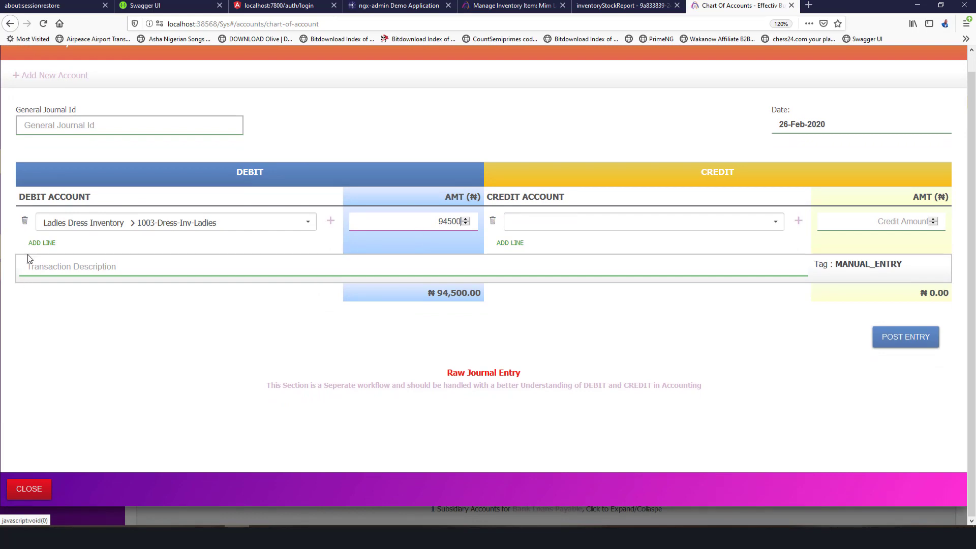
click(42, 242)
Set the new second debit line's account to Ladies Dress Inventory.
click(210, 248)
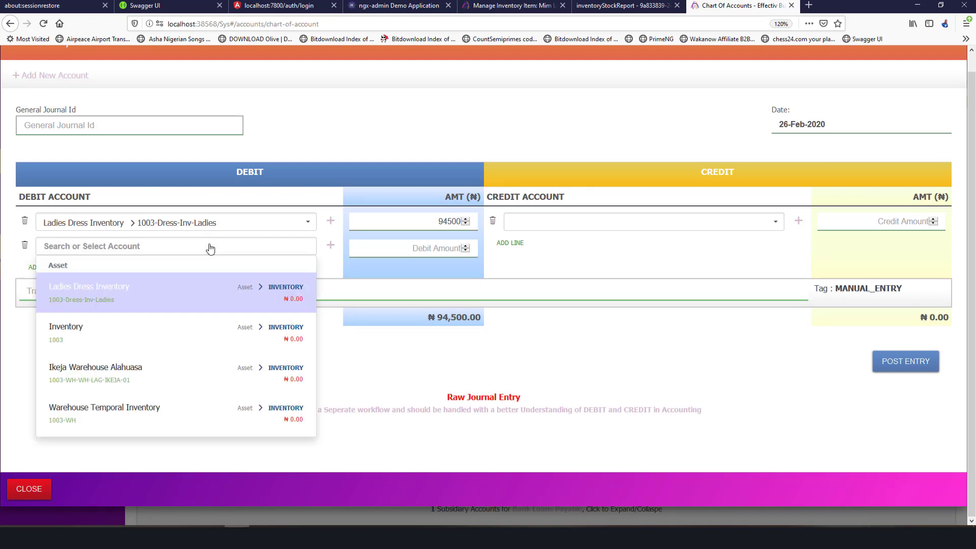
click(188, 285)
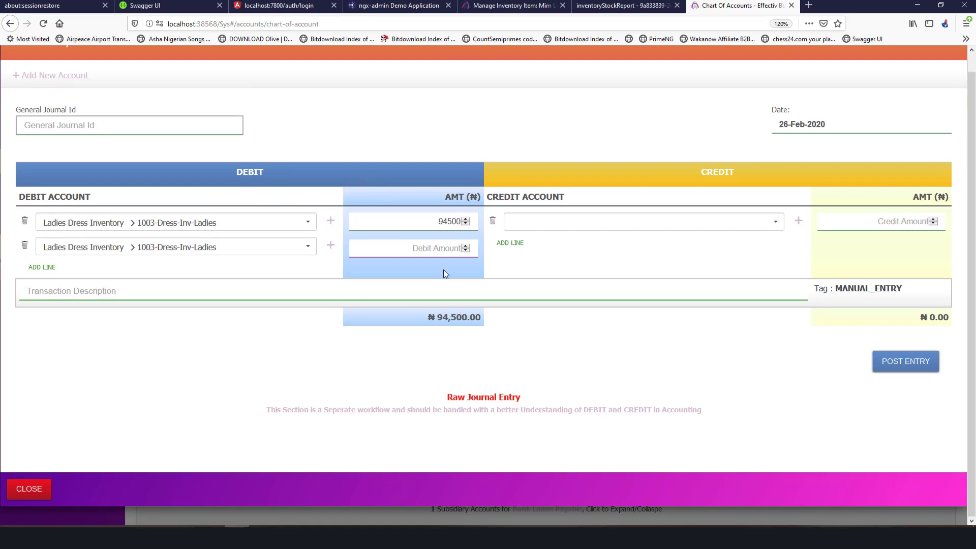
click(361, 536)
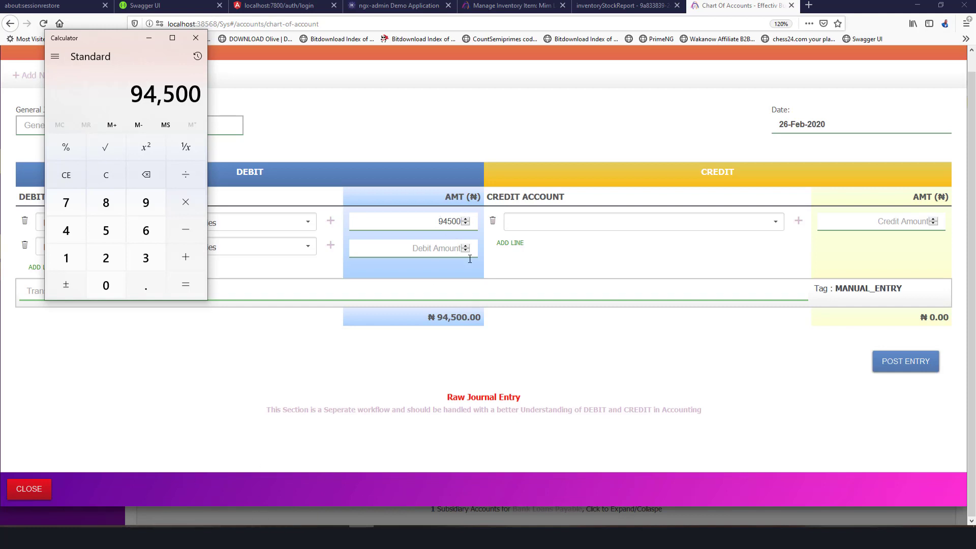
Look up the Size 32 cost price of ₦6,700 in the dress item's storage details.
click(526, 10)
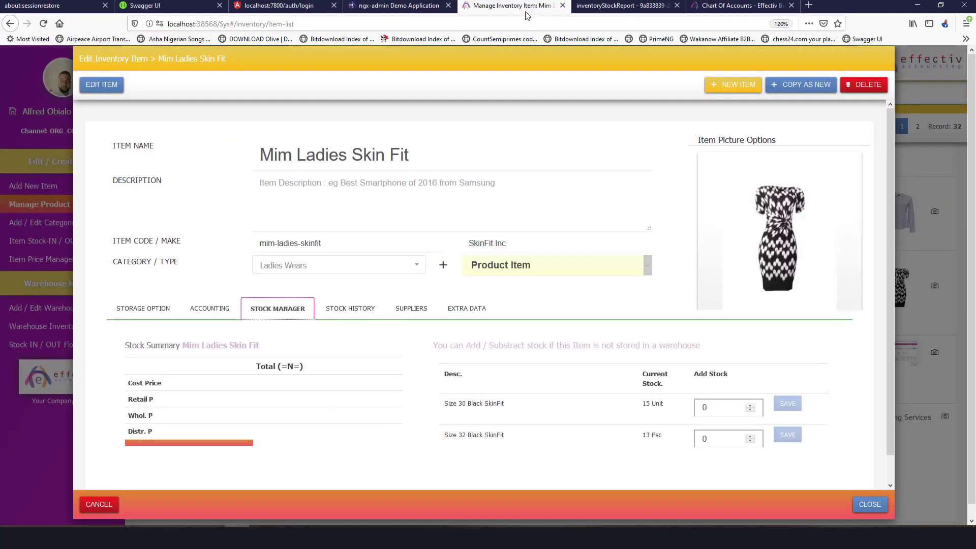
click(194, 309)
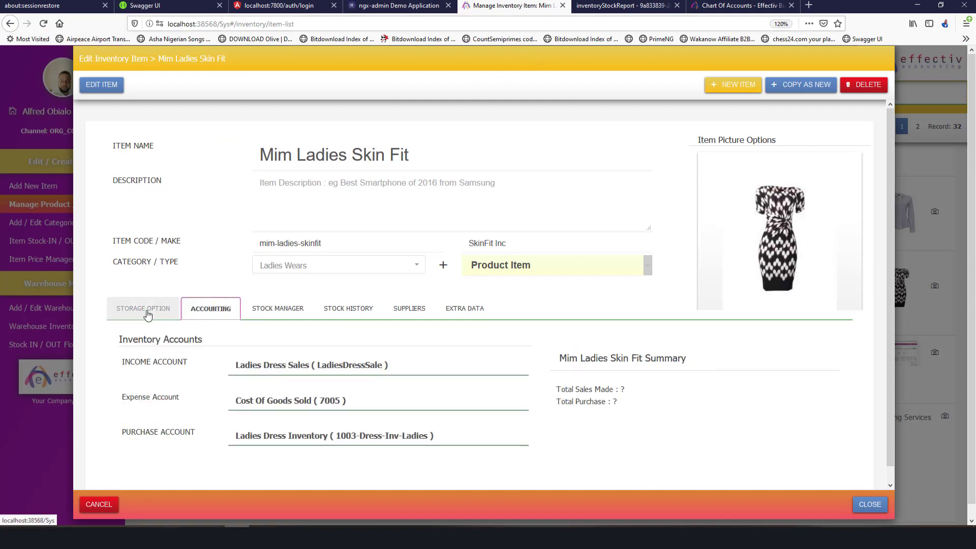
click(144, 309)
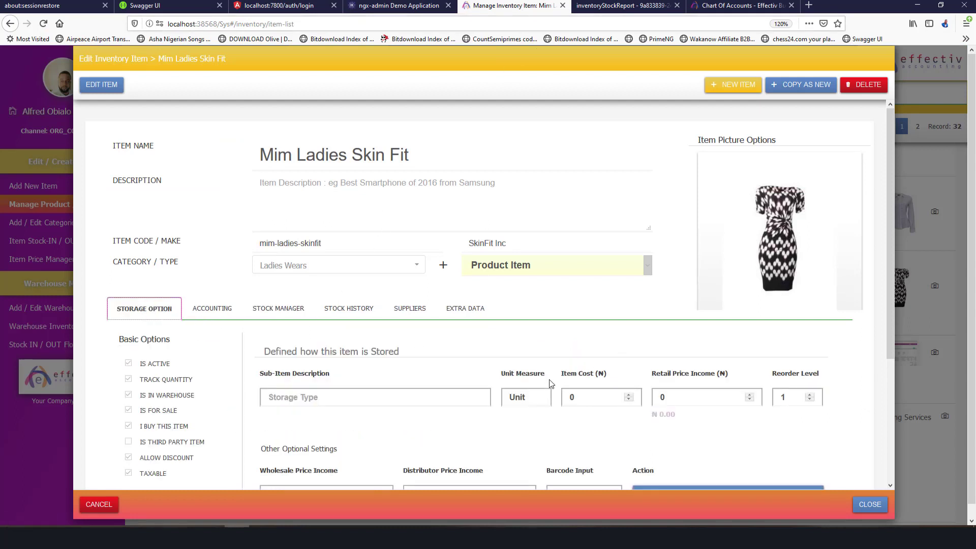
scroll(569, 397, down, 3)
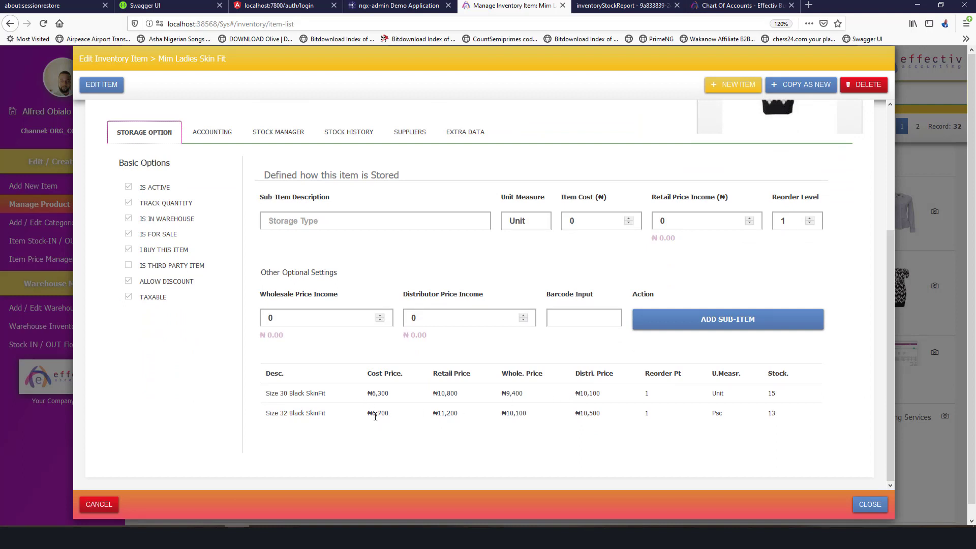
drag(376, 413, 389, 415)
Compute the Size 32 stock value 6,700 × 13 = 87,100 in Calculator.
click(361, 537)
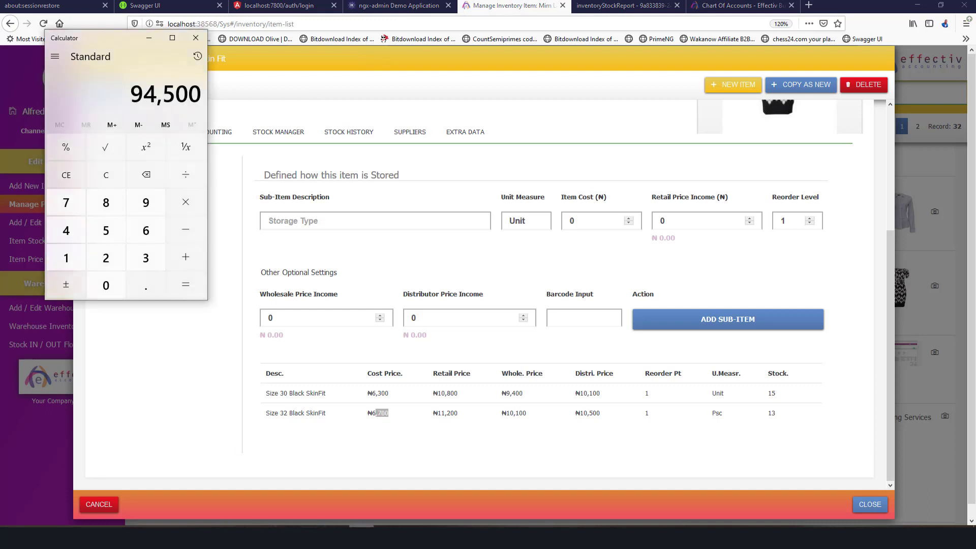
click(146, 230)
click(66, 203)
click(107, 284)
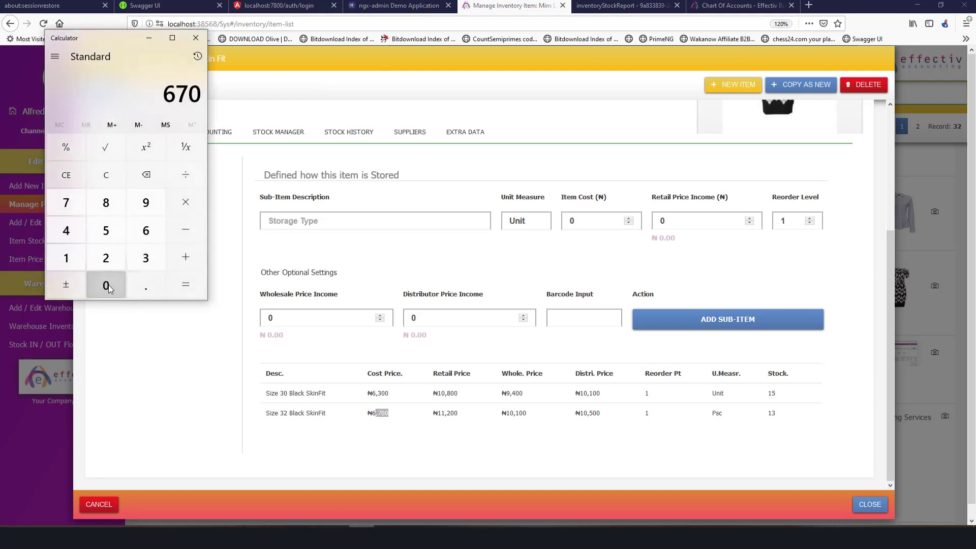
click(106, 283)
click(186, 203)
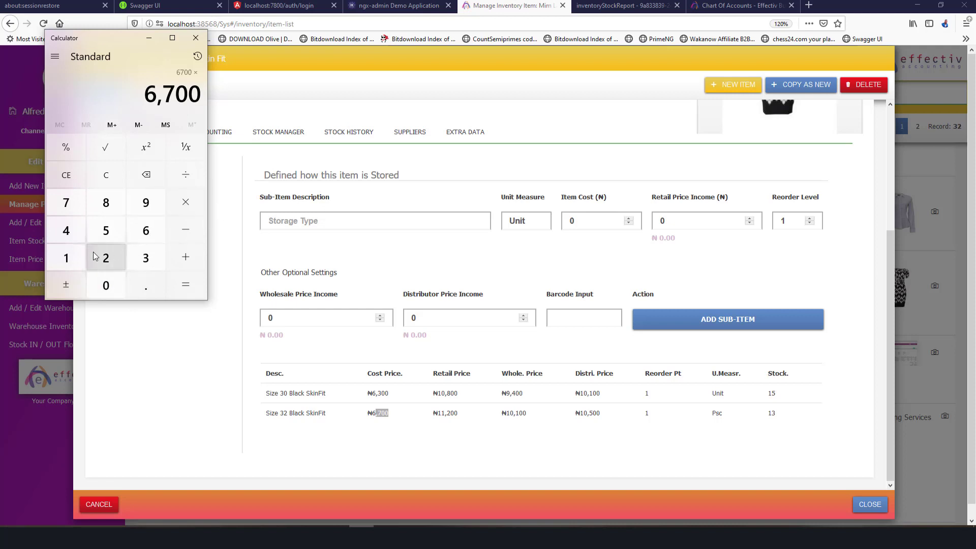
click(66, 258)
click(142, 257)
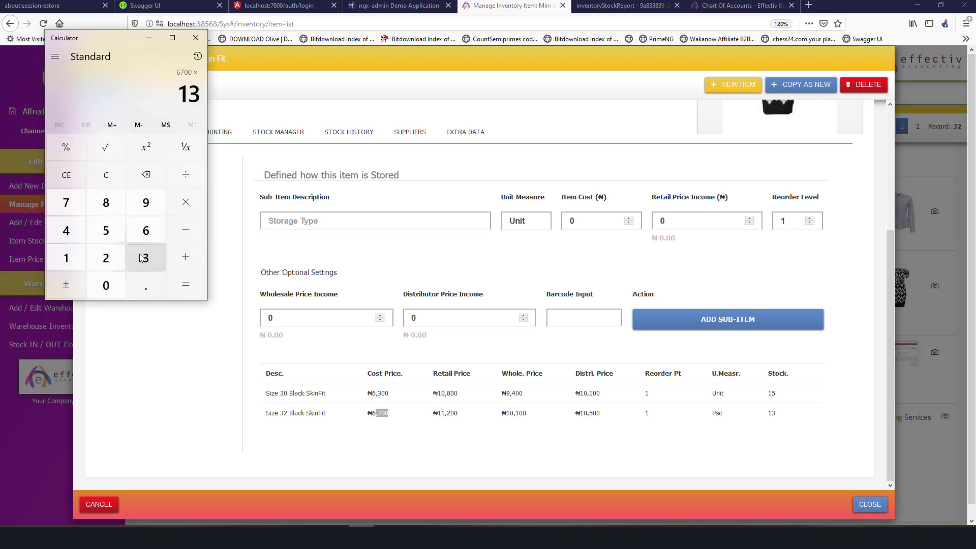
click(185, 284)
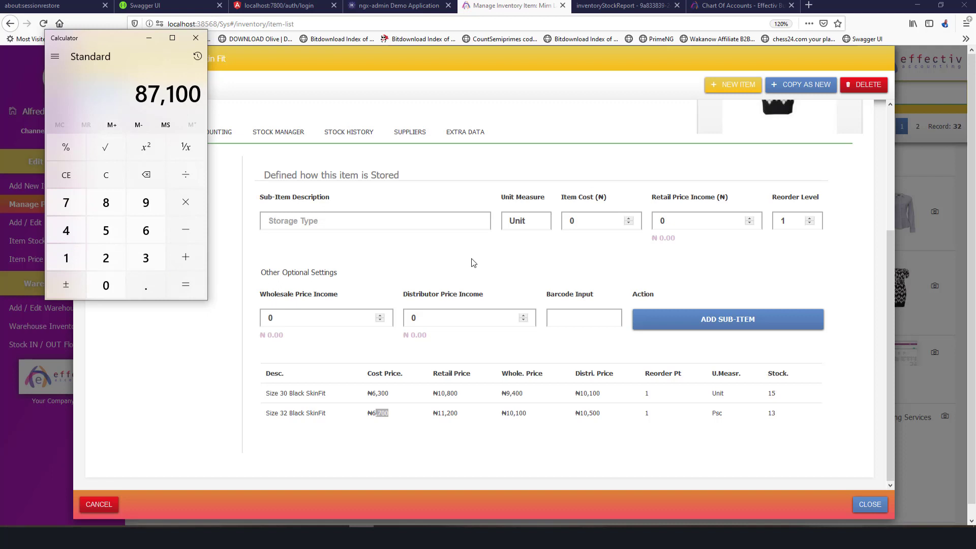
click(745, 6)
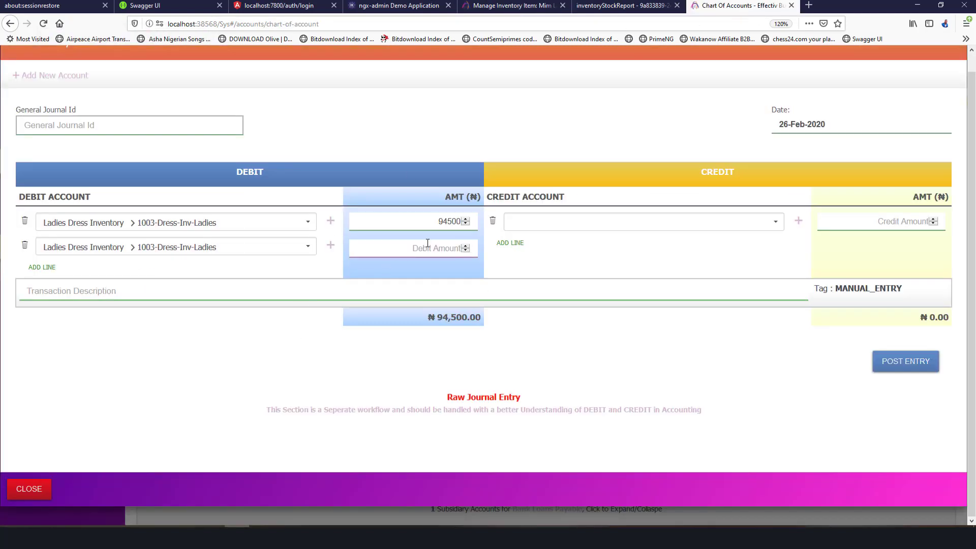
Enter 87,100 as the second debit amount and choose Heritage Bank Ltd. as the credit account.
text(87100)
click(757, 221)
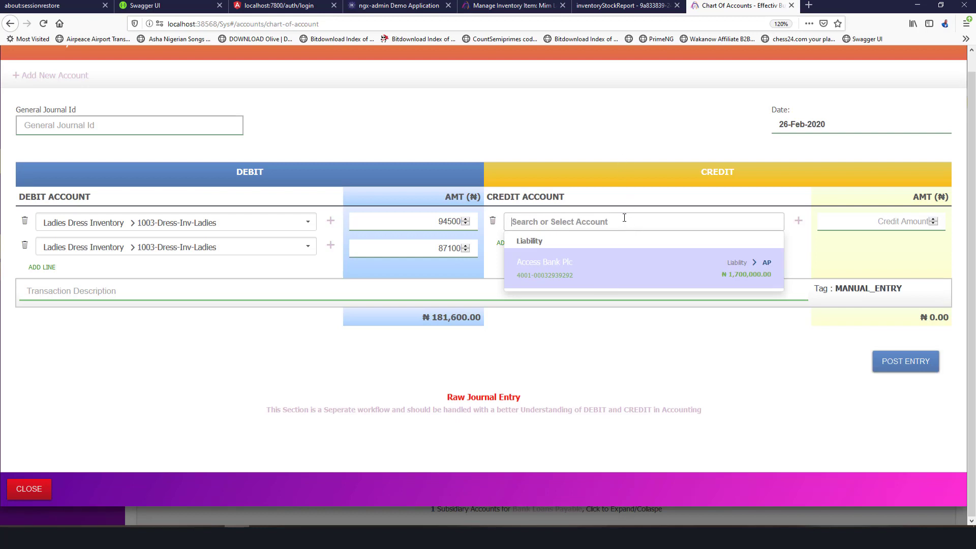
text(asset)
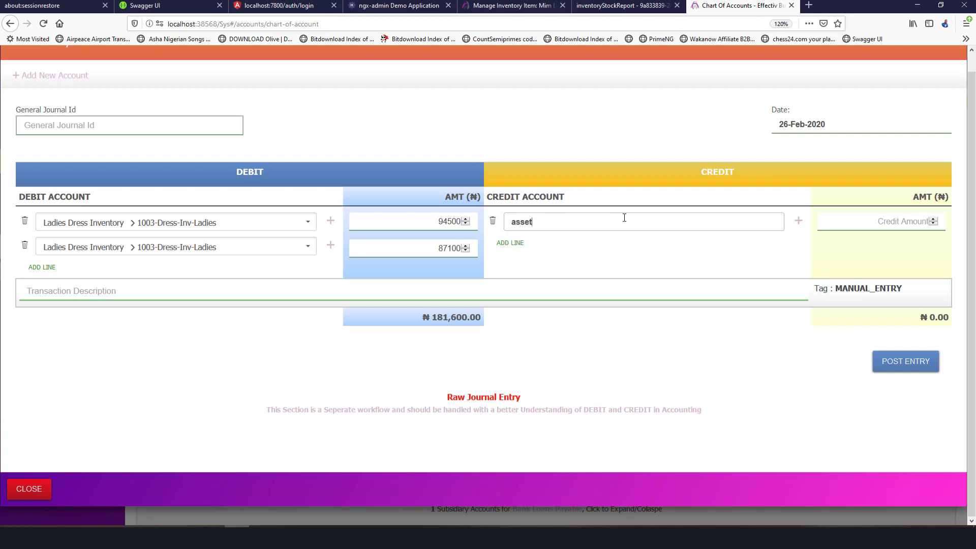
scroll(681, 326, down, 2)
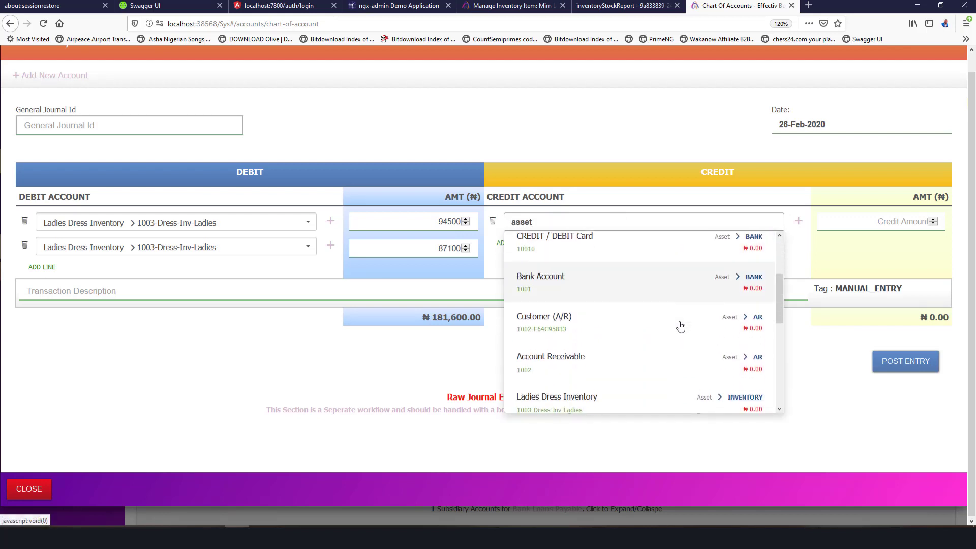
scroll(681, 326, up, 2)
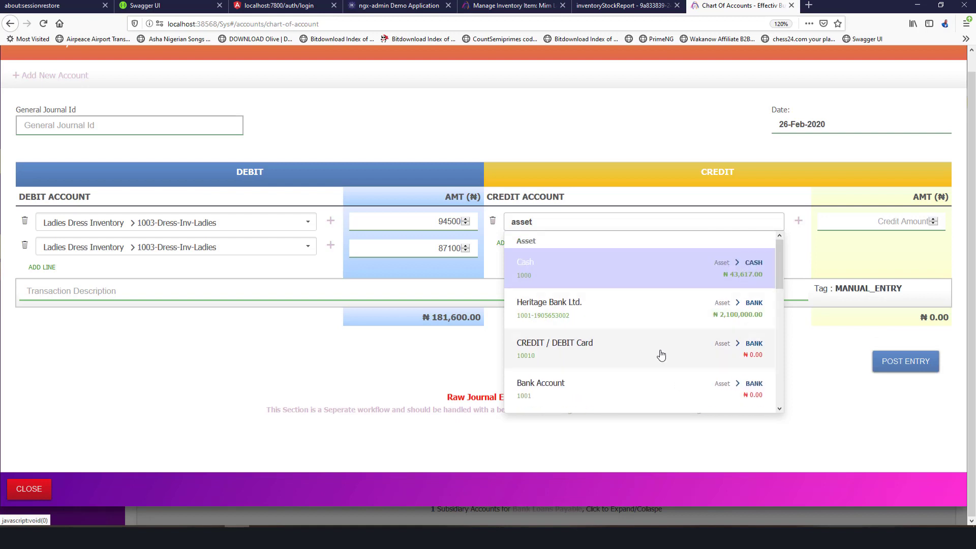
click(728, 320)
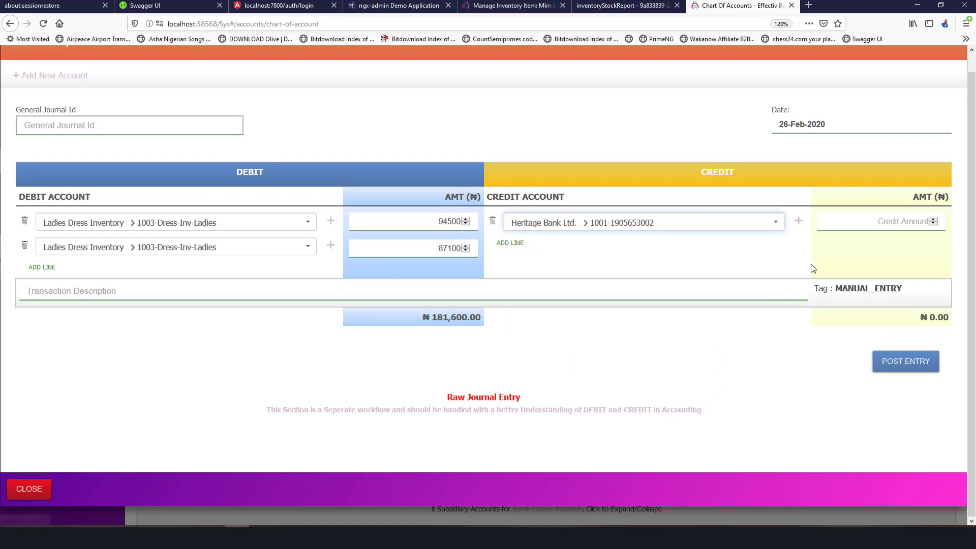
Enter a 181,600 credit amount to balance the totals and begin the description with 'P'.
click(860, 224)
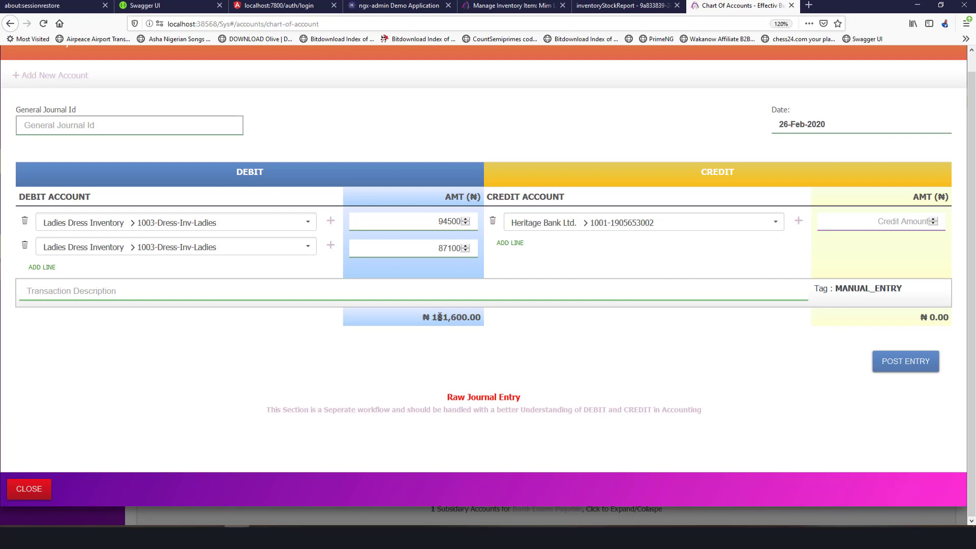
drag(440, 317, 870, 225)
click(856, 263)
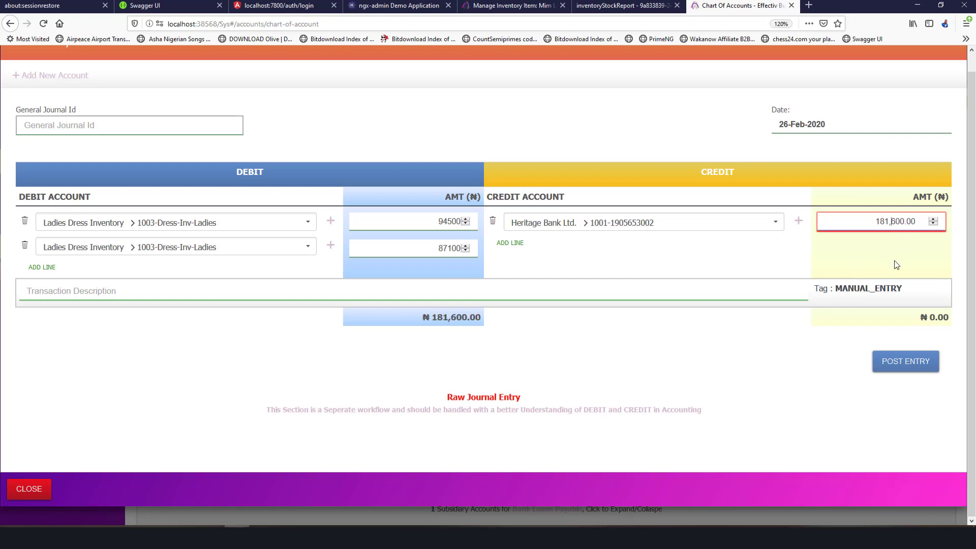
key(BackSpace)
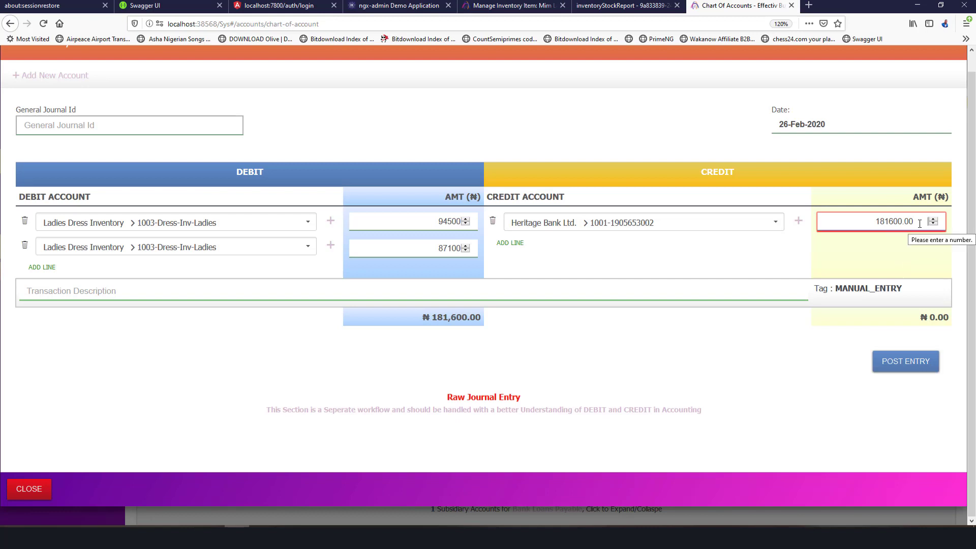
key(BackSpace)
key(BackSpace)
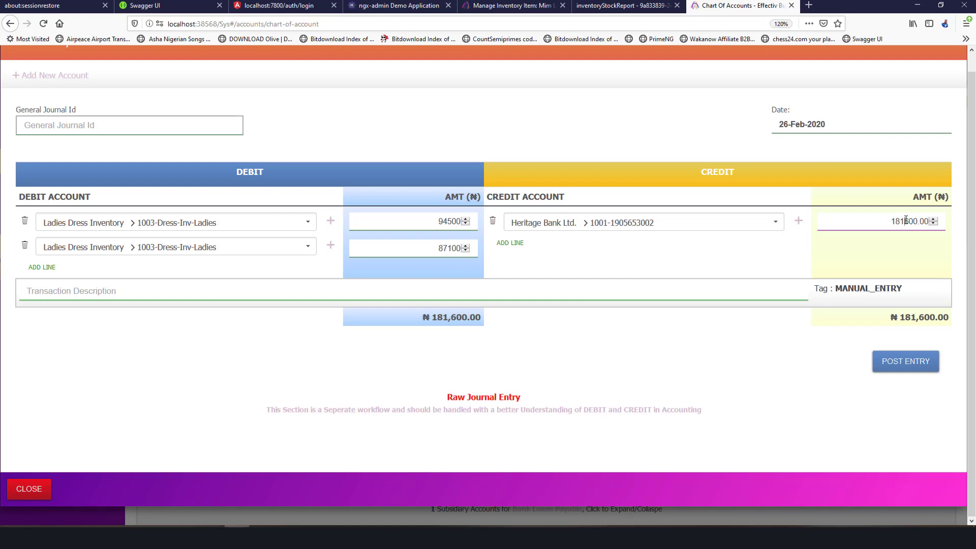
click(904, 221)
text(,)
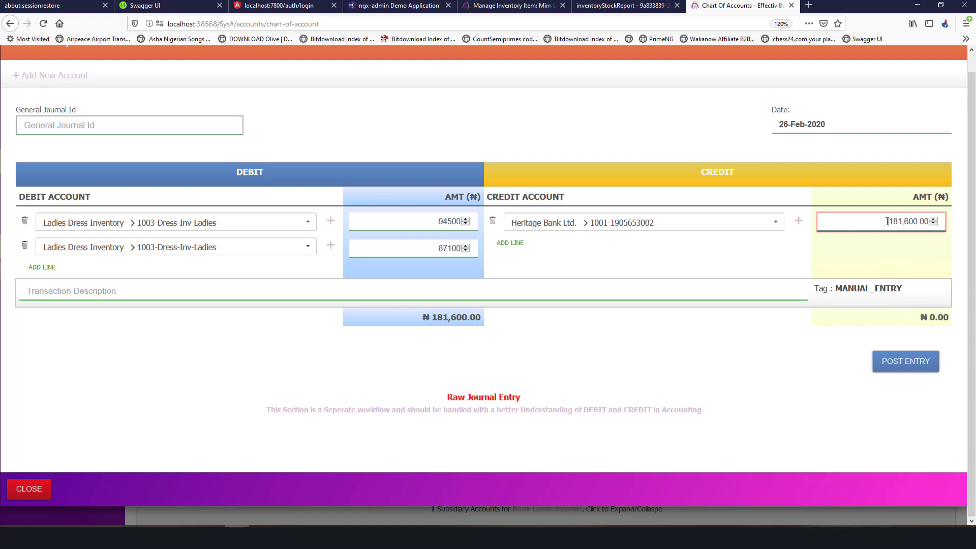
double_click(887, 221)
click(832, 224)
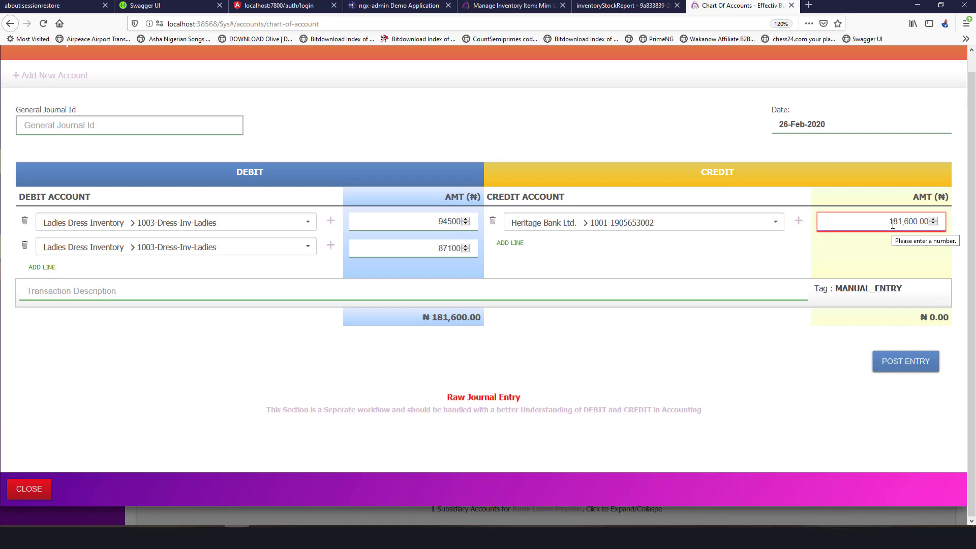
key(BackSpace)
key(BackSpace)
key(BackSpace)
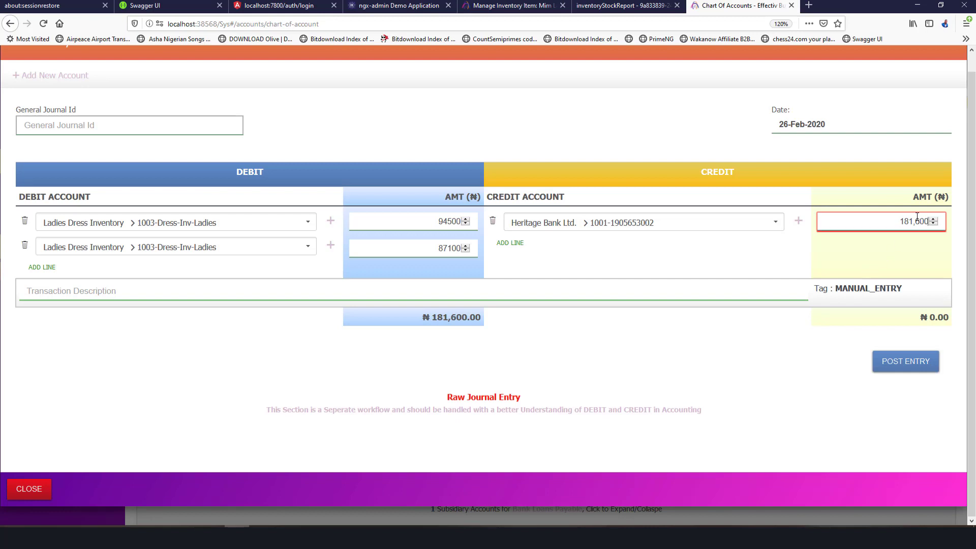
key(BackSpace)
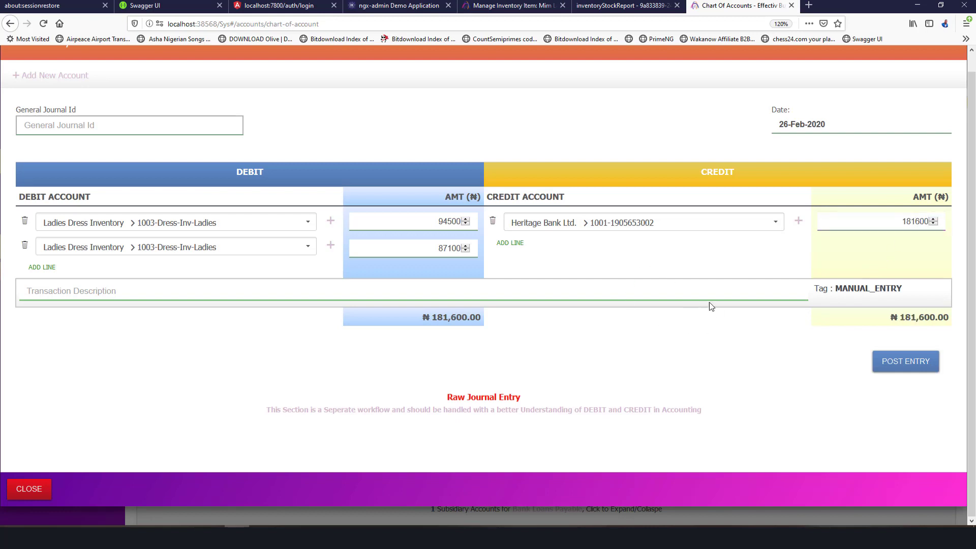
click(740, 290)
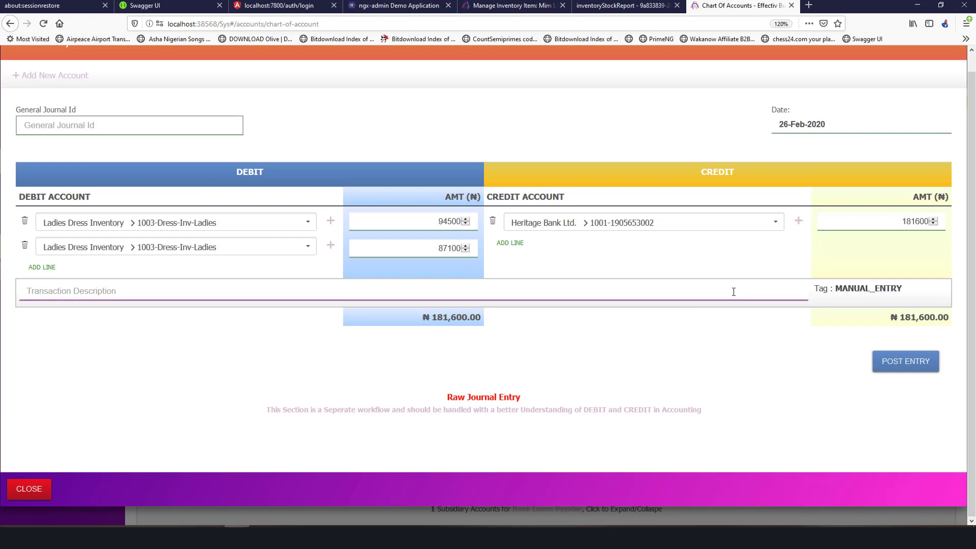
text(Purchase of Ladies)
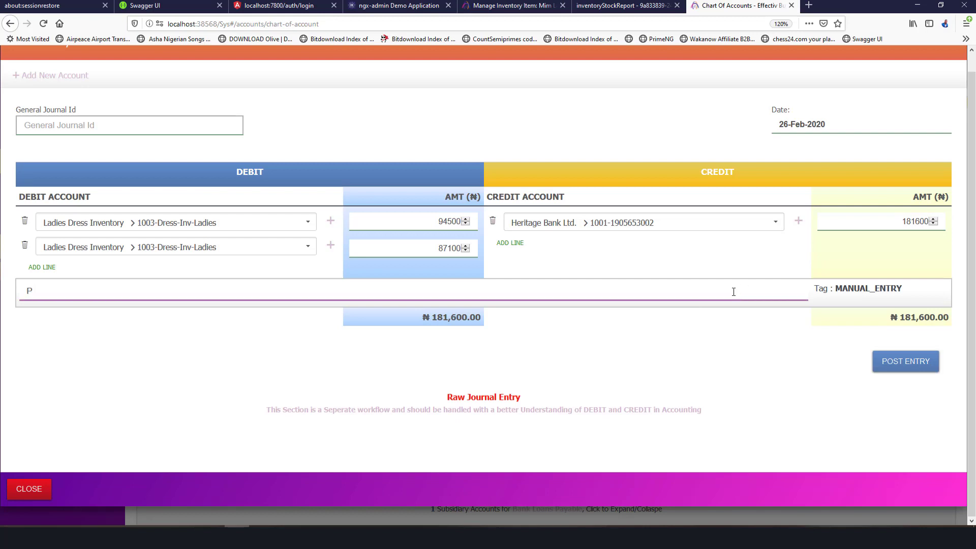
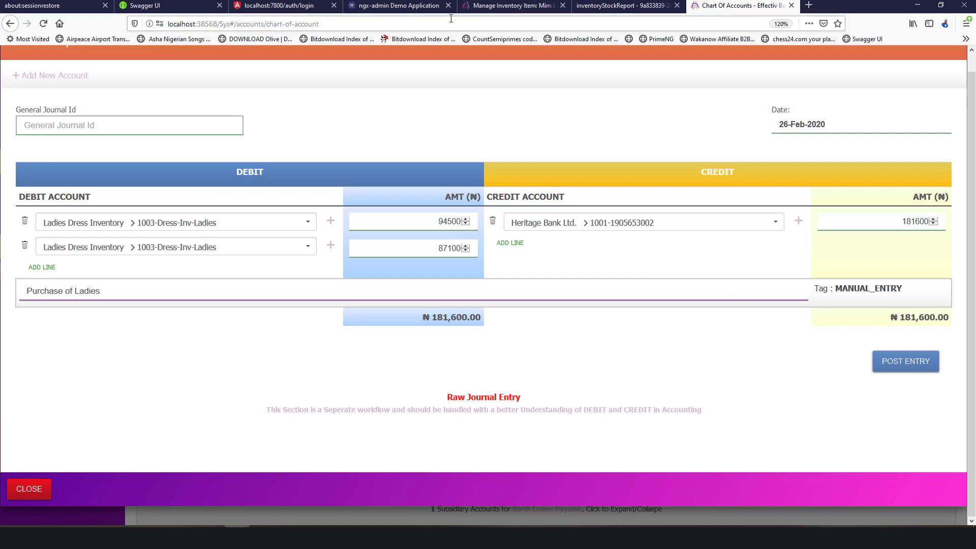
Change the journal description to 'Purchase of Mim Ladies Skin Fit Dress' and submit it for posting.
click(508, 5)
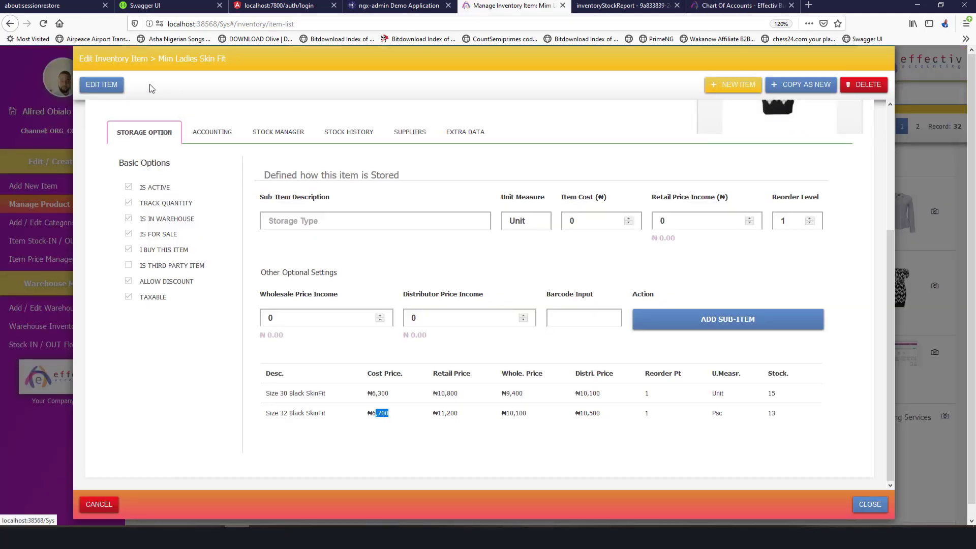
drag(159, 58, 242, 61)
key(ctrl+c)
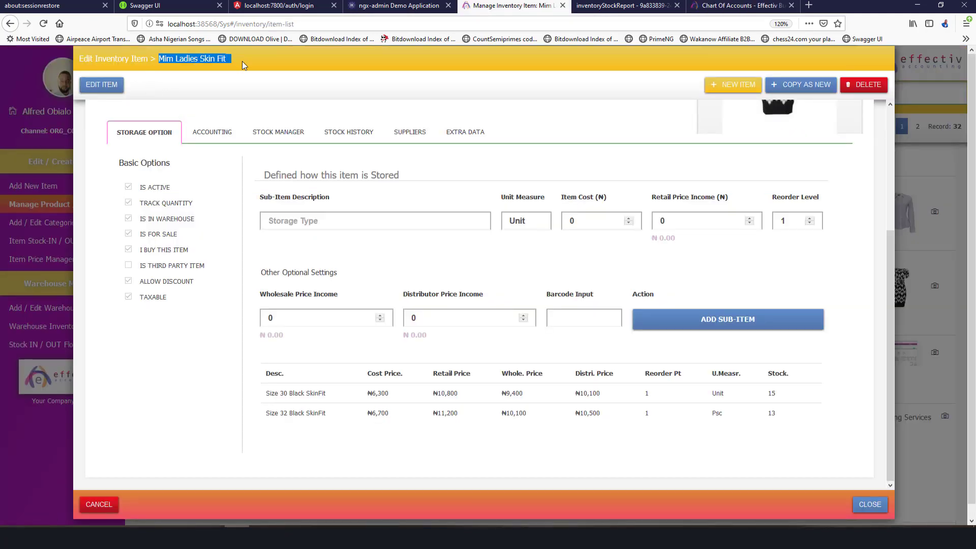
click(742, 6)
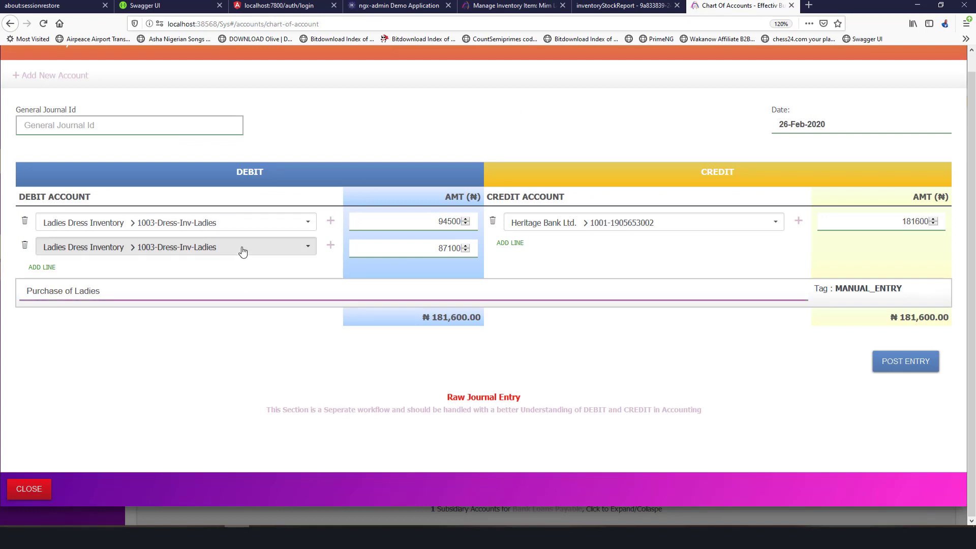
double_click(100, 292)
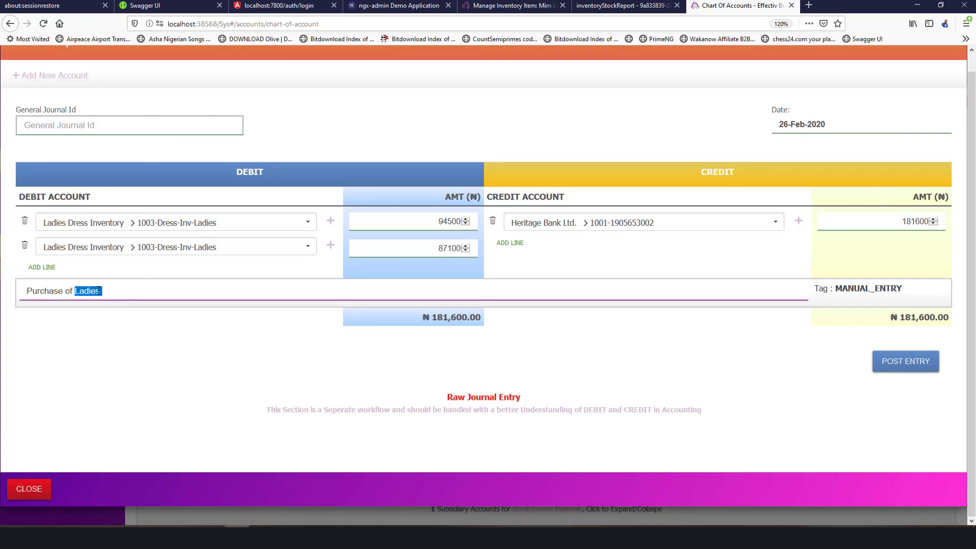
key(ctrl+v)
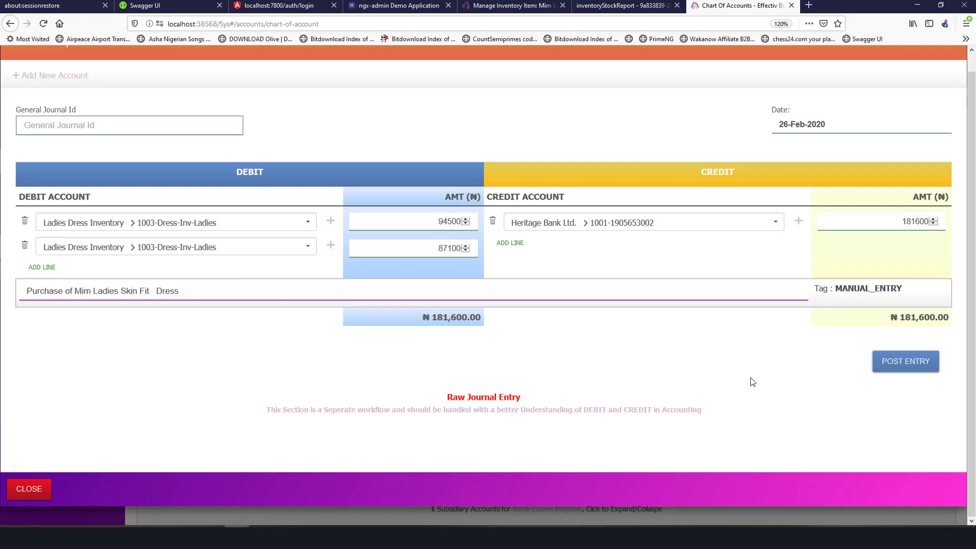
click(900, 364)
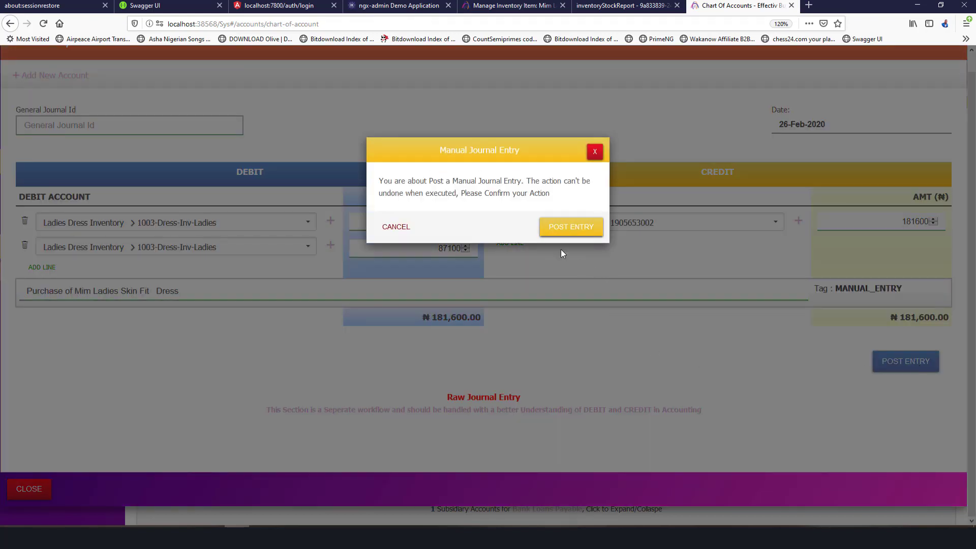
Confirm the ₦181,600 posting and open the refreshed Bank Account (1001) ledger at ₦1,918,400.00.
click(571, 224)
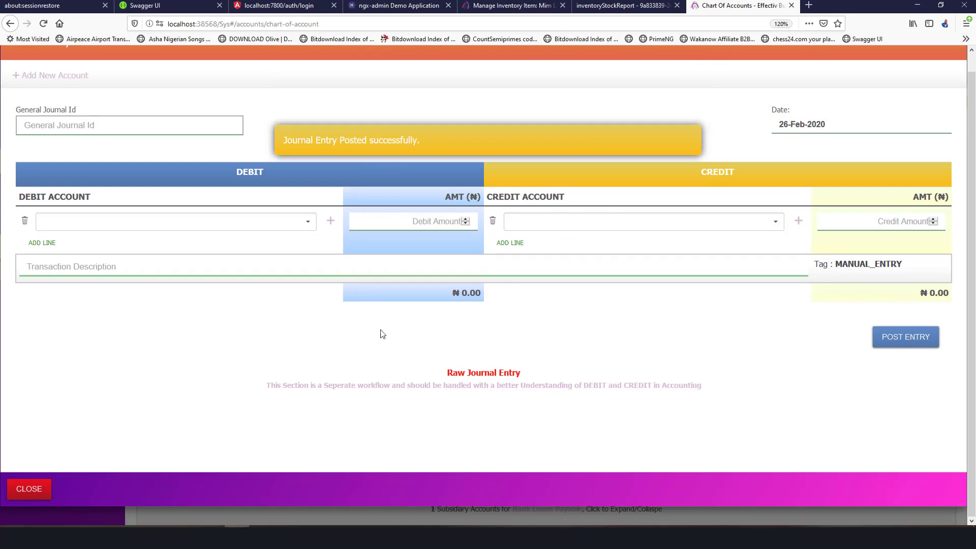
click(30, 490)
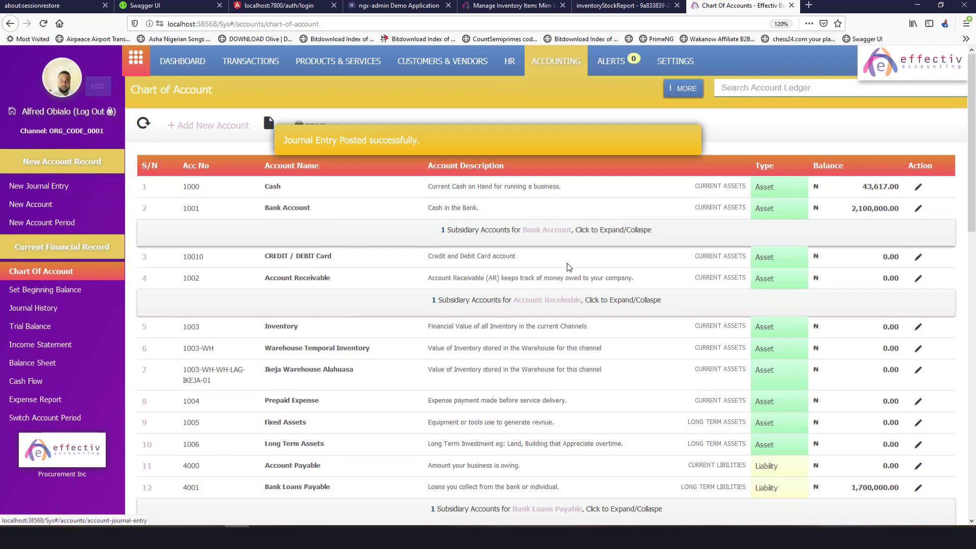
click(143, 122)
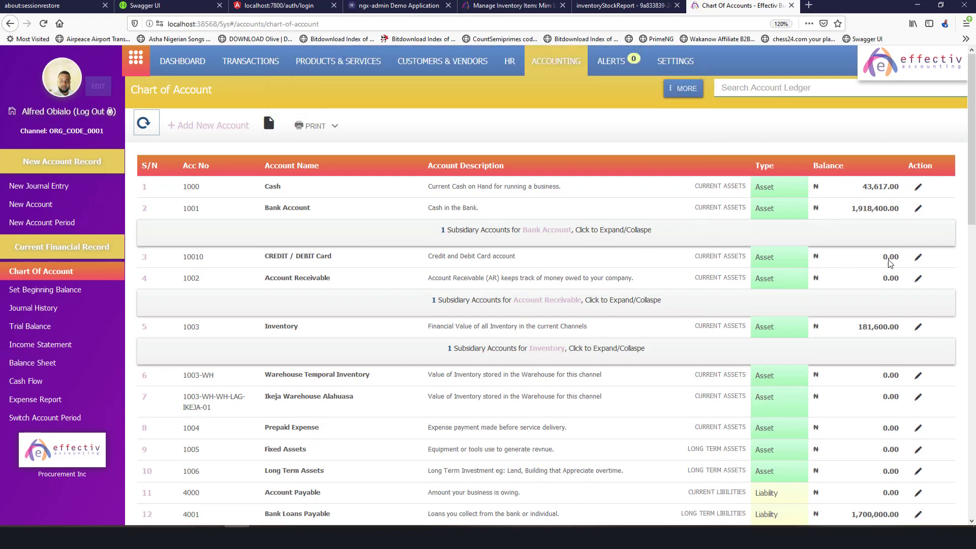
click(918, 208)
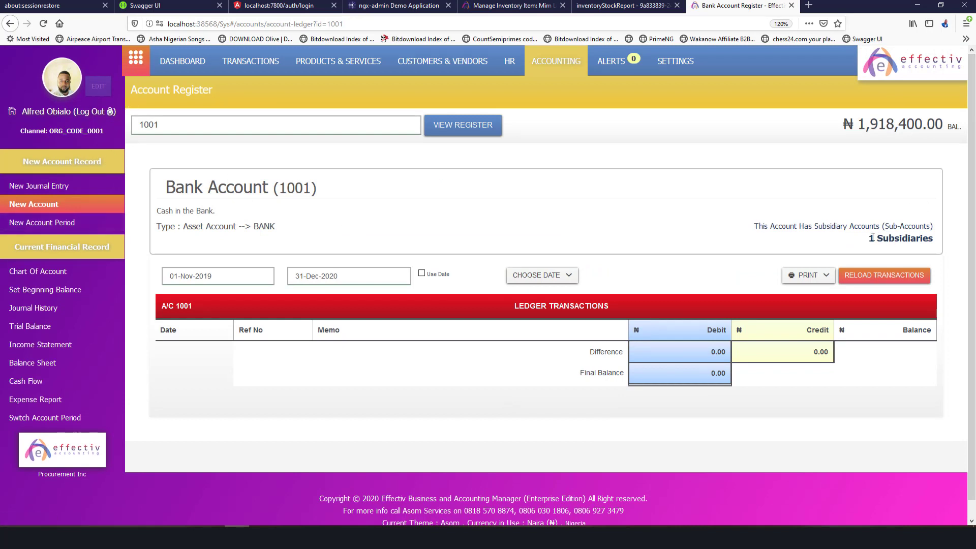
Inspect entry 105 (₦181,600 dress purchase) in the Heritage Bank Ltd. ledger, then return to the Chart of Accounts.
drag(871, 238, 935, 239)
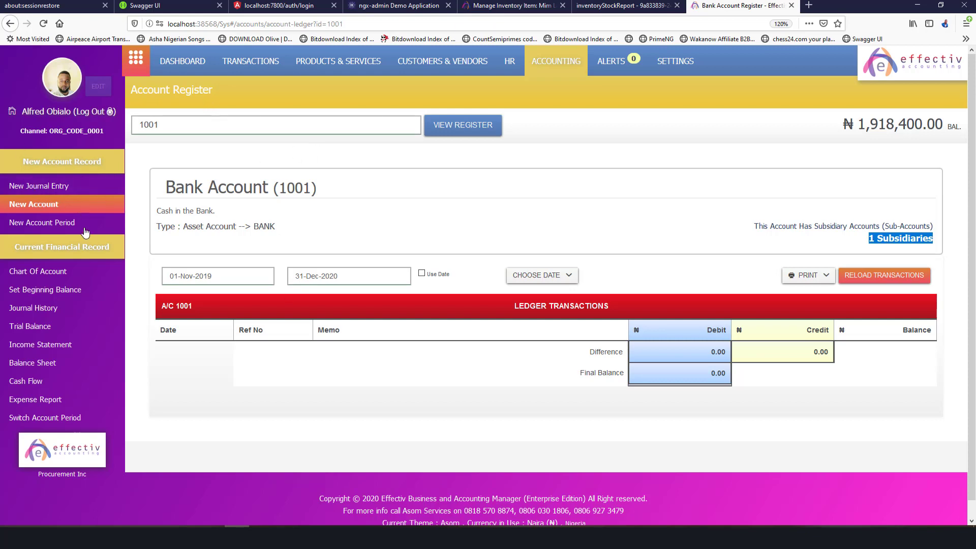
click(63, 271)
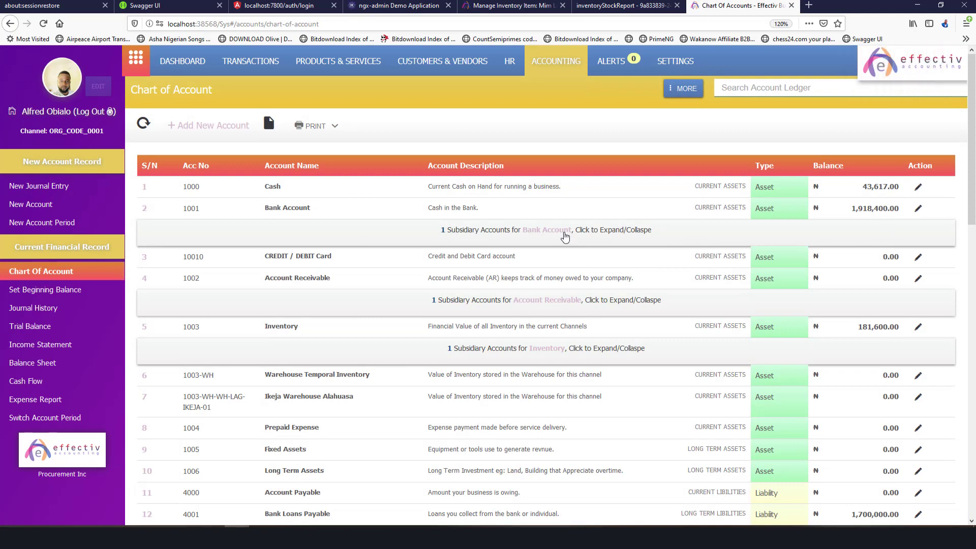
click(565, 237)
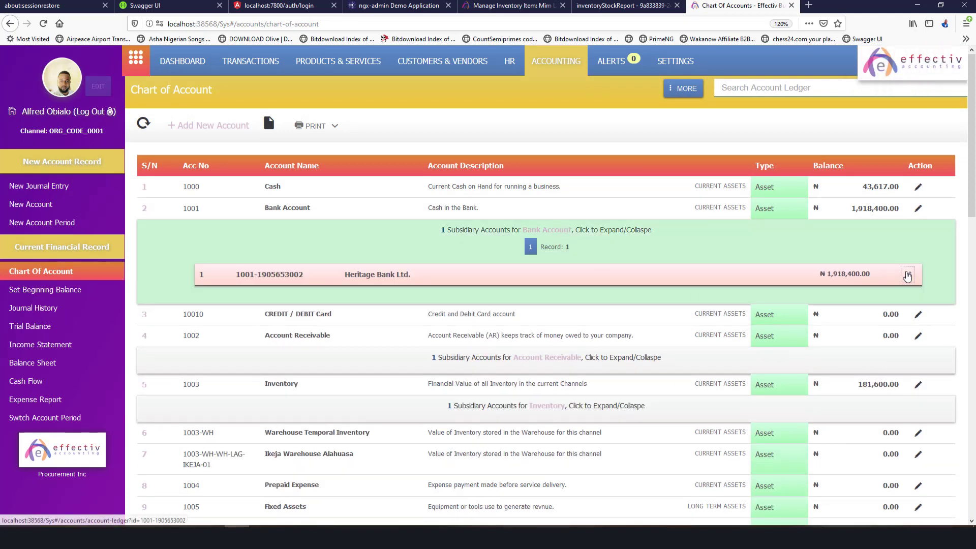
click(907, 275)
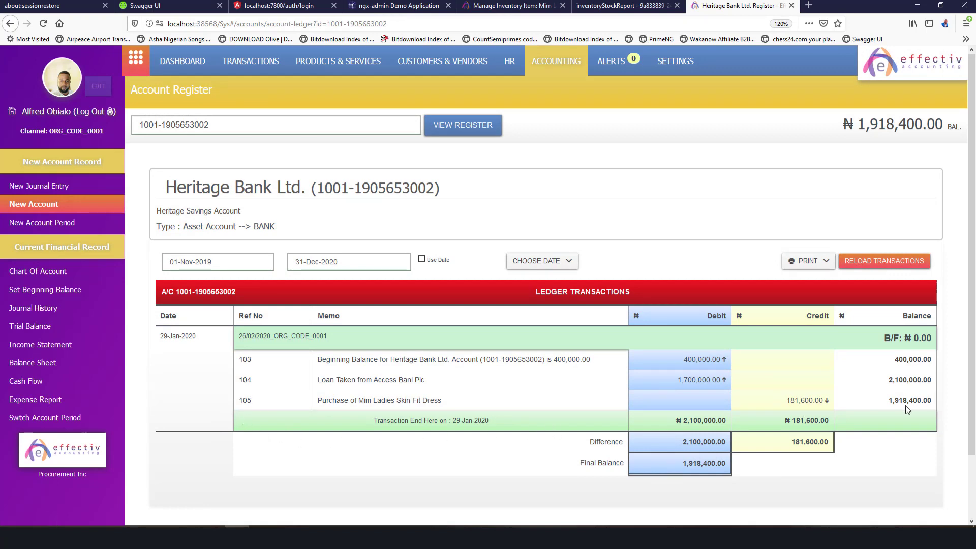
click(244, 400)
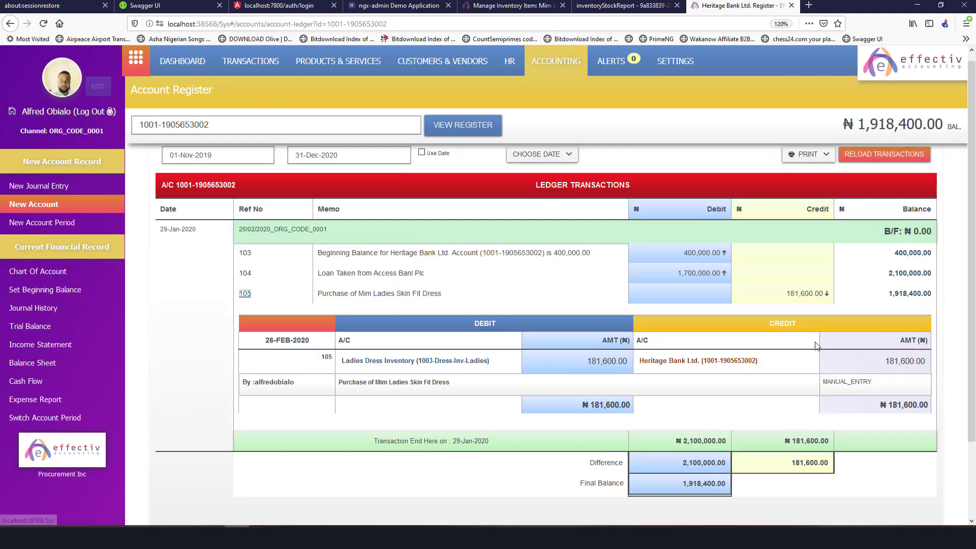
scroll(574, 373, down, 3)
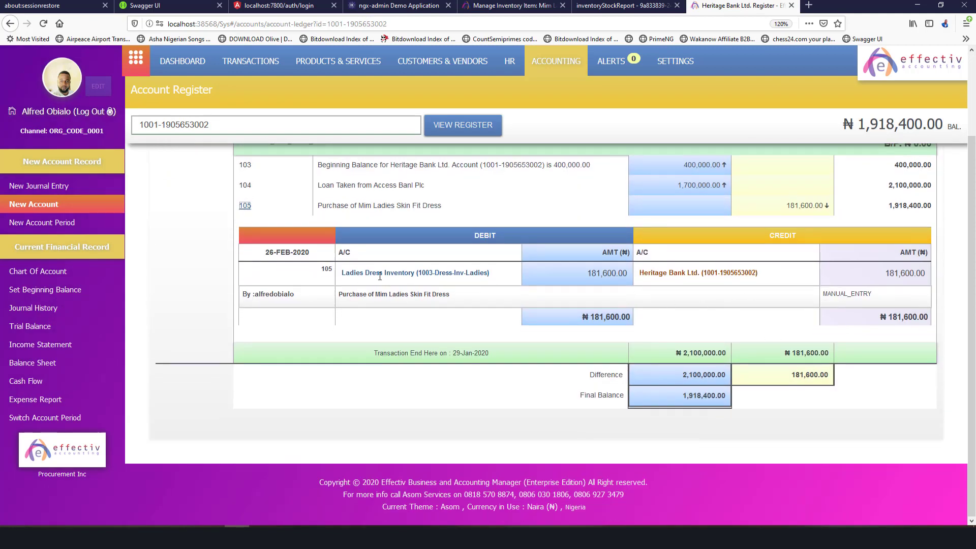
scroll(521, 313, up, 3)
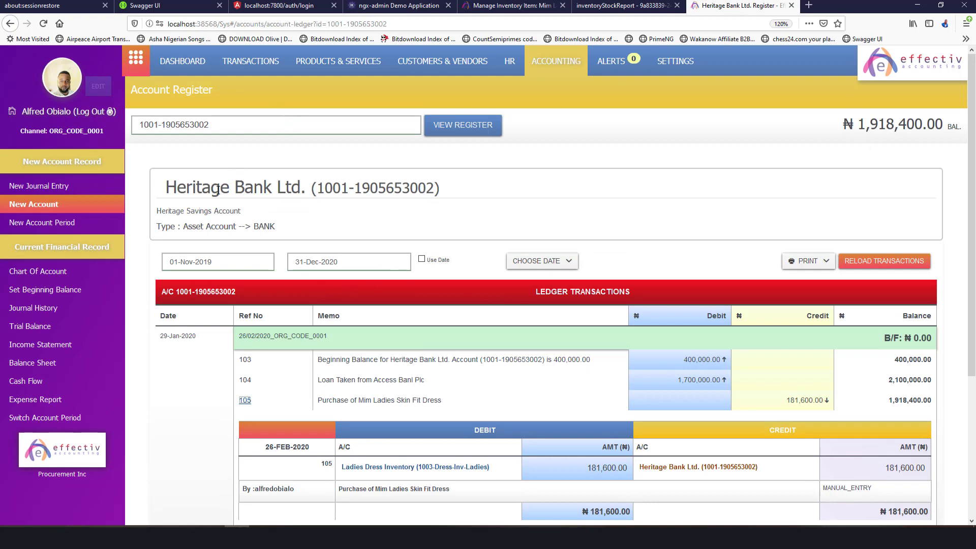
click(41, 271)
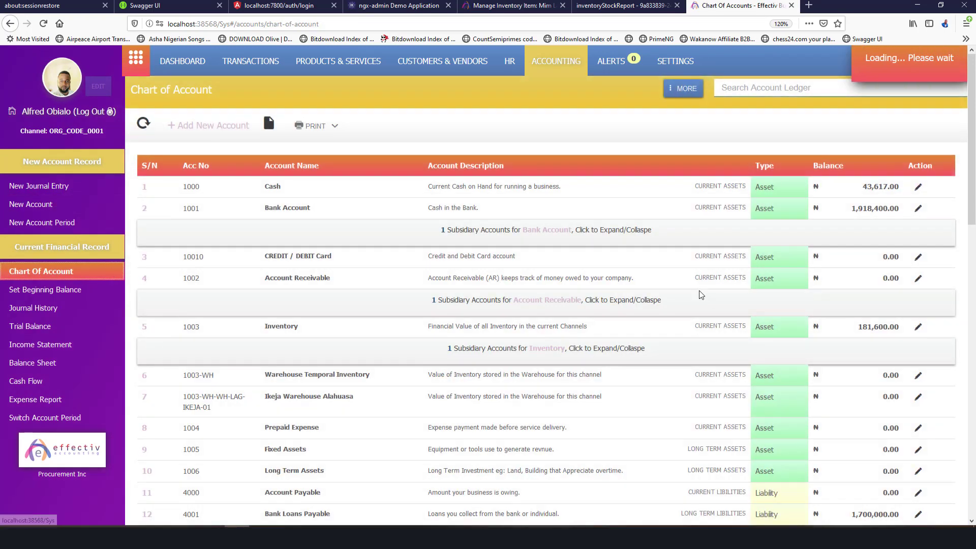
Expand the Bank Loans Payable sub-account in the Chart of Accounts.
scroll(741, 265, down, 3)
scroll(741, 251, up, 3)
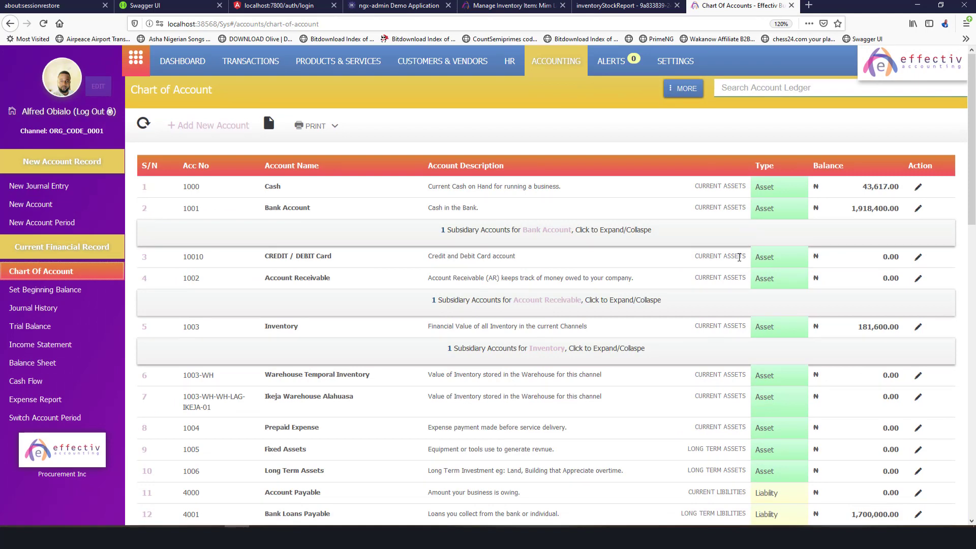
scroll(740, 259, down, 4)
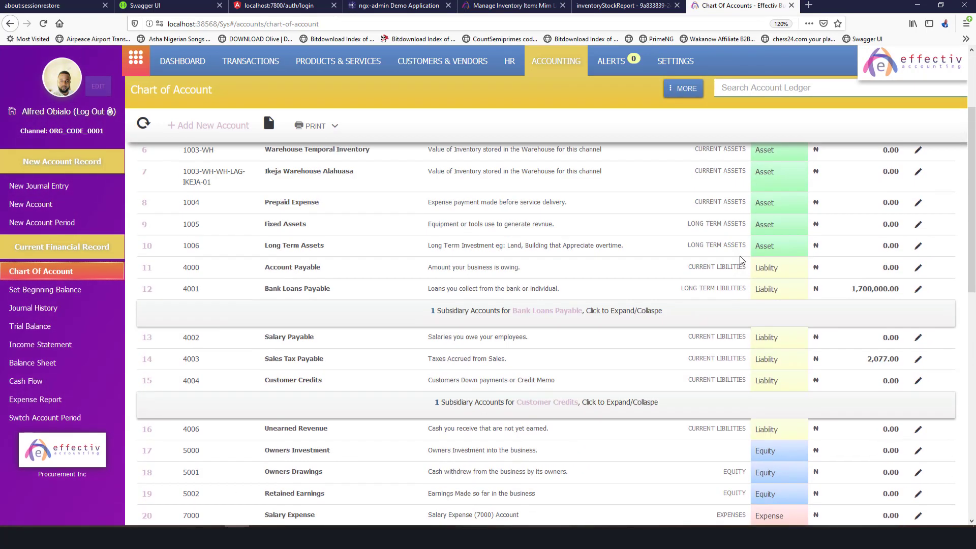
scroll(741, 260, up, 1)
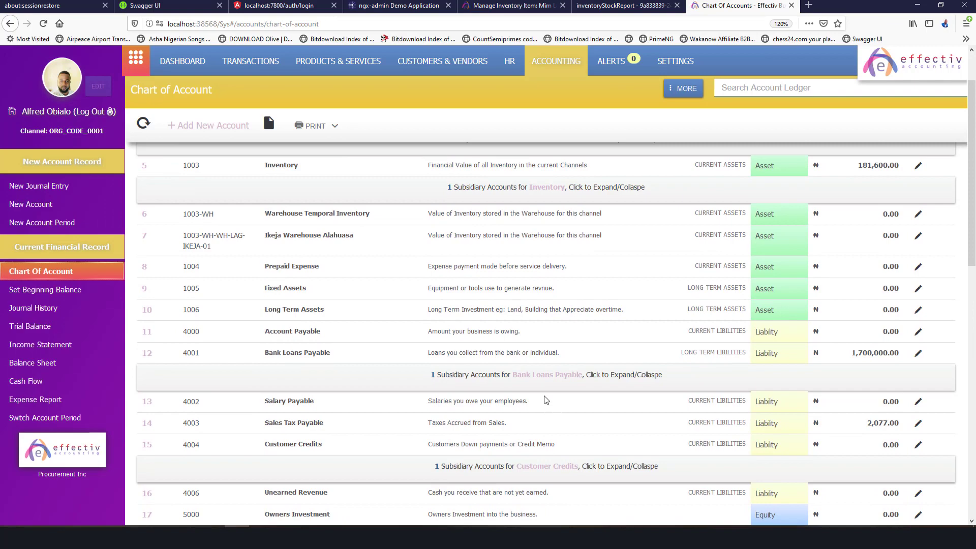
click(540, 377)
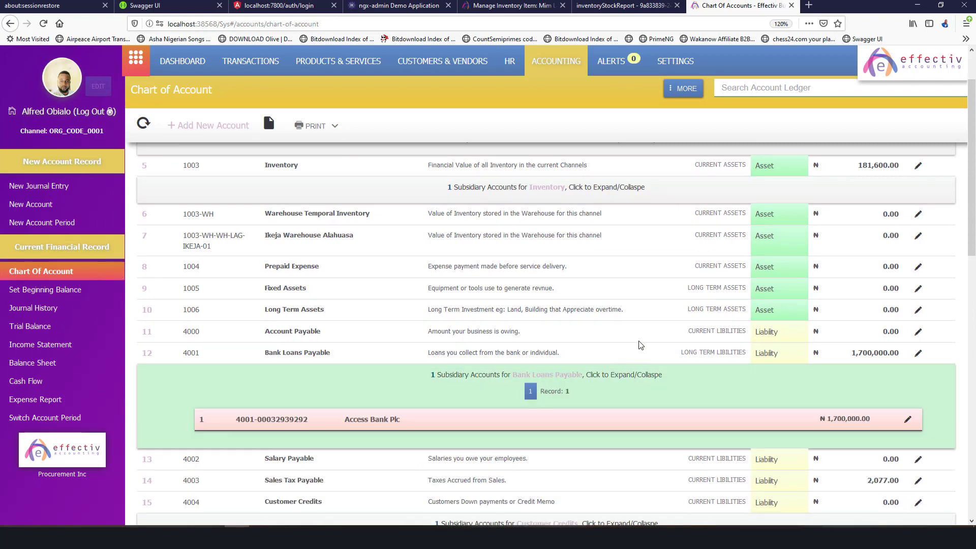
scroll(641, 345, down, 6)
scroll(620, 356, up, 9)
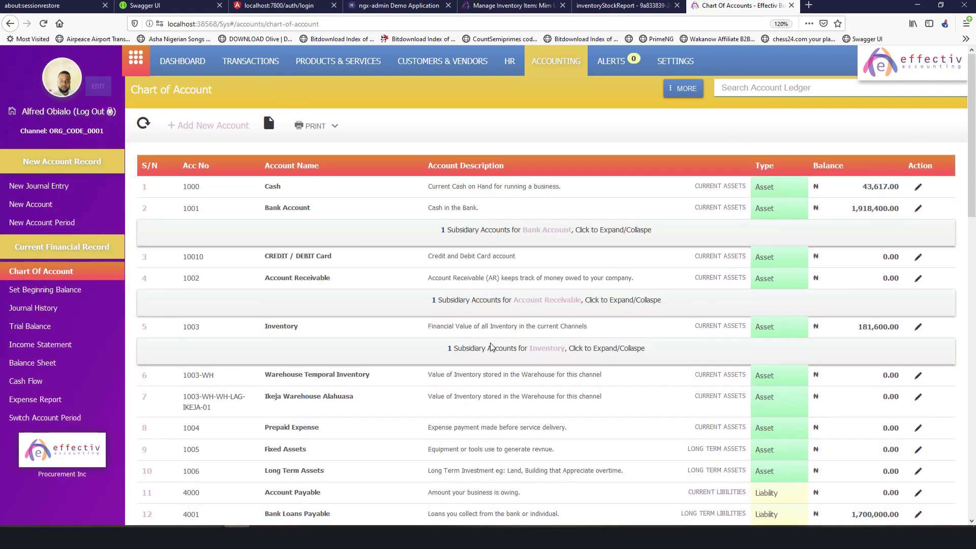
Expand the Inventory, Account Receivable and Bank Account sub-accounts, then open the application settings.
click(545, 351)
click(544, 301)
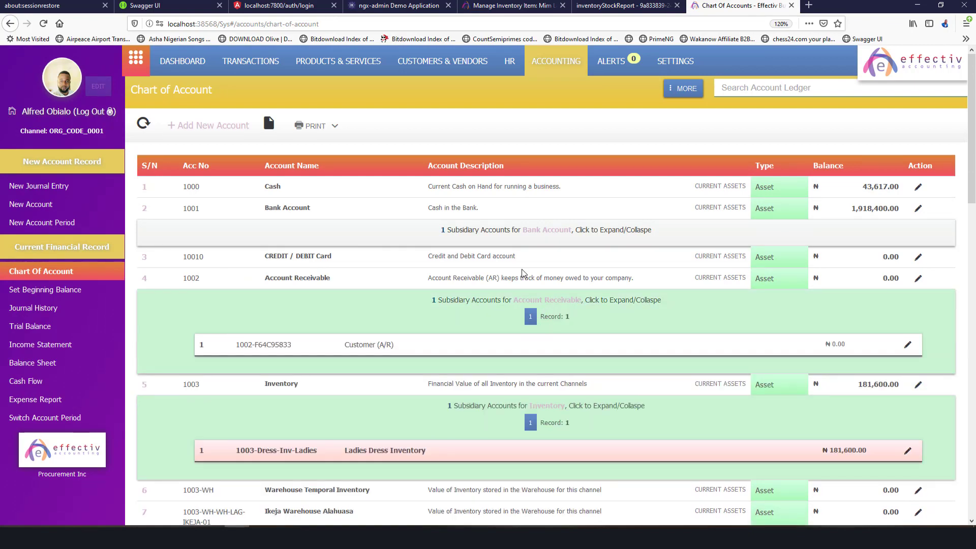
click(530, 232)
scroll(553, 257, down, 9)
scroll(554, 318, up, 7)
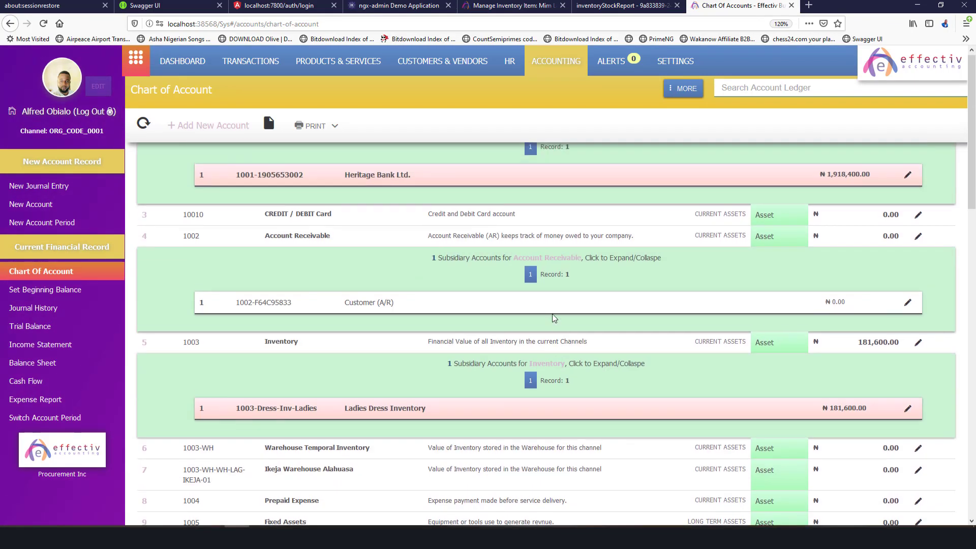
scroll(554, 318, up, 2)
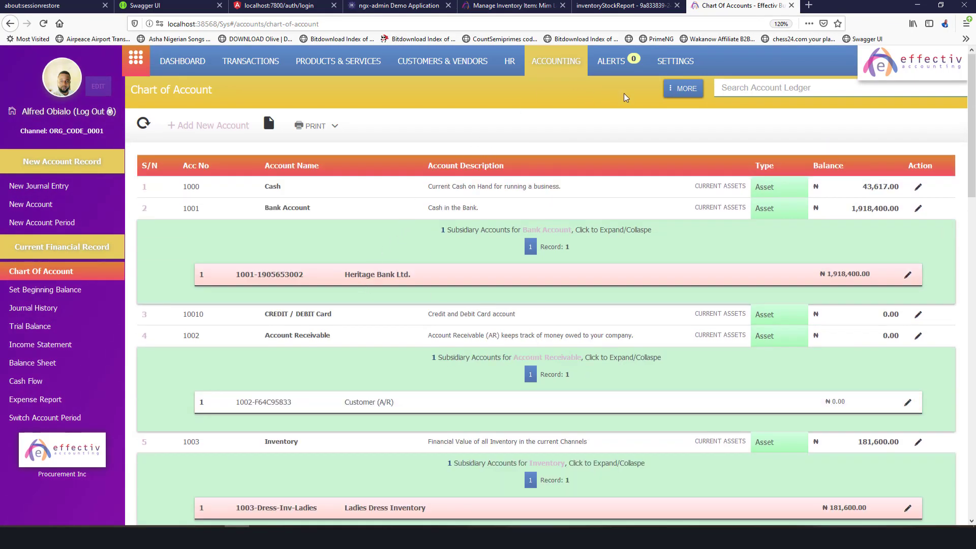
click(675, 61)
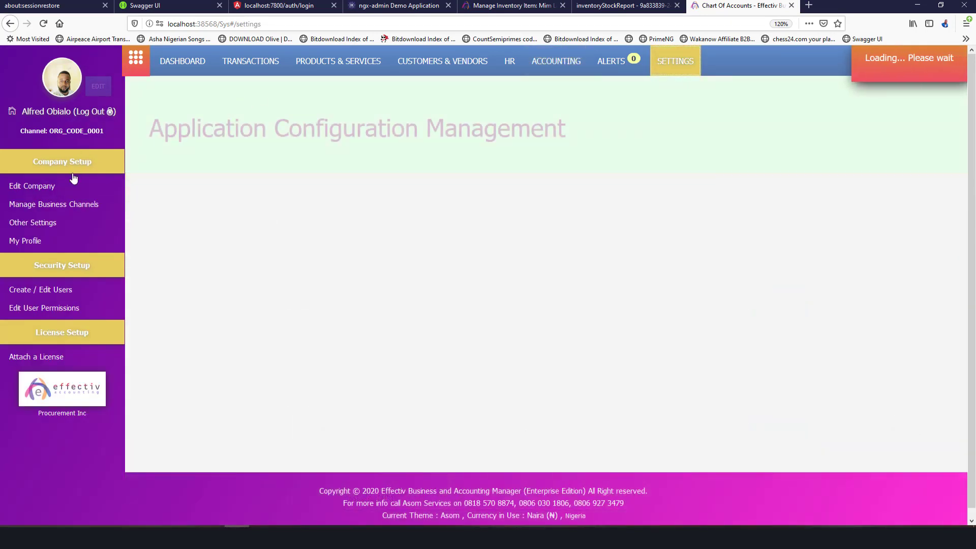
Return to the Chart of Accounts and filter it by Debtors Balances, then Operating Accounts.
click(11, 24)
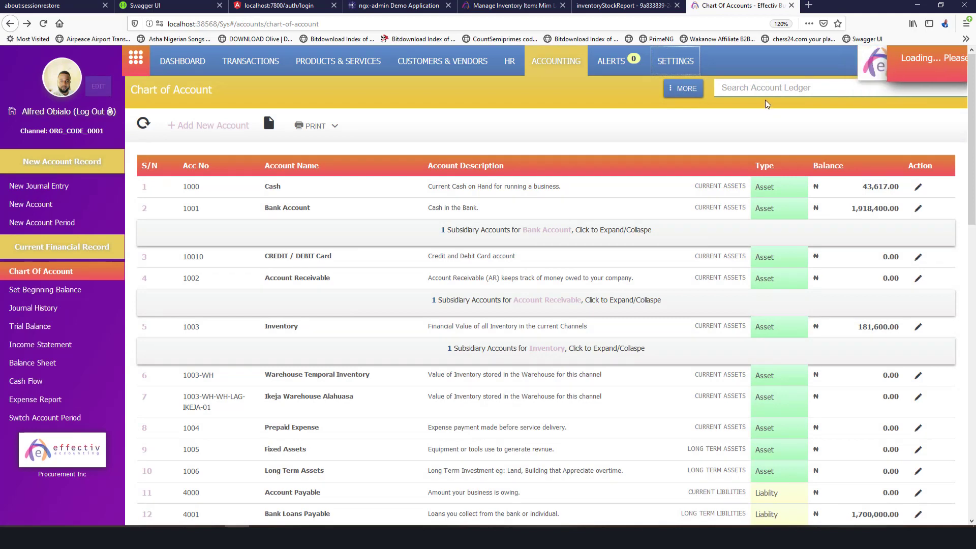
click(683, 89)
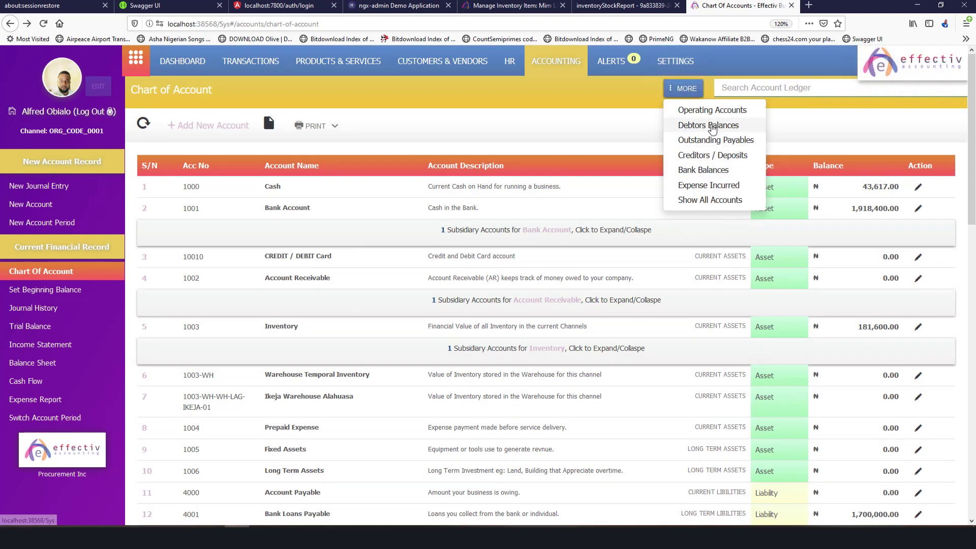
click(711, 126)
click(683, 88)
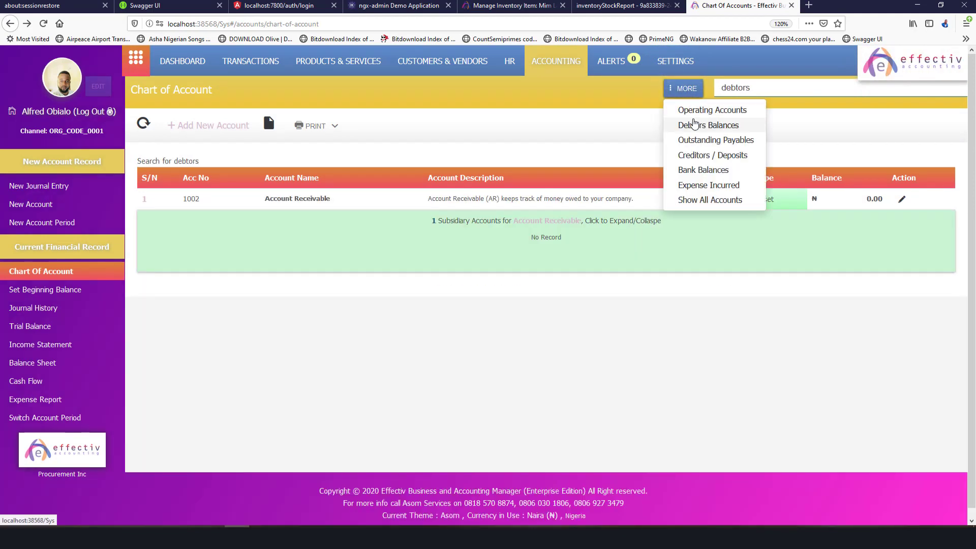
click(694, 111)
Filter the chart to Bank Balances, then show all accounts again and scroll the list.
click(680, 90)
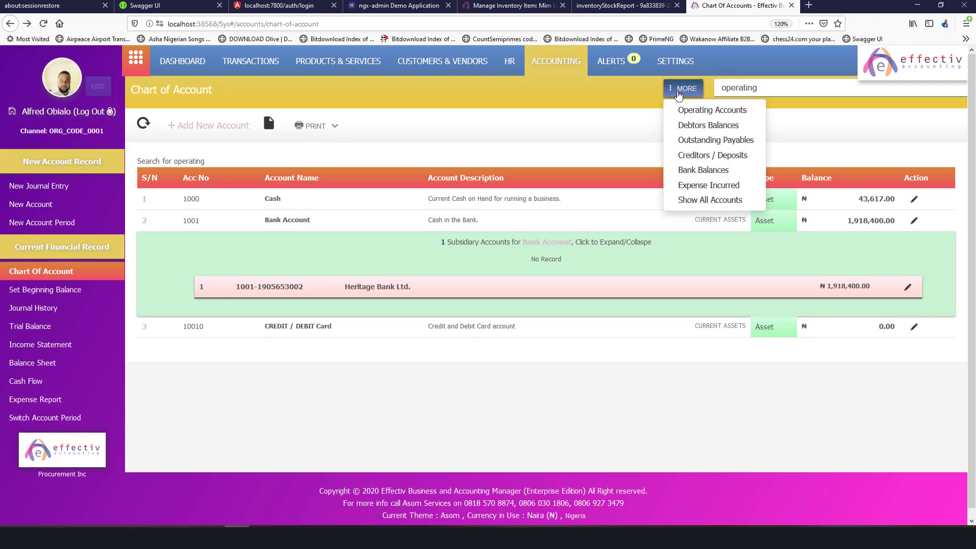
click(693, 171)
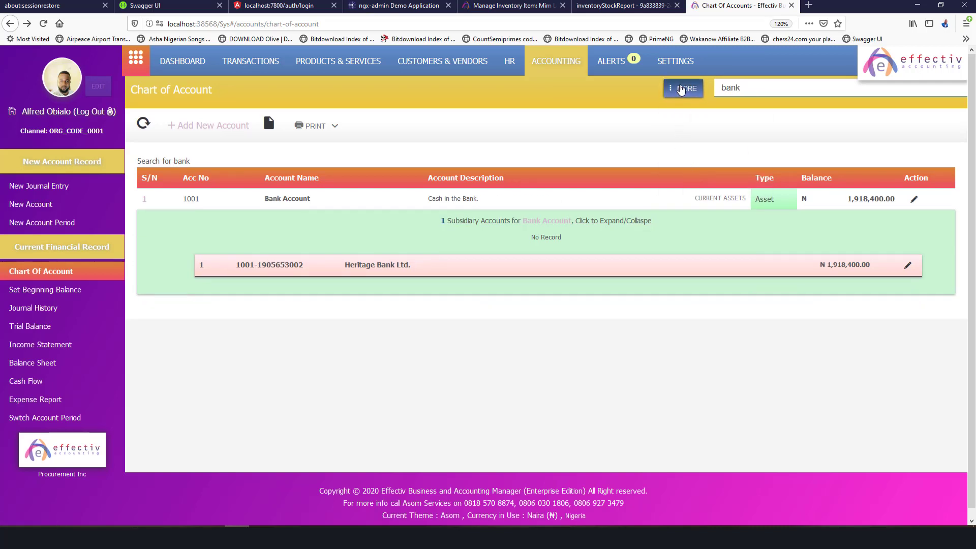
click(681, 90)
click(714, 199)
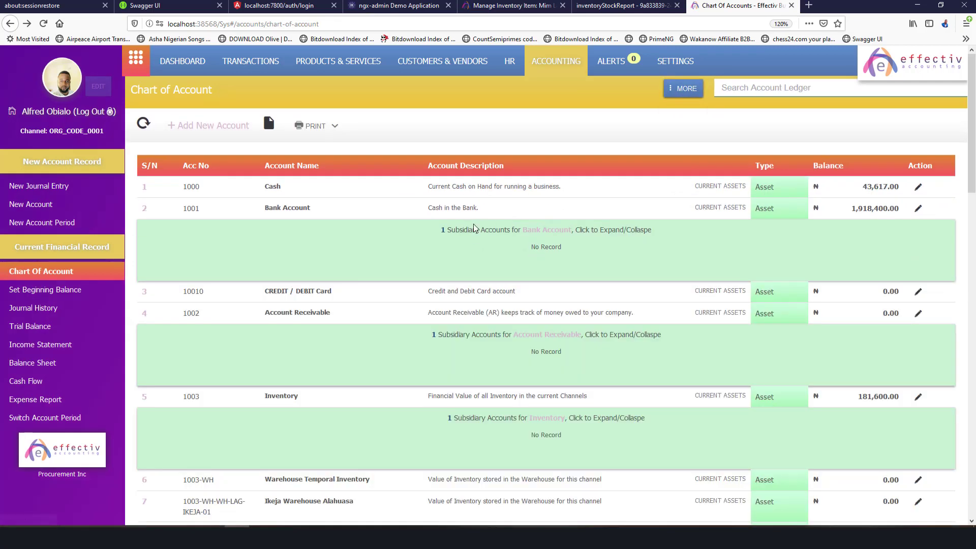
scroll(577, 230, down, 15)
scroll(579, 232, up, 5)
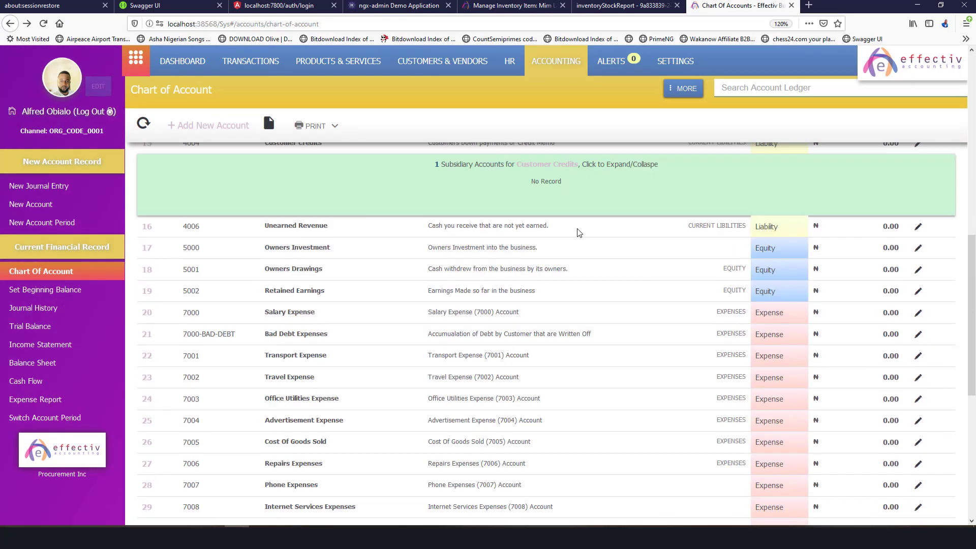
scroll(579, 233, up, 10)
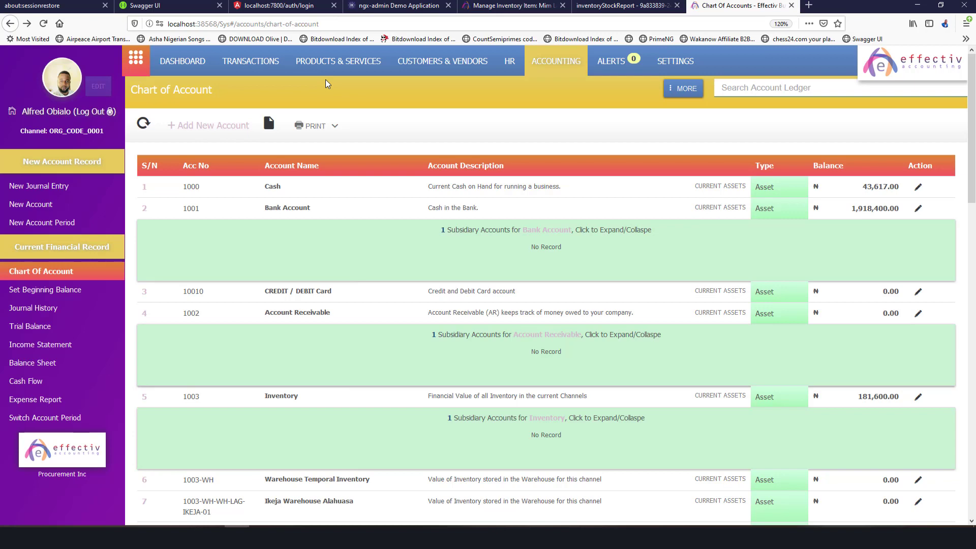
Cancel the inventory item edit form and open the Sales Transaction list showing INV-2215473 and INV-415337.
click(464, 6)
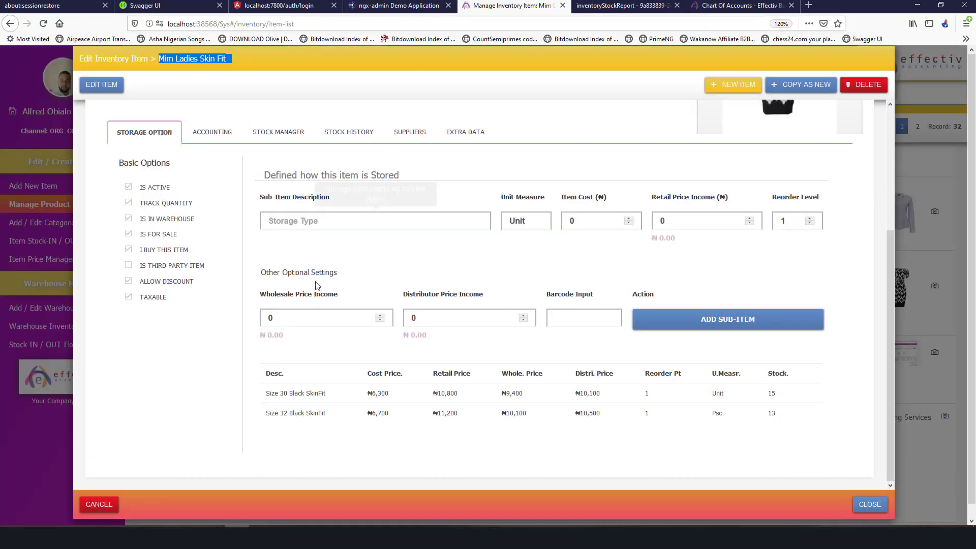
click(116, 504)
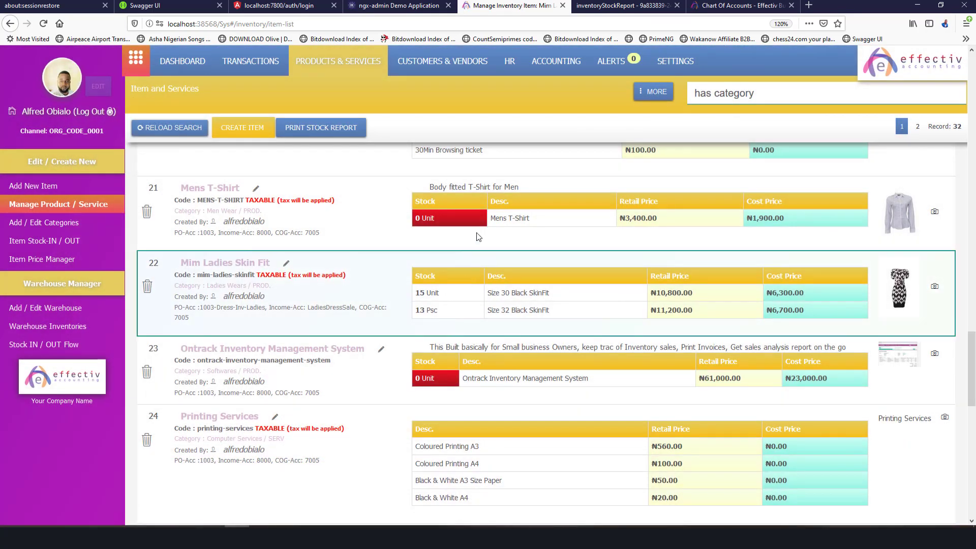
click(426, 70)
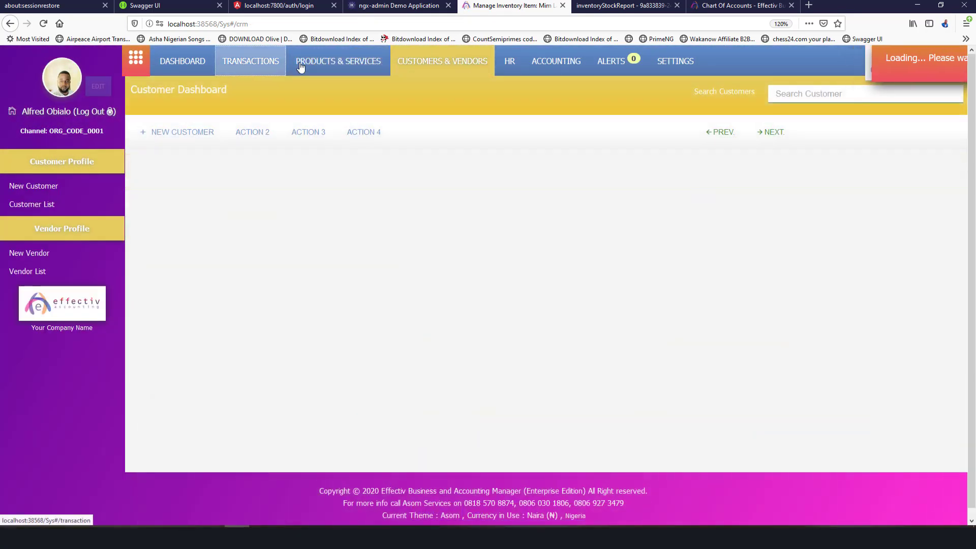
click(317, 73)
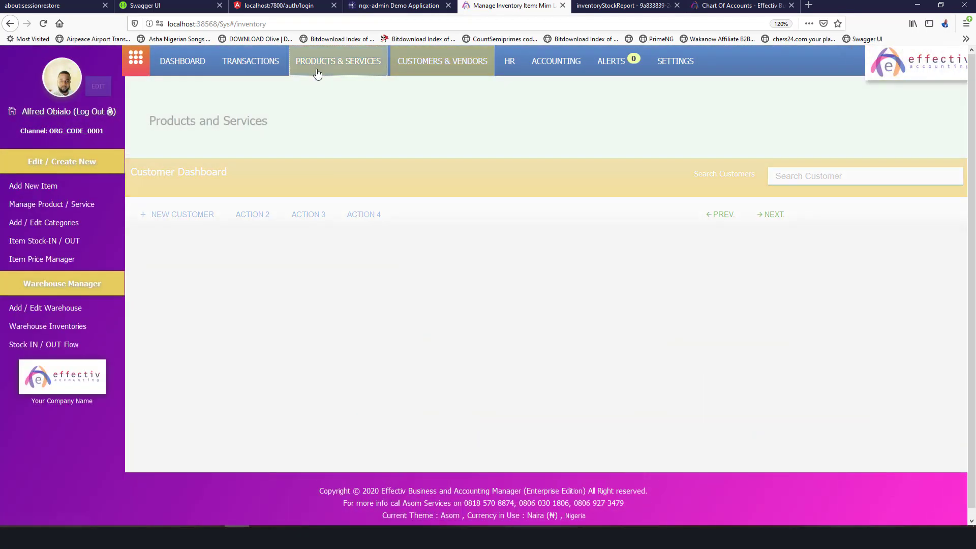
click(231, 71)
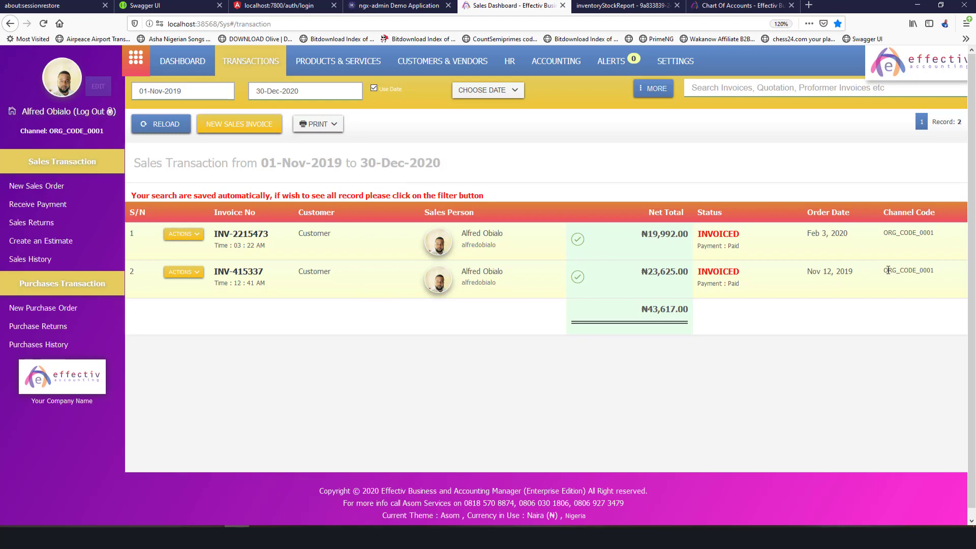
Open paid invoice INV-2215473 (₦19,992.00, ₦0.00 balance) and check its print options.
click(225, 236)
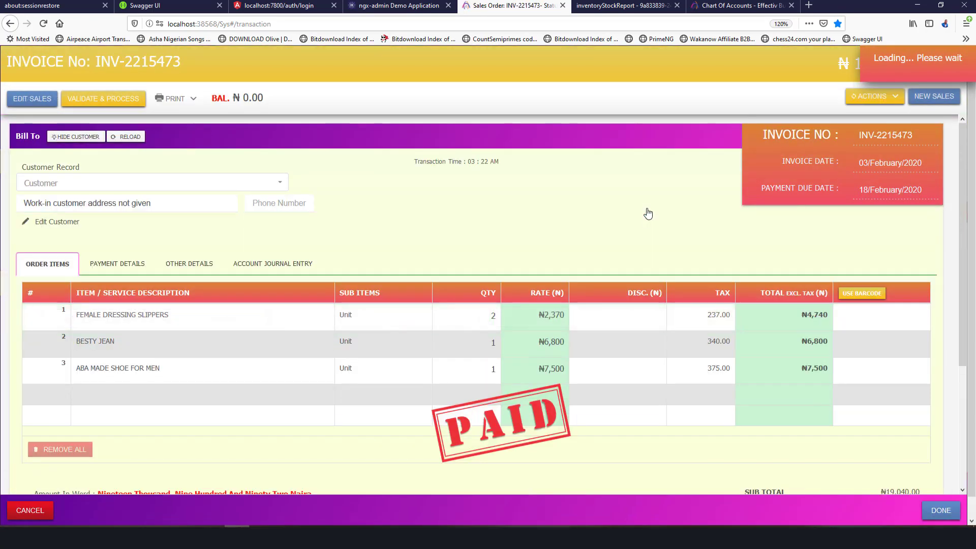
scroll(646, 202, down, 3)
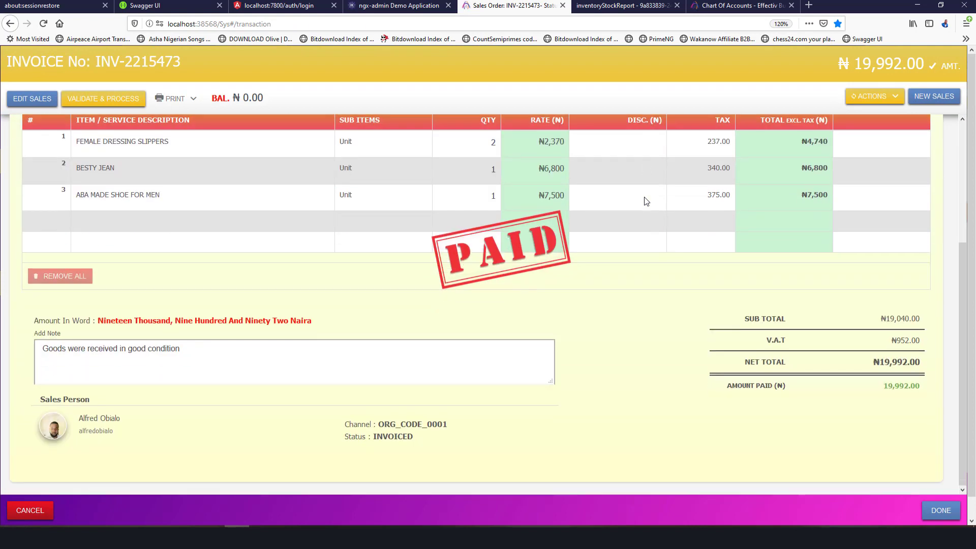
scroll(645, 201, up, 2)
scroll(645, 201, up, 1)
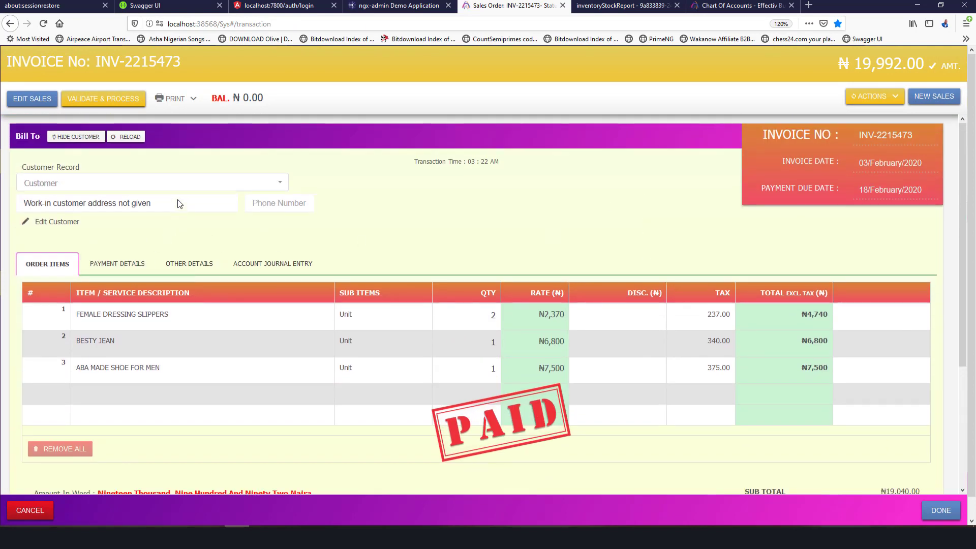
click(175, 99)
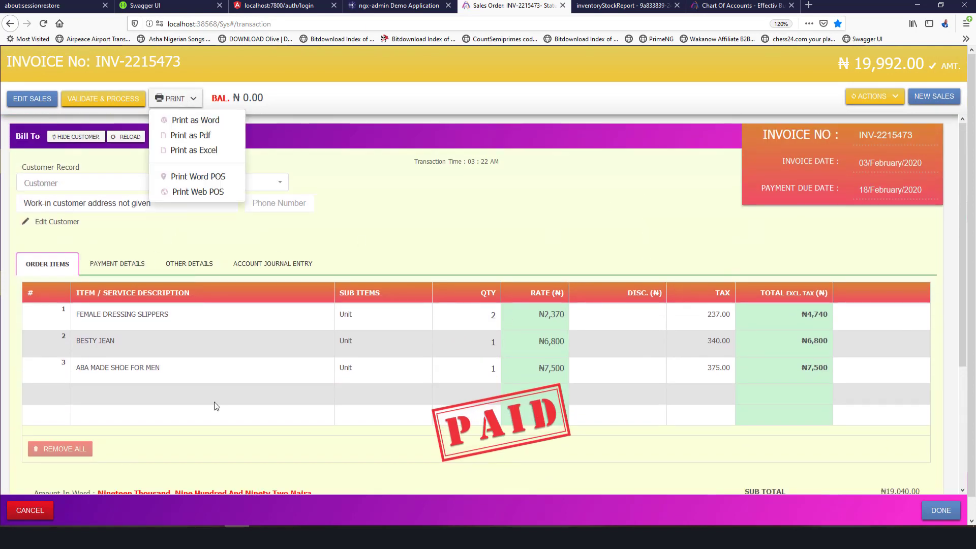
click(2, 515)
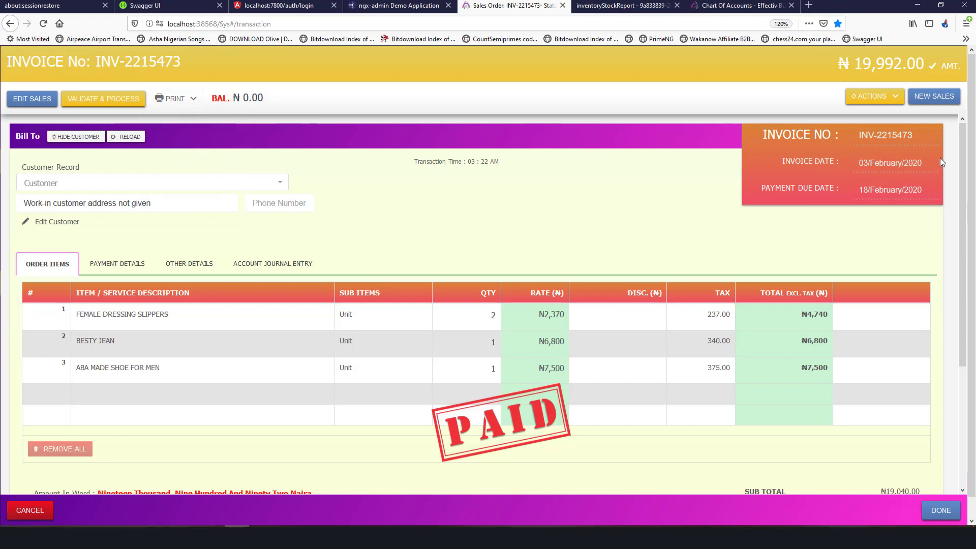
Start and discard two new sales orders, then view the Customer List.
click(933, 101)
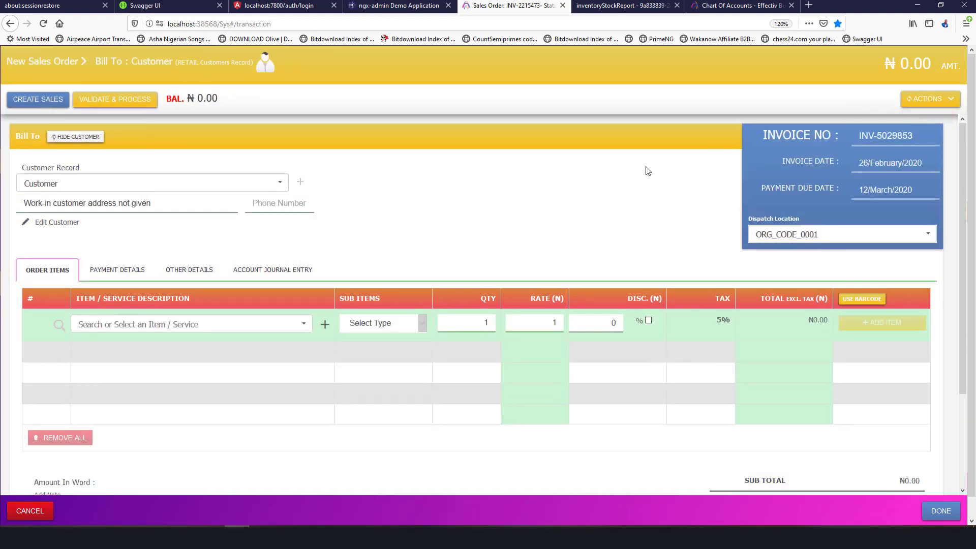
click(31, 511)
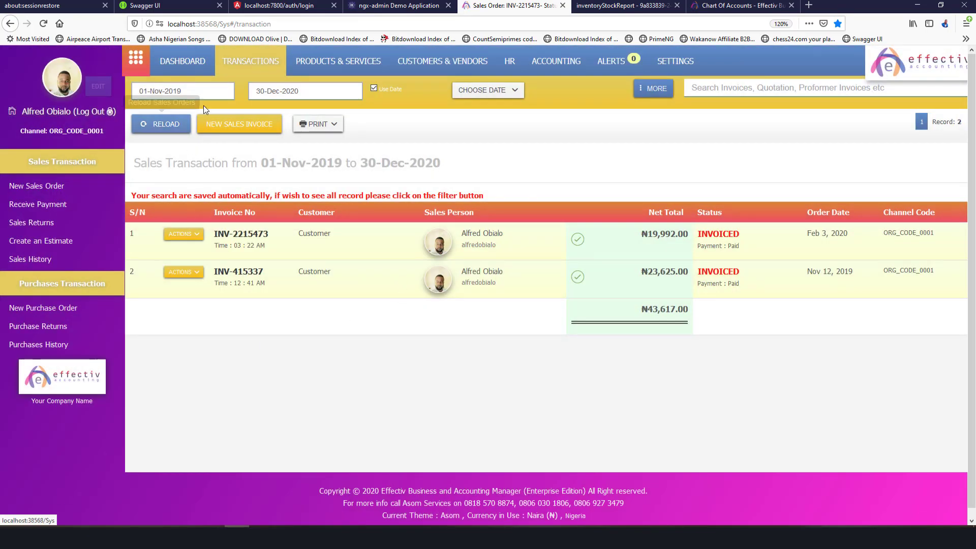
click(221, 126)
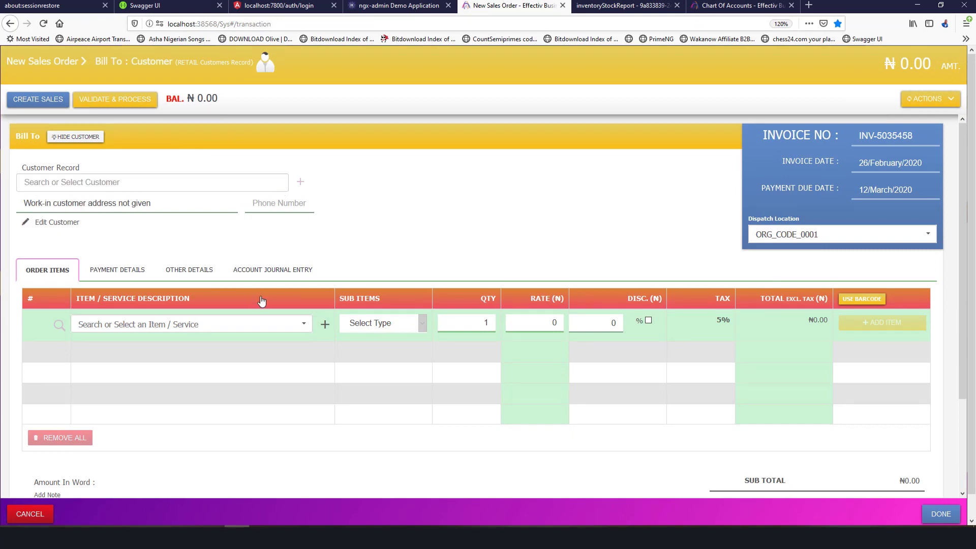
click(31, 514)
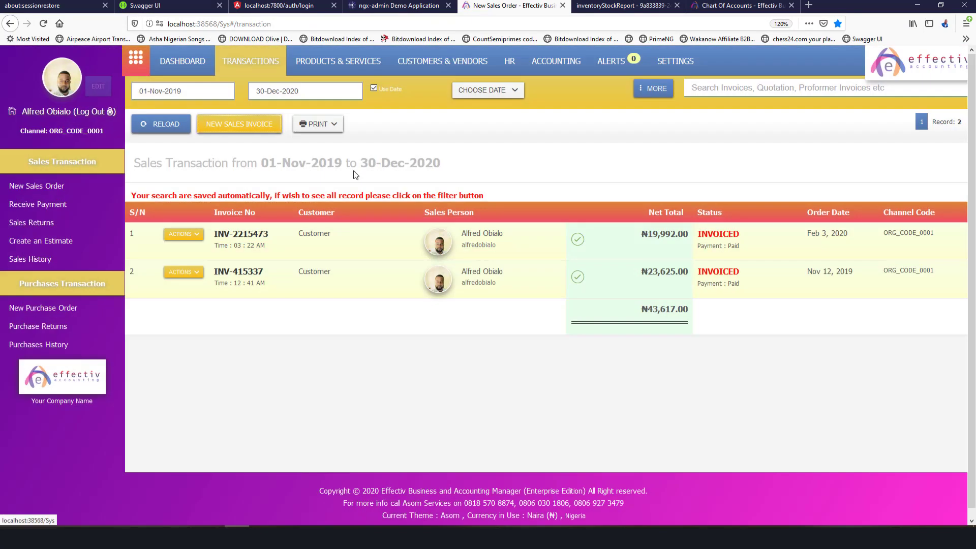
click(395, 72)
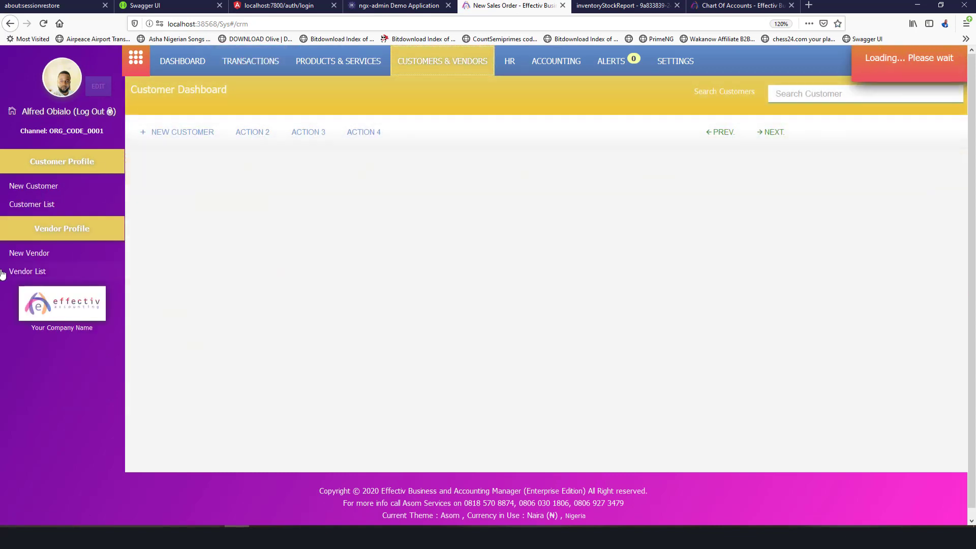
click(35, 204)
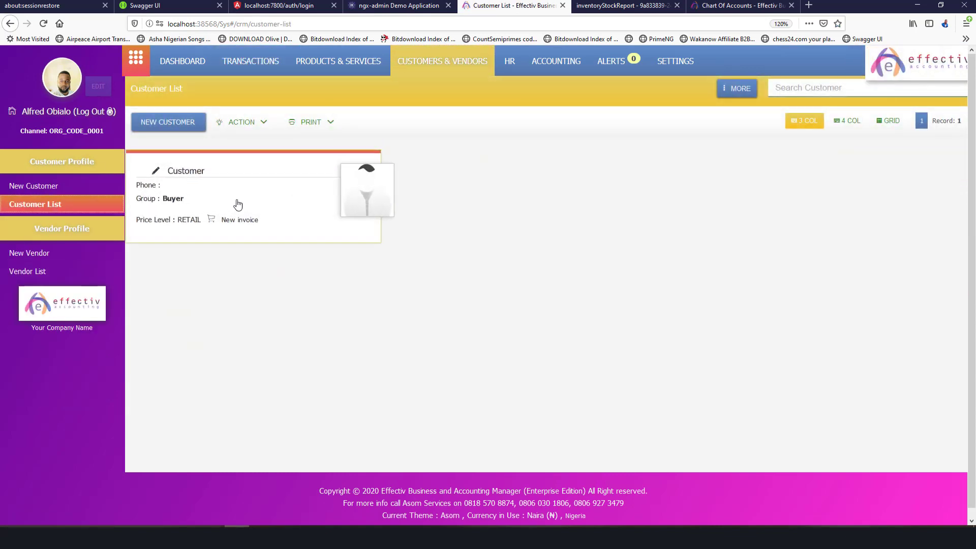
Start new sales invoice INV-5051858 and begin a new customer record for it.
click(246, 61)
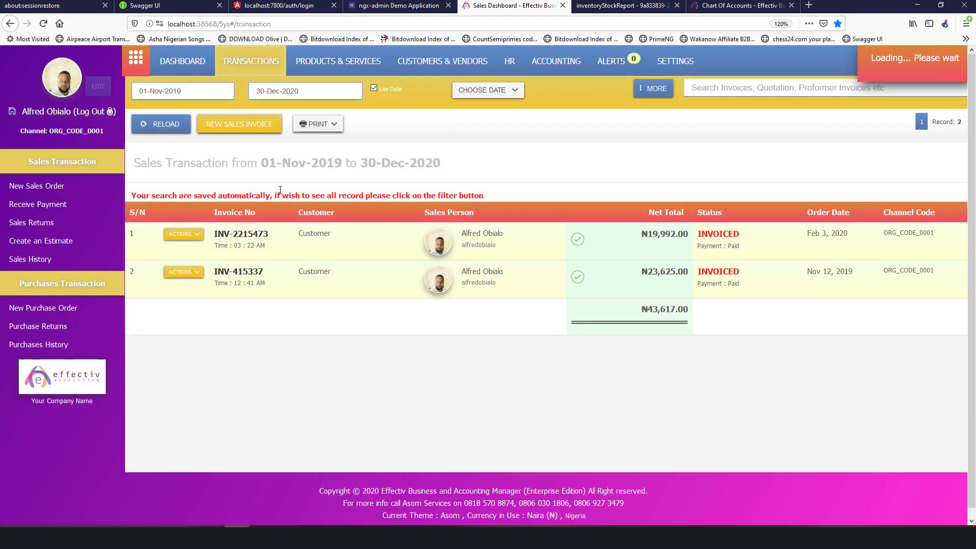
click(250, 124)
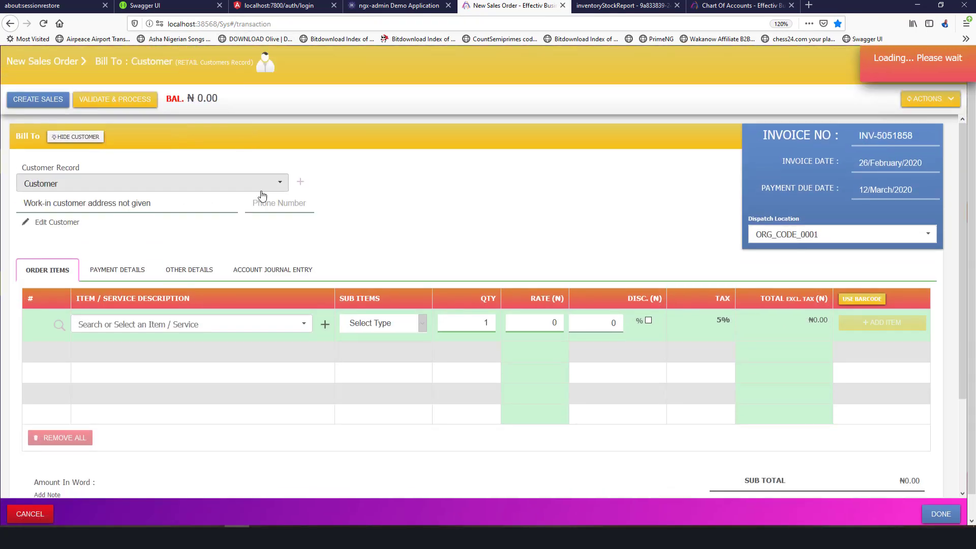
click(301, 182)
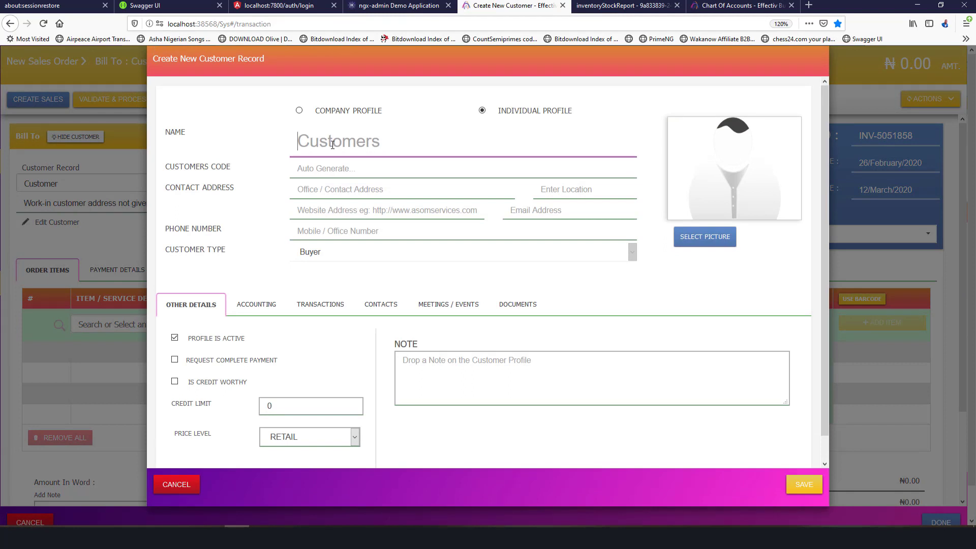
Enter the customer's full name as an individual Buyer and save them onto order INV-5051858.
text(J)
key(BackSpace)
text(Alfre)
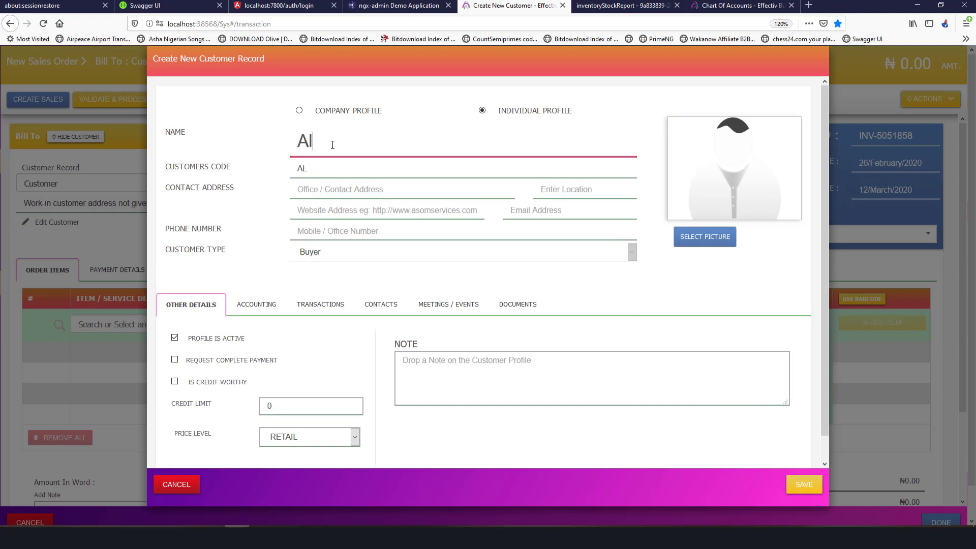
key(BackSpace)
key(BackSpace)
key(BackSpace)
key(BackSpace)
key(BackSpace)
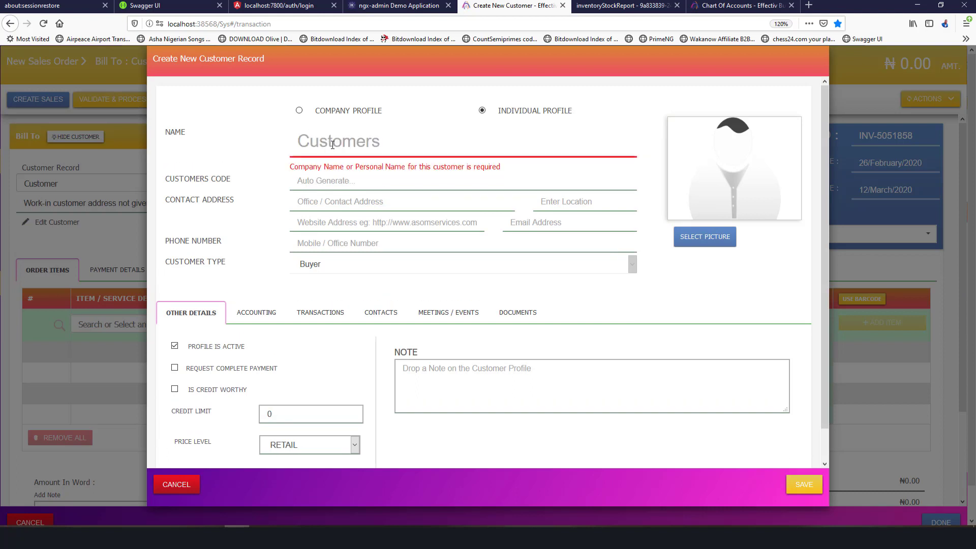
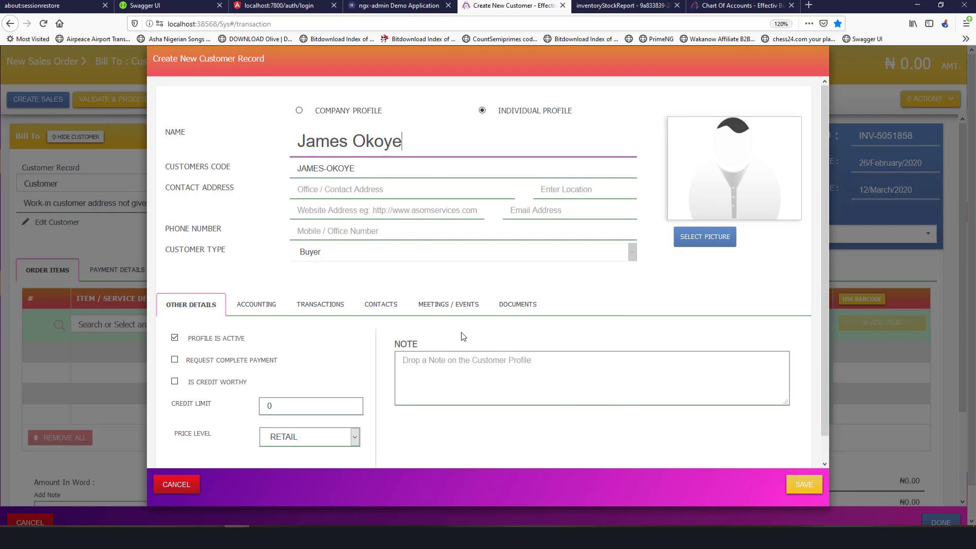
click(799, 485)
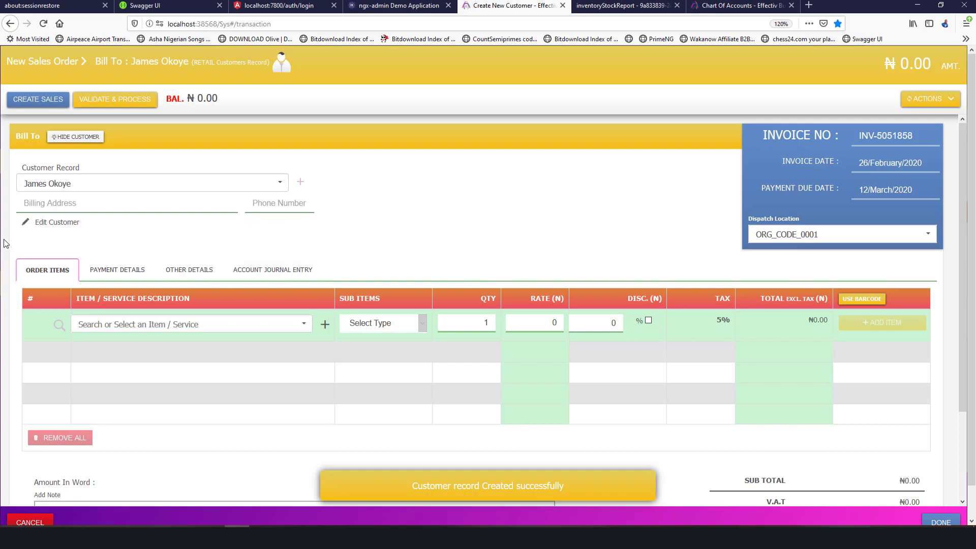
click(77, 226)
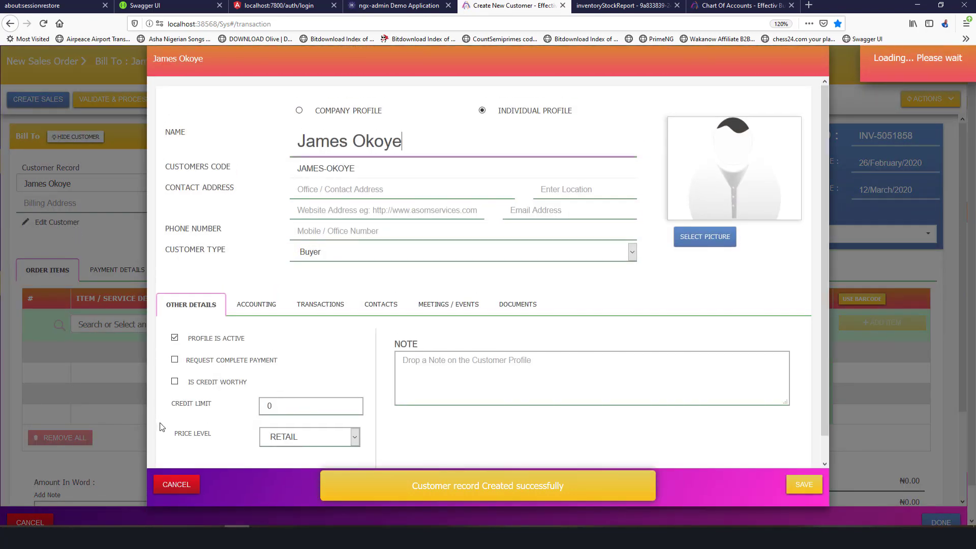
Select Mim Ladies Skin Fit with the Size 30 Black SkinFit sub-item for the order.
click(173, 485)
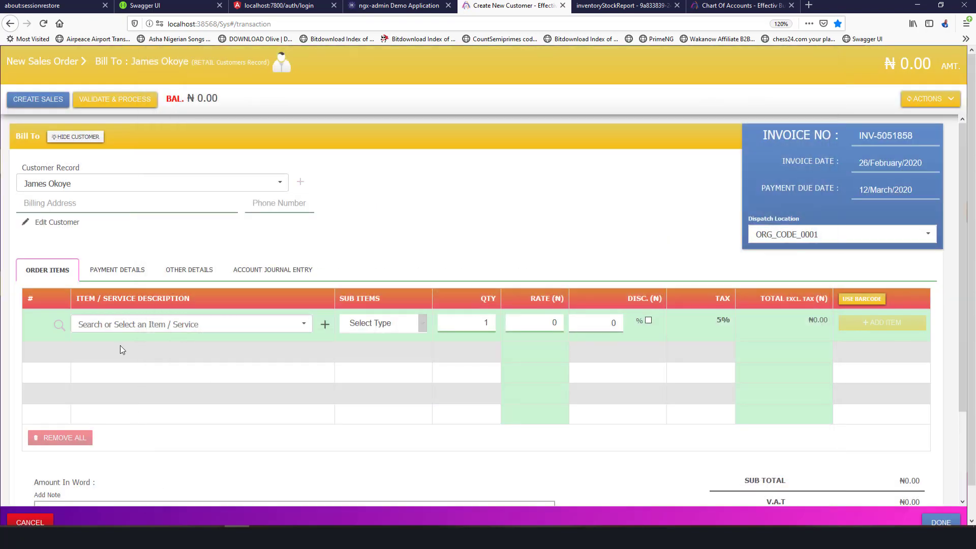
click(114, 271)
click(56, 272)
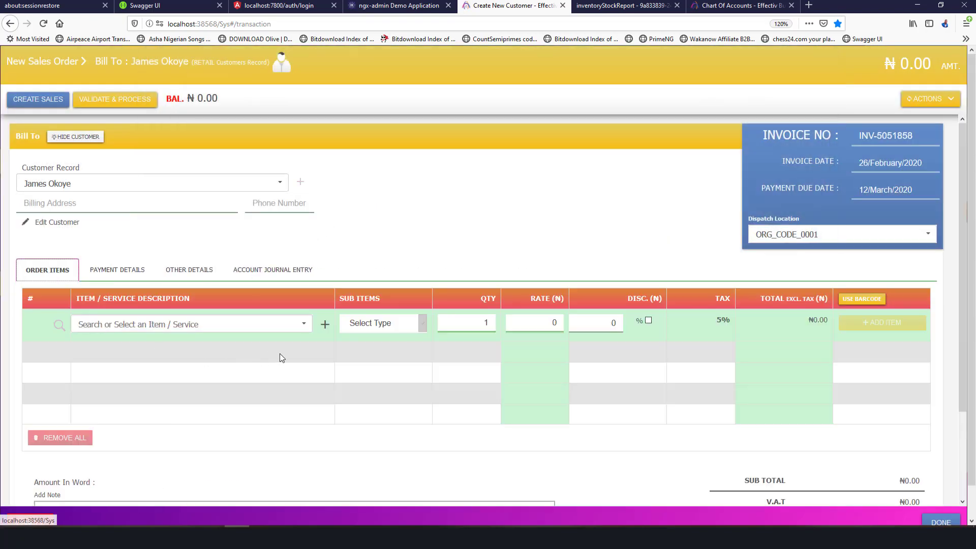
click(308, 321)
scroll(204, 429, down, 3)
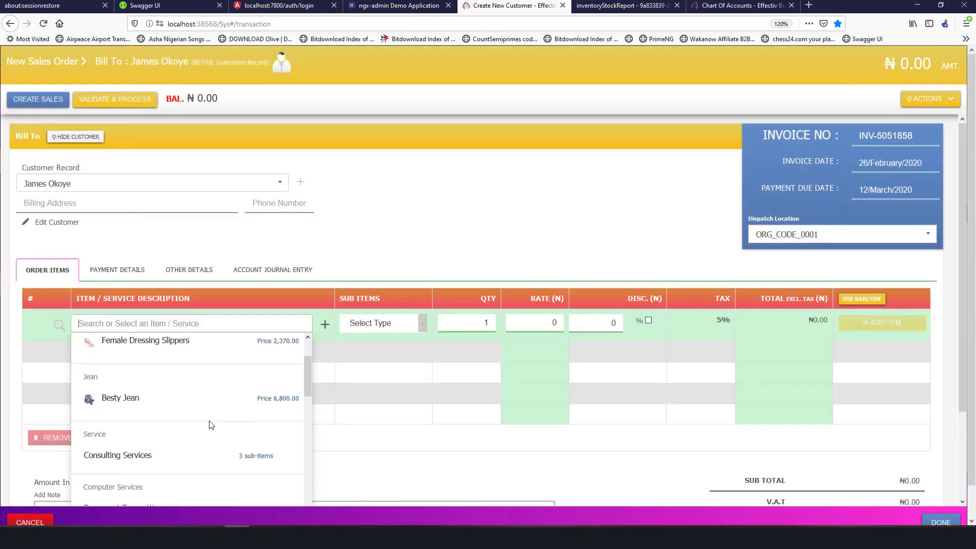
scroll(210, 425, down, 6)
scroll(210, 425, up, 5)
scroll(210, 423, down, 2)
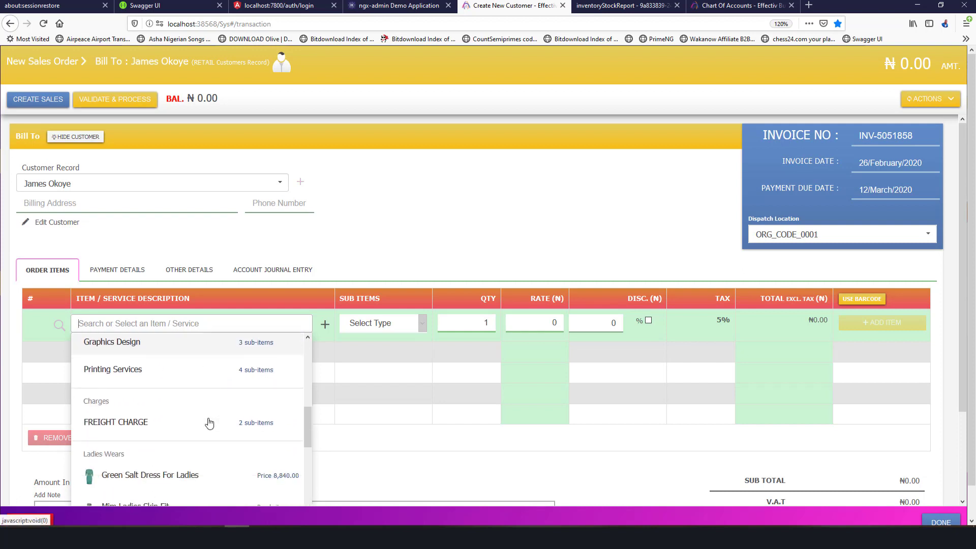
scroll(203, 422, down, 2)
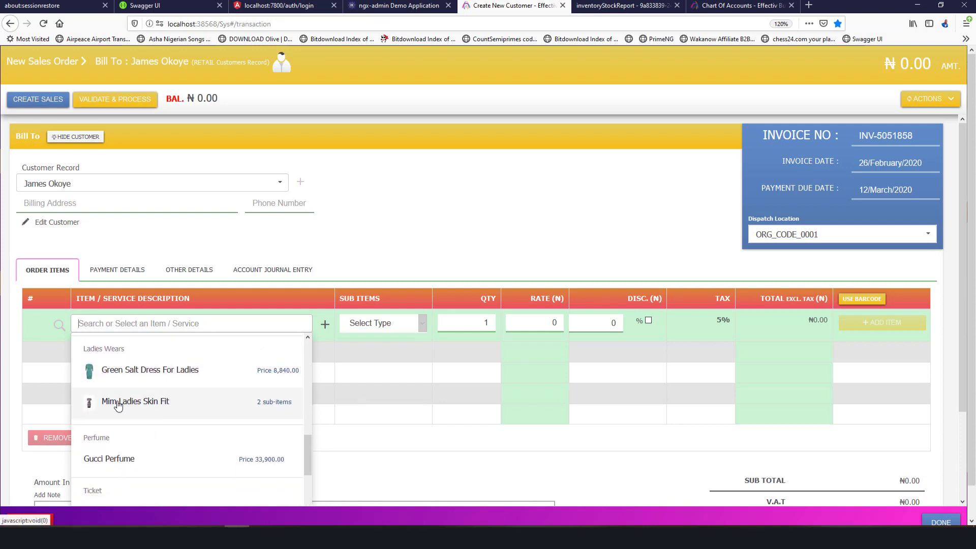
click(262, 409)
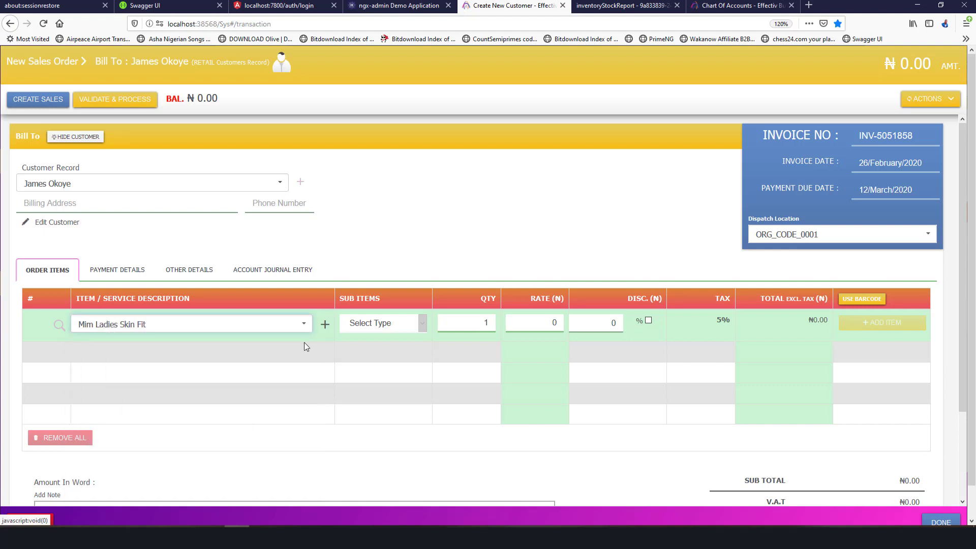
click(354, 326)
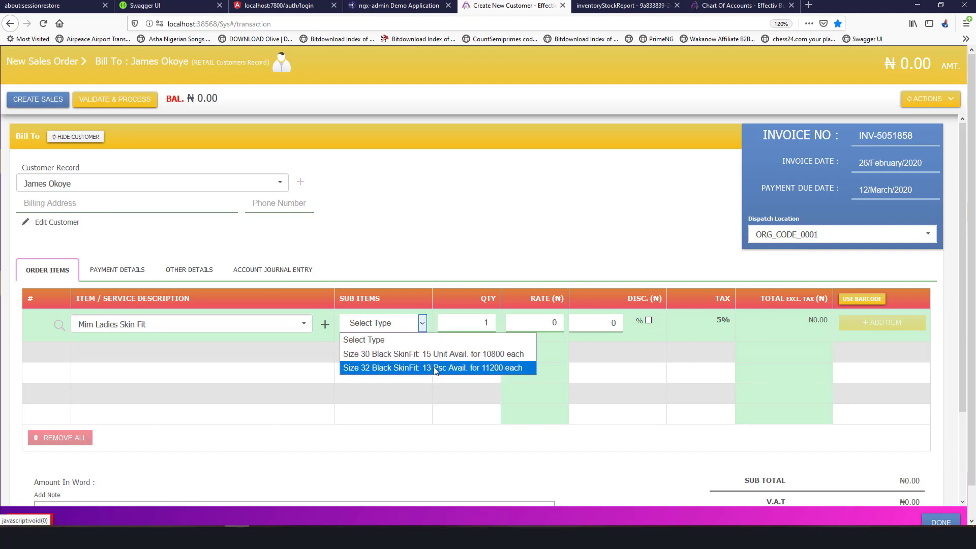
click(471, 356)
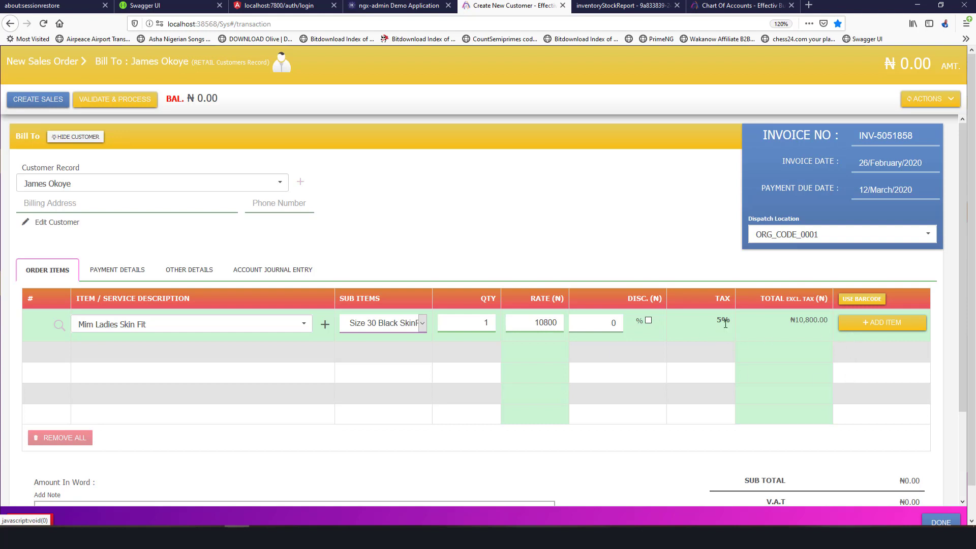
Add the item line at quantity 2, giving a ₦22,680.00 net total.
click(872, 300)
click(873, 301)
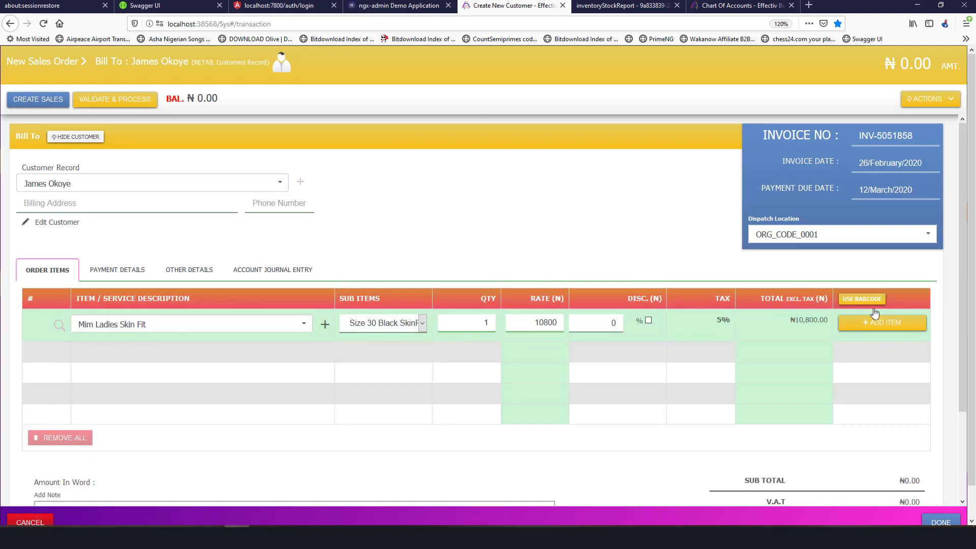
click(873, 323)
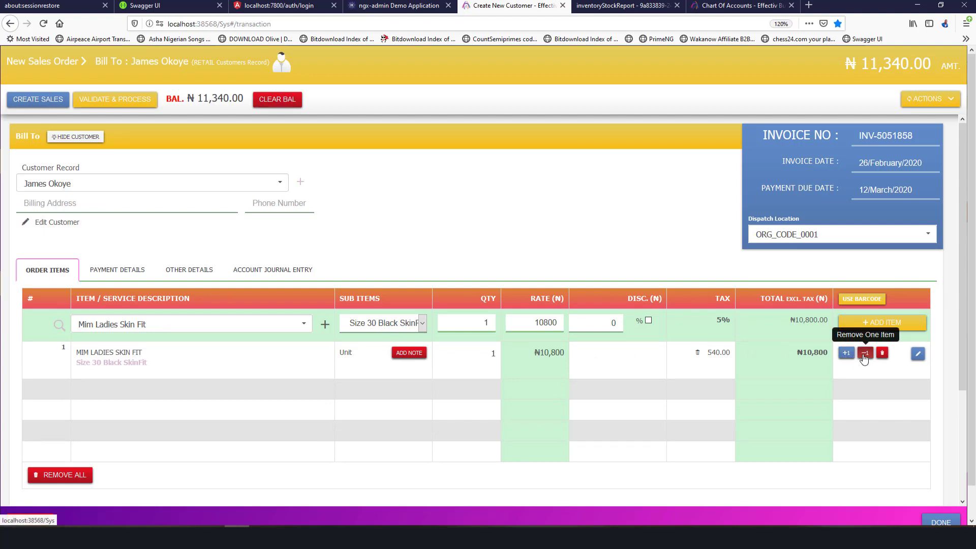
click(846, 353)
click(846, 352)
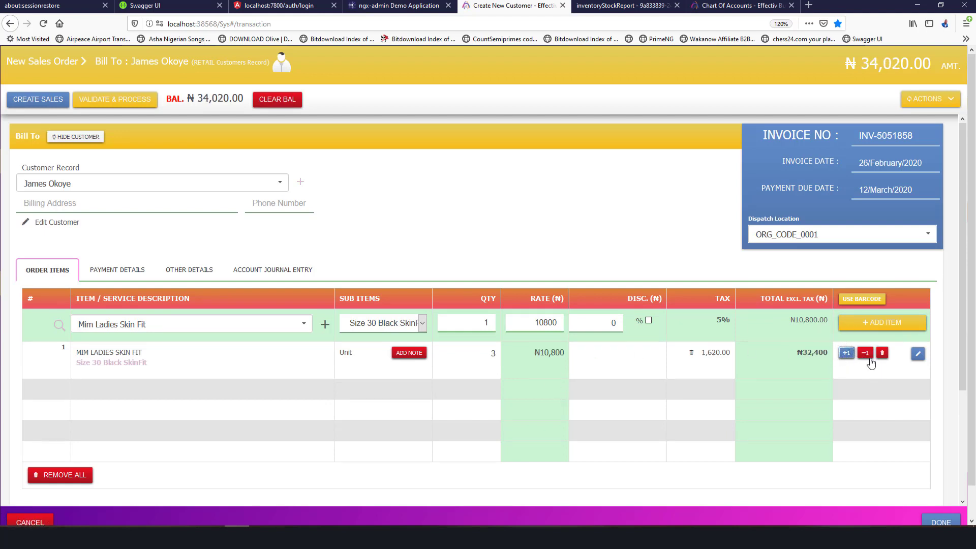
click(864, 352)
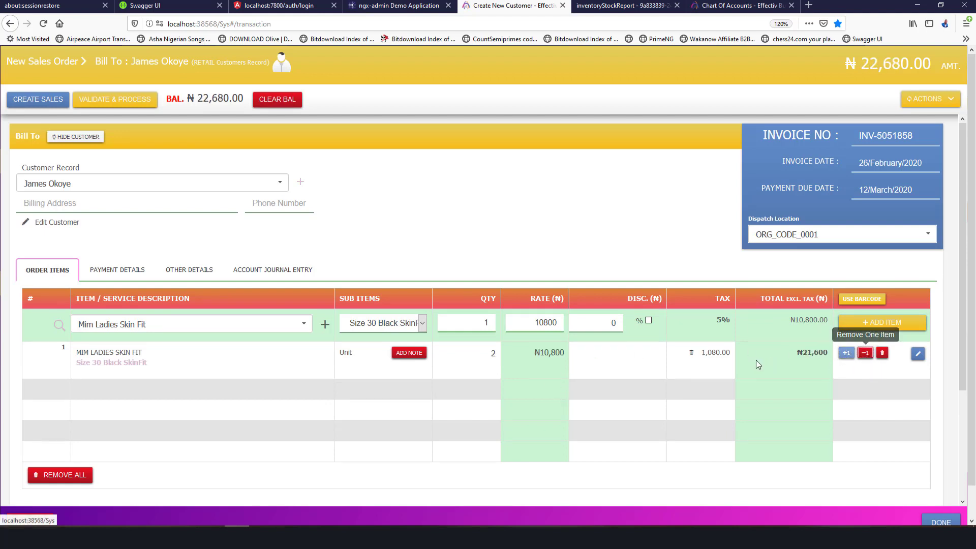
click(419, 324)
click(422, 326)
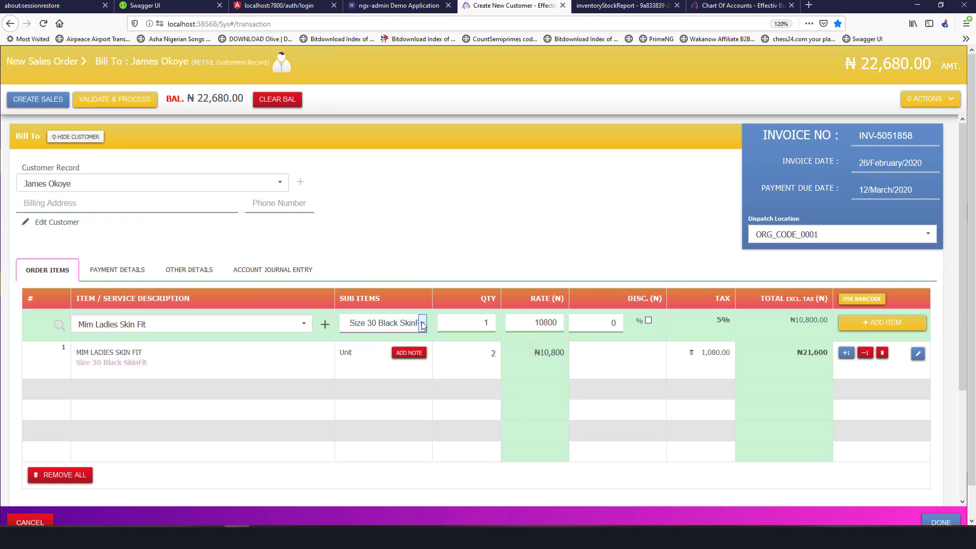
scroll(222, 361, down, 2)
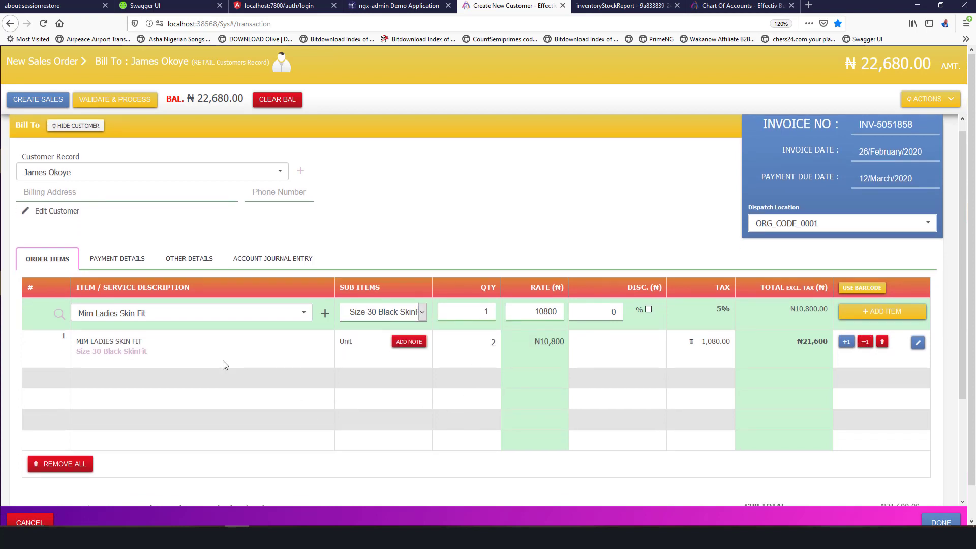
scroll(222, 361, up, 2)
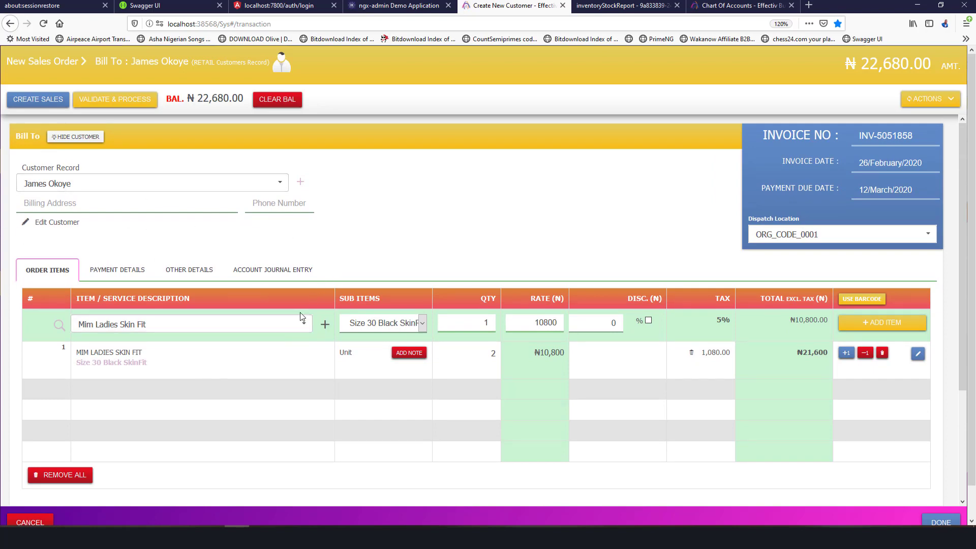
scroll(221, 339, down, 3)
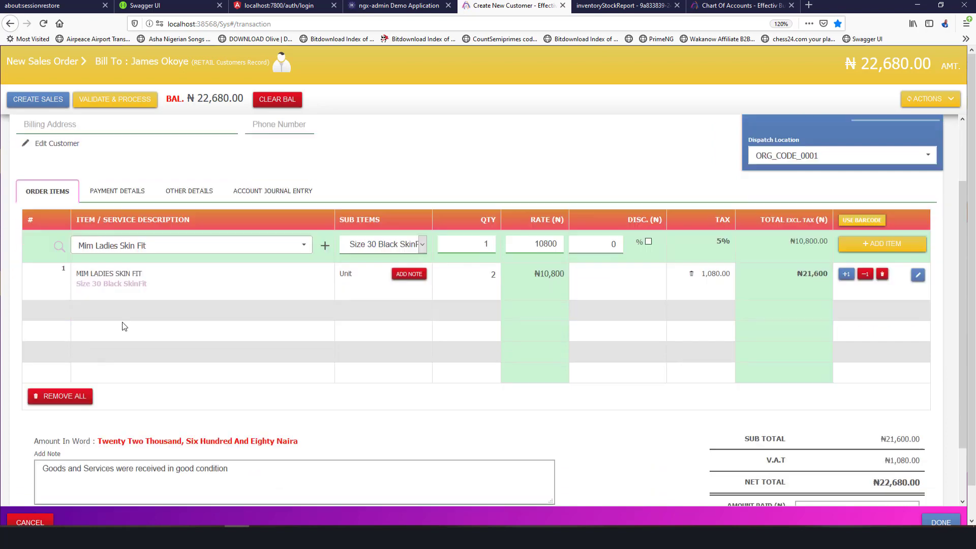
scroll(219, 390, up, 3)
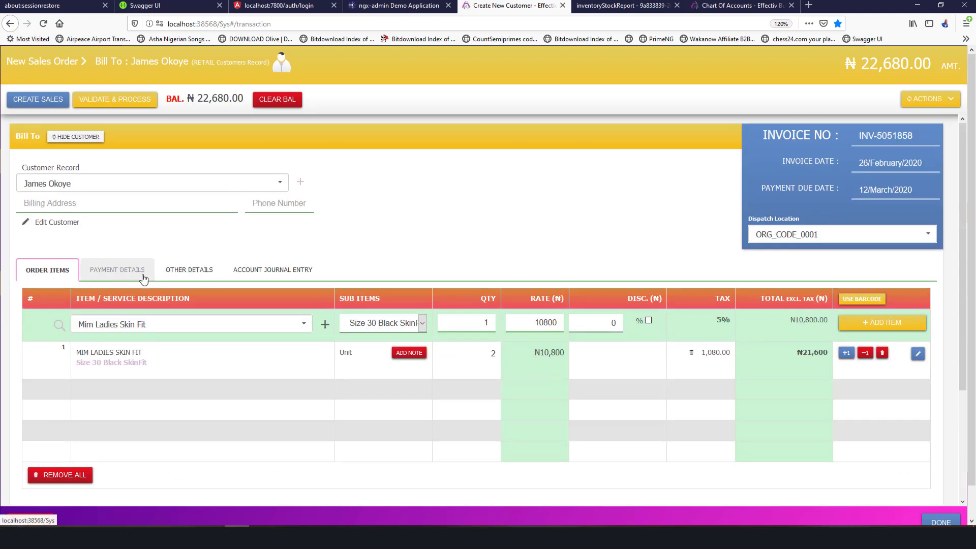
Enter ₦10,000 as the amount paid on the sales order.
scroll(767, 308, down, 1)
scroll(767, 308, down, 3)
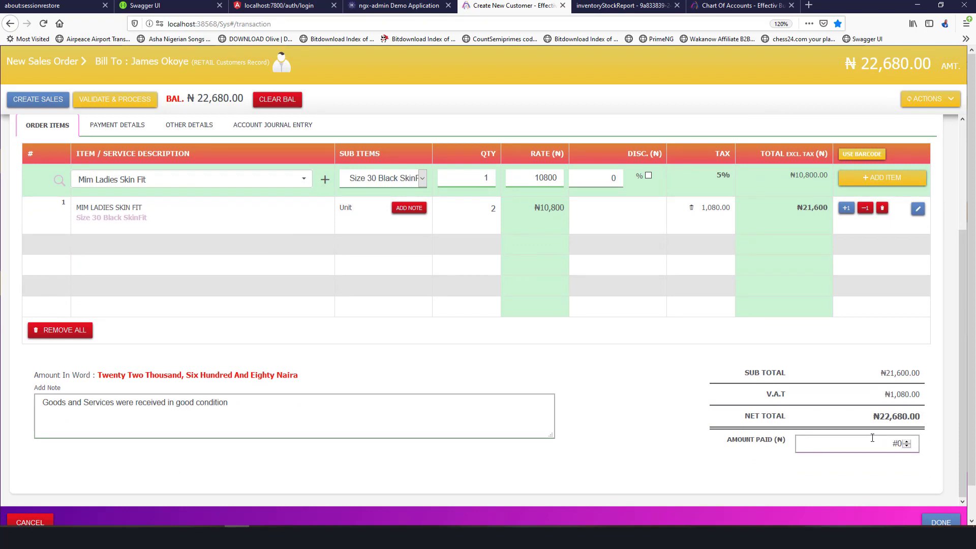
text(0000)
Create the ₦22,680.00 sales order, then validate and process it as INV-5051858.
scroll(115, 240, up, 3)
click(29, 100)
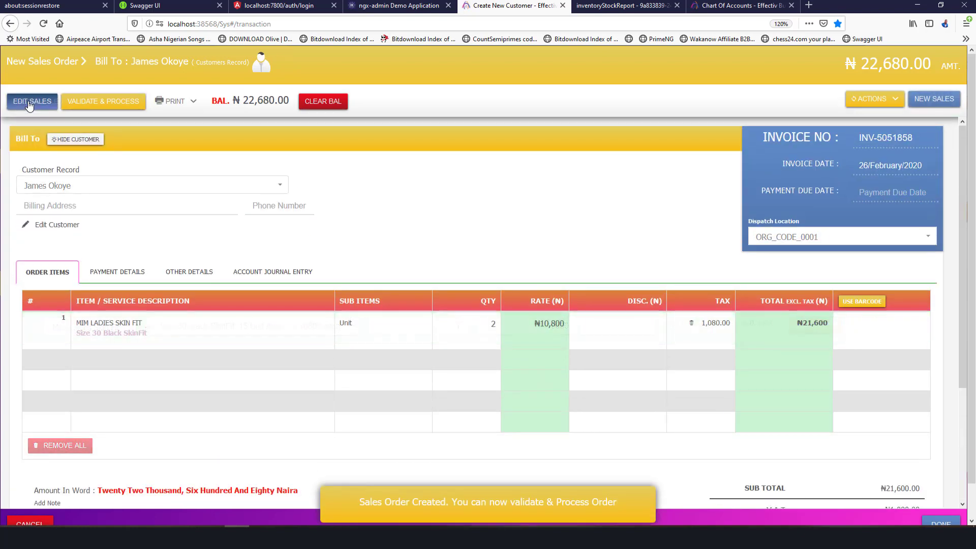
click(112, 101)
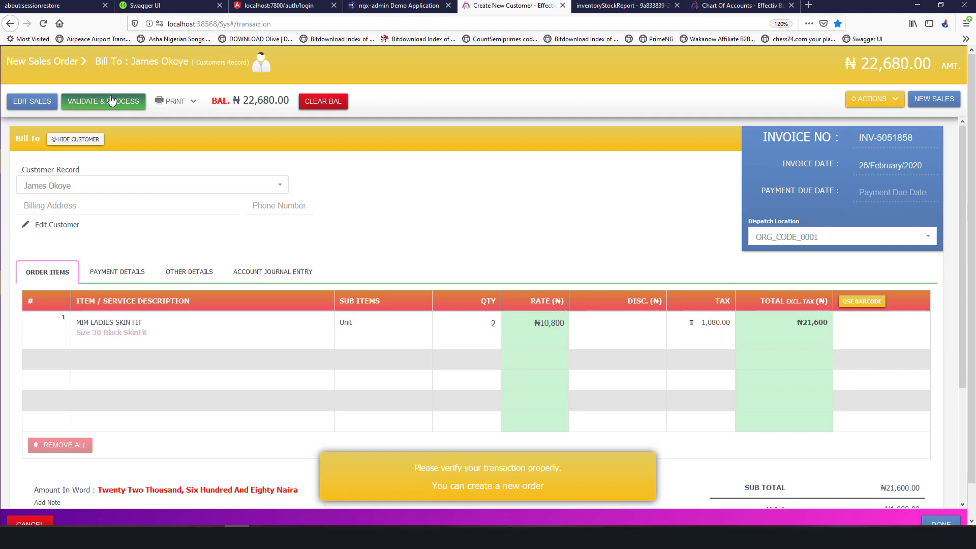
click(112, 100)
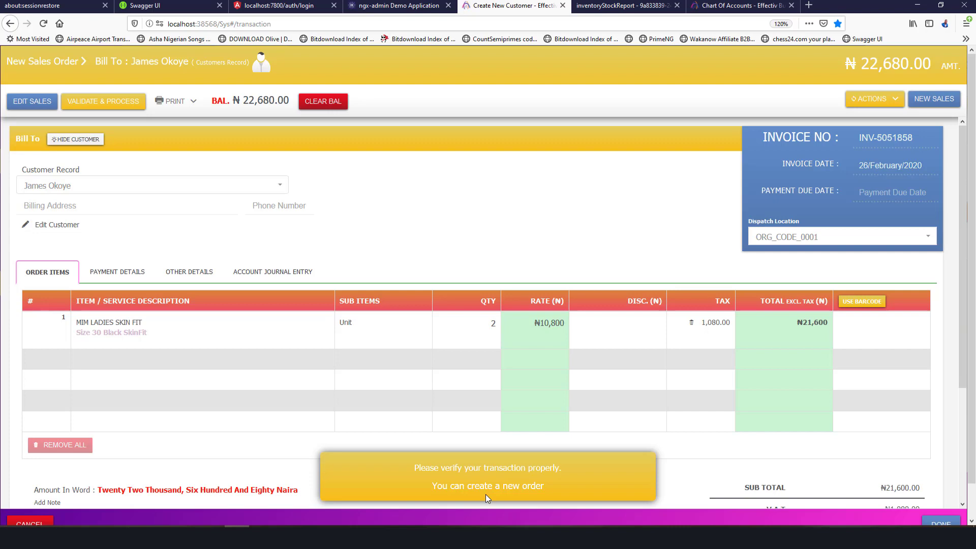
scroll(304, 353, down, 3)
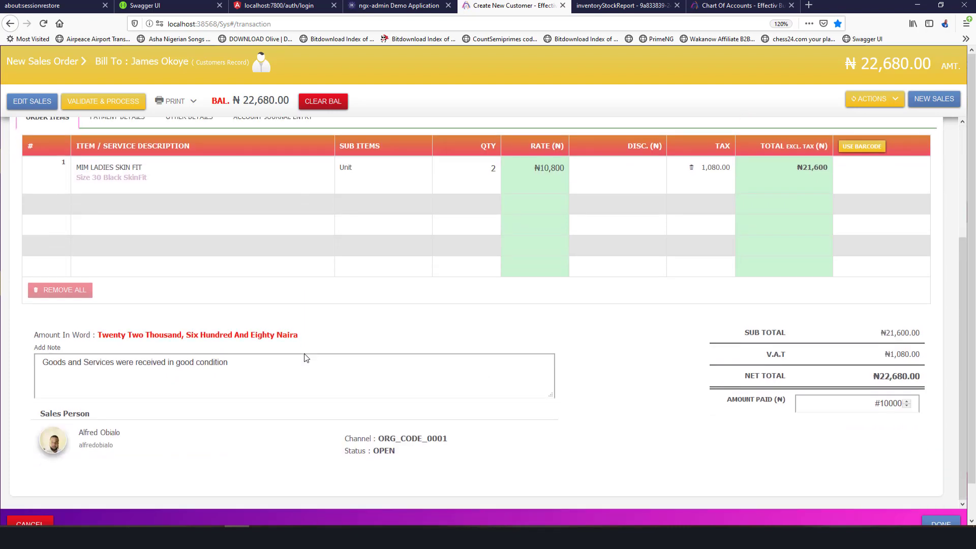
scroll(304, 353, up, 3)
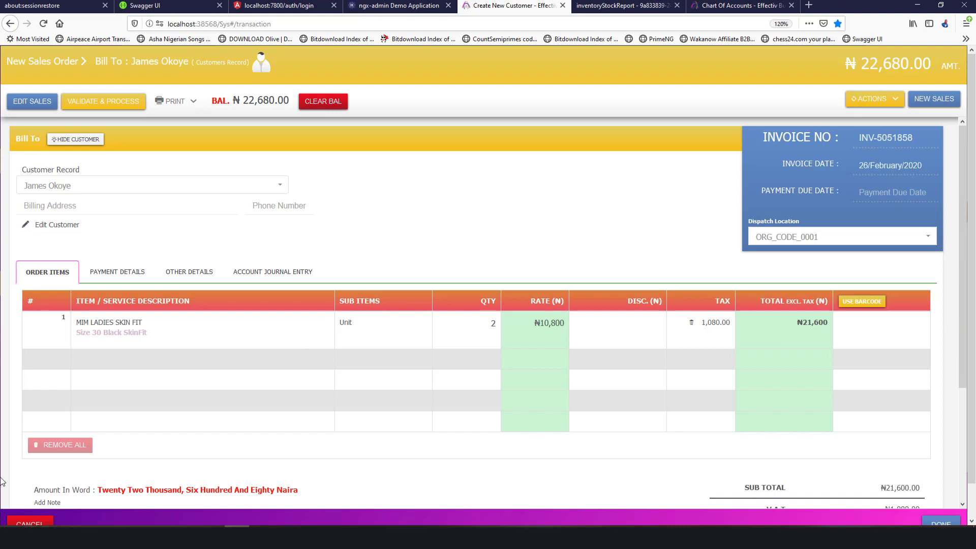
click(102, 101)
Finish order INV-5051858, then go from the Chart of Accounts page to Settings.
click(941, 520)
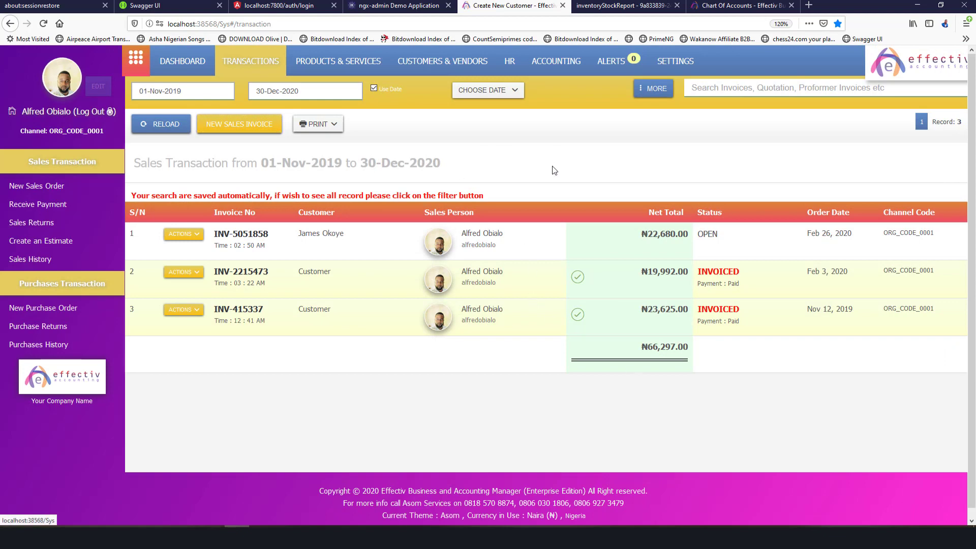
click(719, 15)
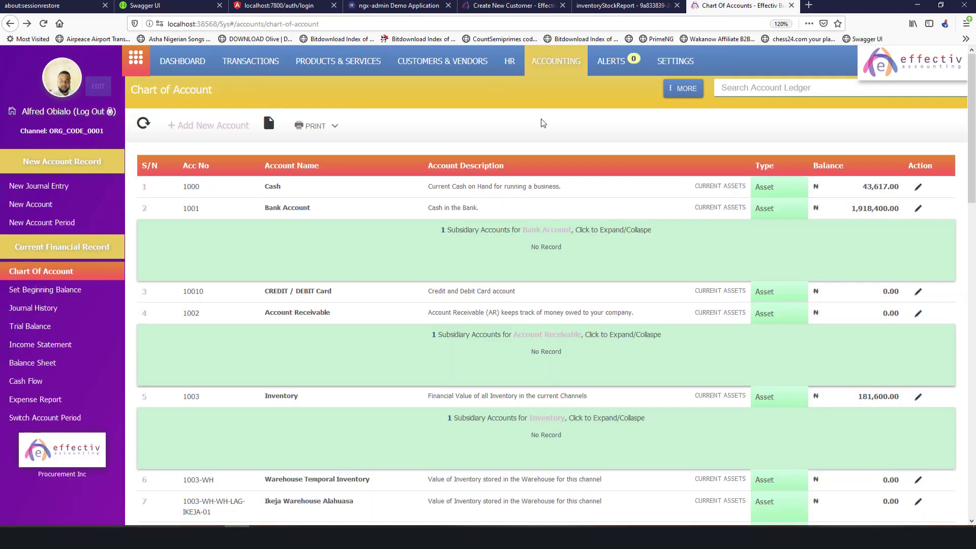
click(675, 62)
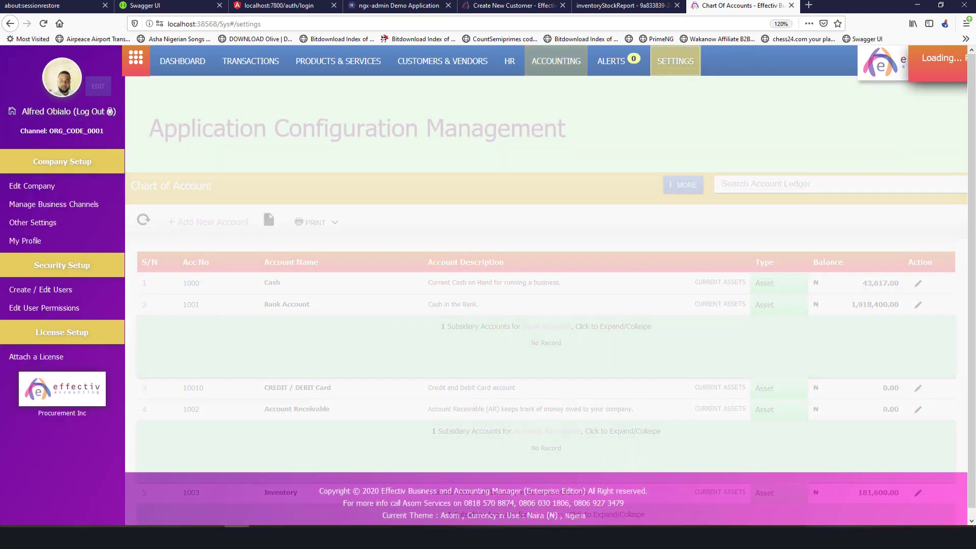
Review Accounting Settings under Other Settings: 5% default tax rate and FIFO costing.
click(30, 224)
click(252, 180)
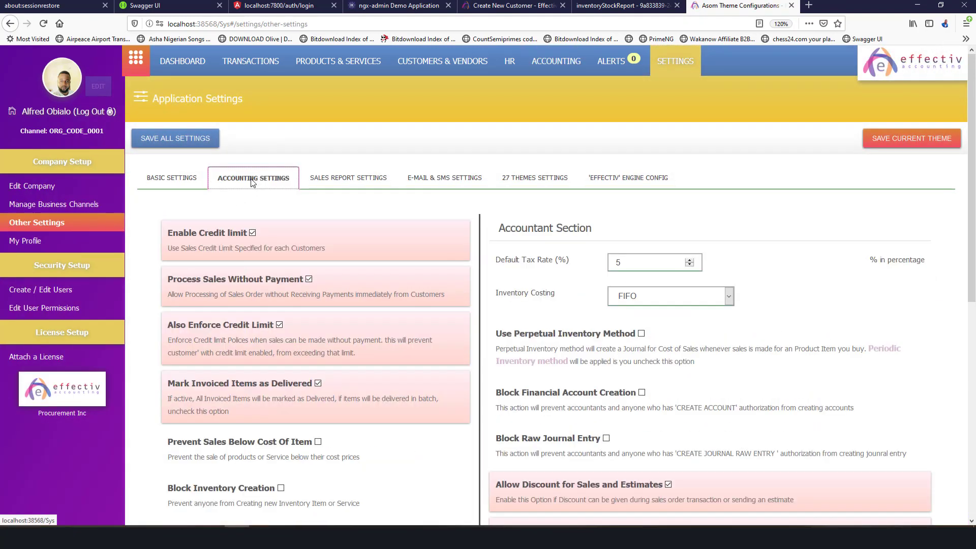
click(359, 180)
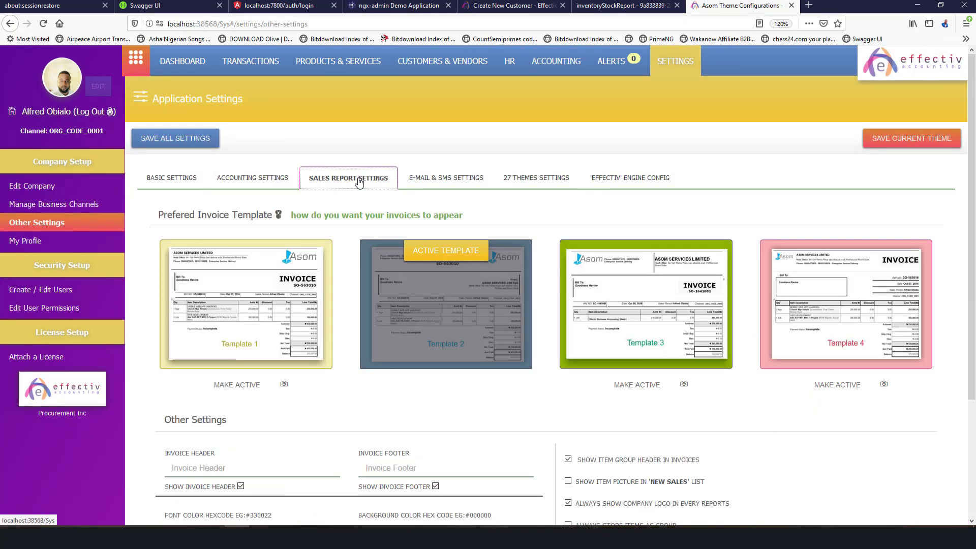
click(220, 181)
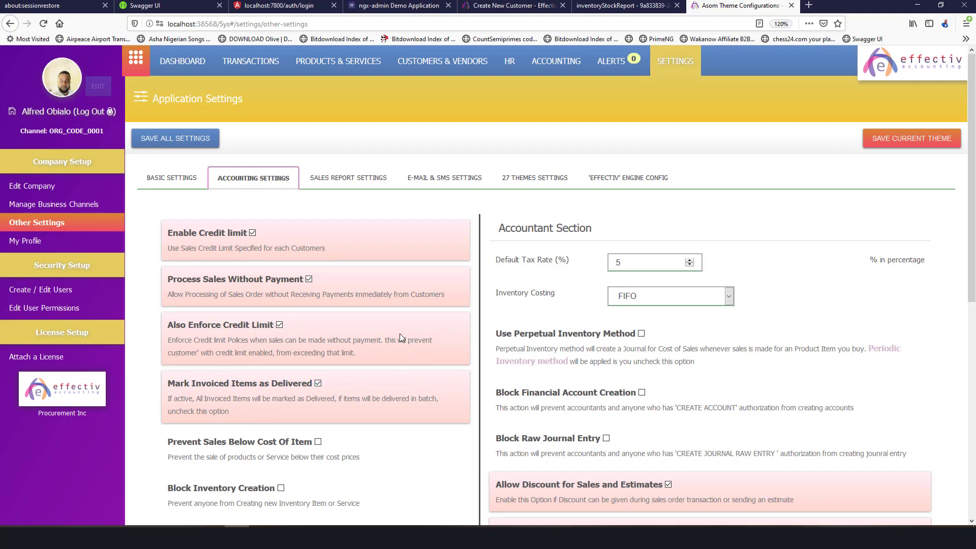
scroll(399, 333, down, 3)
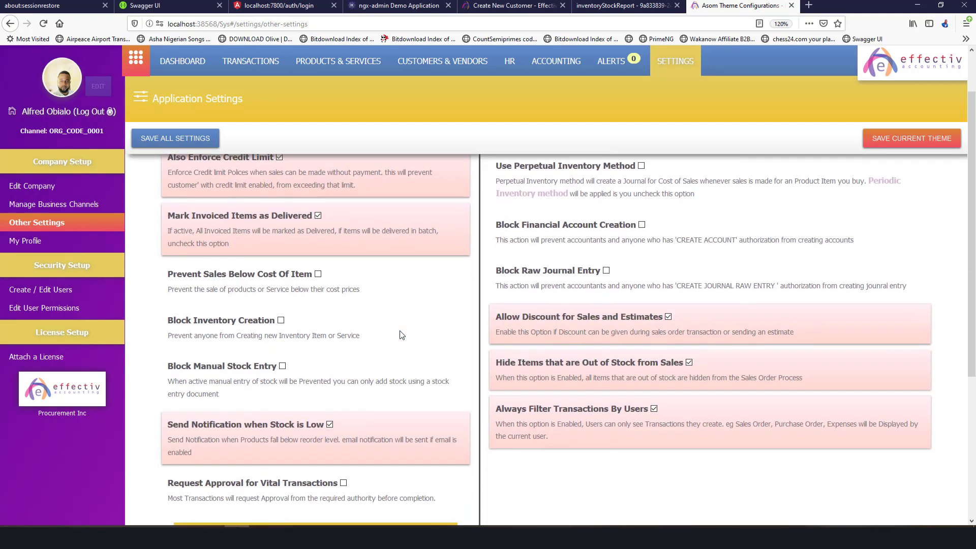
scroll(266, 281, up, 3)
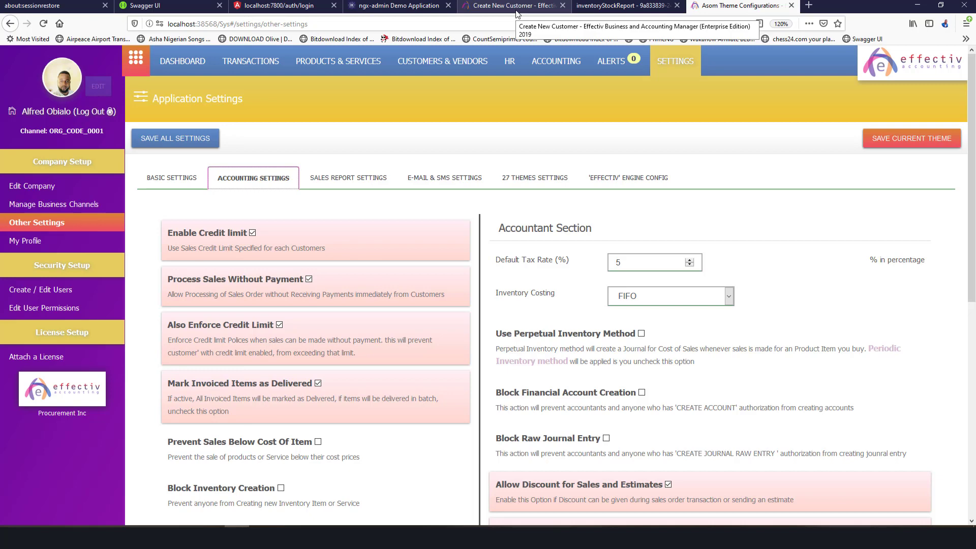
Reopen invoice INV-5051858, then close it to return to the sales list.
click(516, 8)
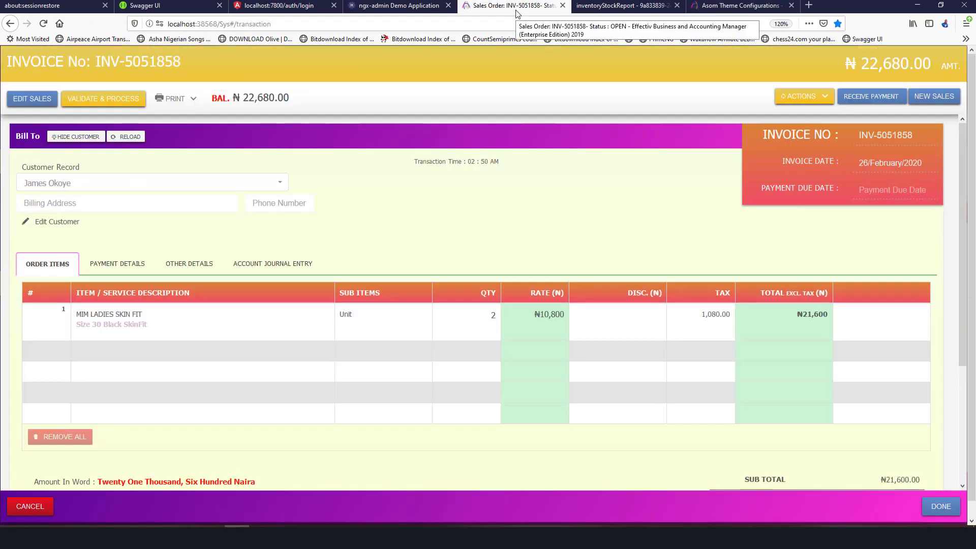
scroll(176, 189, down, 2)
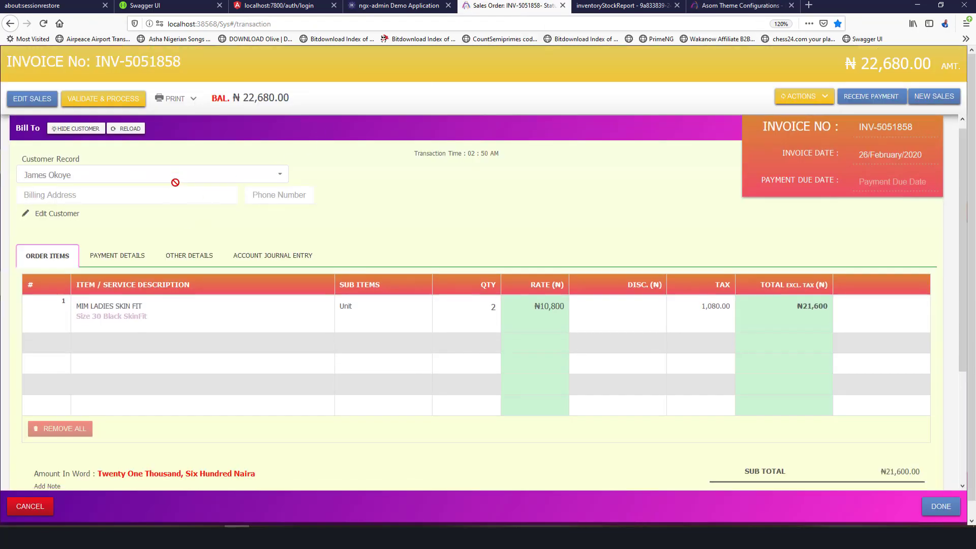
scroll(154, 275, up, 2)
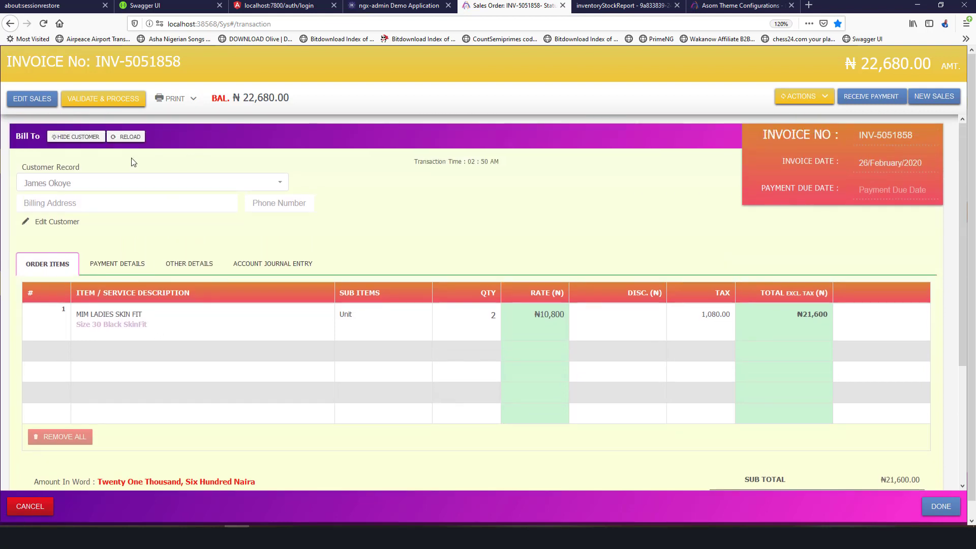
click(940, 506)
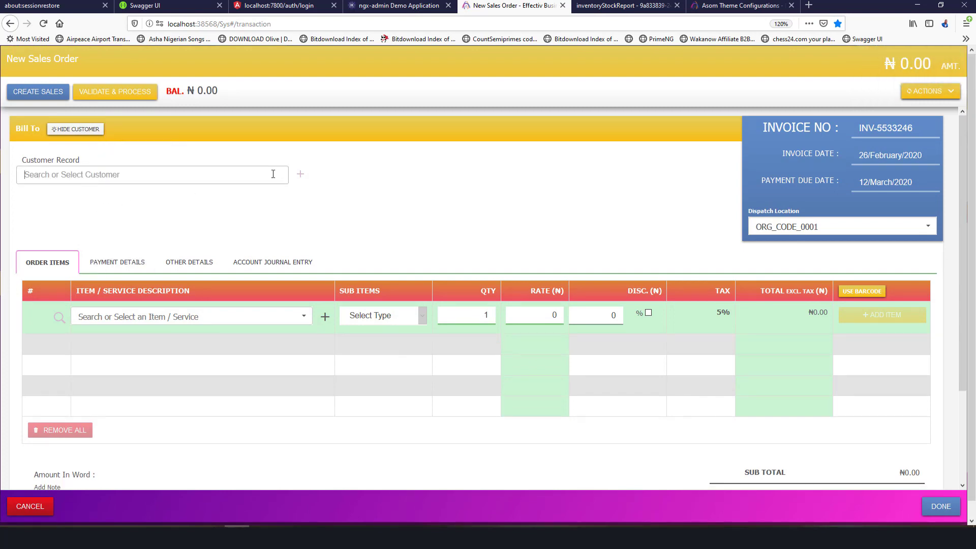
Start order INV-5533246 for the 'retail' customer, who has a ₦22,680.00 outstanding balance.
text(re)
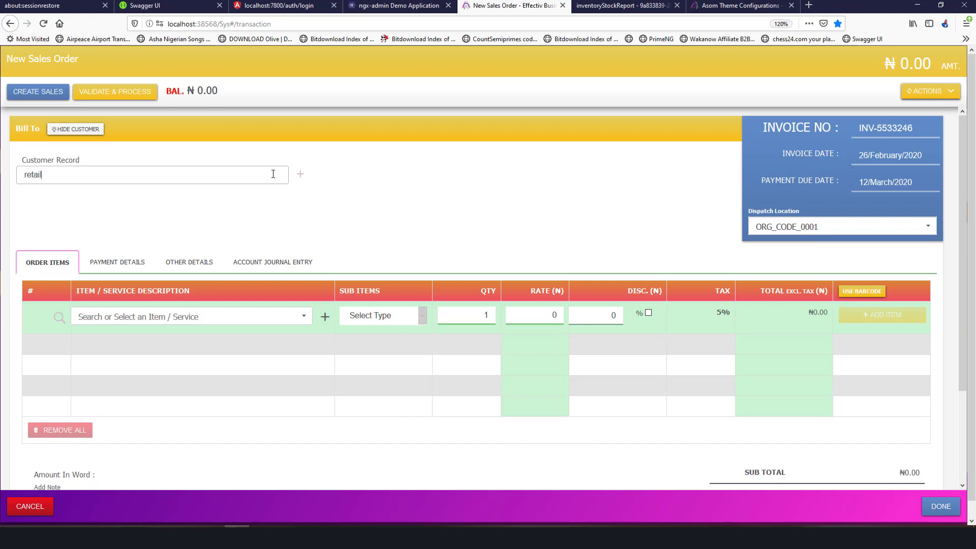
text(tail)
click(170, 245)
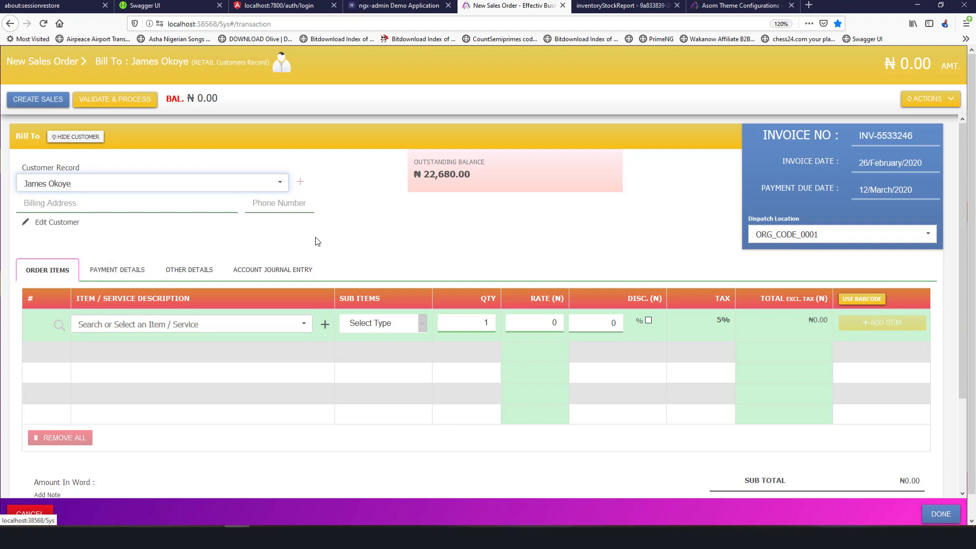
triple_click(431, 175)
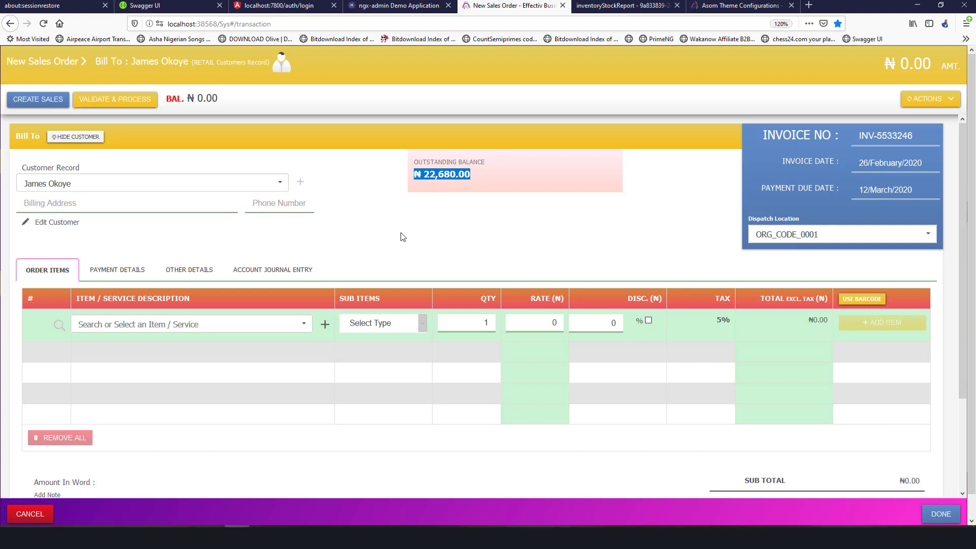
click(372, 202)
scroll(437, 242, down, 3)
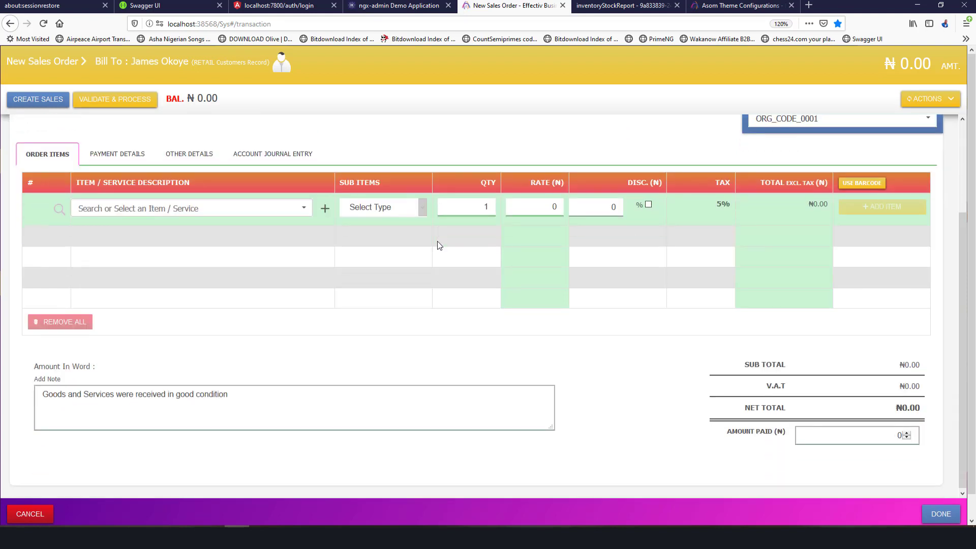
scroll(437, 242, up, 3)
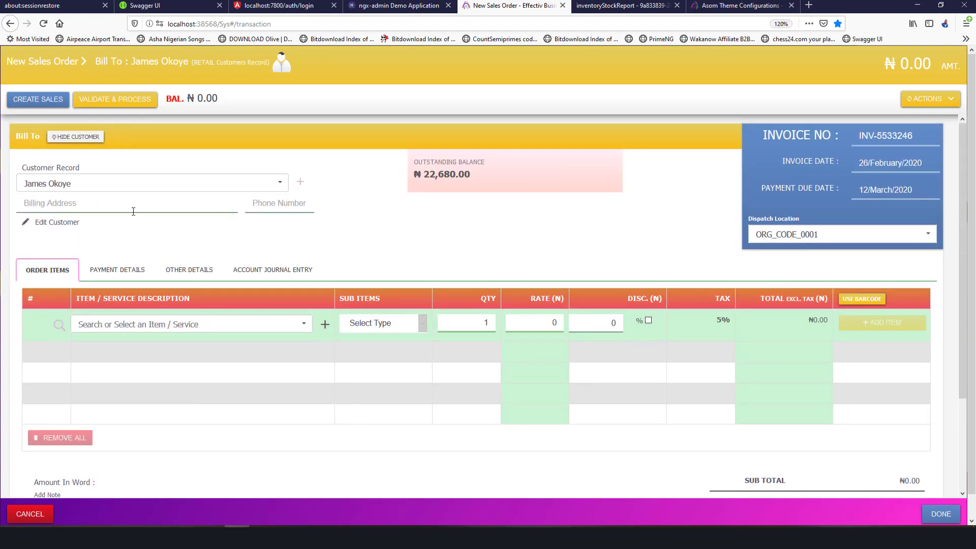
Add a Mim Ladies Skin Fit line in the Size 32 Black variant.
click(269, 325)
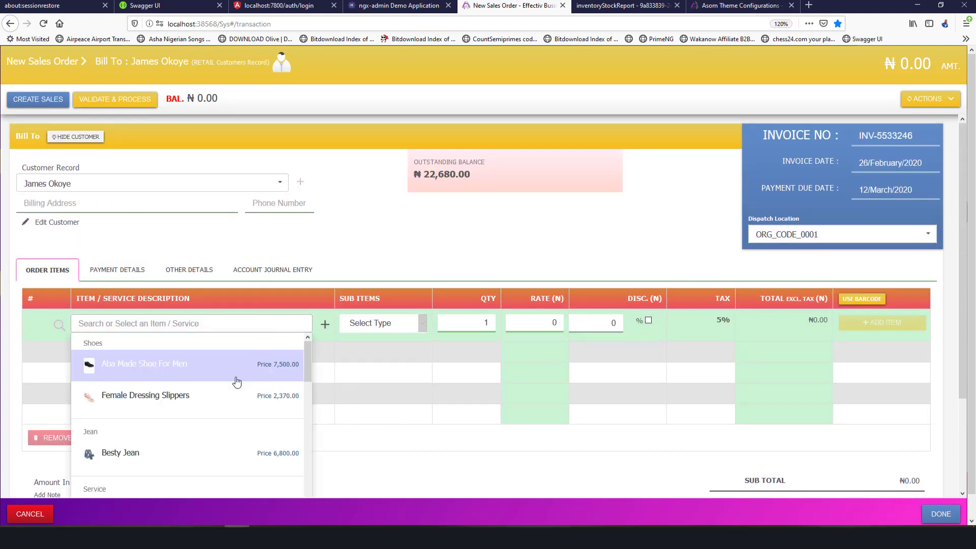
scroll(236, 381, down, 5)
scroll(225, 405, up, 2)
scroll(227, 409, down, 2)
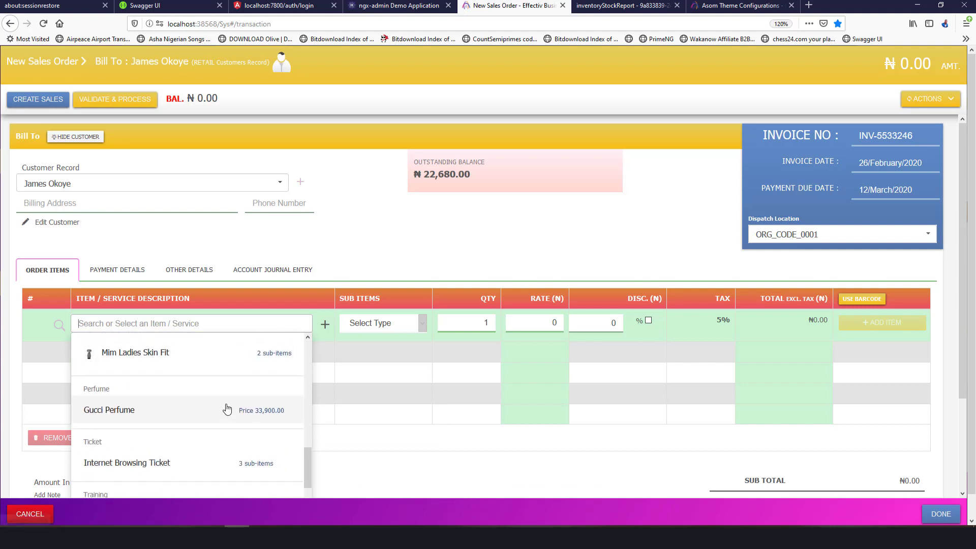
scroll(226, 394, up, 2)
click(178, 409)
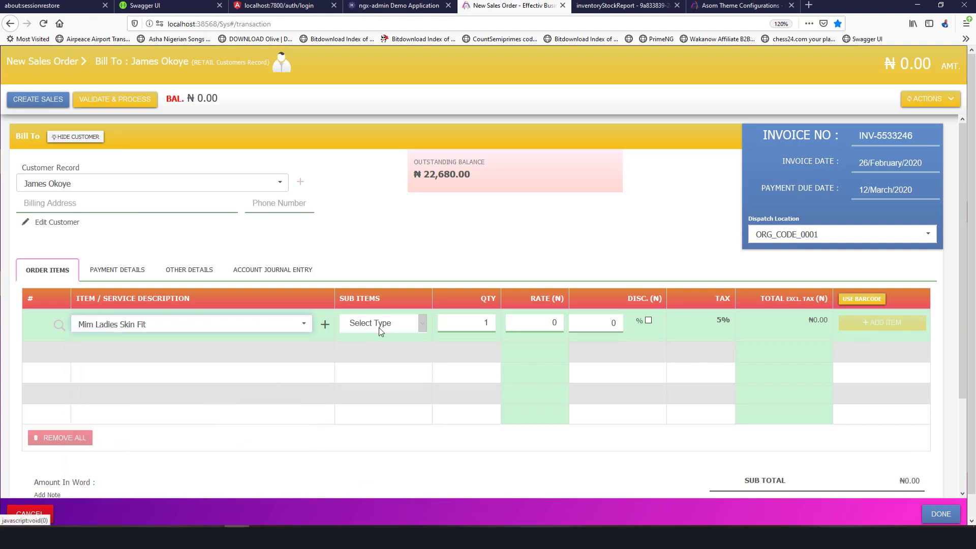
click(380, 325)
click(381, 353)
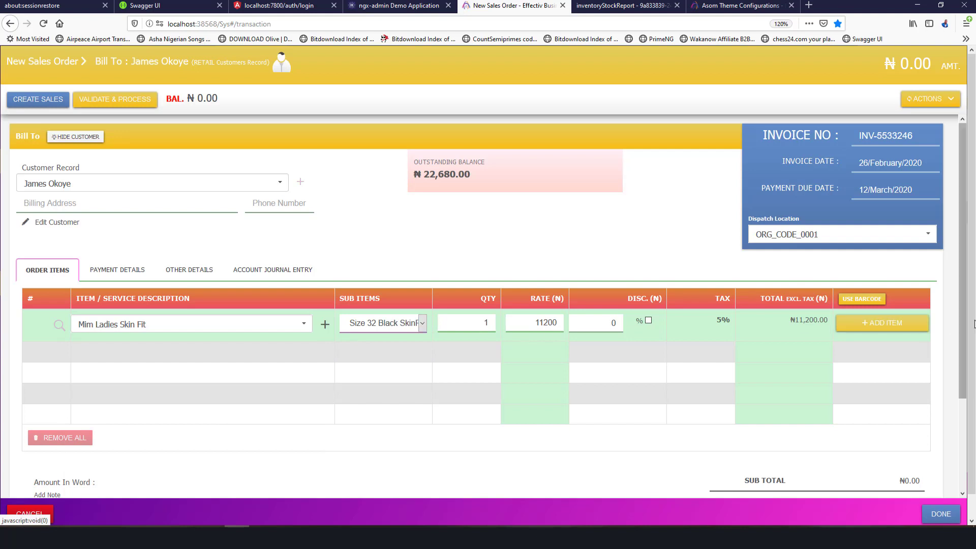
click(883, 322)
Add a Female Dressing Slippers line to the order.
click(236, 331)
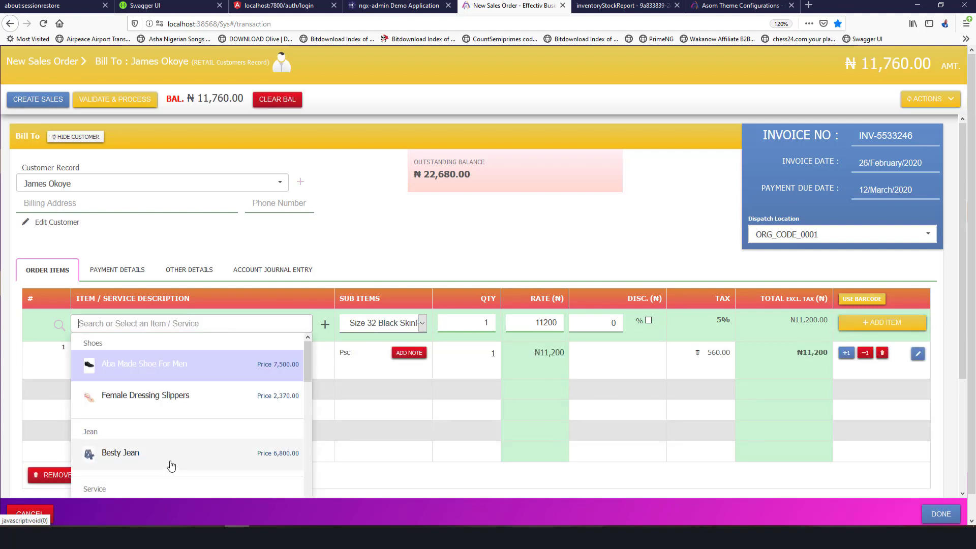
scroll(172, 457, down, 3)
scroll(174, 449, up, 2)
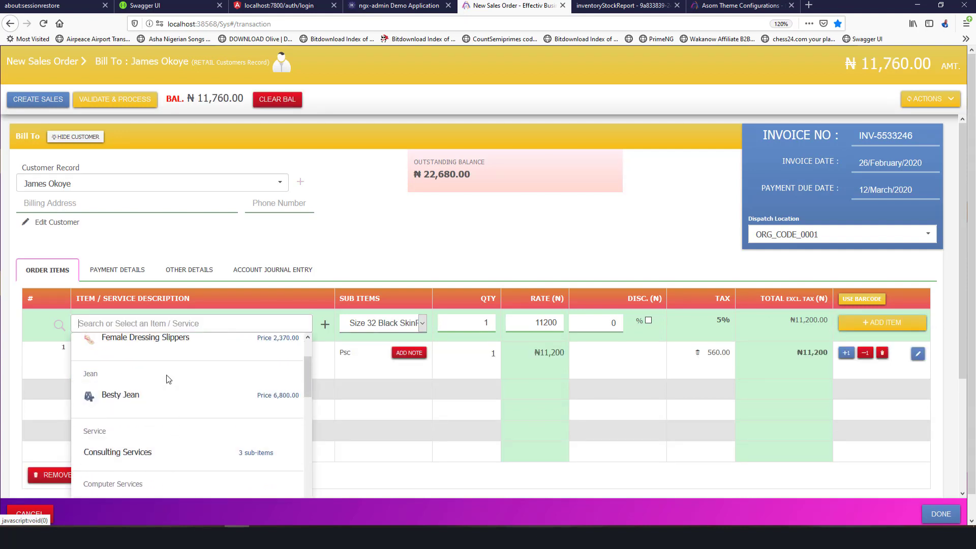
click(168, 338)
click(893, 324)
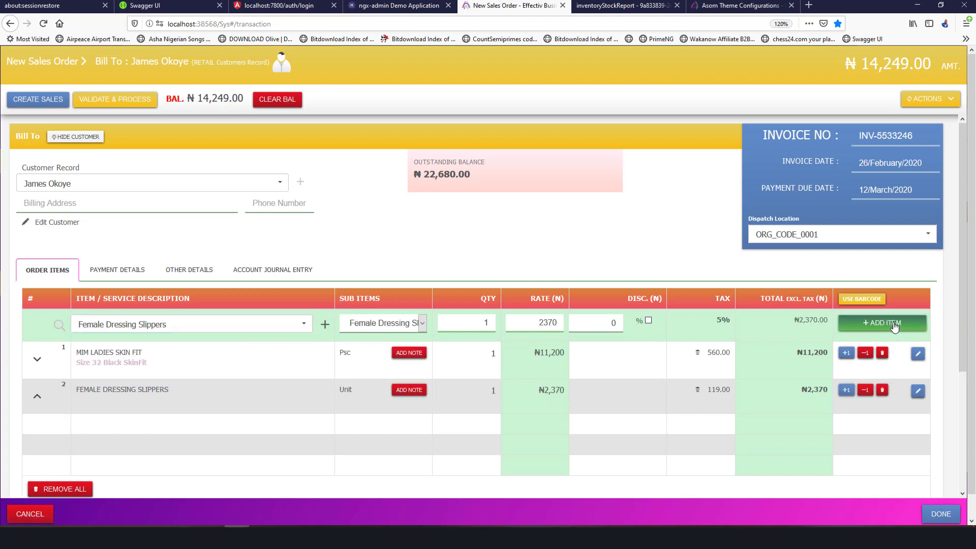
Add a FREIGHT CHARGE line using the Shipping of Smaller Pakages charge.
click(160, 324)
scroll(167, 402, down, 3)
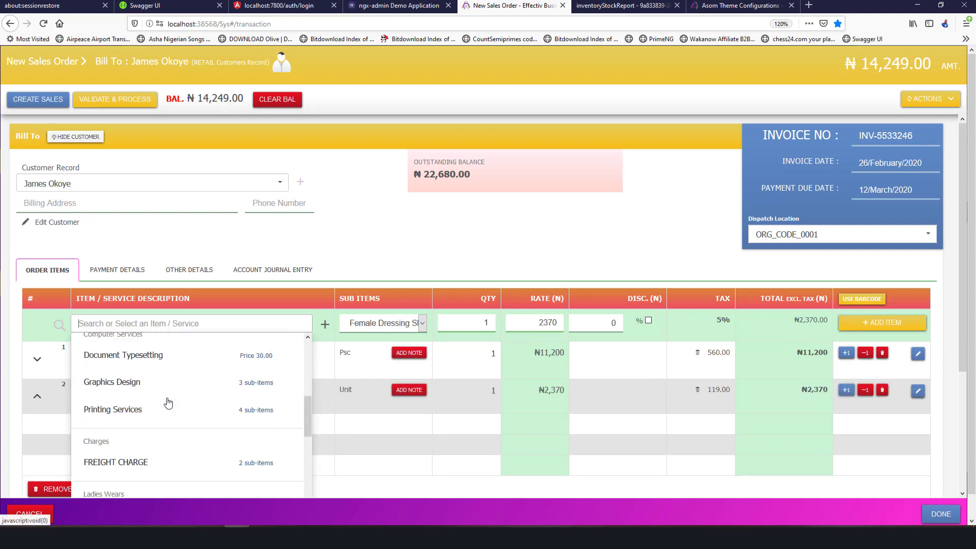
scroll(169, 403, down, 3)
click(168, 391)
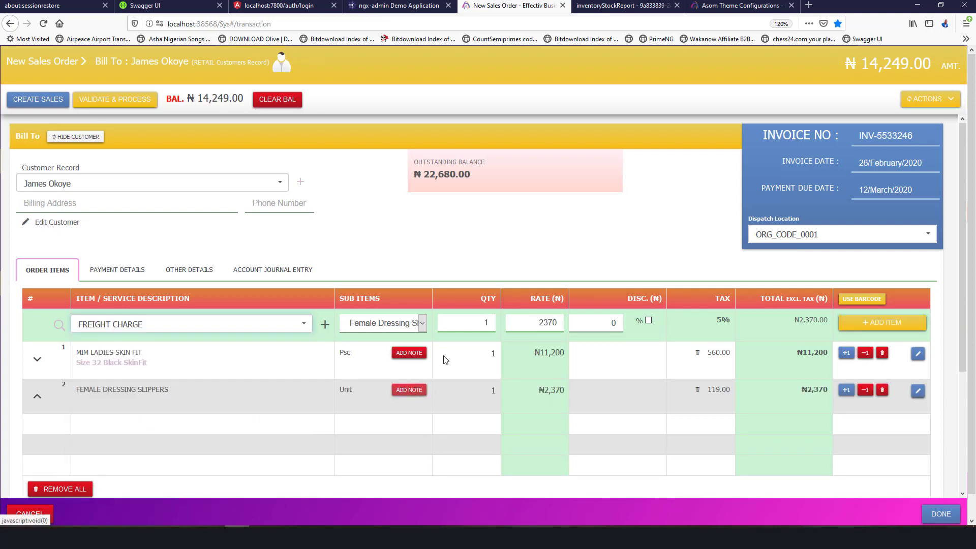
click(412, 324)
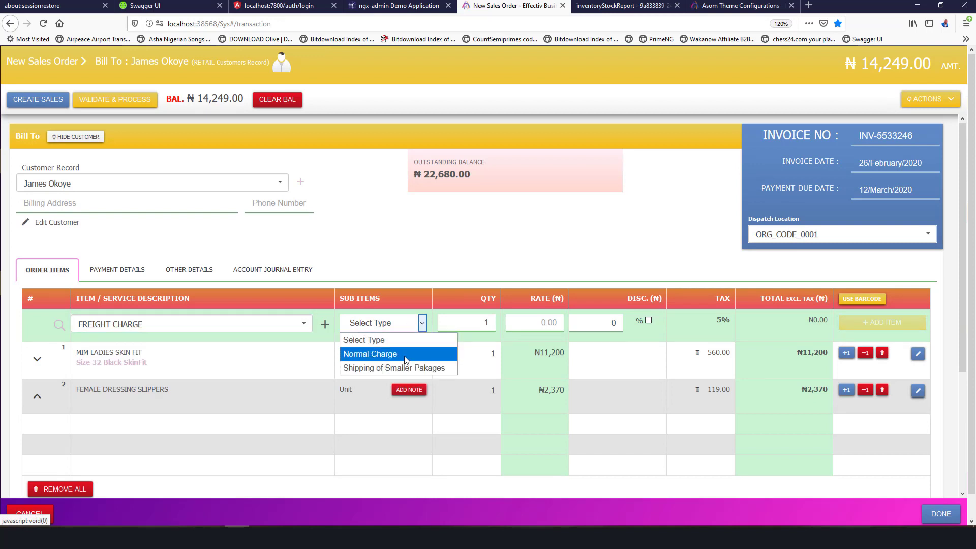
click(406, 355)
click(392, 332)
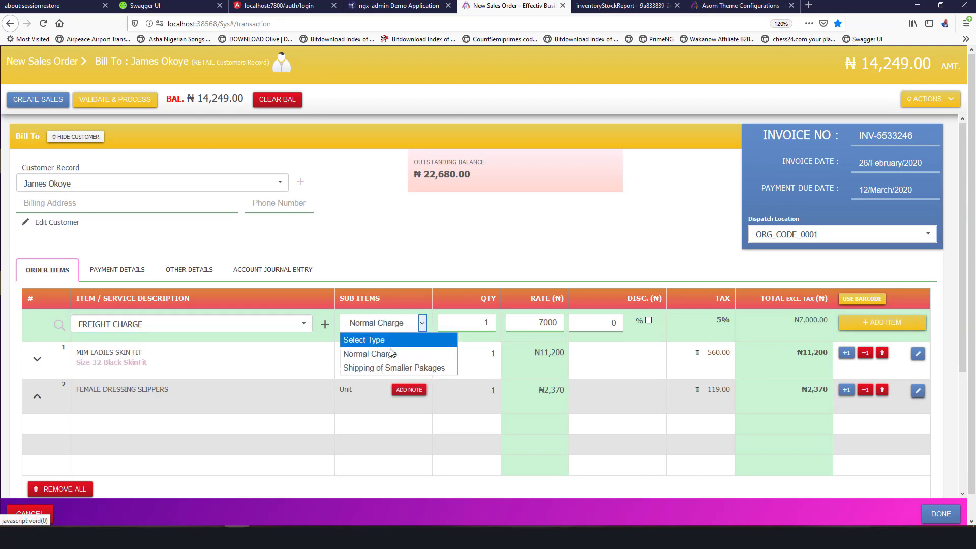
click(389, 366)
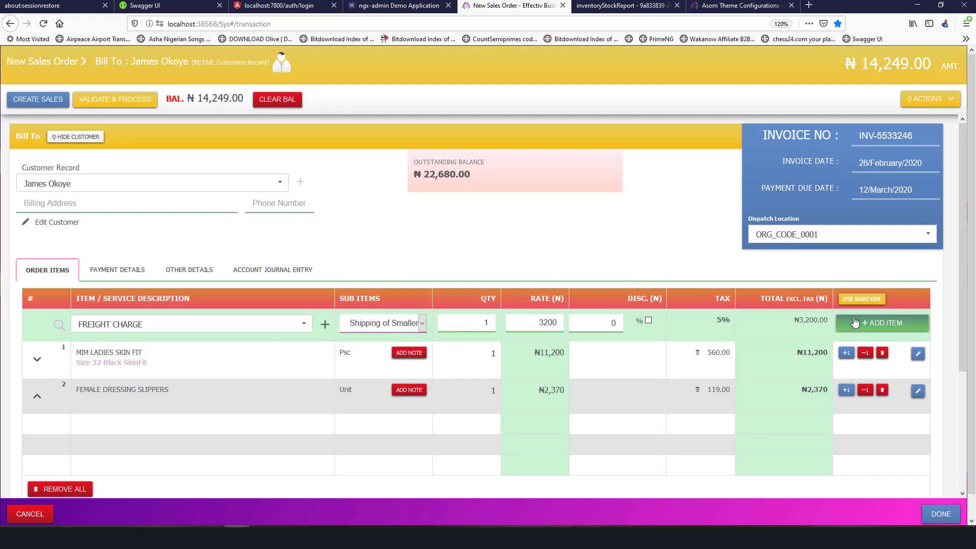
click(882, 322)
scroll(727, 371, down, 2)
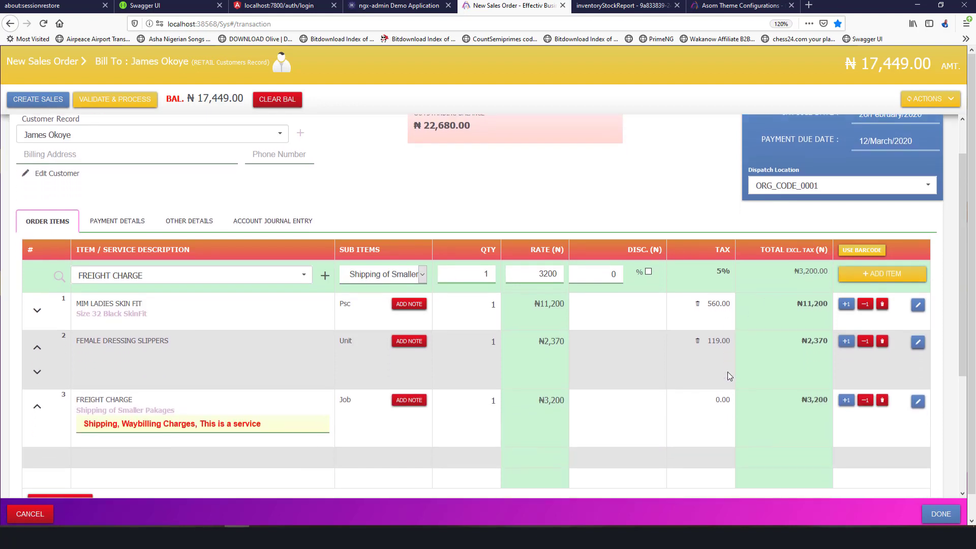
Remove tax from the slippers and skin fit lines, leaving both untaxed.
click(698, 338)
click(697, 297)
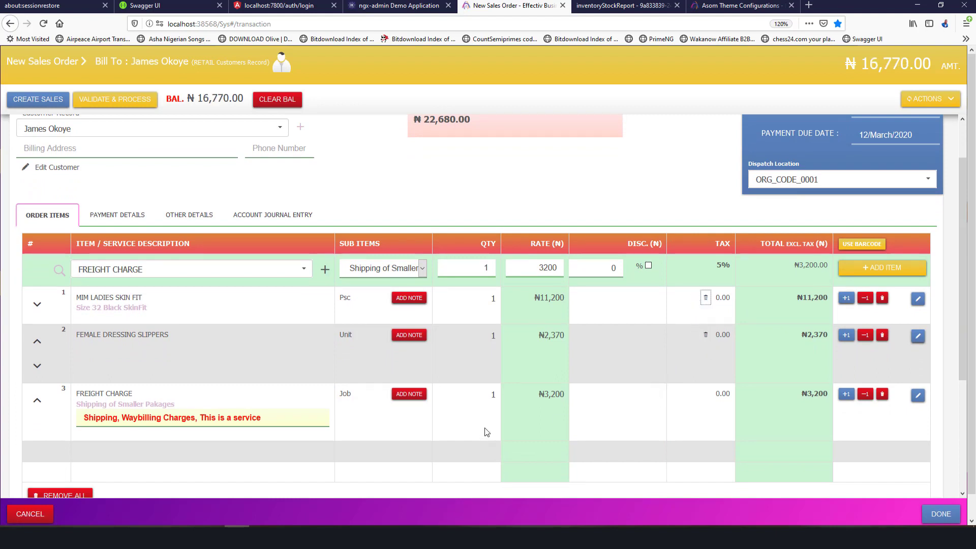
click(409, 298)
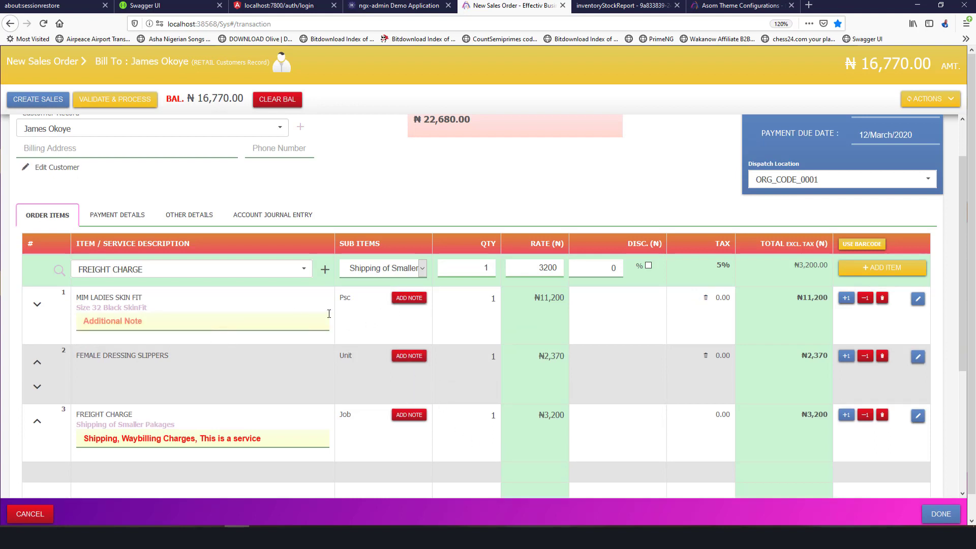
click(406, 299)
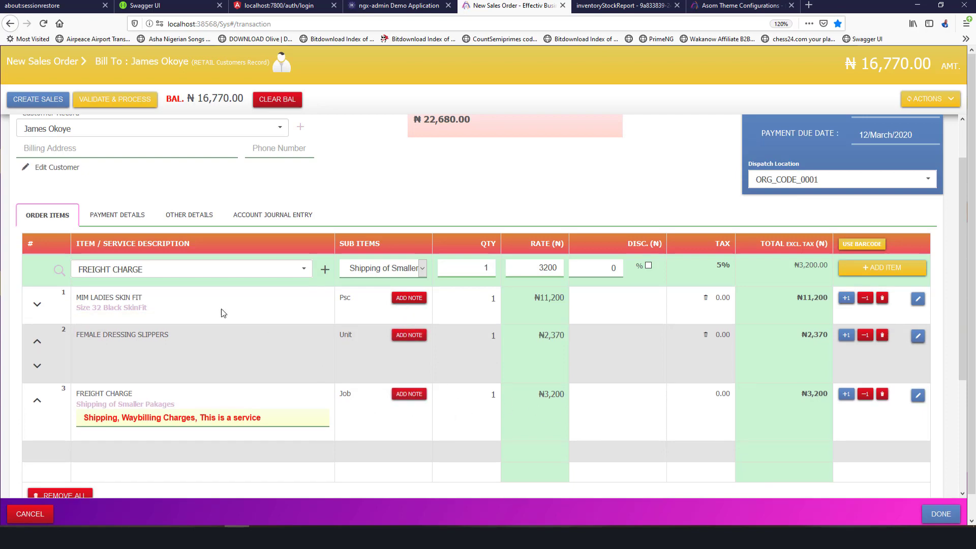
Enter 12000 as the amount paid, leaving a ₦4,770.00 balance.
scroll(213, 256, up, 2)
scroll(217, 266, down, 4)
scroll(217, 267, down, 2)
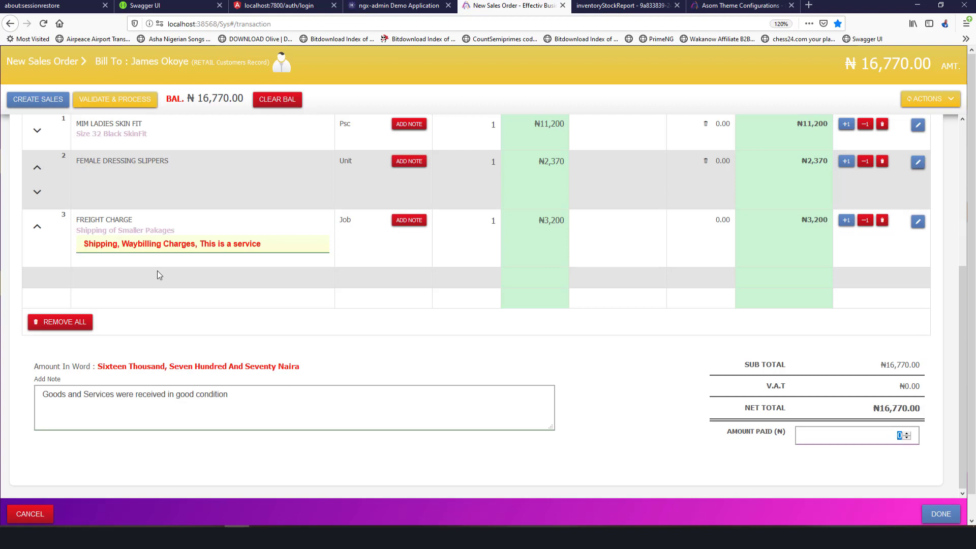
text(12000)
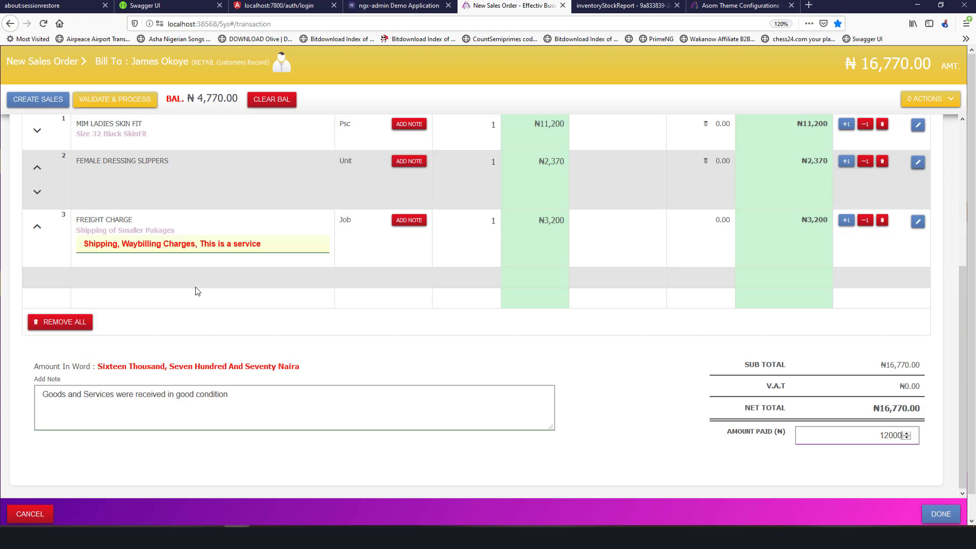
scroll(361, 270, up, 5)
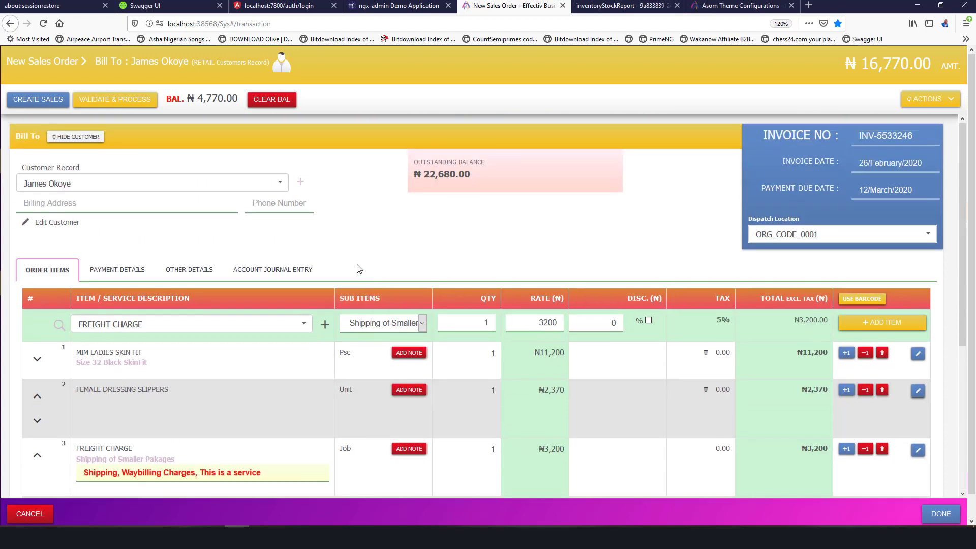
Save order INV-5533246, process it into an invoice, and return to the Sales Transaction list.
click(41, 100)
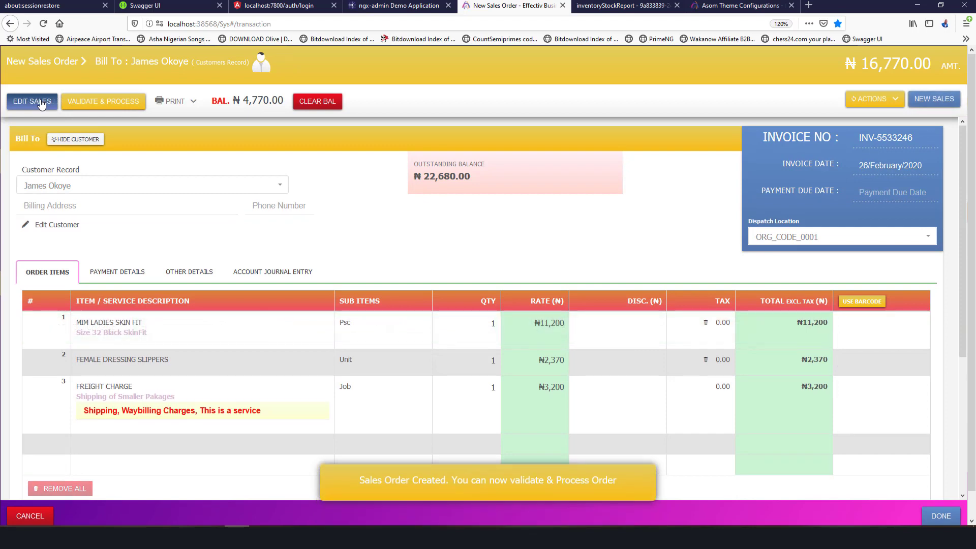
scroll(353, 259, down, 5)
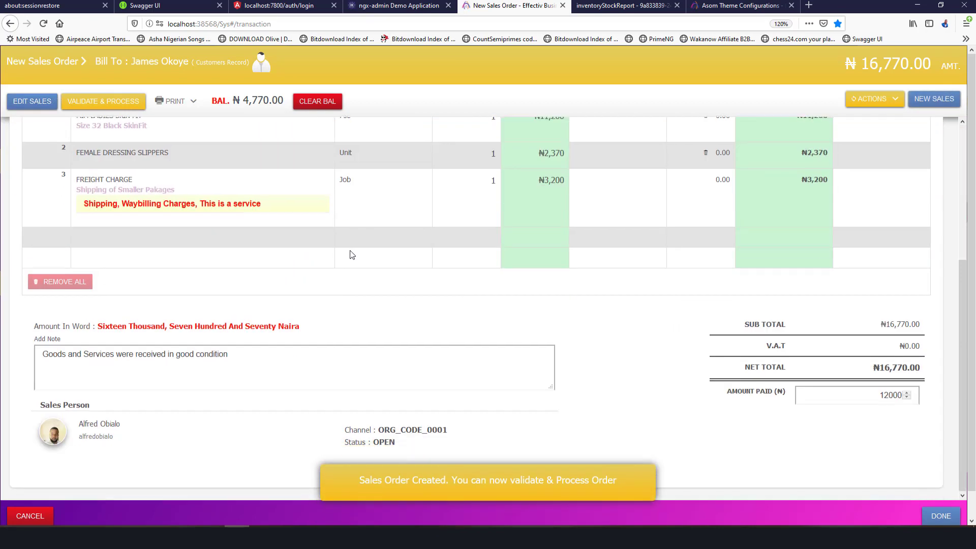
scroll(206, 211, up, 5)
click(103, 101)
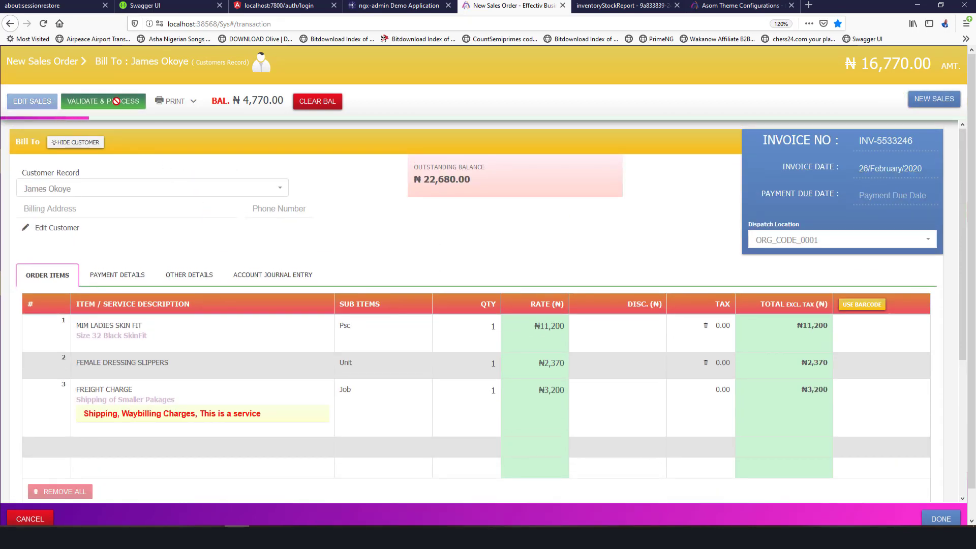
scroll(383, 248, down, 5)
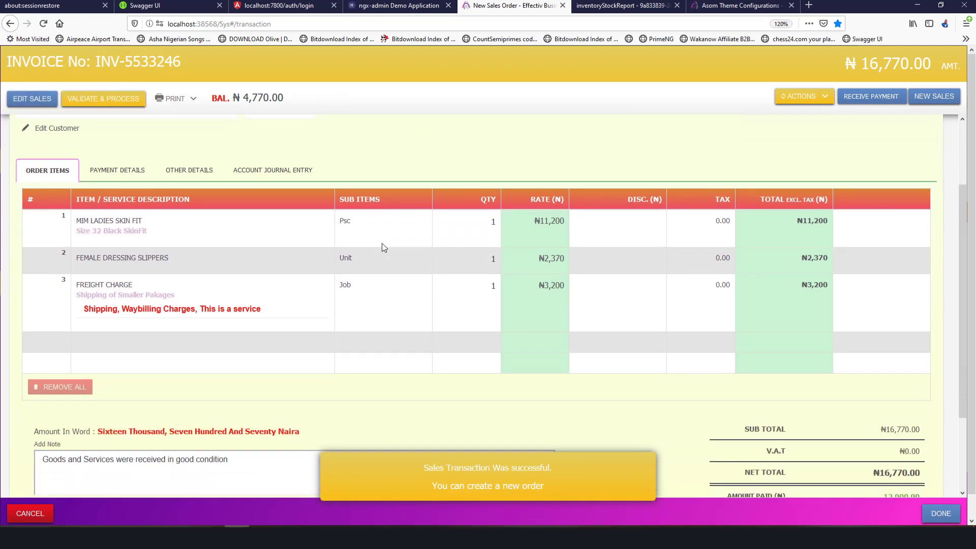
scroll(384, 248, up, 5)
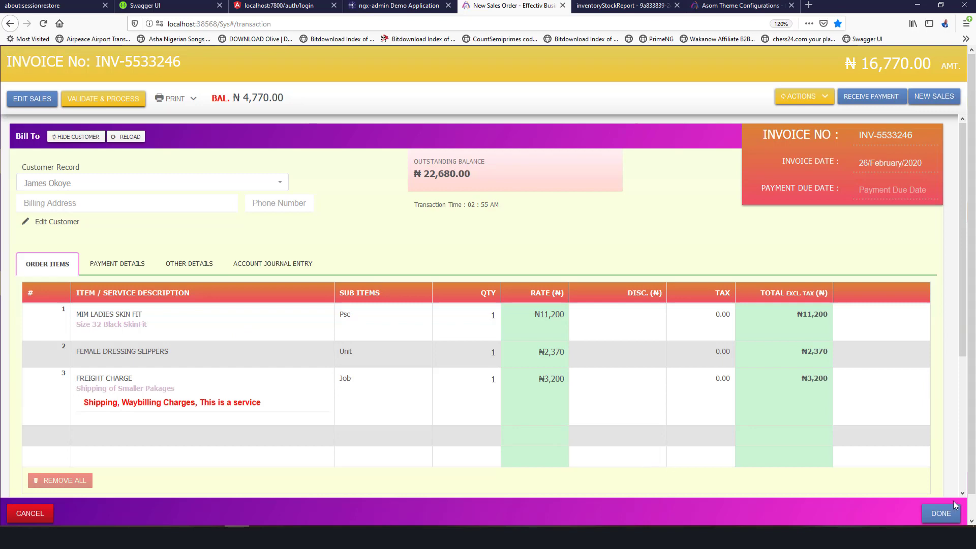
click(939, 514)
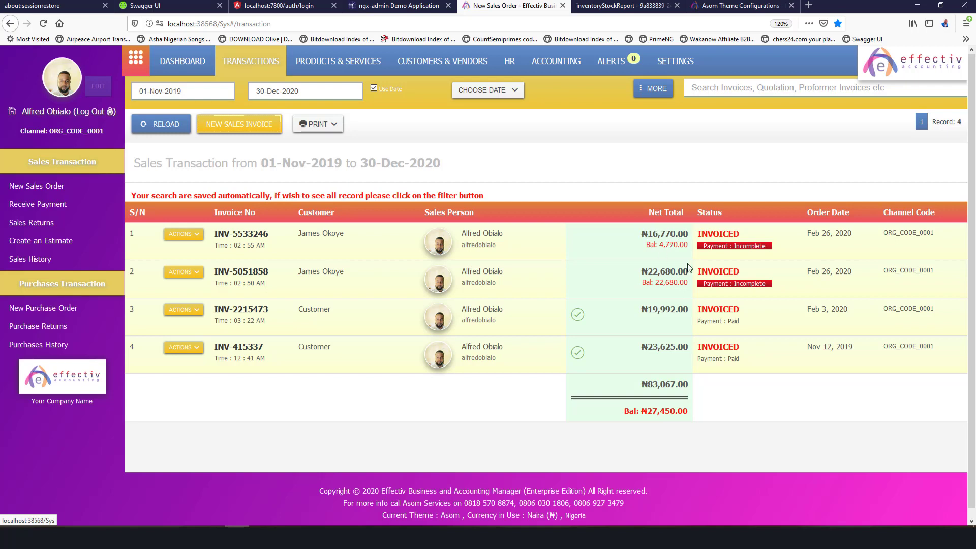
Print invoice INV-5533246 from the first row as a PDF.
click(328, 239)
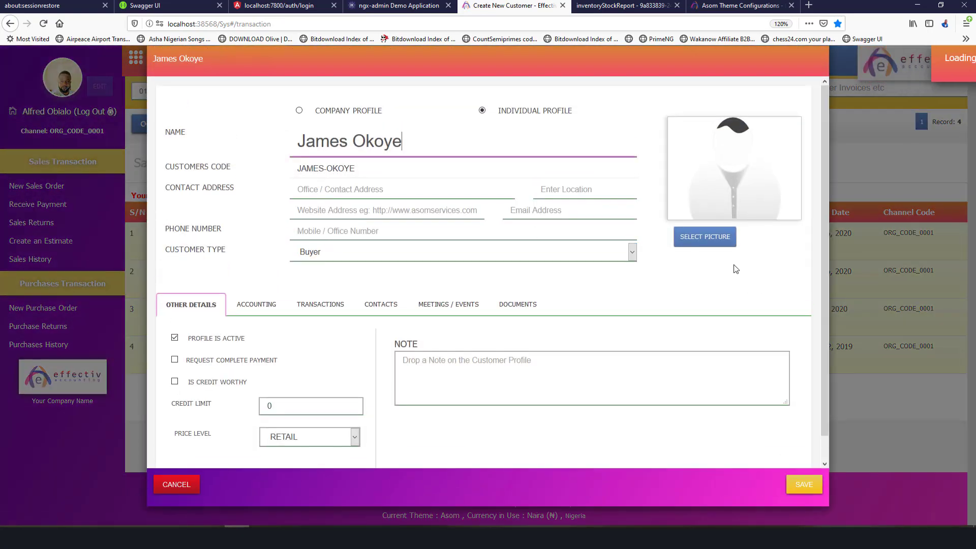
key(Escape)
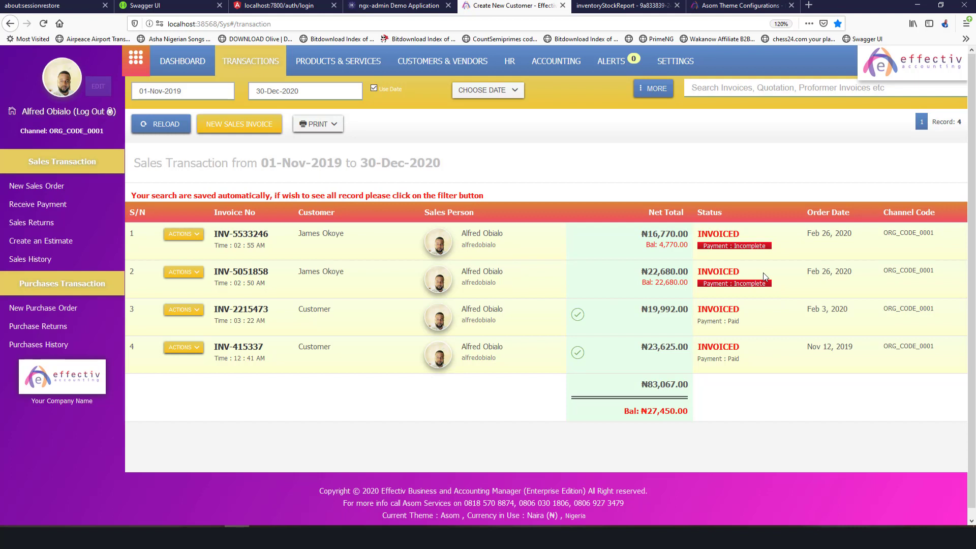
click(184, 235)
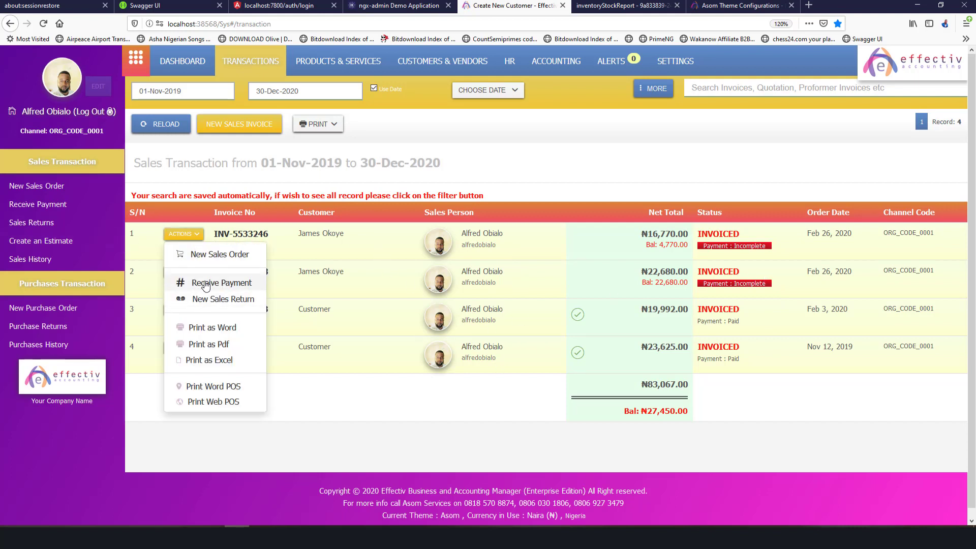
click(208, 360)
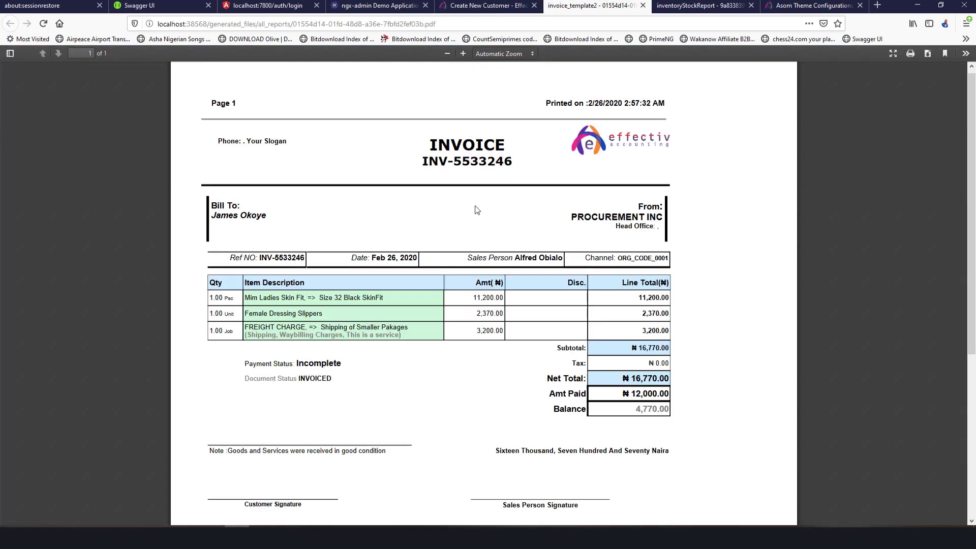
Check the PDF invoice shows ₦12,000 paid and ₦4,770 balance, then return to Effectiv.
ctrl+scroll(477, 210, up, 4)
scroll(477, 210, down, 2)
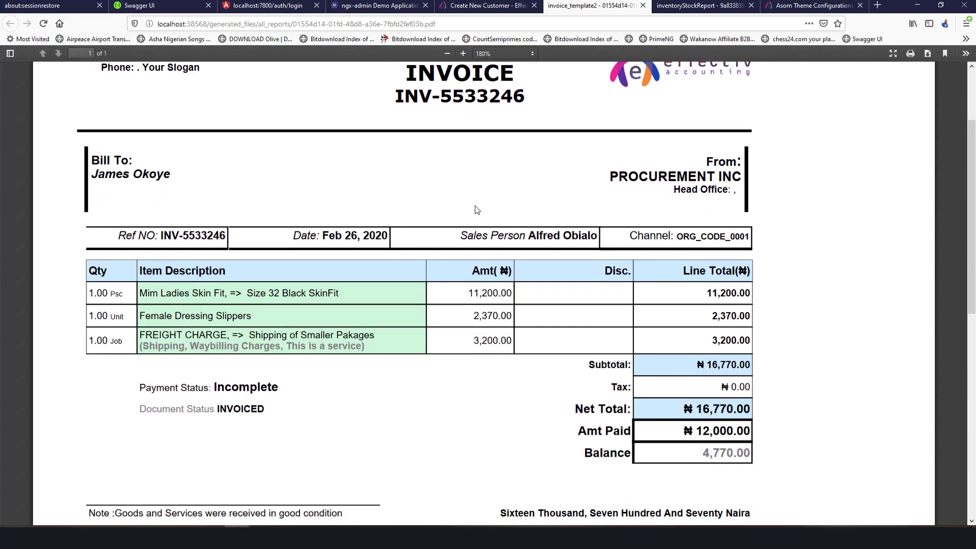
scroll(476, 210, up, 5)
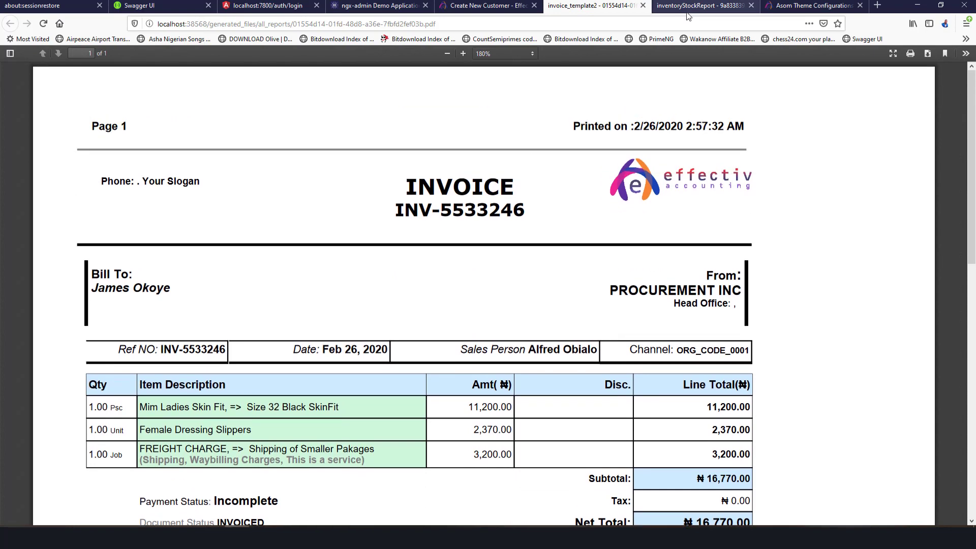
click(485, 5)
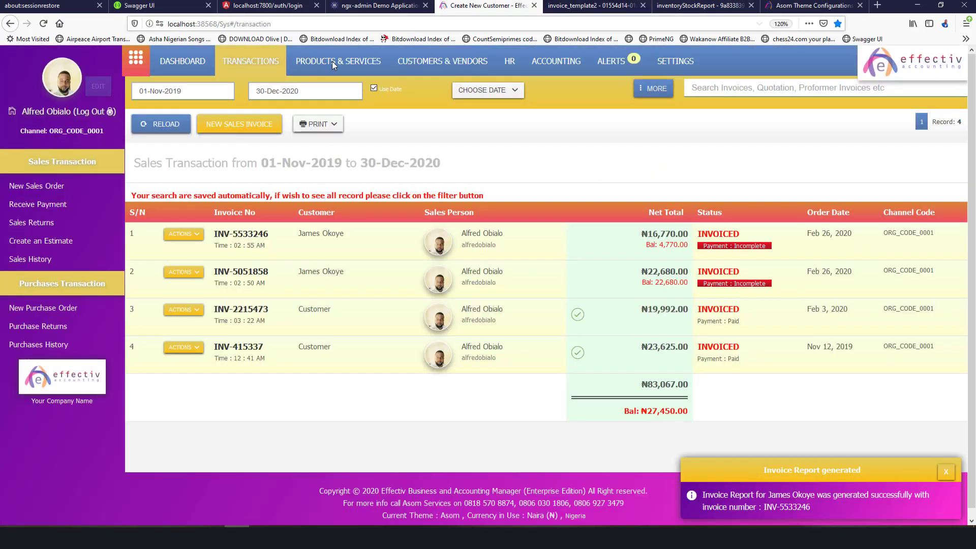
Export invoice INV-5533246 as a Word document and open it in Word.
click(196, 239)
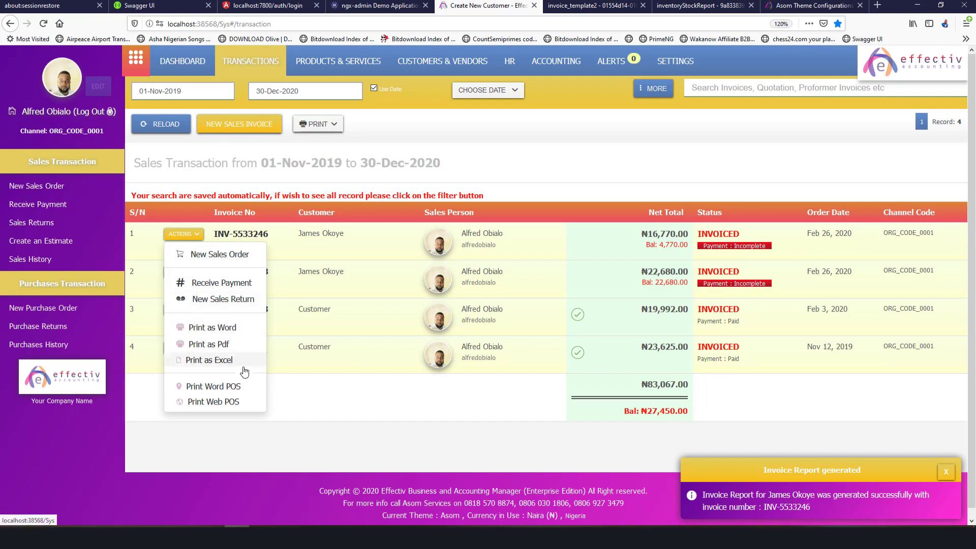
click(230, 333)
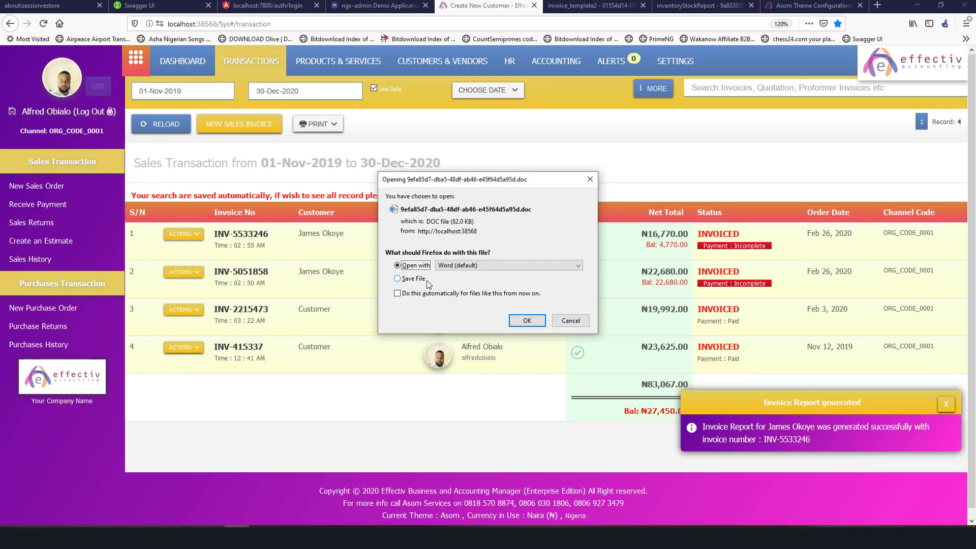
click(527, 320)
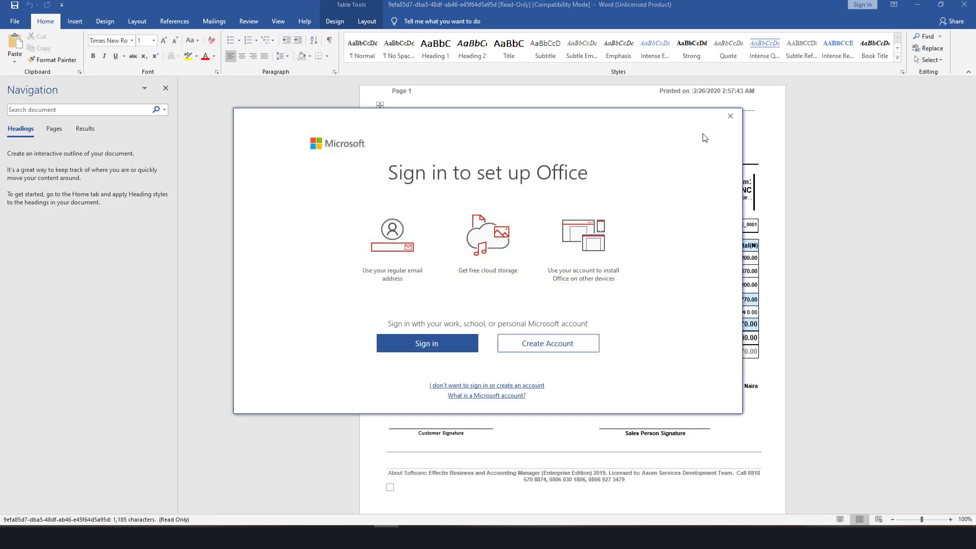
Dismiss the Office sign-in prompt, review the INV-5533246 Word copy showing ₦4,770 due, then close Word.
click(730, 116)
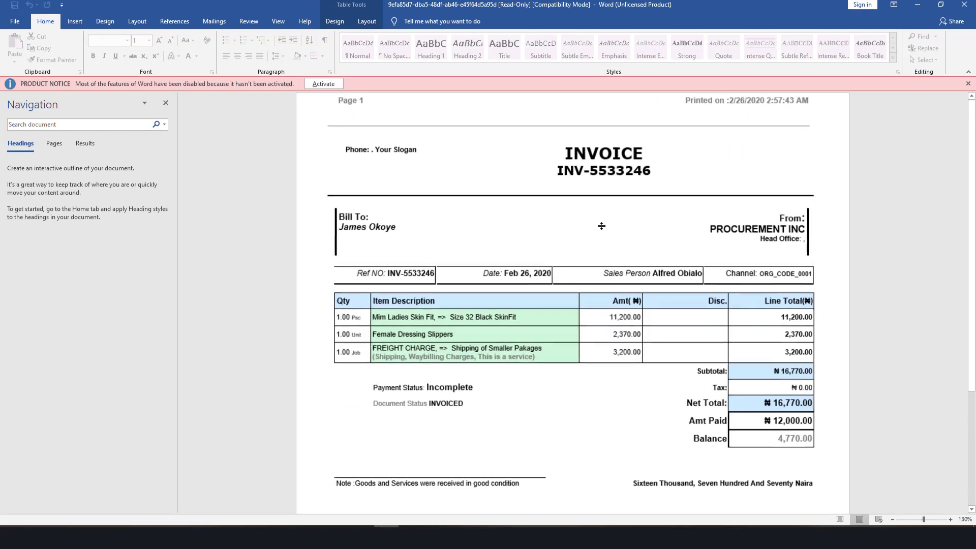
ctrl+scroll(603, 226, up, 2)
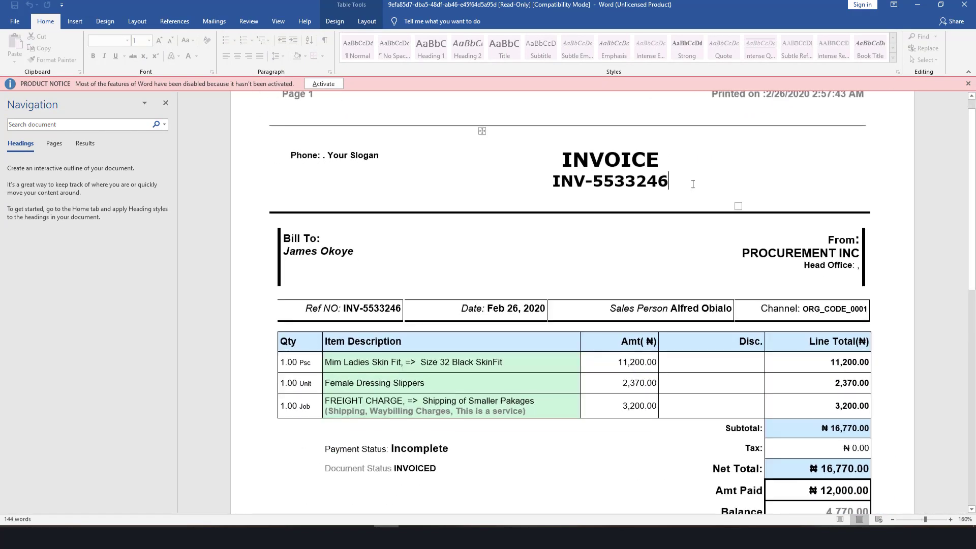
scroll(686, 197, down, 8)
scroll(686, 197, up, 8)
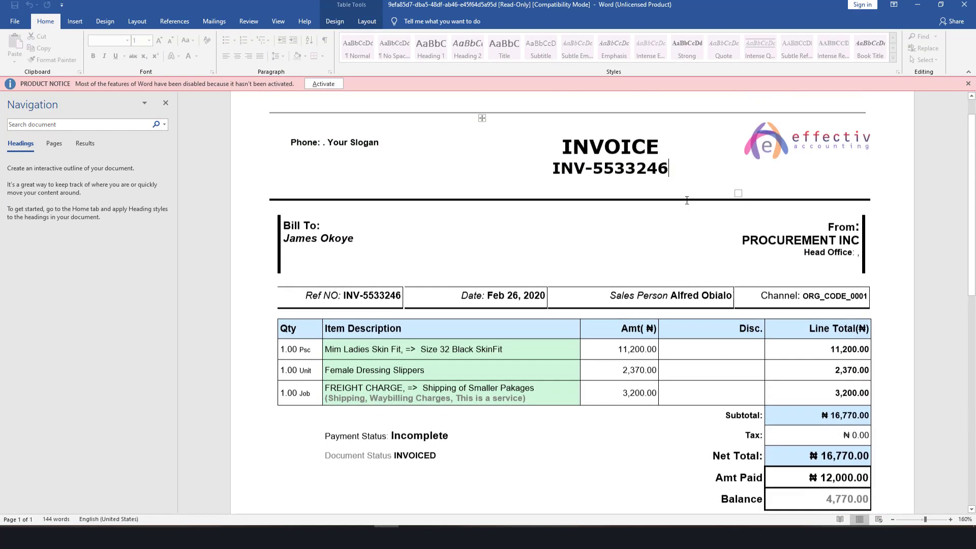
click(686, 200)
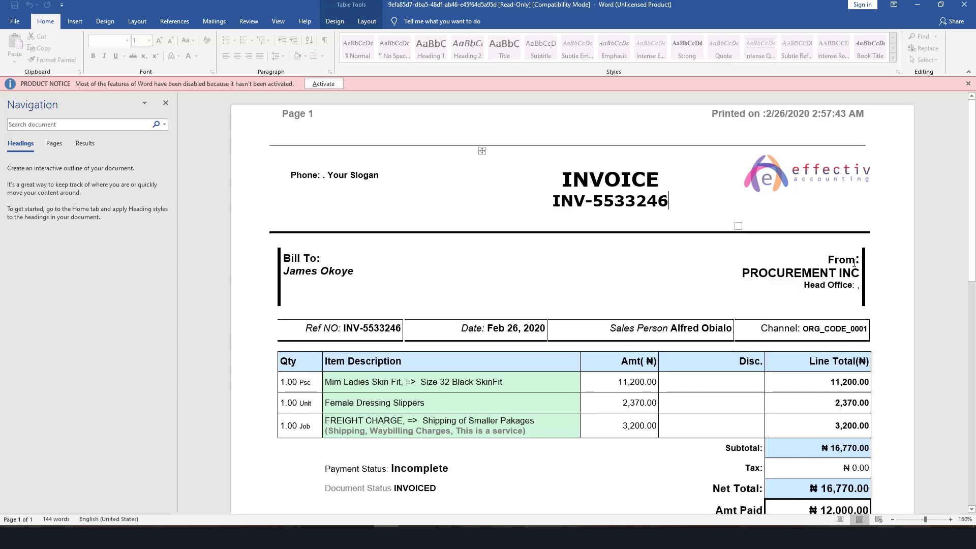
click(917, 4)
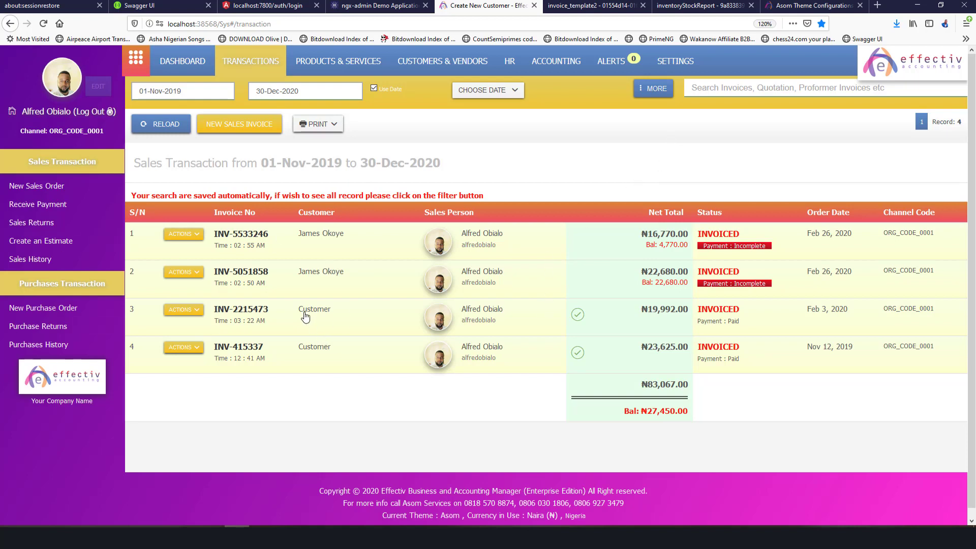
Start a payment from the second invoice's actions menu, then close that form.
click(199, 273)
click(314, 261)
click(193, 274)
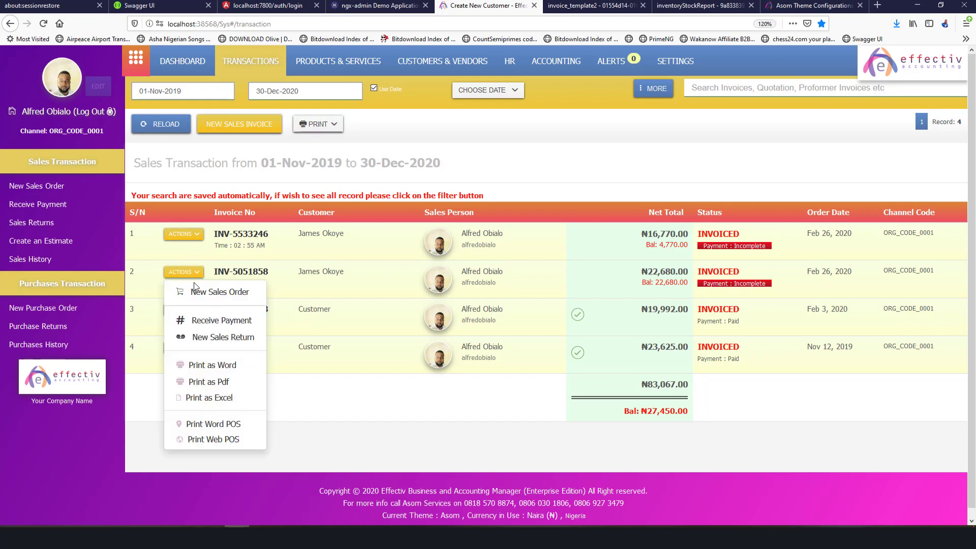
click(209, 320)
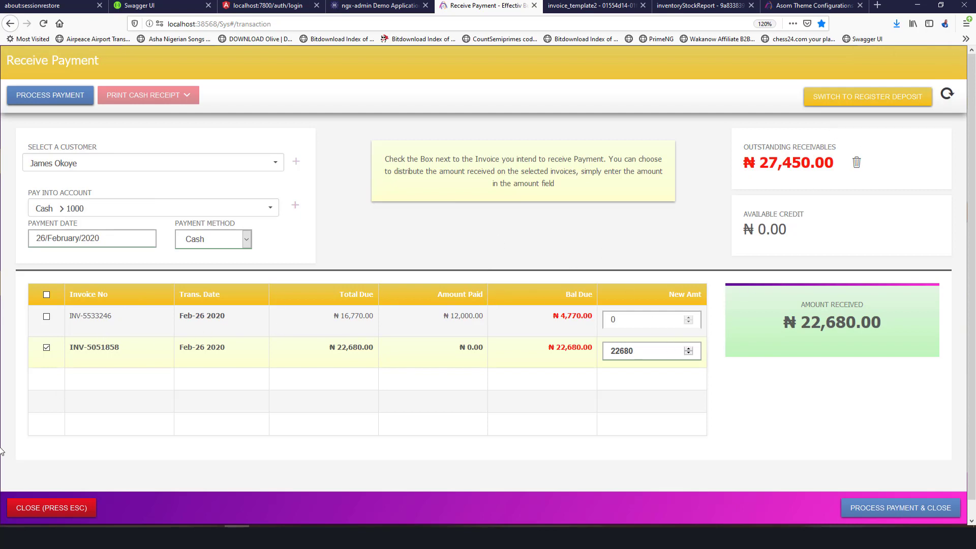
key(Escape)
Open Receive Payment, select the customer and mark INV-5051858 for full payment.
click(21, 205)
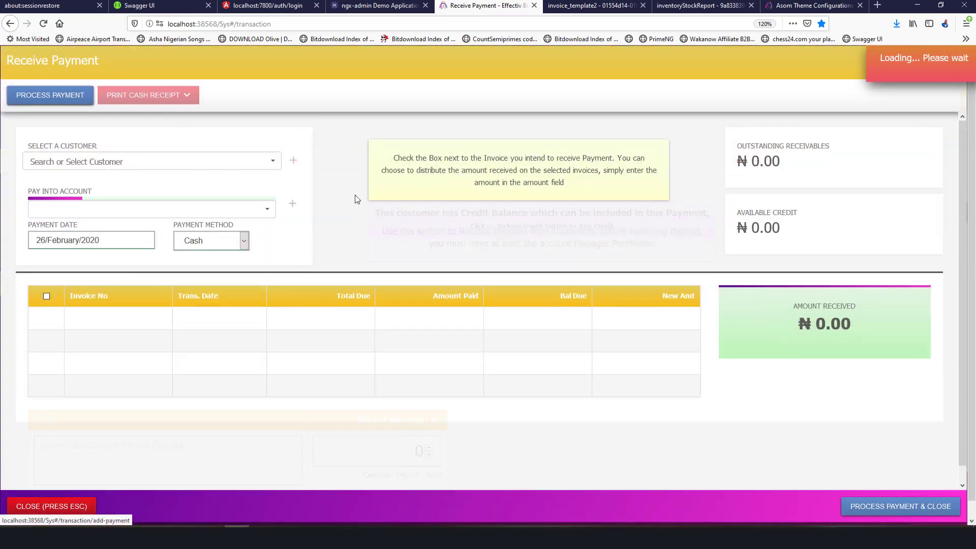
click(161, 162)
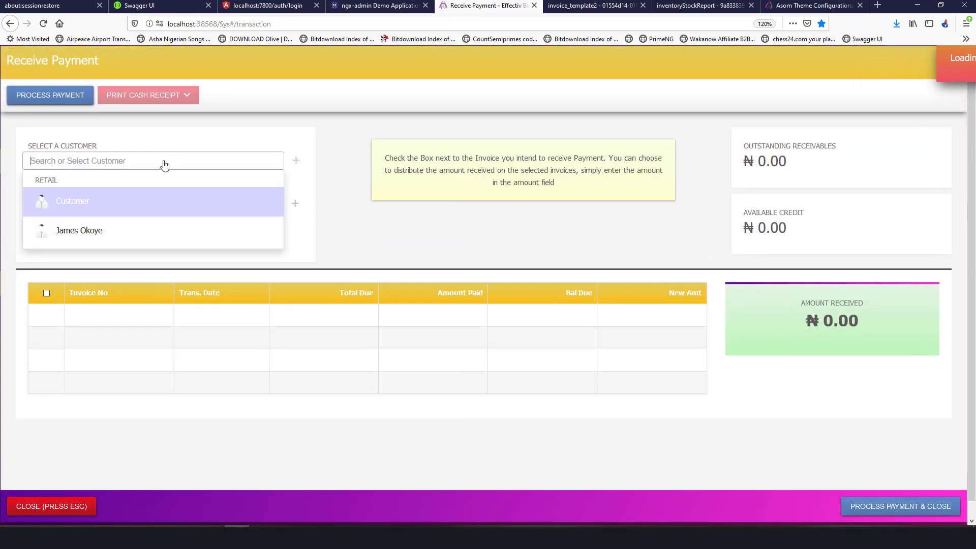
click(84, 231)
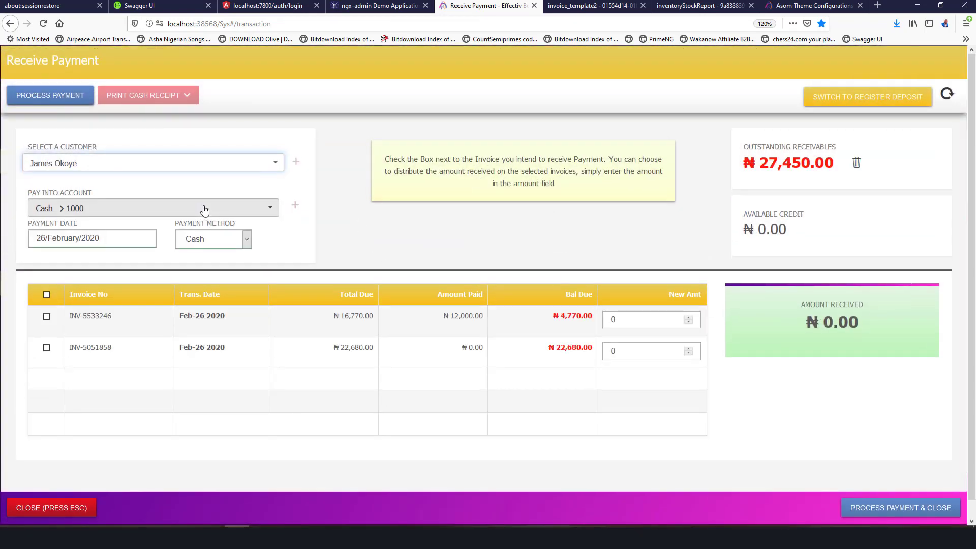
click(46, 348)
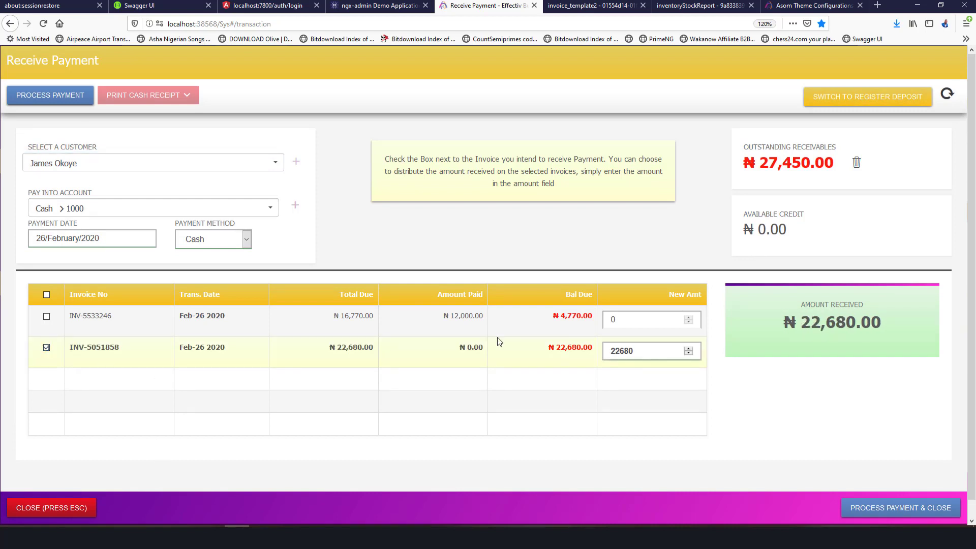
Deposit into the Heritage Bank Ltd. account with payment method Bank Transfer.
click(192, 209)
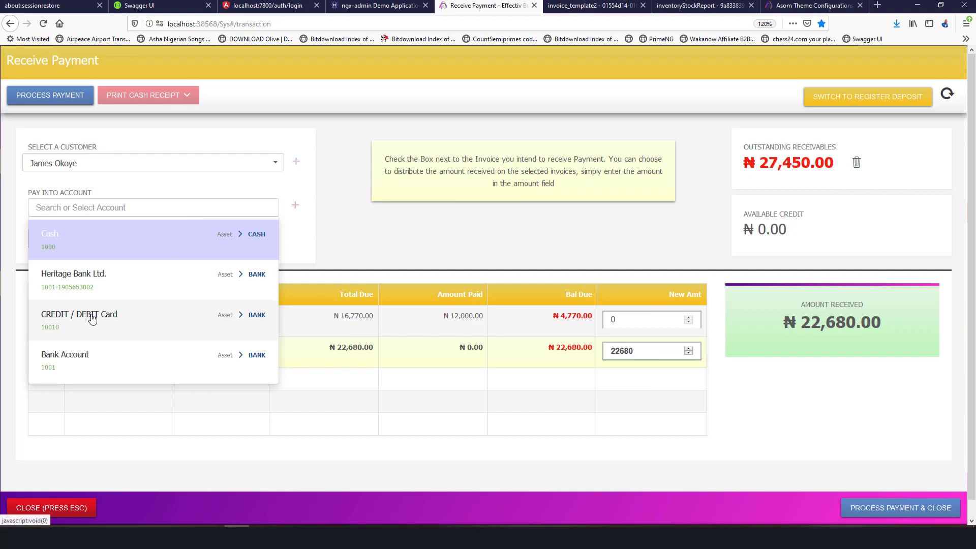
click(78, 279)
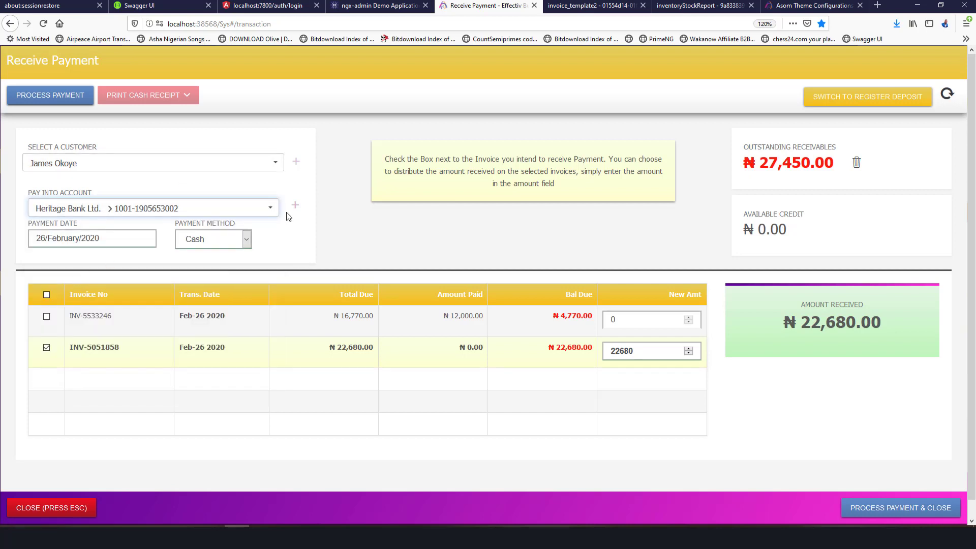
click(218, 241)
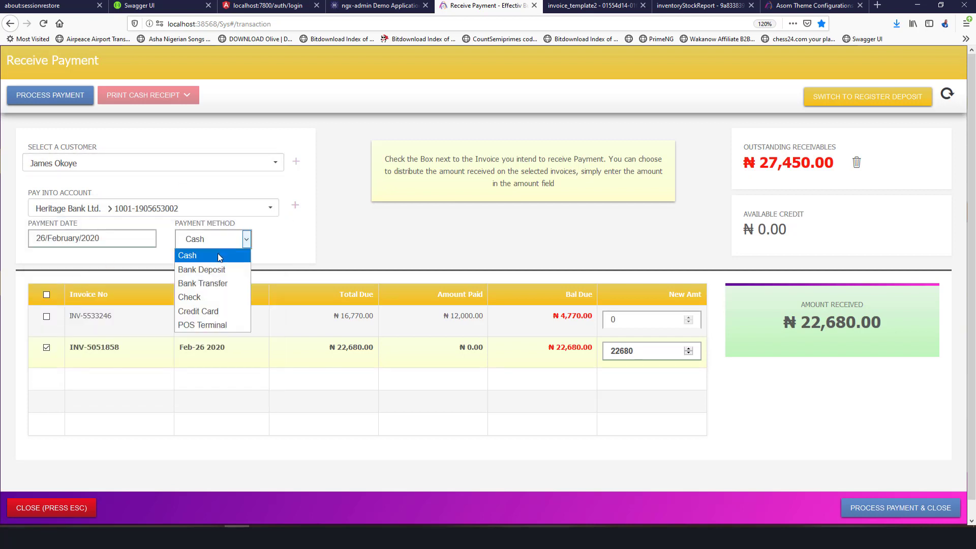
click(209, 283)
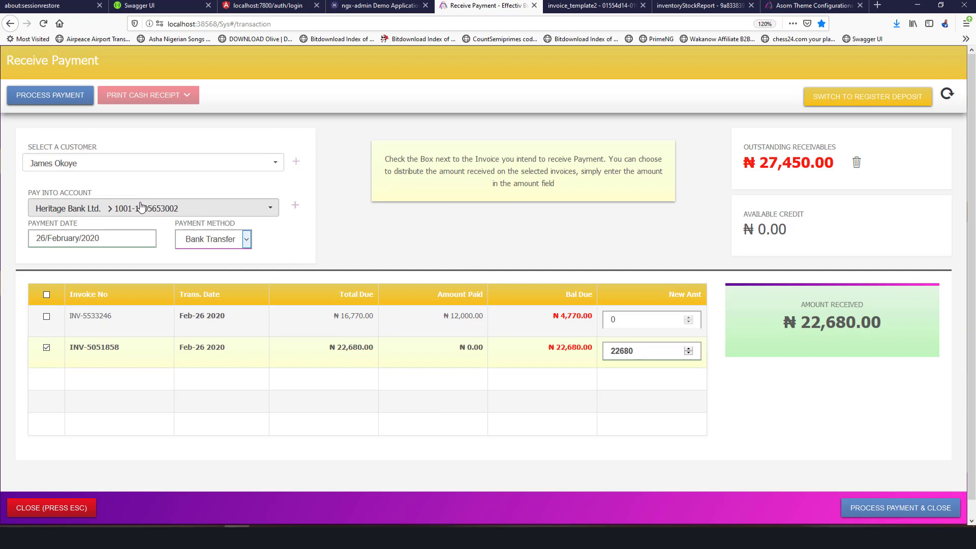
Process the ₦22,680 payment and print the cash receipt as a Word document.
click(71, 102)
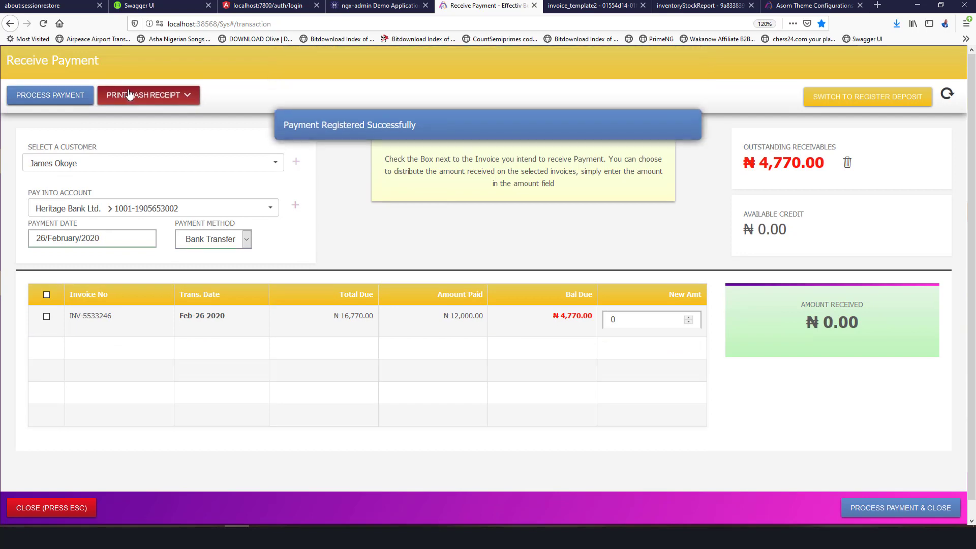
click(130, 95)
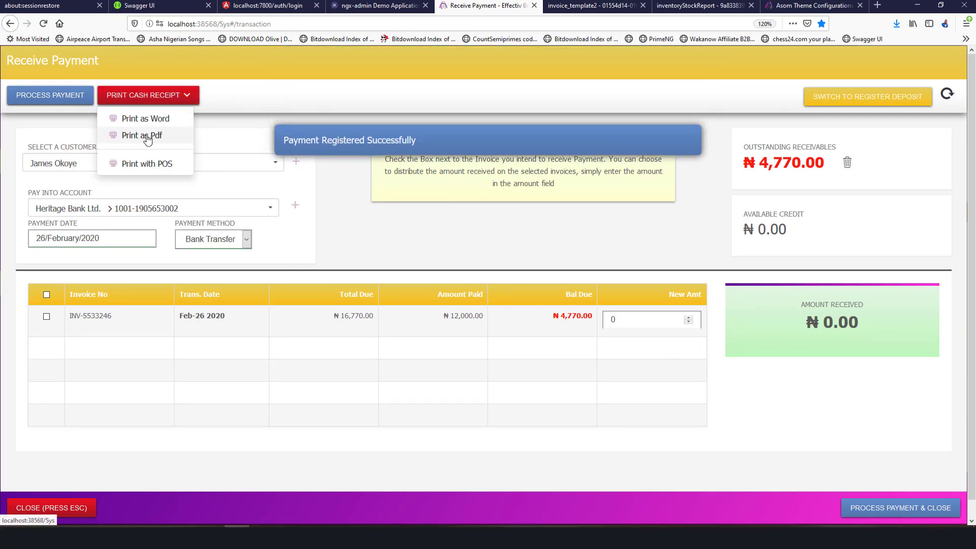
click(144, 120)
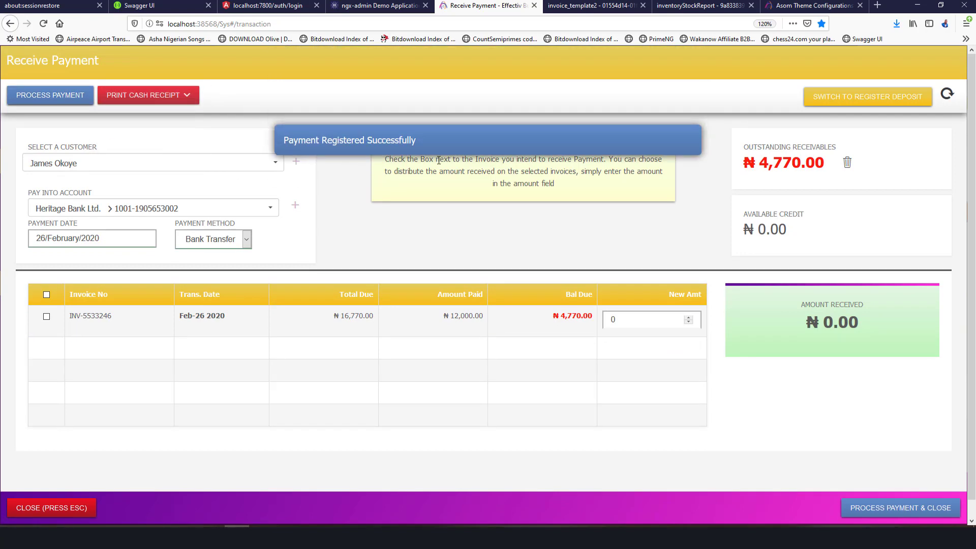
Review the ₦22,680.00 bank-transfer receipt in Word, then close Word.
scroll(622, 221, down, 3)
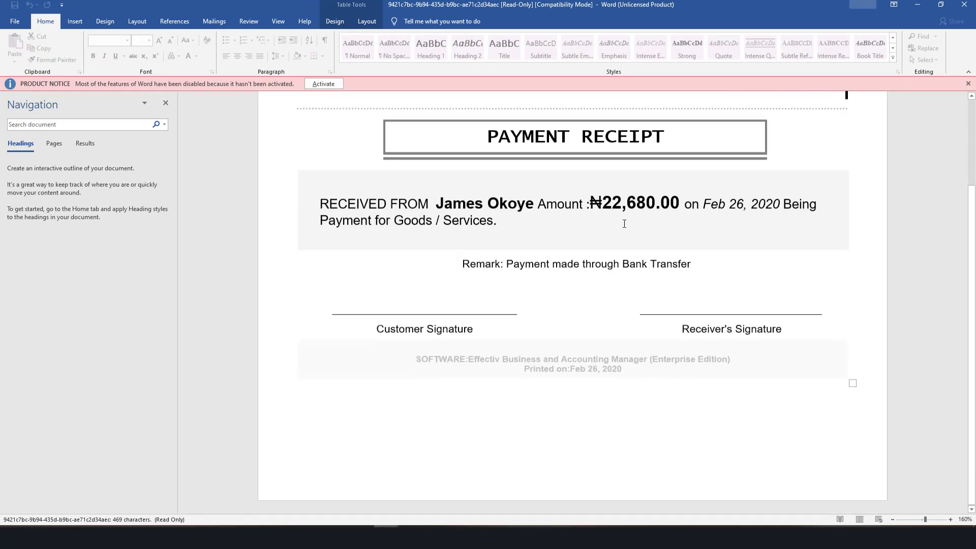
scroll(624, 223, up, 3)
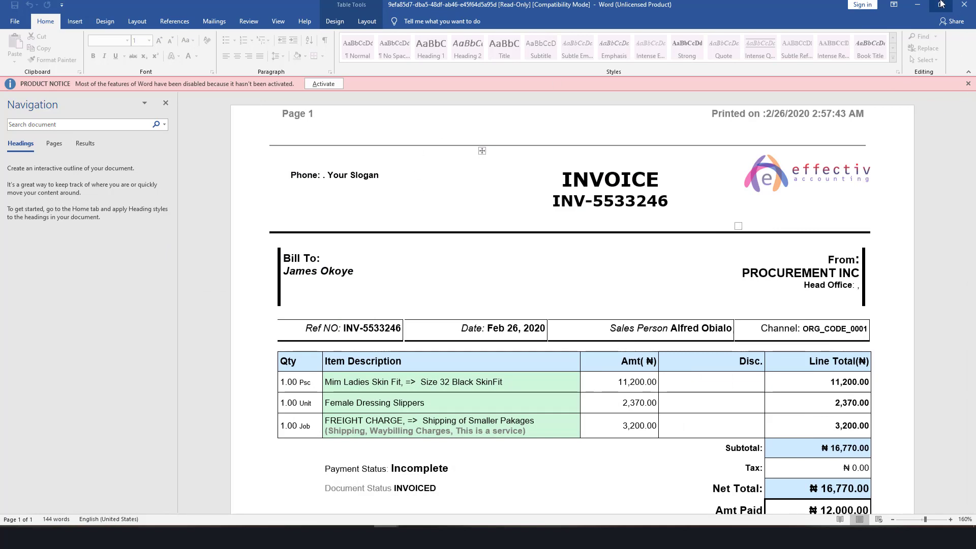
click(917, 4)
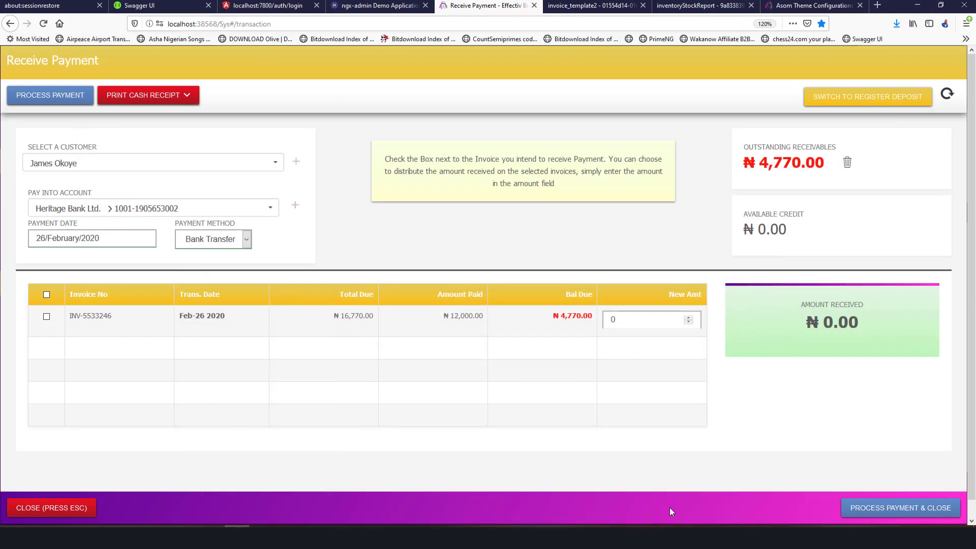
Close the payment form, reload the sales list and open invoice INV-5051858.
click(39, 506)
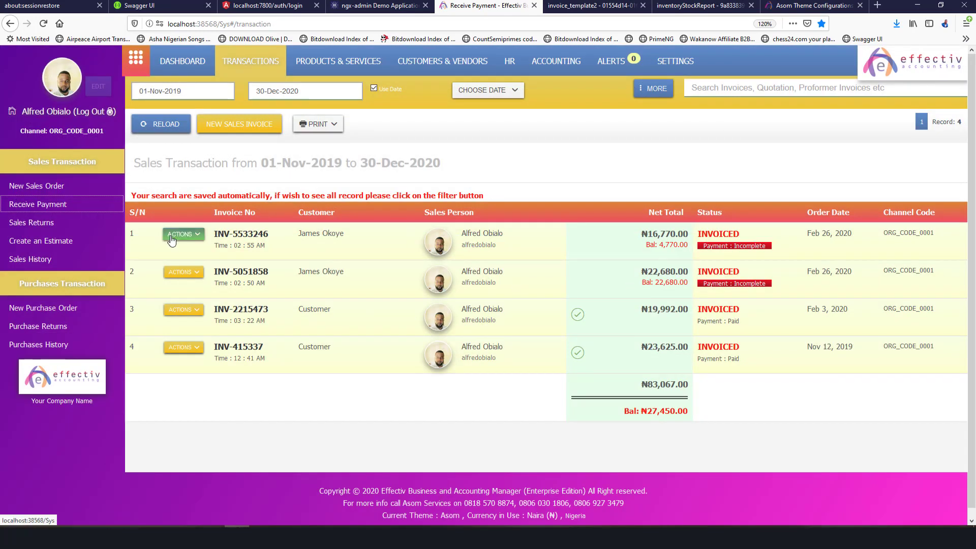
click(174, 126)
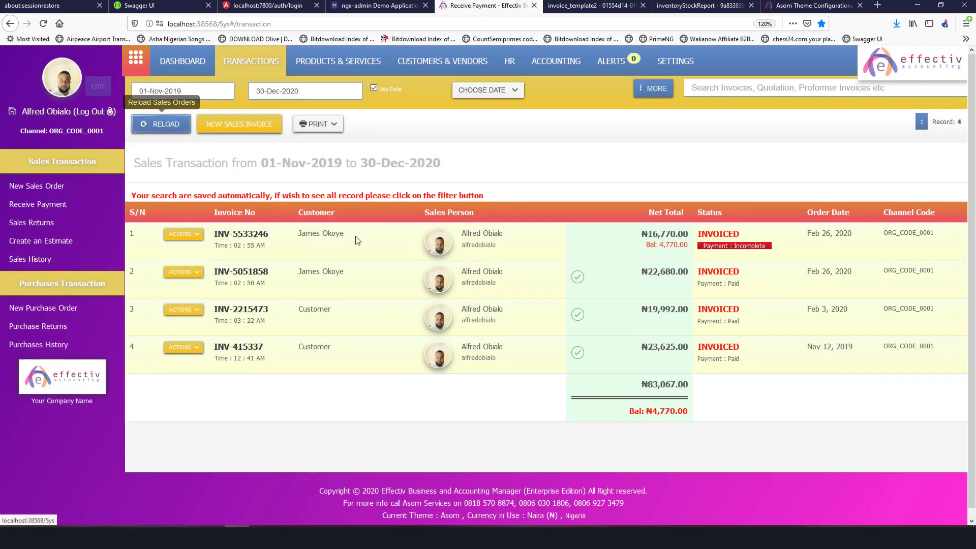
double_click(710, 283)
click(254, 276)
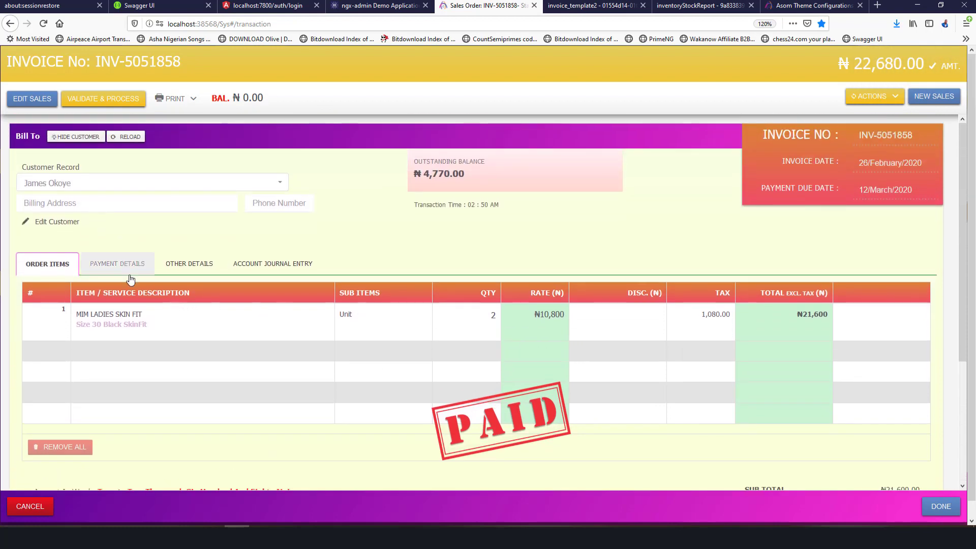
Check the invoice's payment history showing the 22,680.00 transfer and ₦0.00 balance.
click(118, 263)
scroll(487, 359, down, 1)
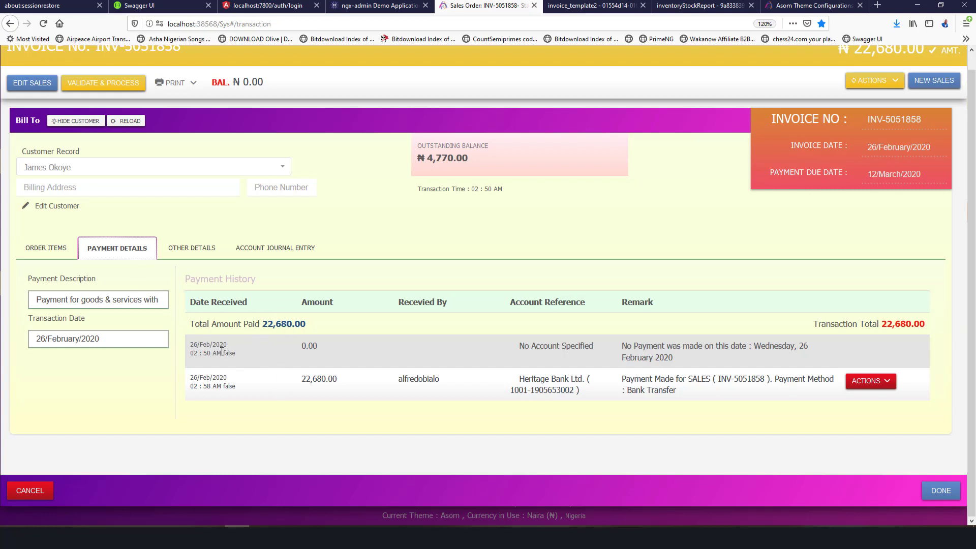
drag(221, 350, 735, 358)
click(748, 354)
Go to Accounting > Chart Of Account and expand Account Receivable (1002) at ₦4,770.00.
click(793, 6)
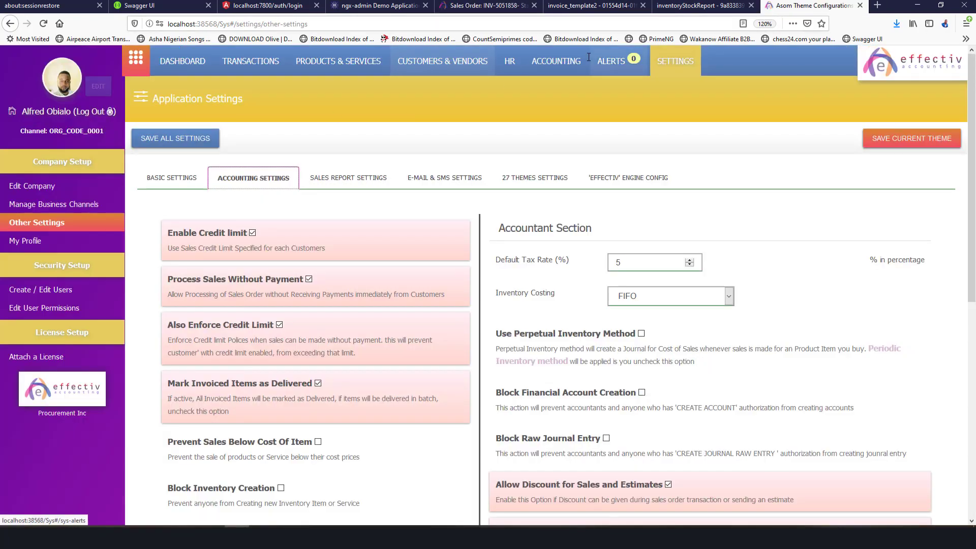
click(556, 61)
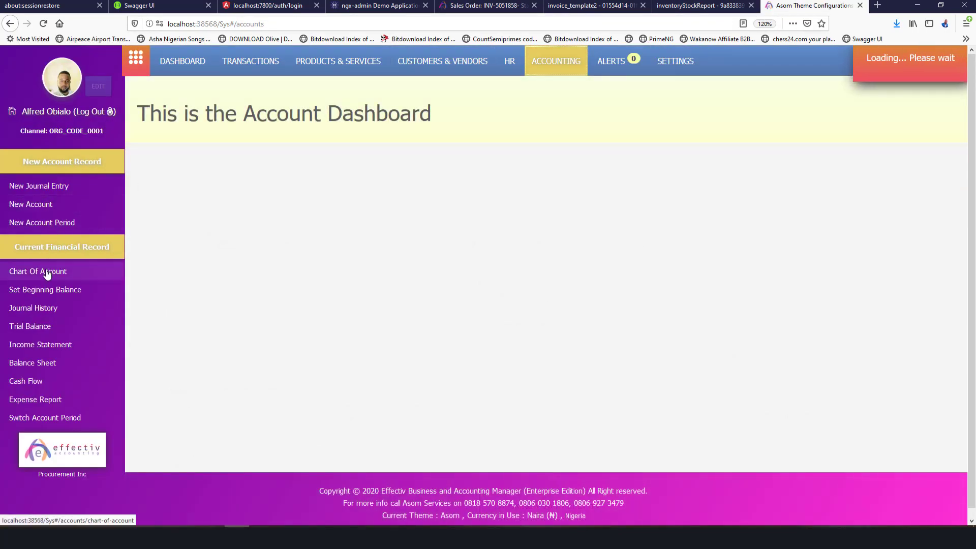
click(20, 272)
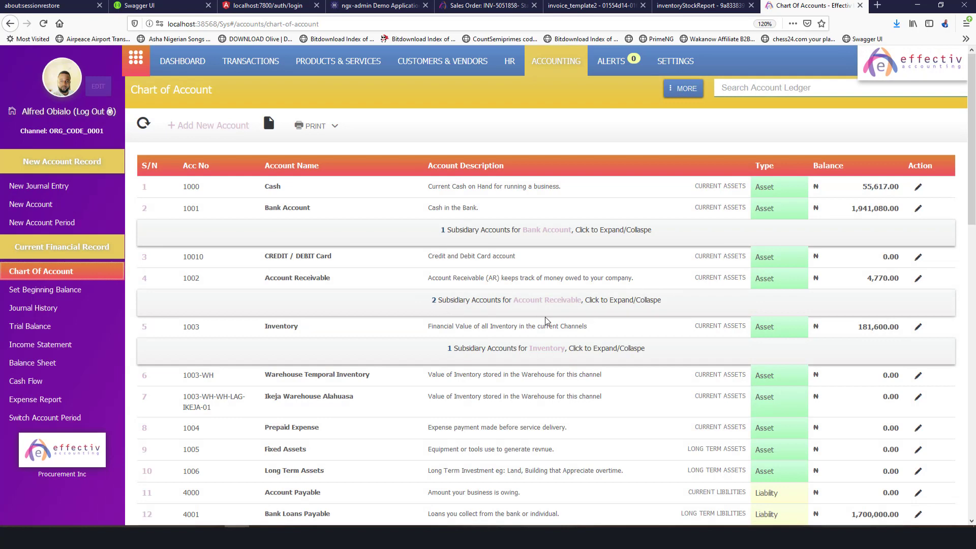
click(536, 300)
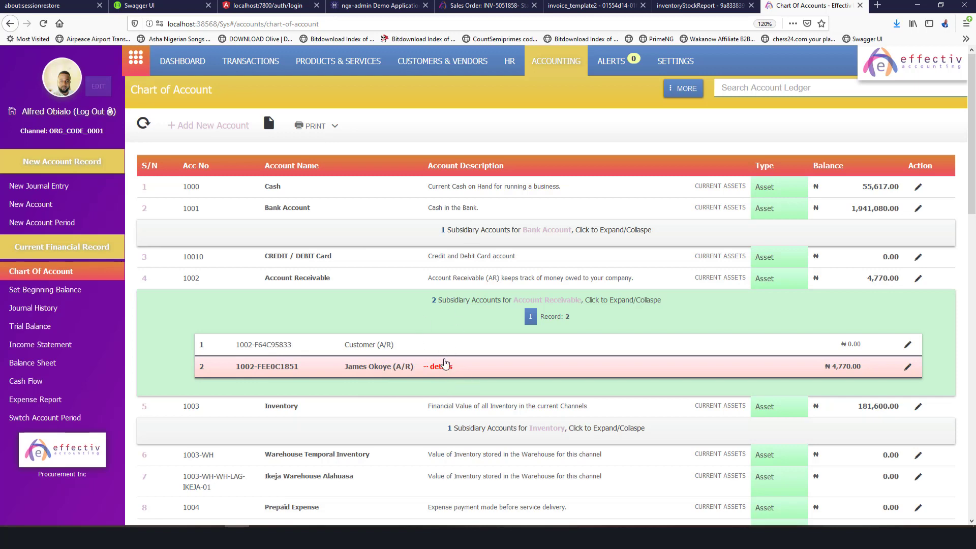
Open the customer's A/R sub-account register after briefly viewing the customer profile.
click(441, 369)
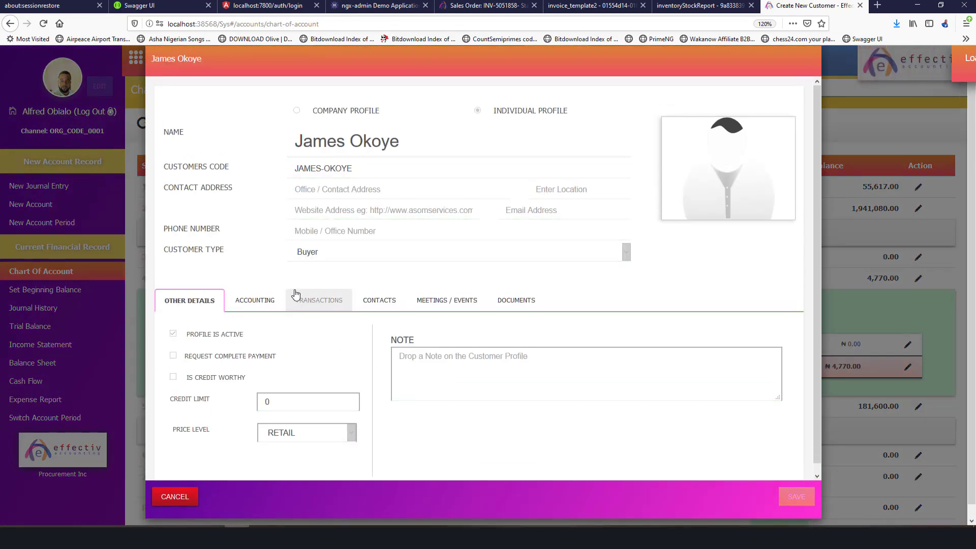
key(Escape)
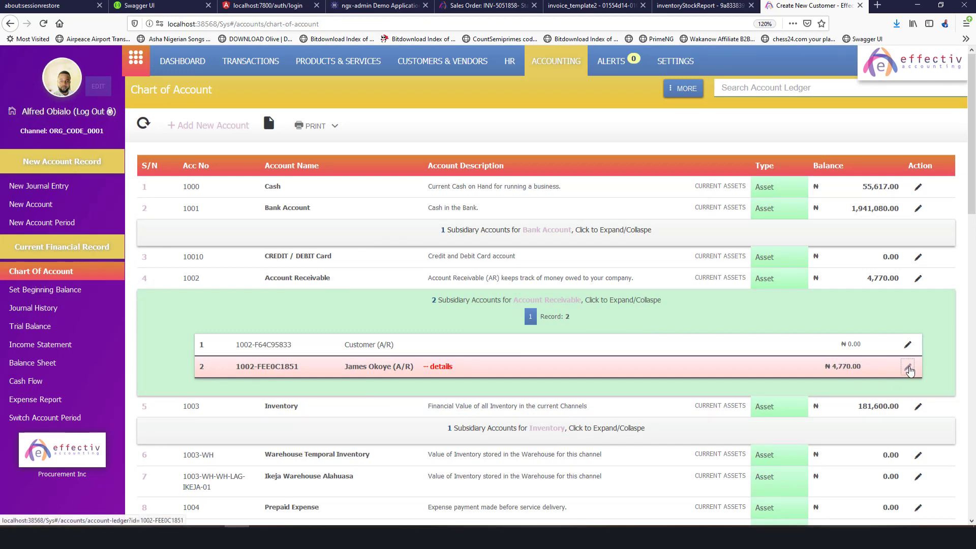
click(907, 367)
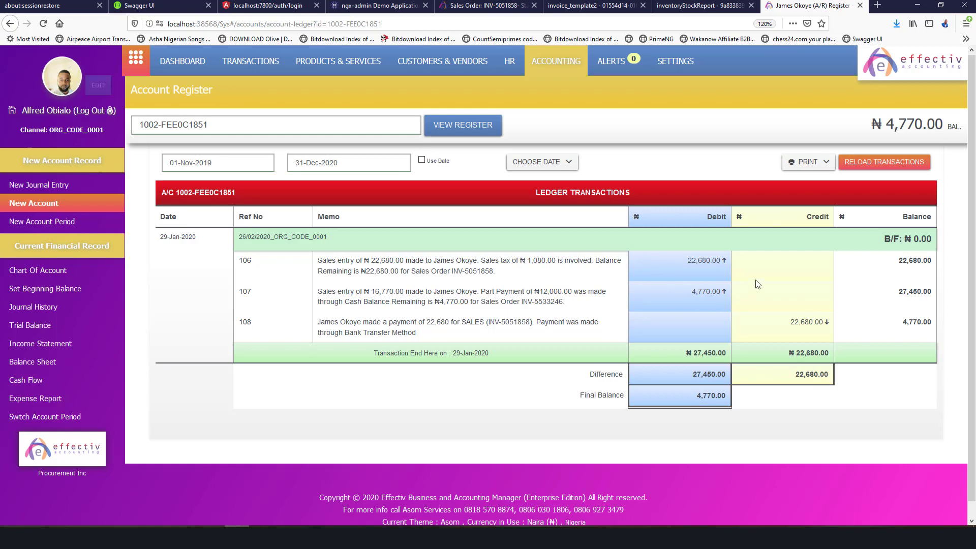
Highlight entry 106's 22,680.00 balance and entry 107's 16,770 amount and memo.
double_click(901, 258)
drag(372, 292, 411, 292)
triple_click(557, 292)
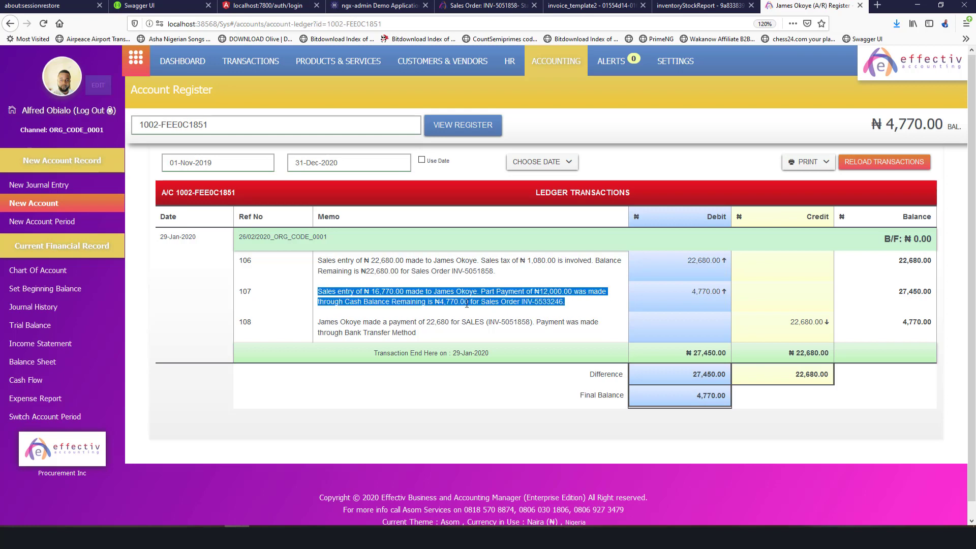
click(466, 303)
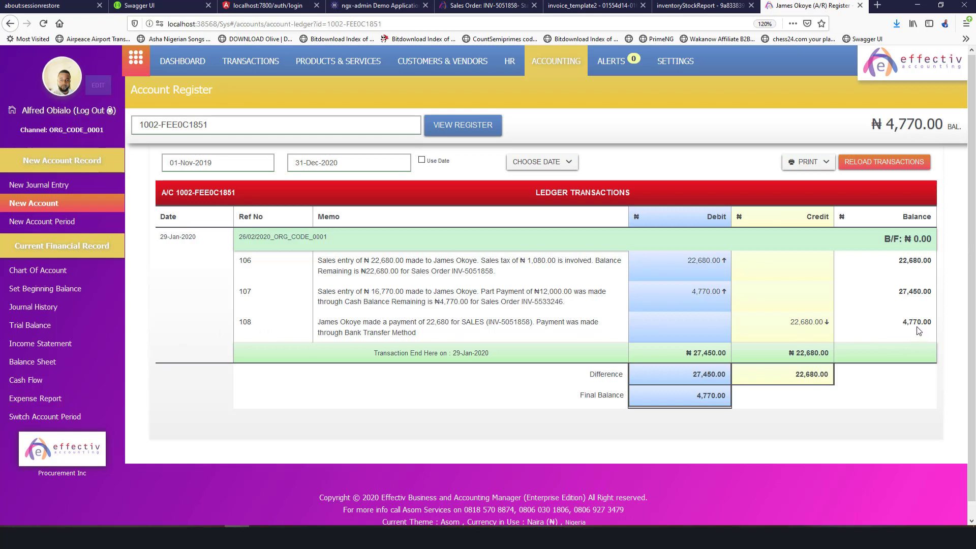
Expand the debit and credit breakdowns of ledger entries 106, 107 and 108.
click(245, 294)
click(245, 260)
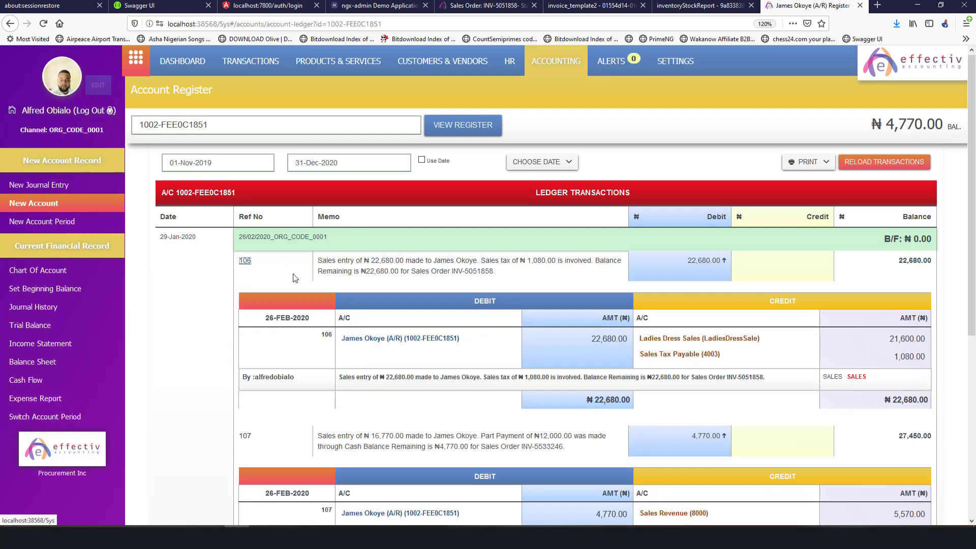
scroll(343, 303, down, 2)
scroll(343, 304, down, 7)
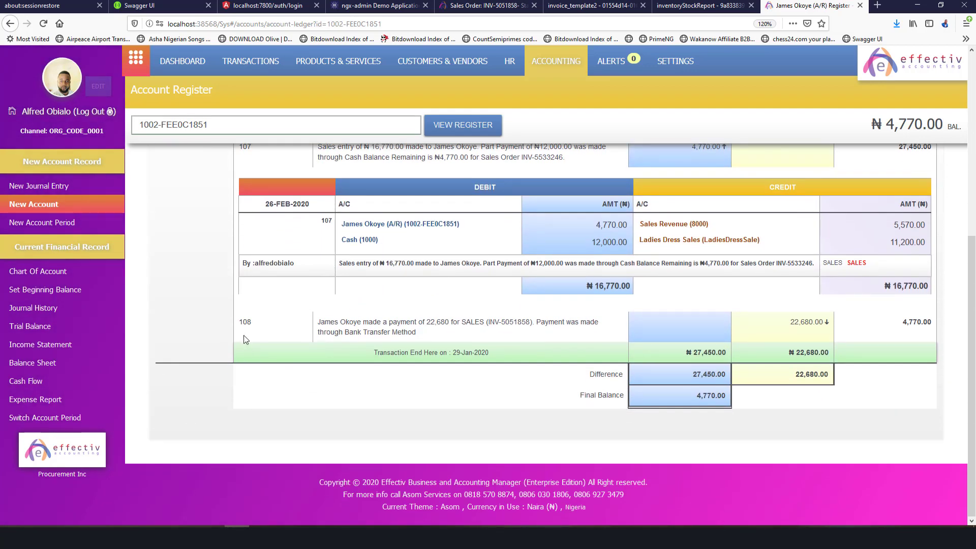
click(245, 322)
scroll(412, 327, up, 6)
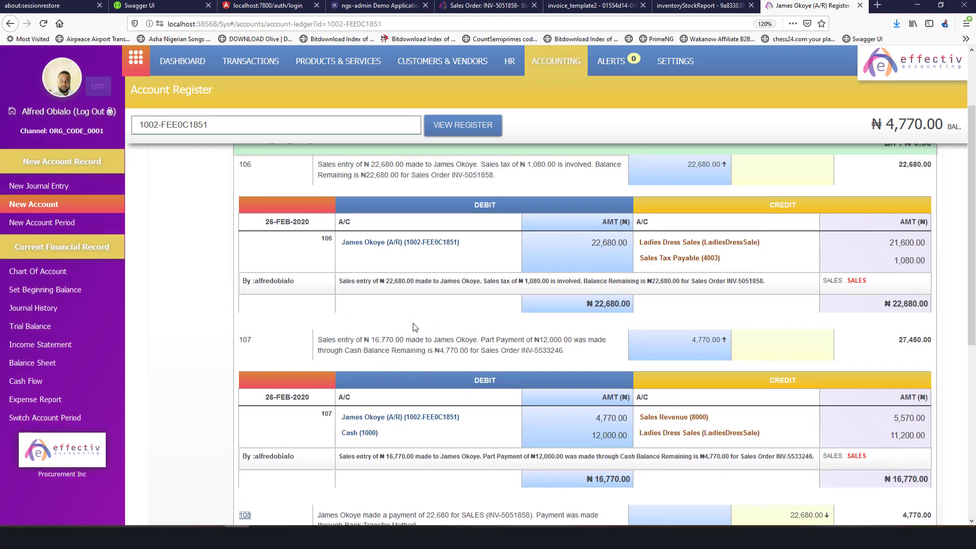
View the sales invoice behind entry 106, then return to the Sales Transaction list.
click(856, 281)
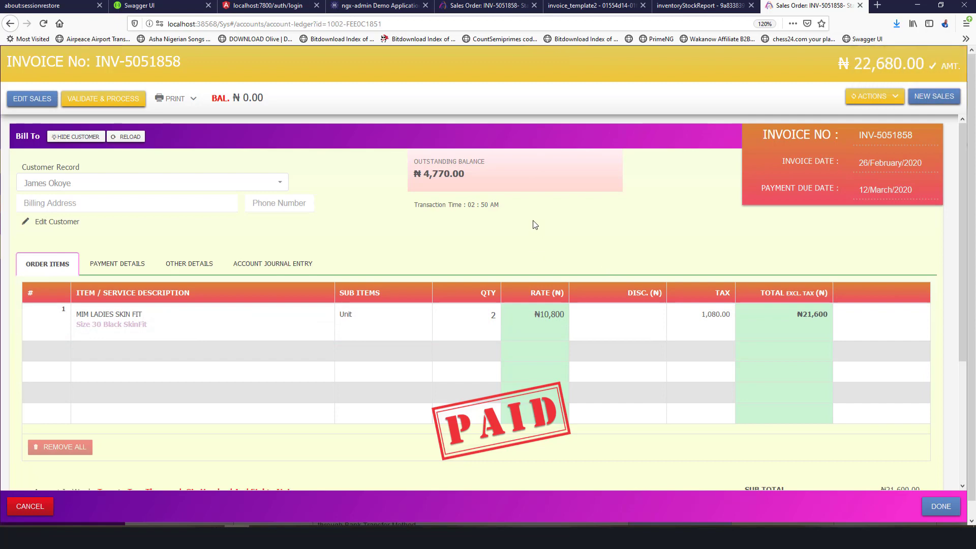
key(Escape)
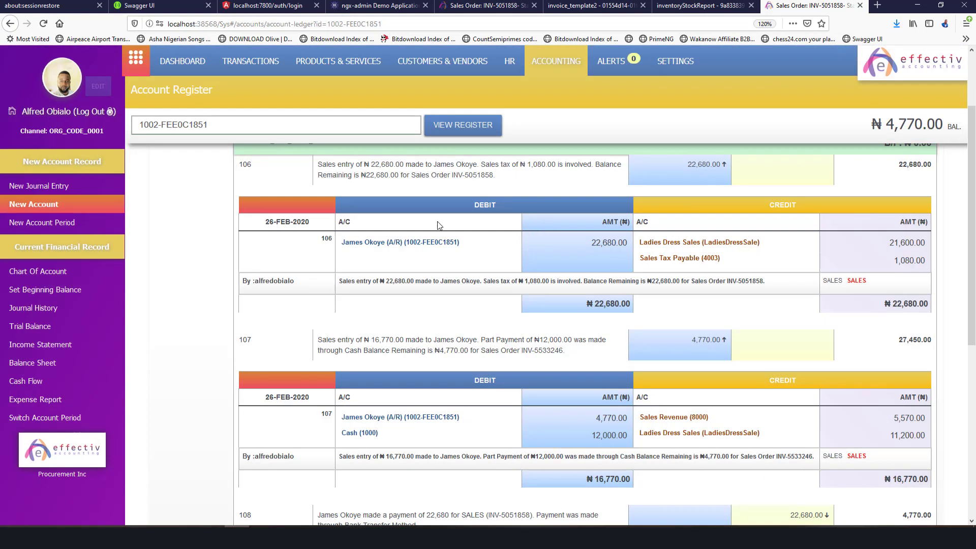
scroll(438, 222, up, 4)
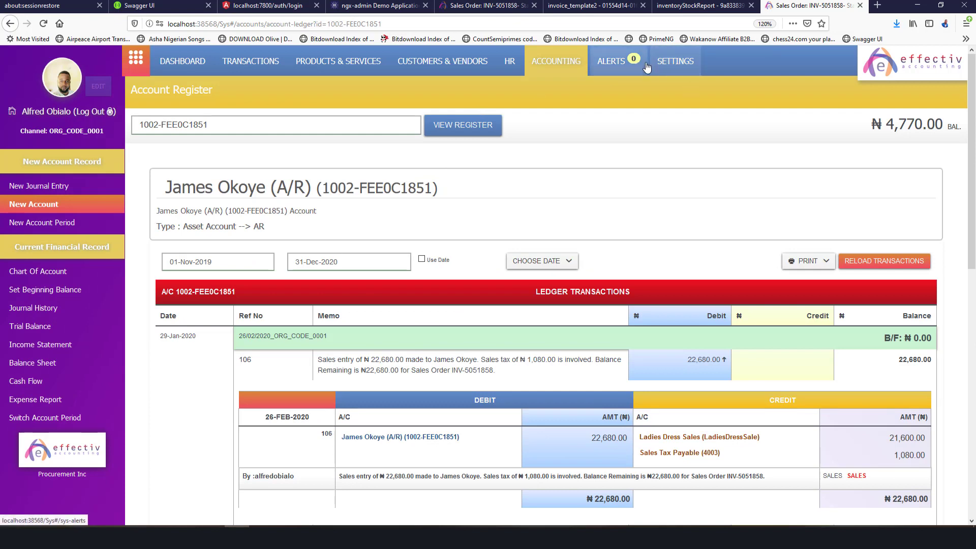
click(259, 69)
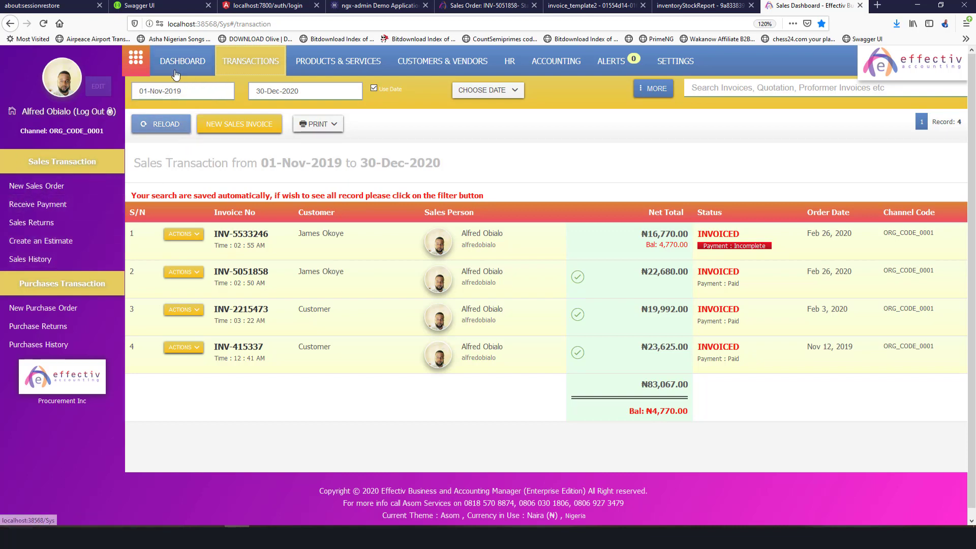
click(136, 57)
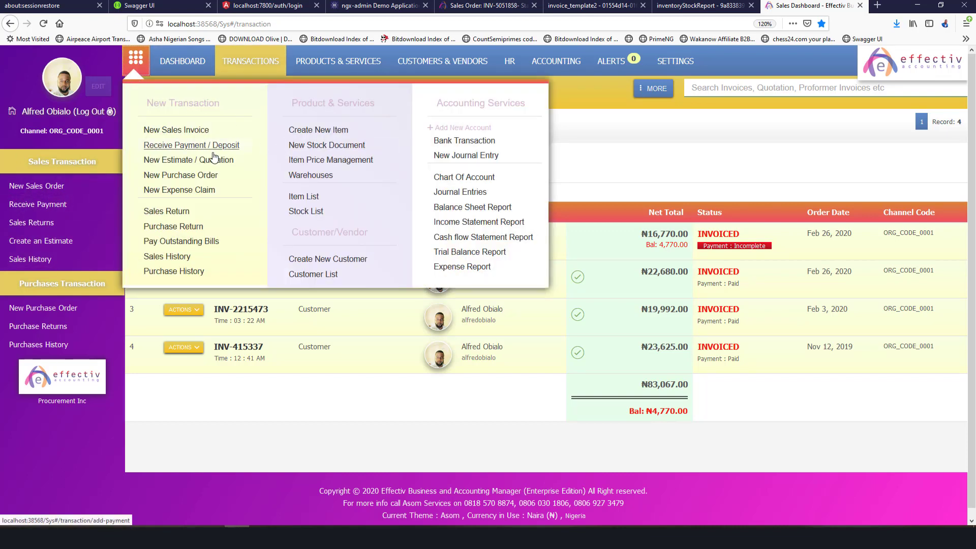
click(210, 189)
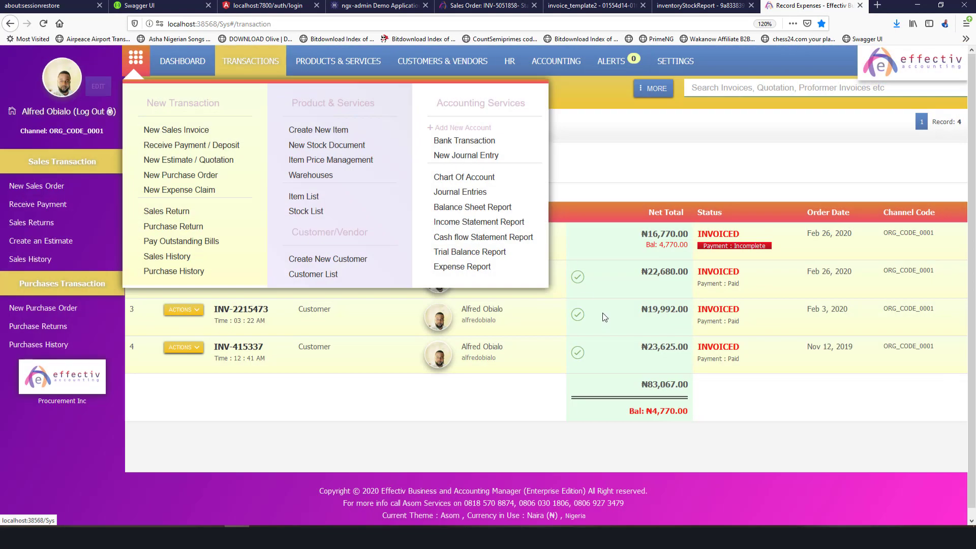
click(663, 202)
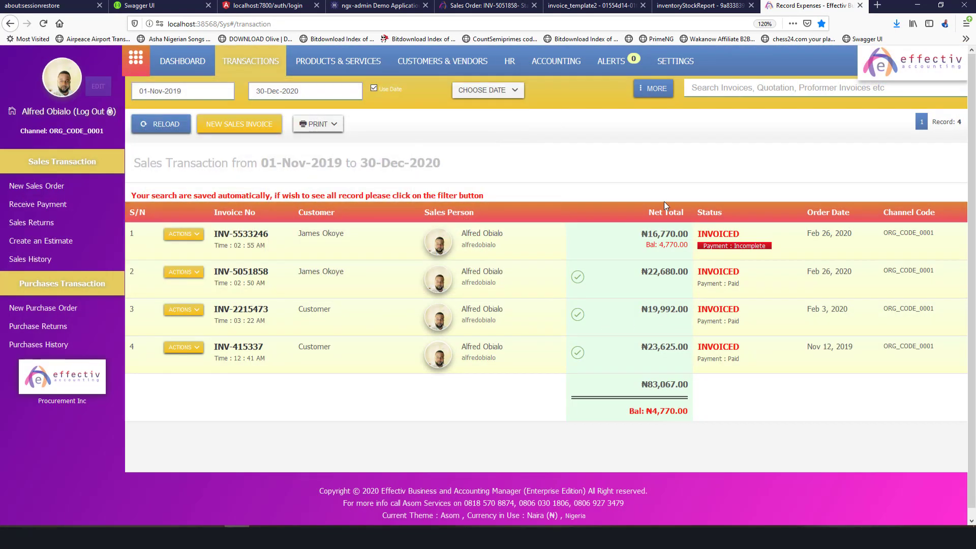